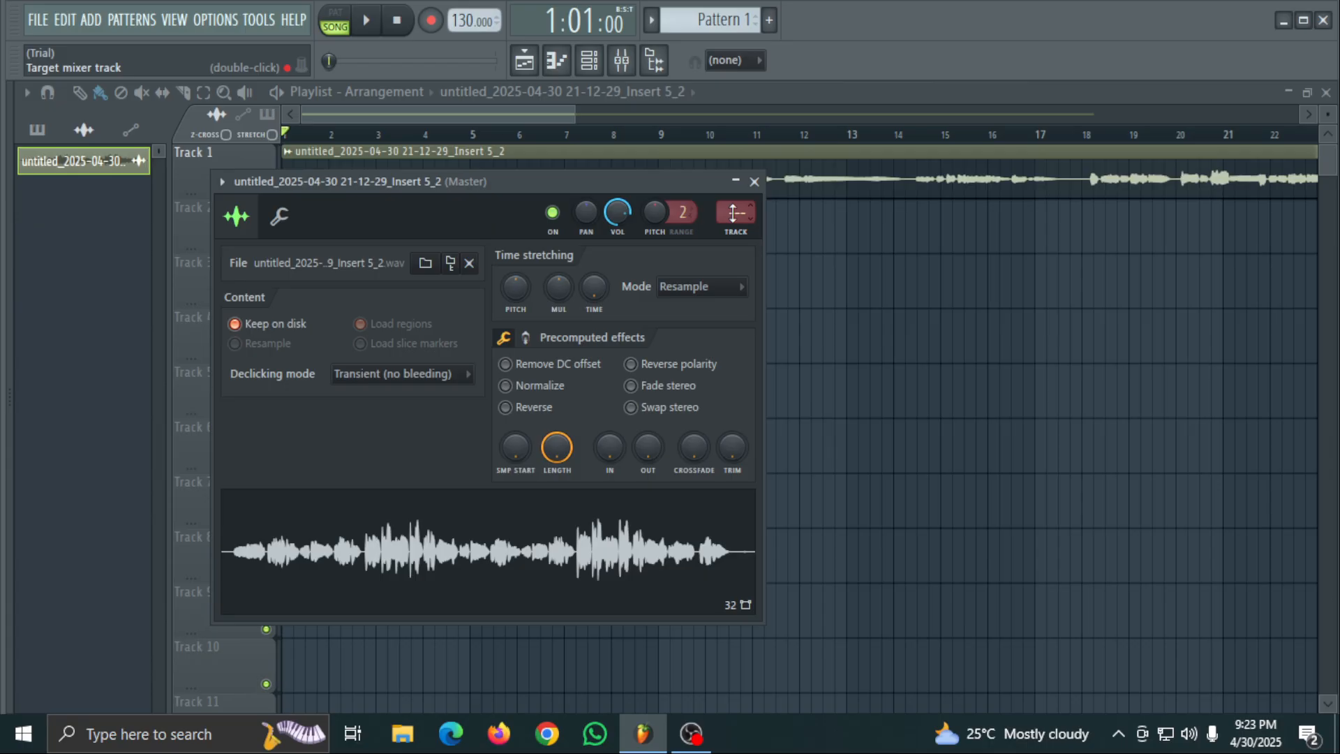
- Route the audio clip's channel to mixer track 7 and close its channel settings
left_click_drag(736, 212, 736, 202)
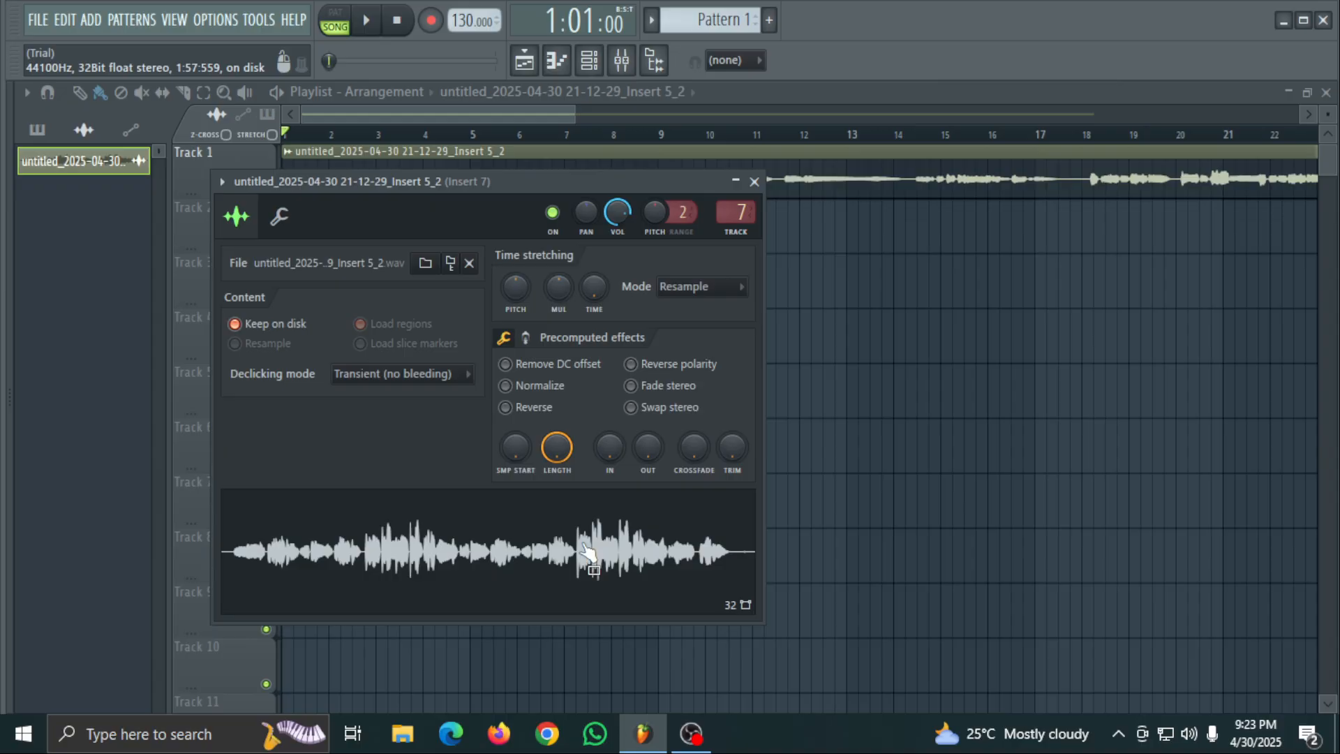
left_click(755, 182)
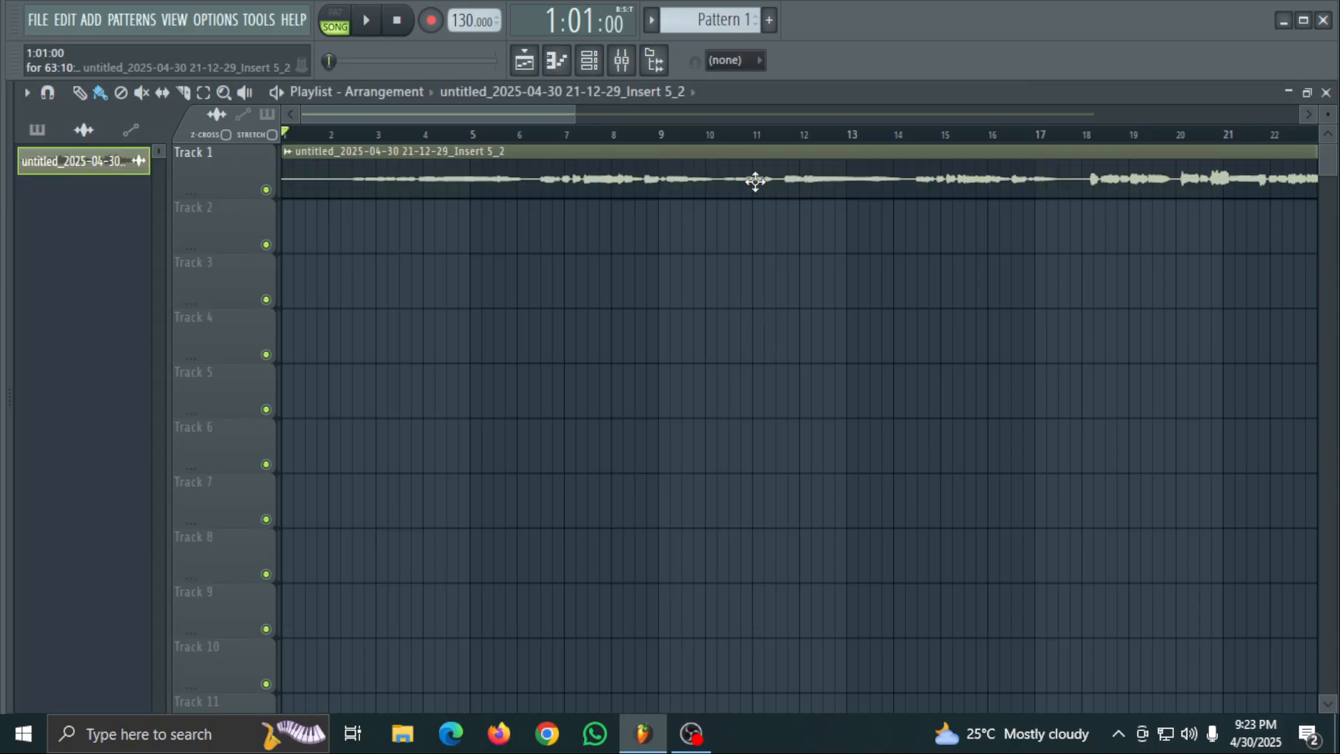
- Open the mixer at full size and load Fruity Reeverb 2 into slot 1 of Insert 7
left_click(621, 60)
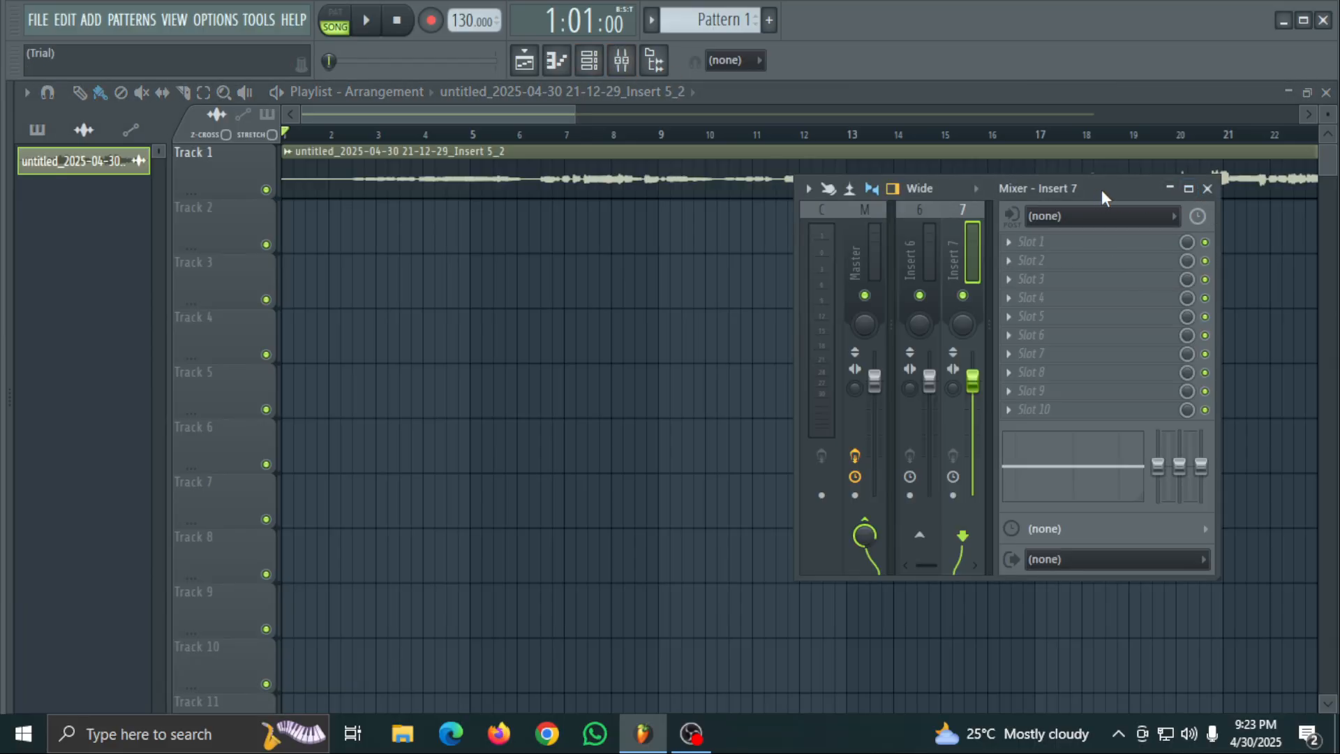
left_click(1189, 189)
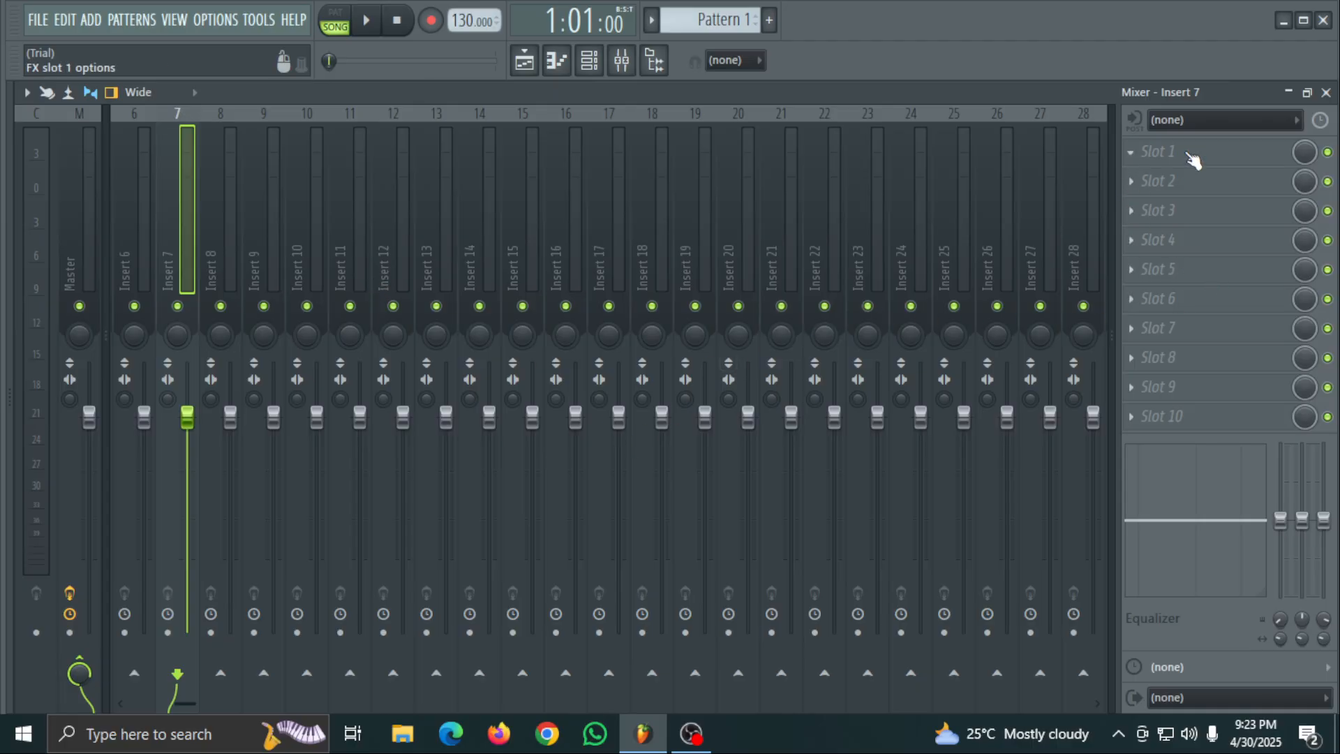
middle_click(1189, 151)
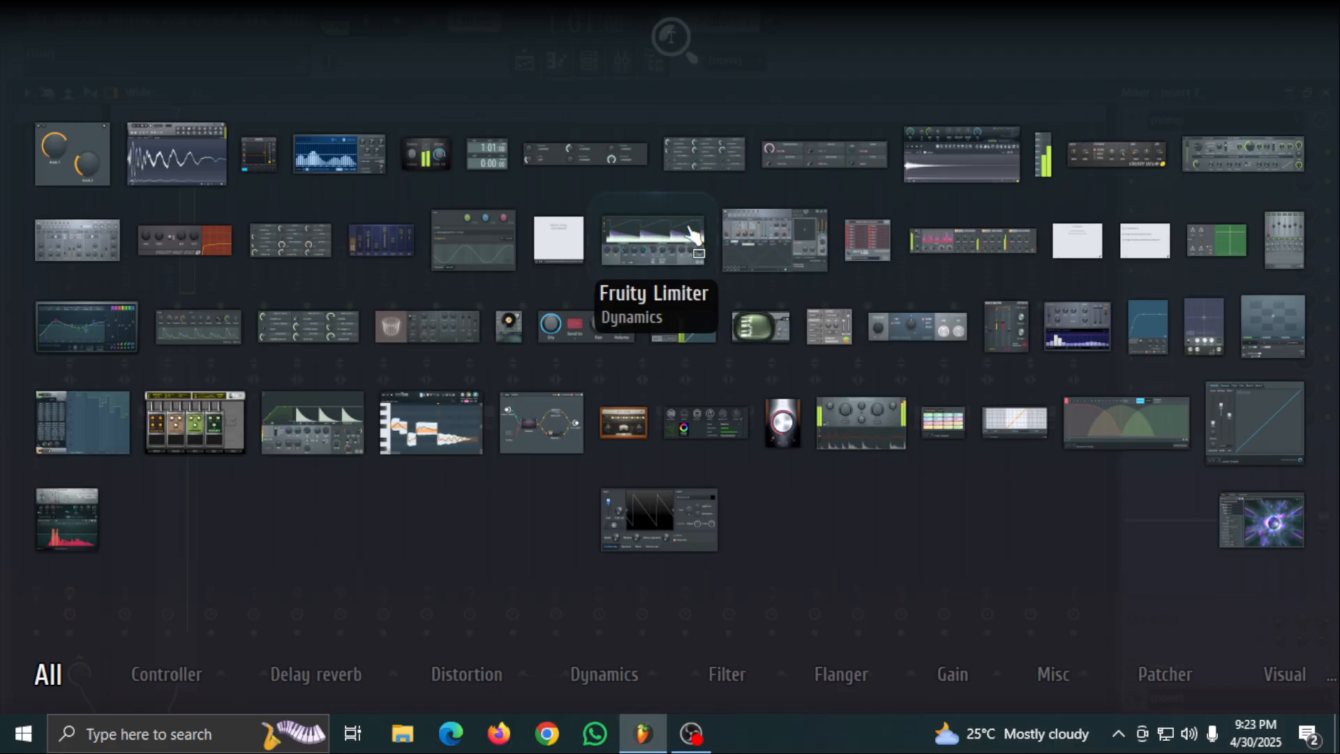
left_click(457, 337)
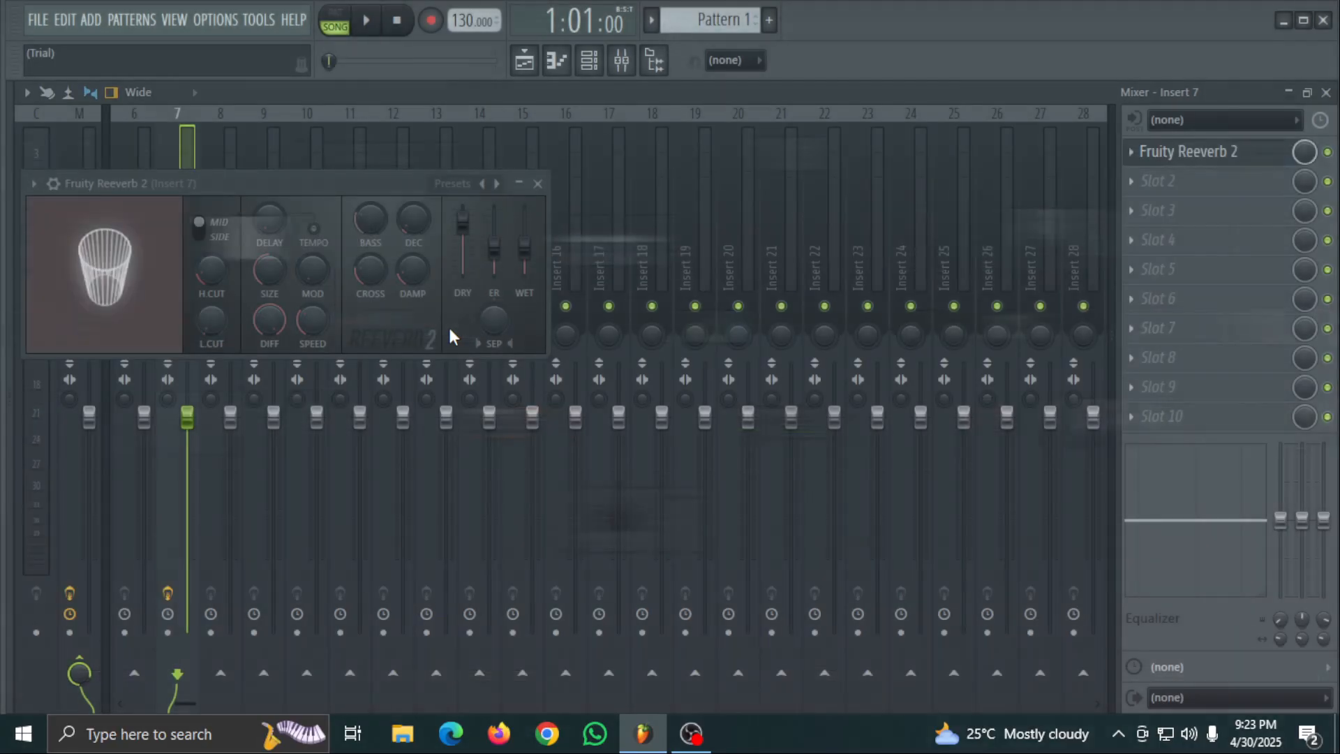
- Return to the playlist and trim about one bar off the start of the Track 1 clip, keeping it at bar 1
left_click(1307, 93)
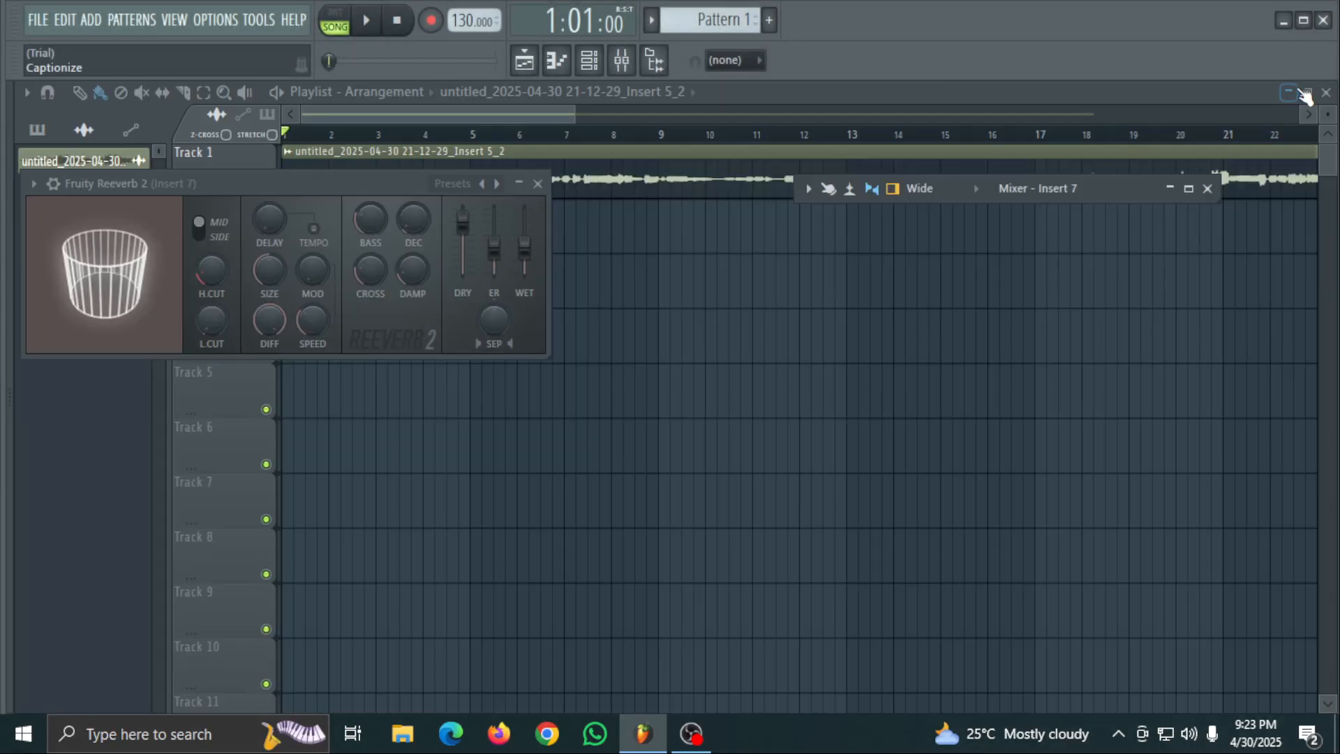
key("space")
left_click_drag(340, 193, 472, 246)
key("space")
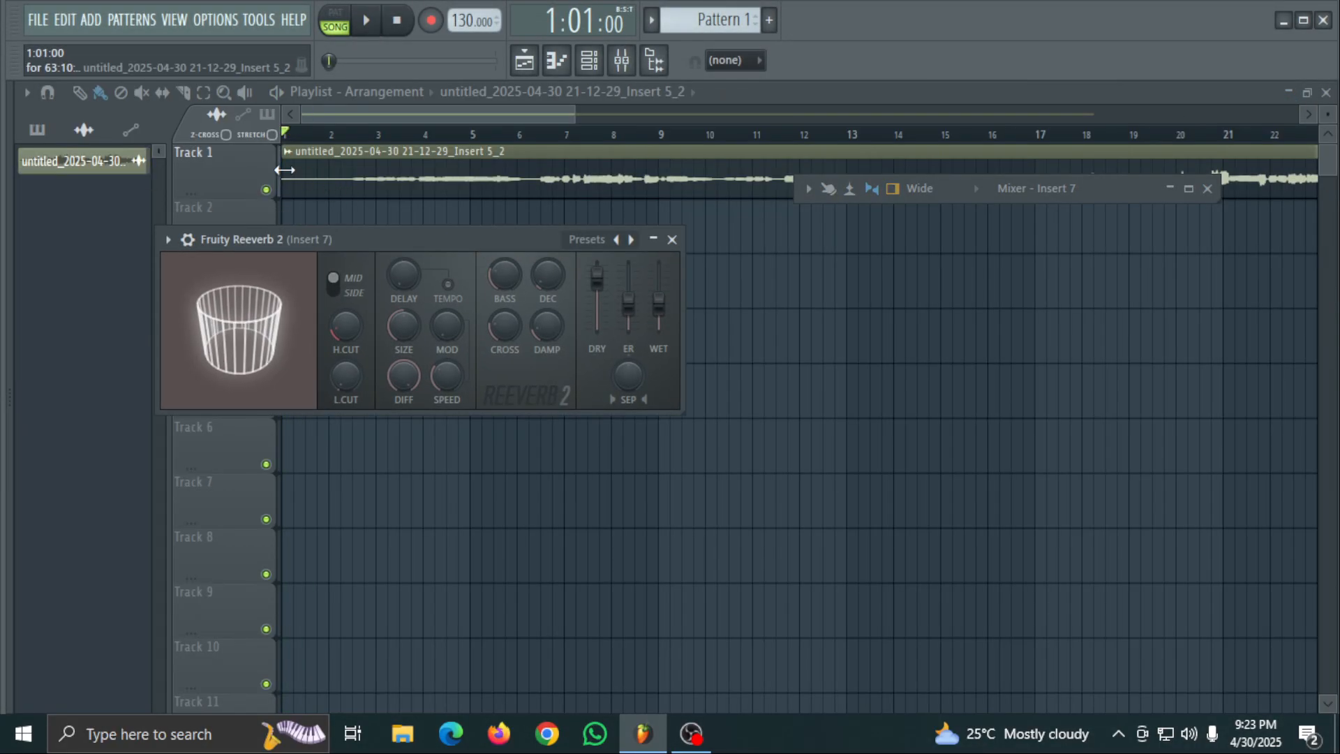
key("F12")
left_click_drag(294, 160, 348, 145)
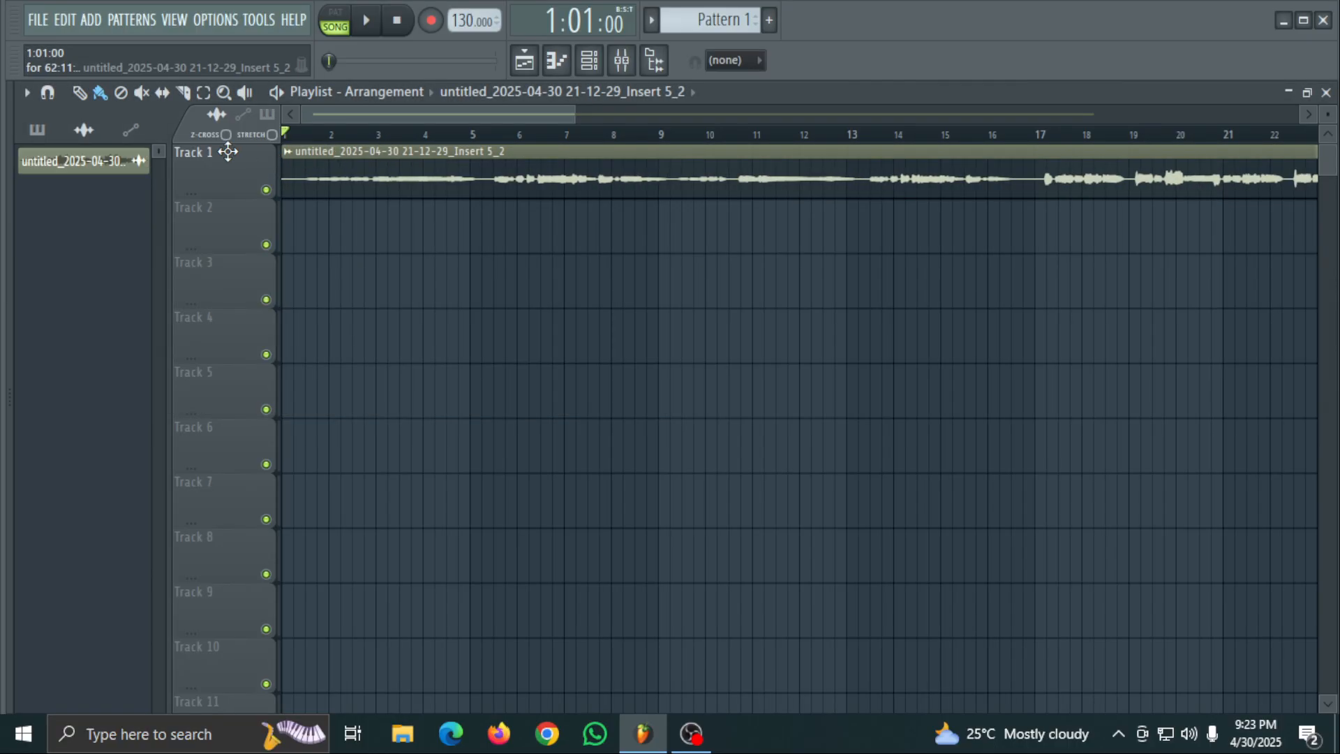
- Play the song and apply the Default preset to Fruity Reeverb 2 on Insert 7
key("space")
left_click(621, 61)
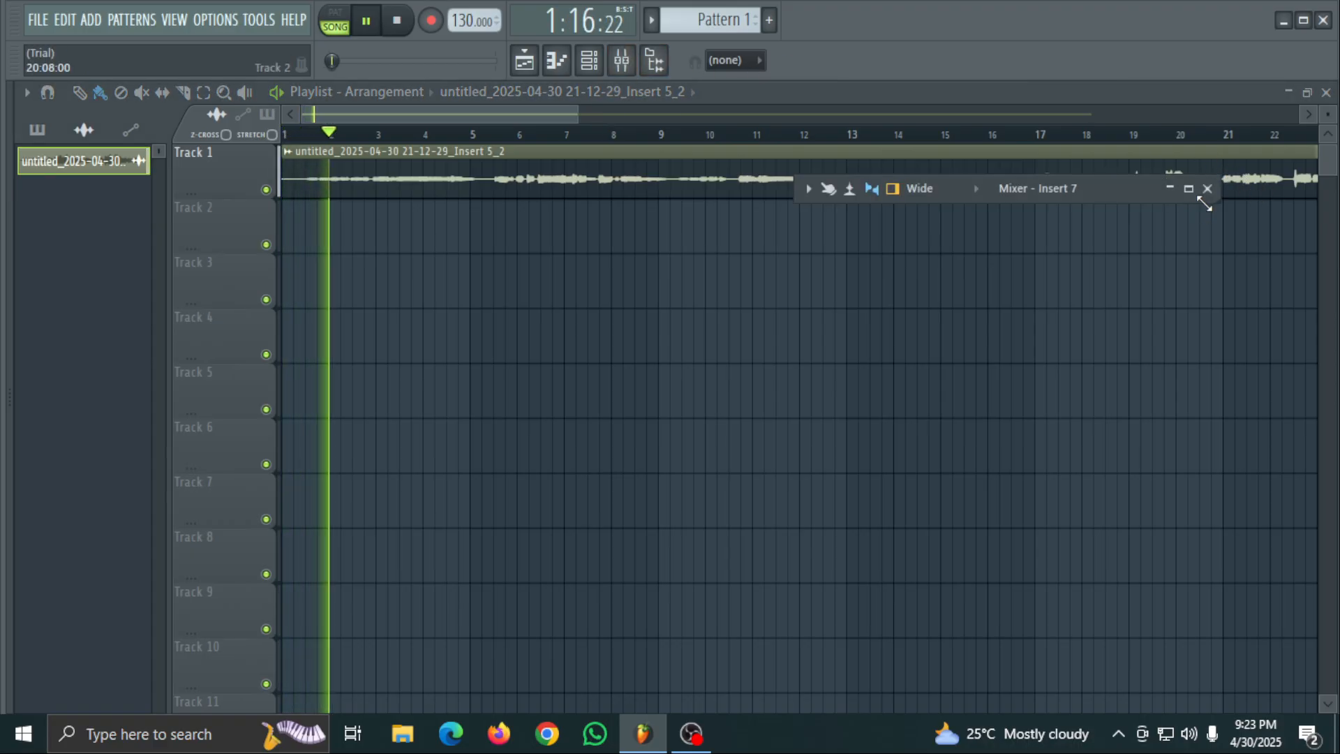
left_click(1189, 188)
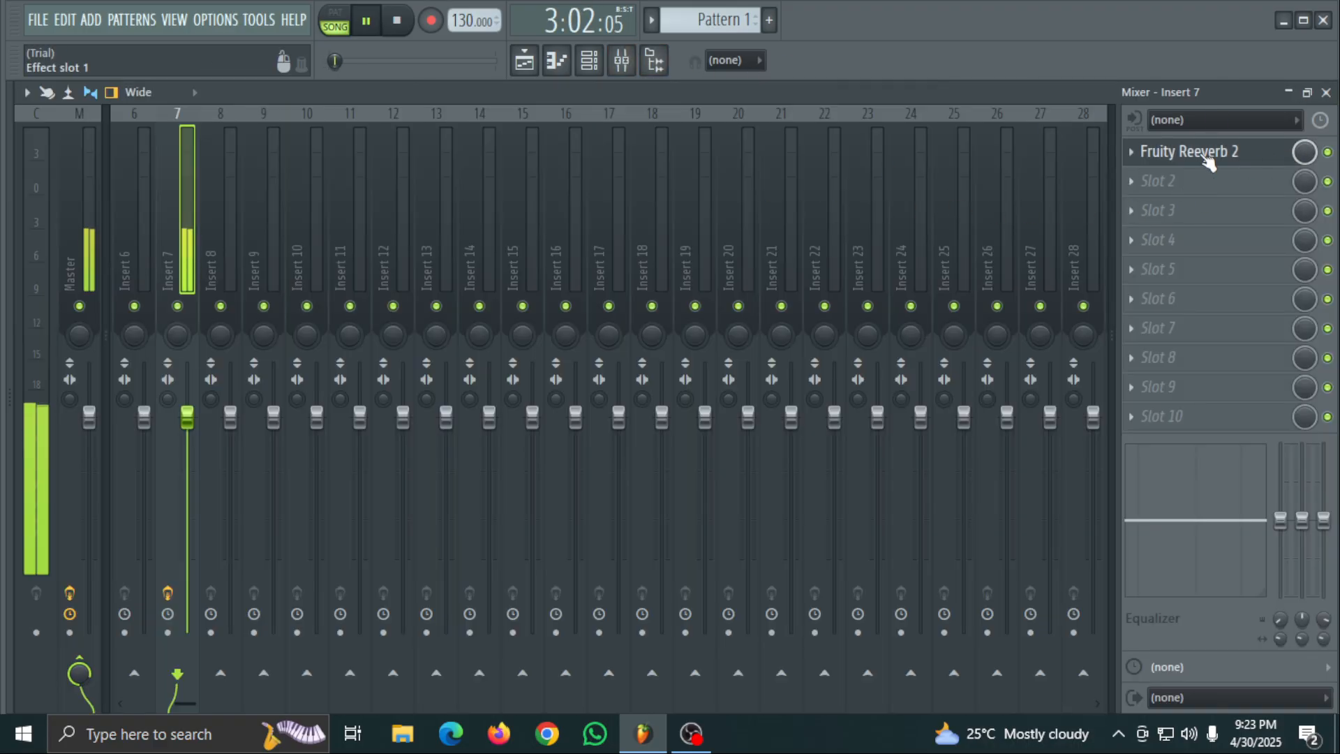
left_click(1212, 154)
left_click_drag(395, 240, 661, 203)
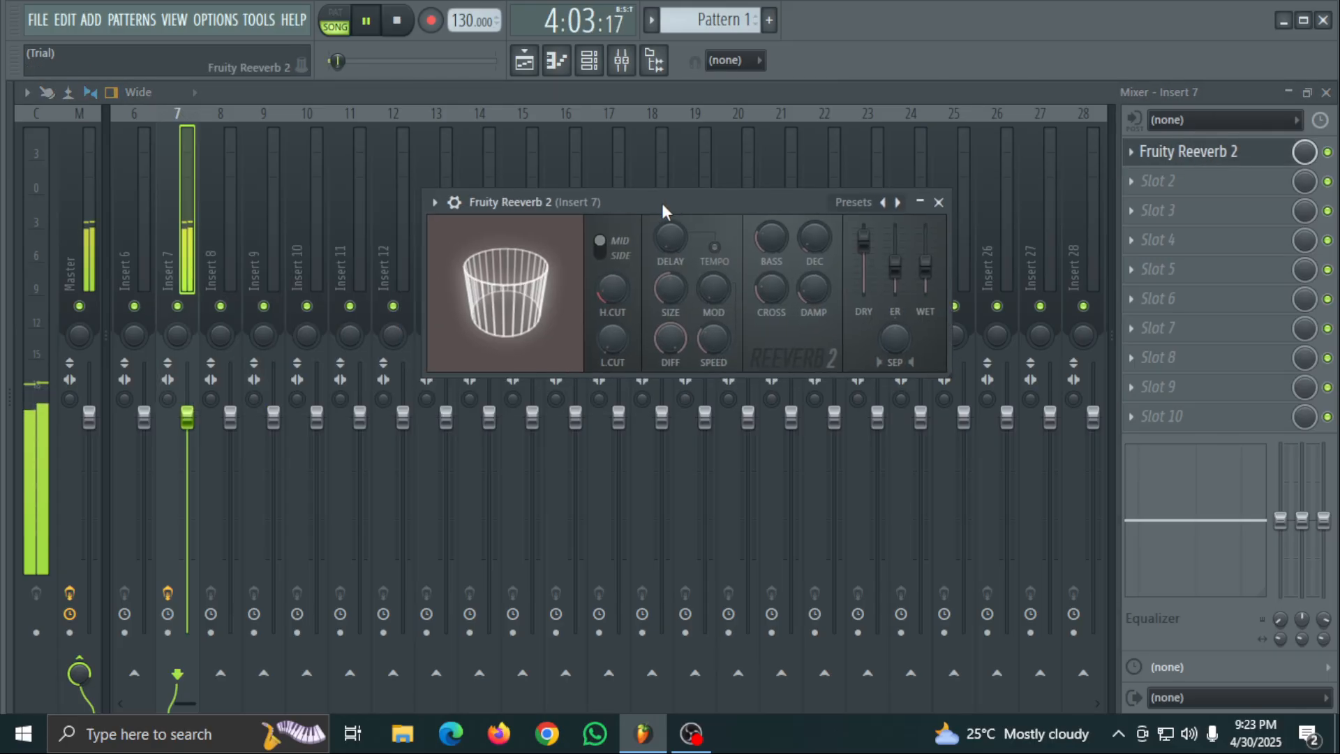
left_click(854, 202)
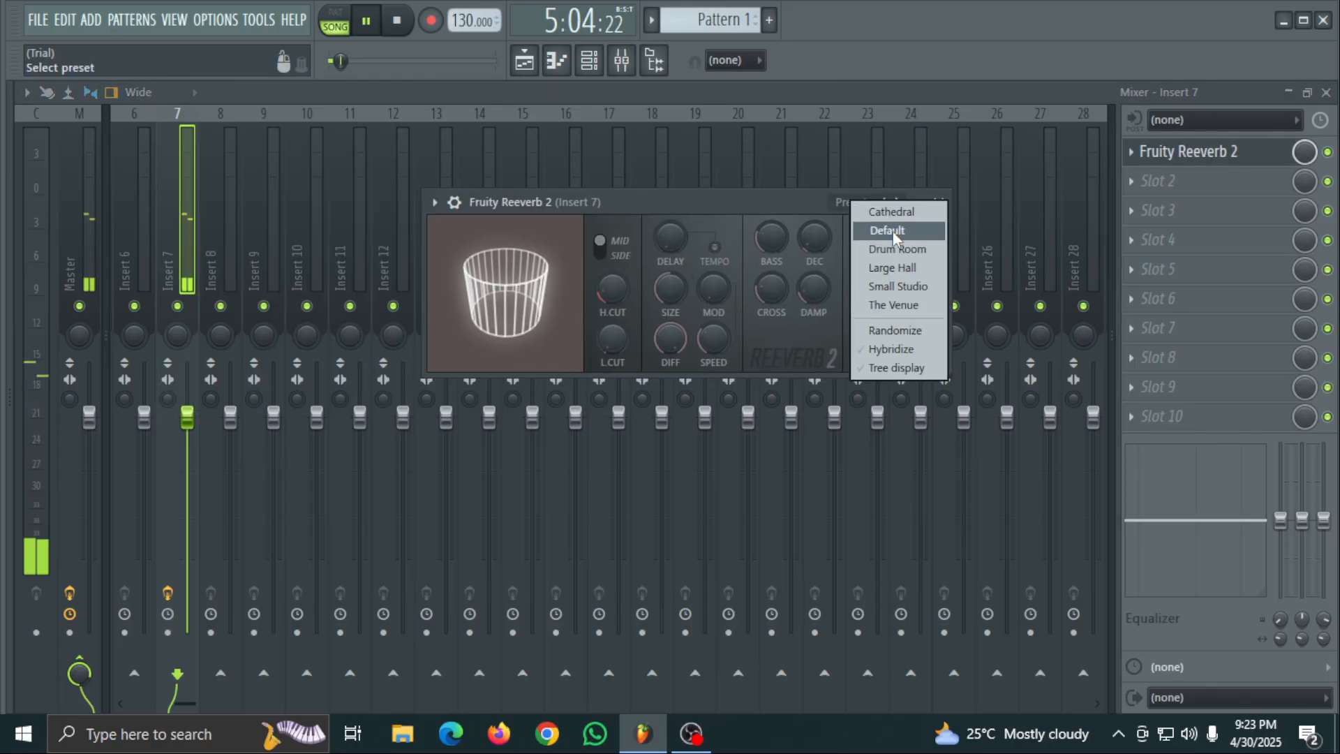
left_click(885, 231)
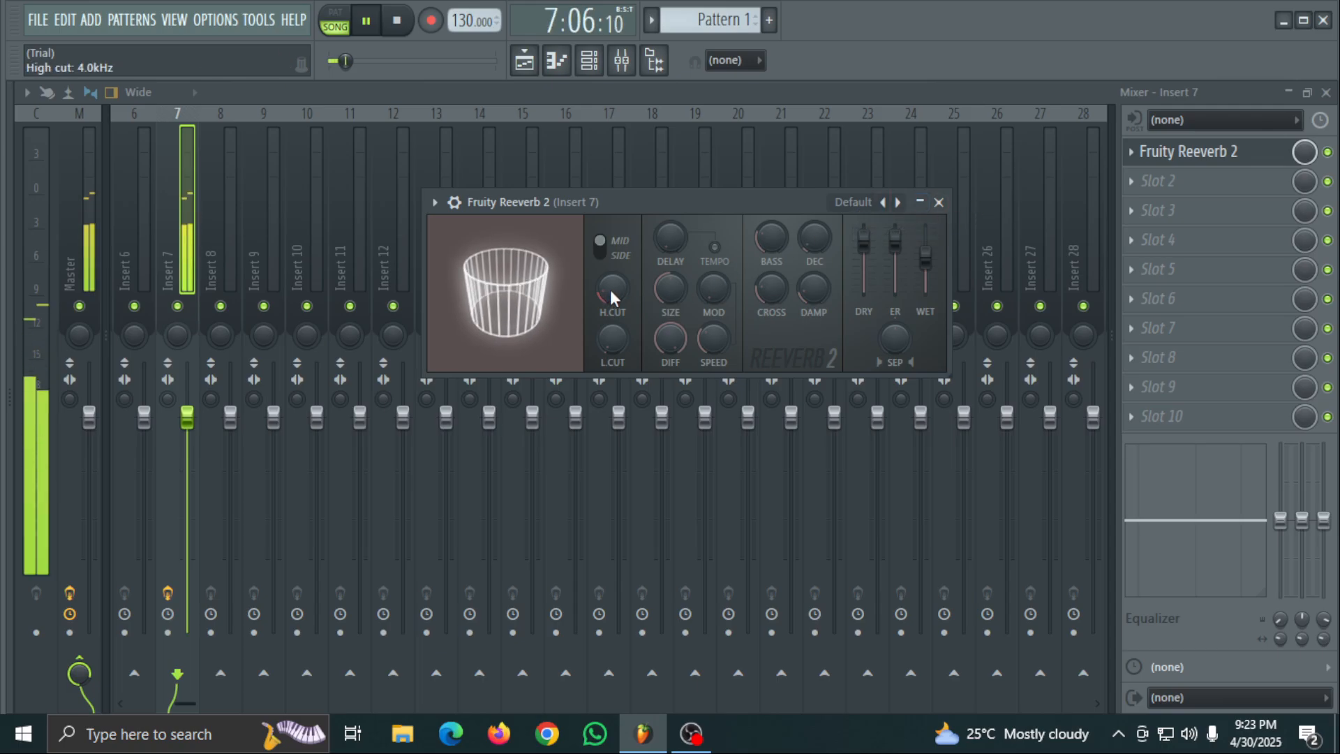
- Raise the high cut and room size of Fruity Reeverb 2 to maximum and close the plugin
left_click_drag(611, 290, 610, 258)
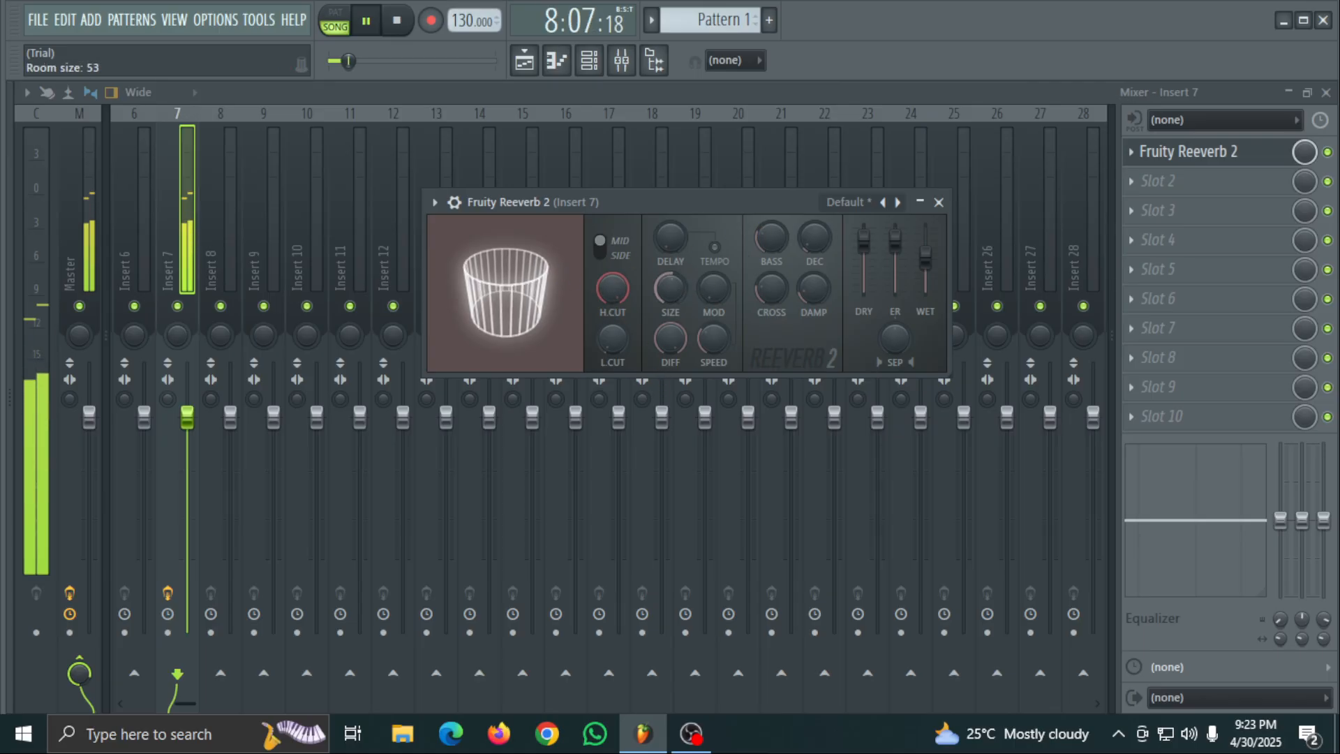
left_click_drag(670, 290, 670, 241)
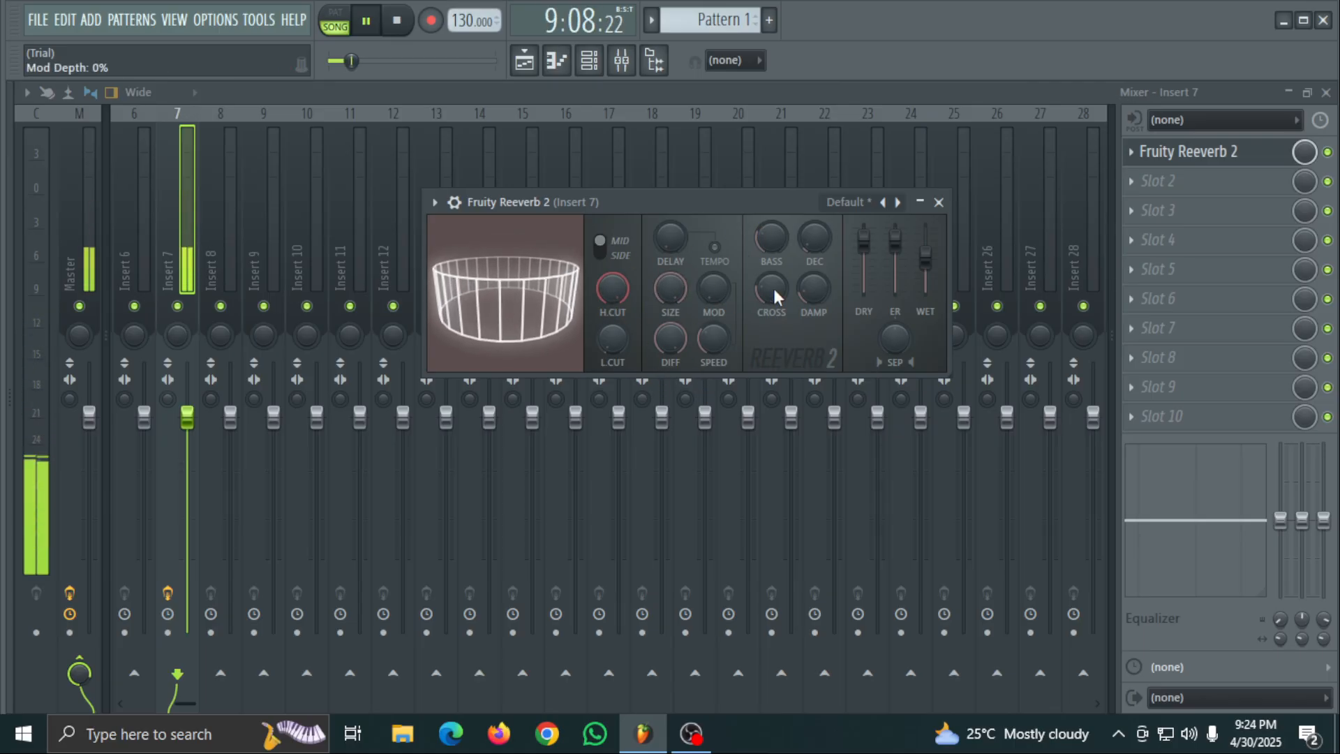
left_click(940, 202)
- Load Effector into slot 2 of Insert 7 and turn off its bypass, keeping the Reverb effect
left_click(1159, 187)
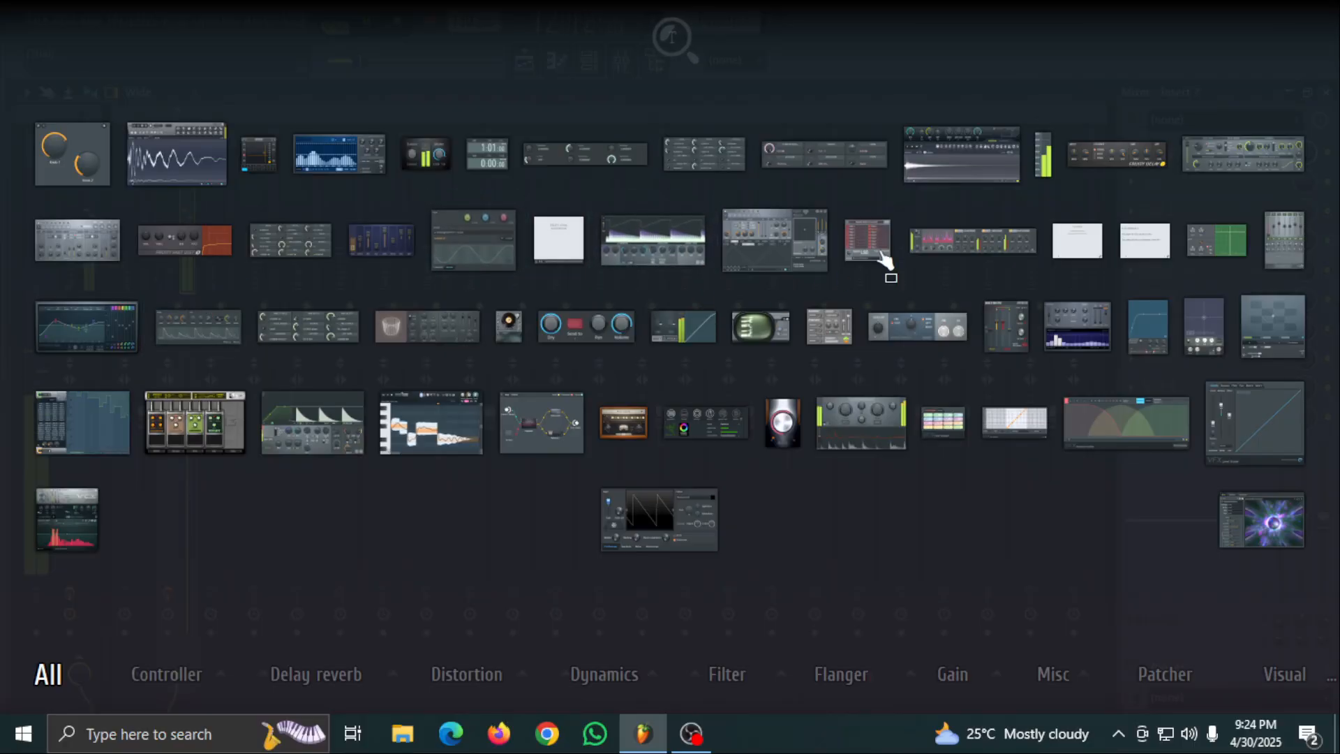
left_click(266, 153)
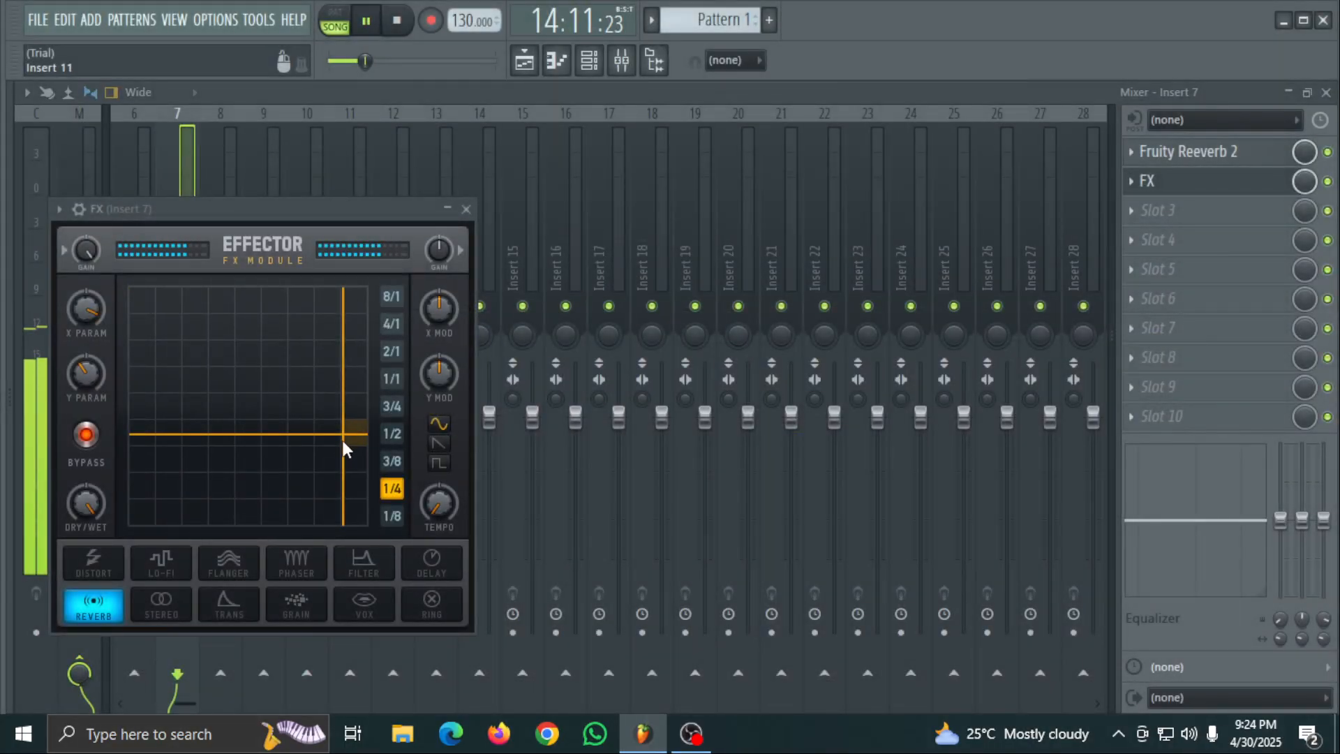
left_click(85, 434)
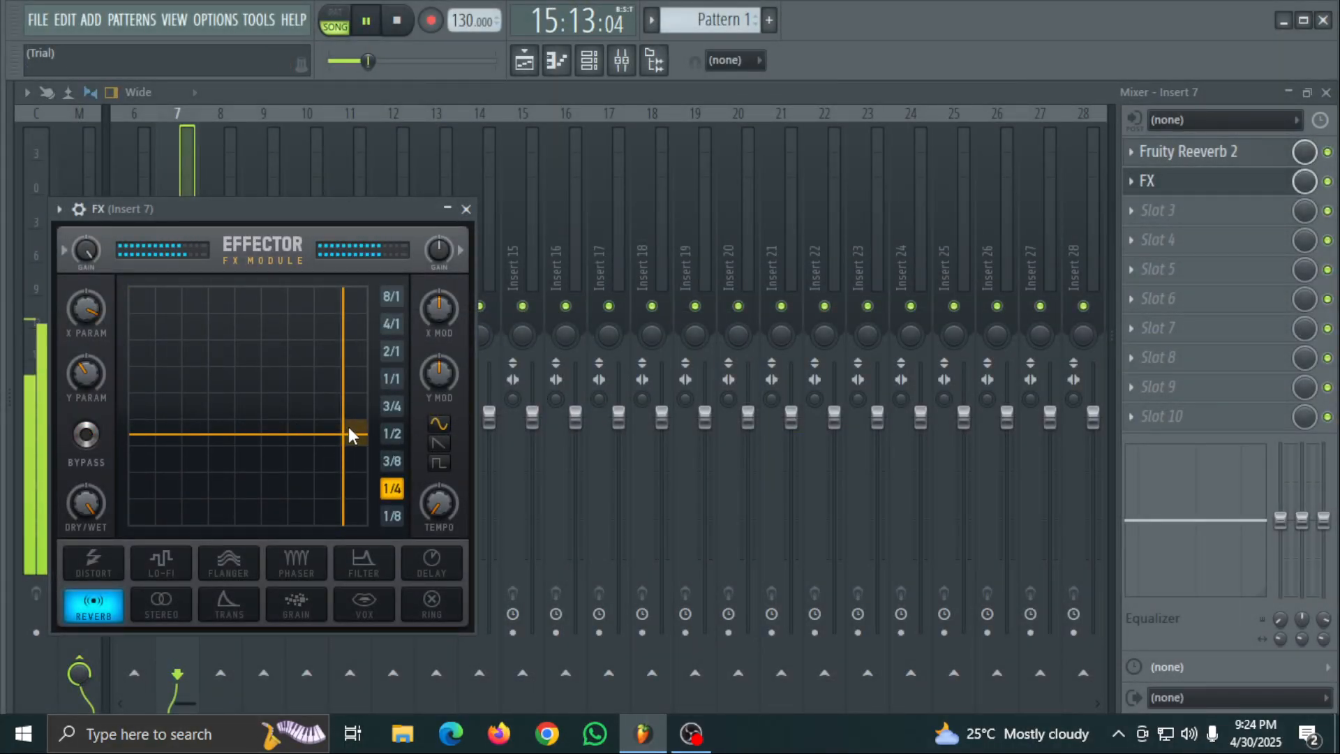
- Nudge Effector's X and Y parameters slightly, close the plugin, and lower the FX slot's mix level
left_click_drag(349, 426, 342, 432)
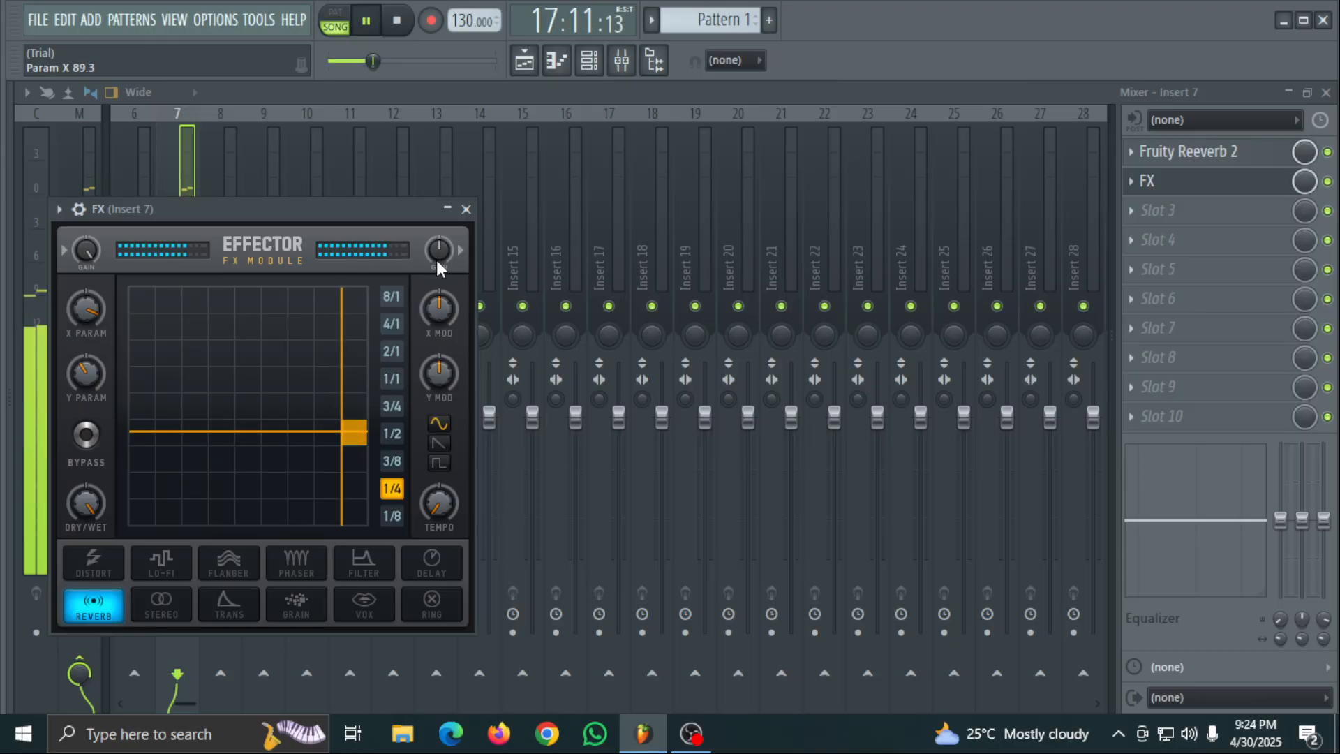
left_click(466, 208)
left_click_drag(1304, 182, 1305, 256)
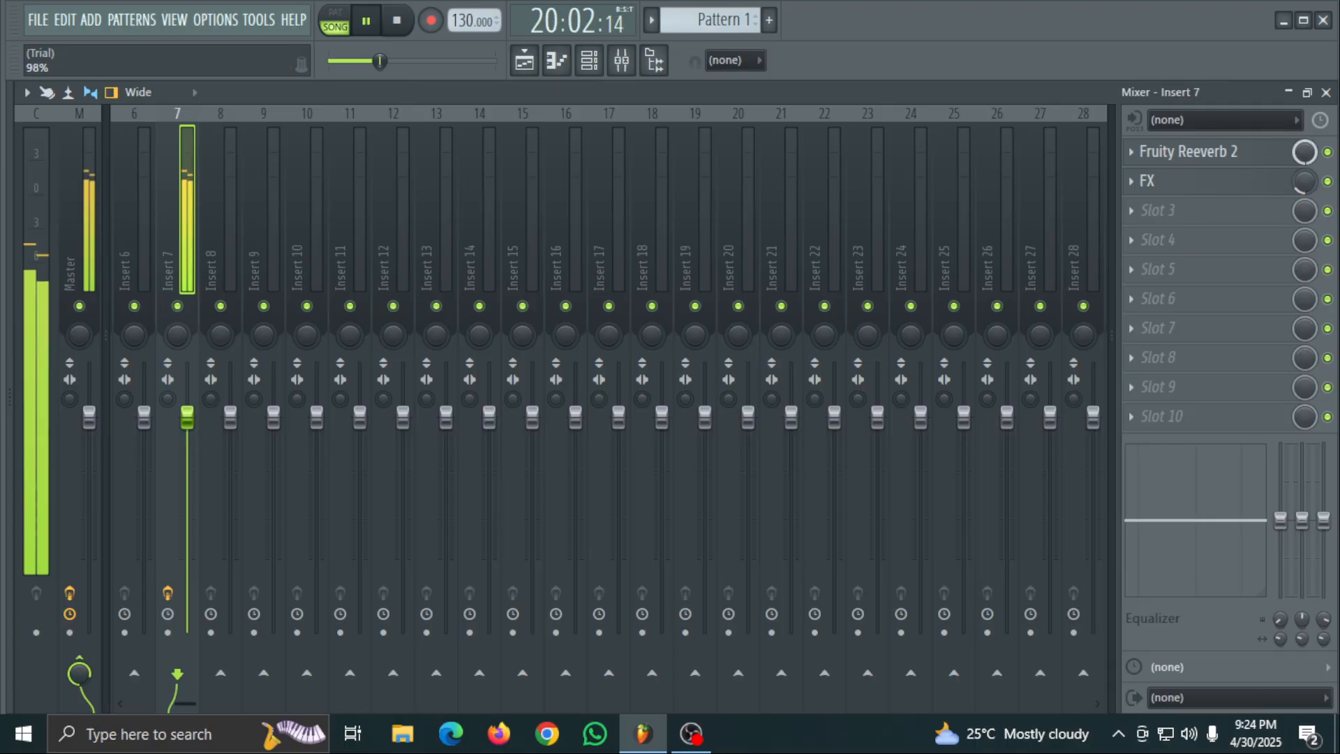
- Switch to OBS Studio to check the running recording and return to FL Studio
left_click(1292, 93)
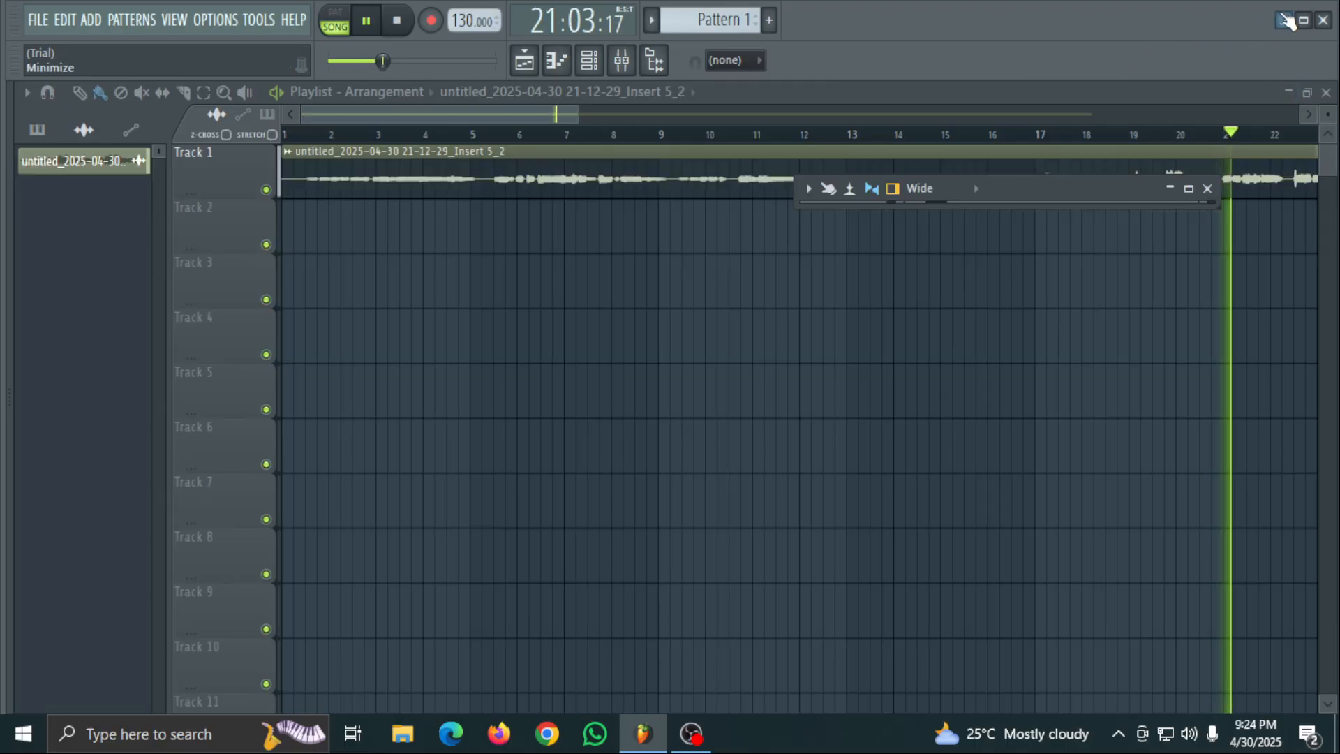
left_click(1283, 20)
right_click(742, 122)
left_click(797, 180)
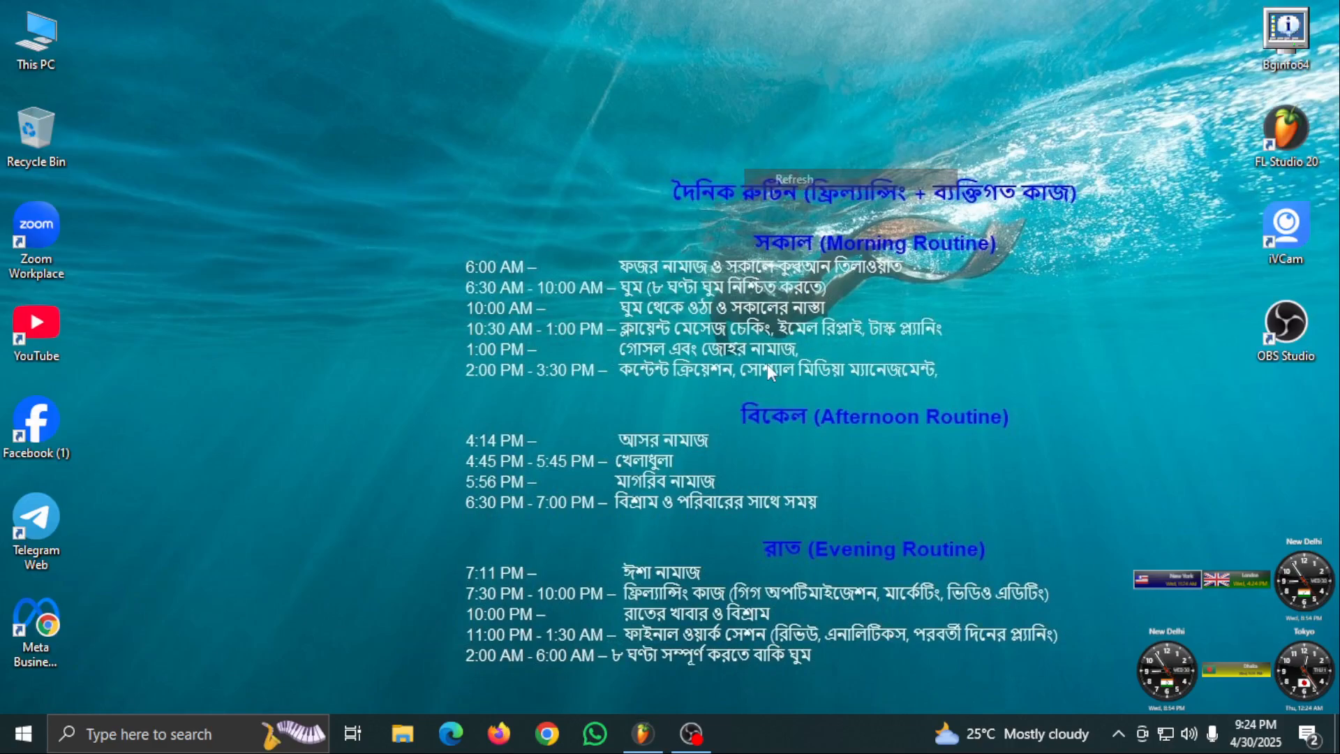
left_click(691, 733)
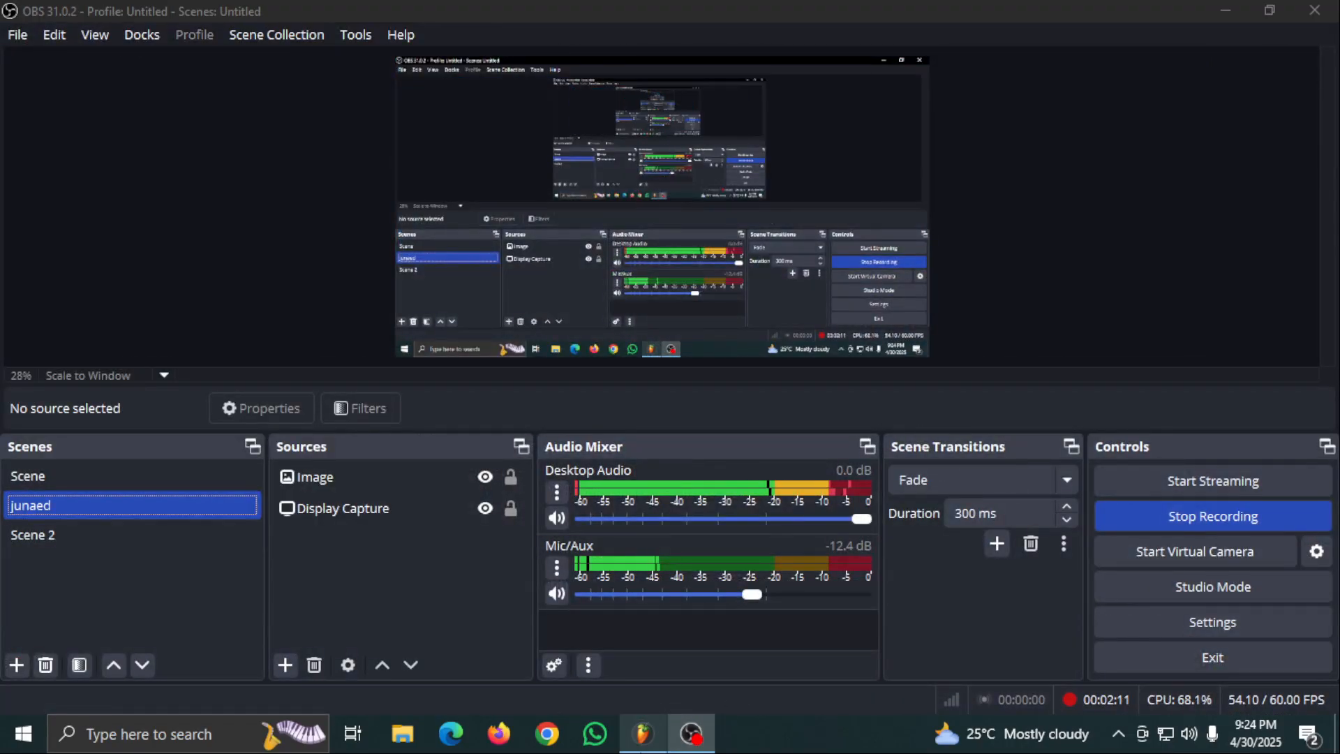
key("alt+Tab")
- Pause playback, reopen the mixer at full size, and load Fruity Delay 2 into slot 3 of Insert 7
left_click(366, 23)
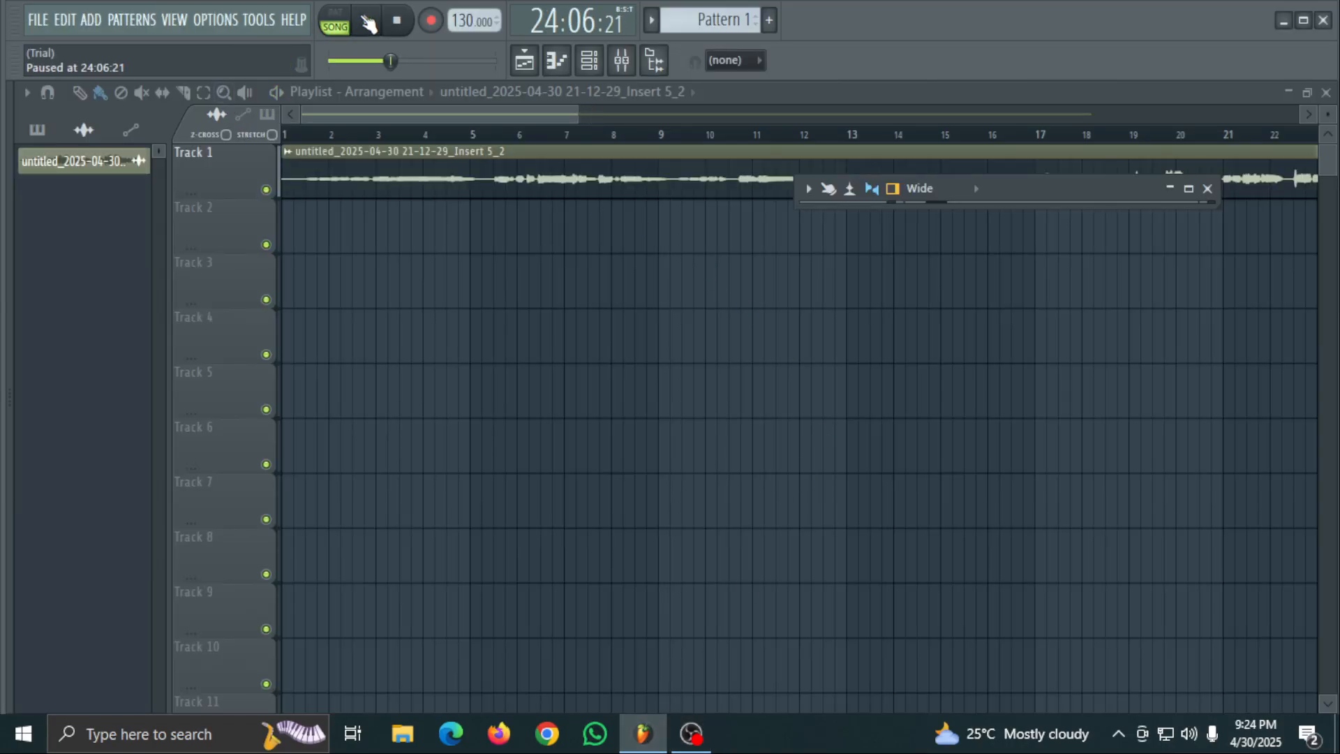
left_click(1208, 189)
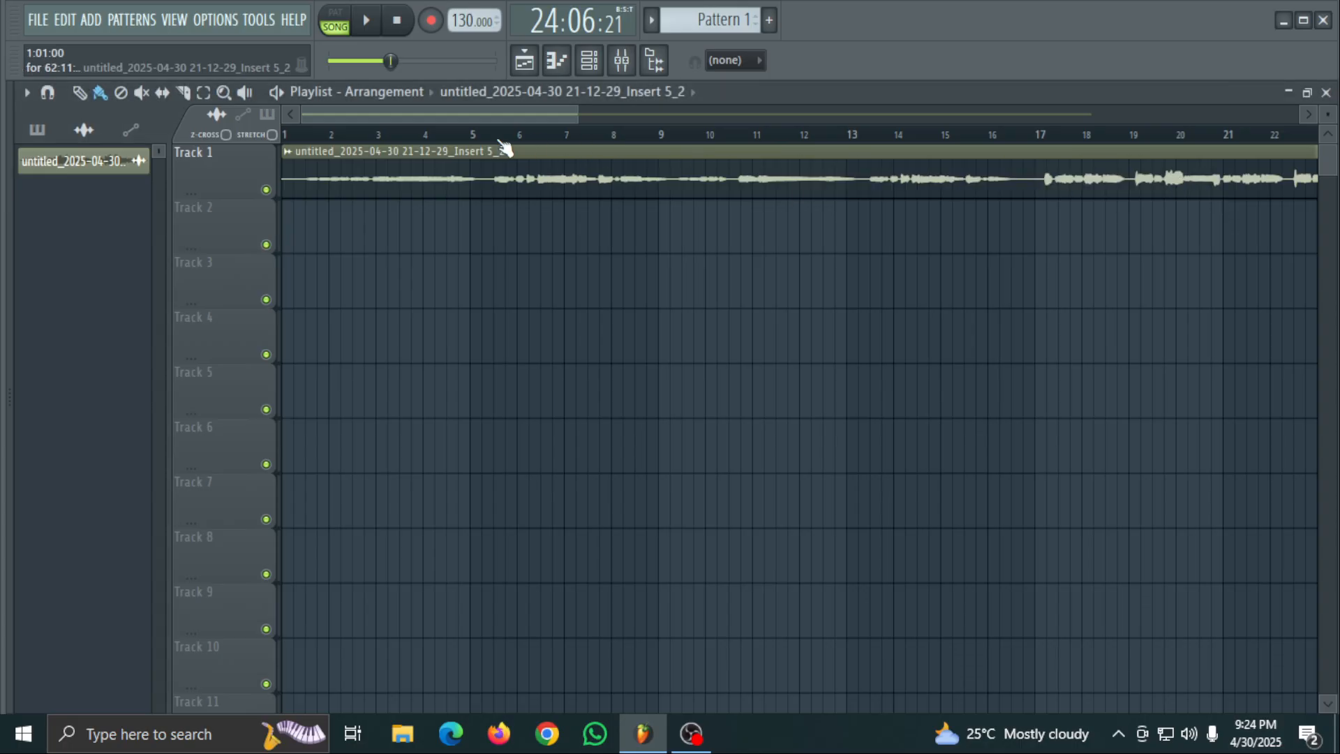
left_click(621, 60)
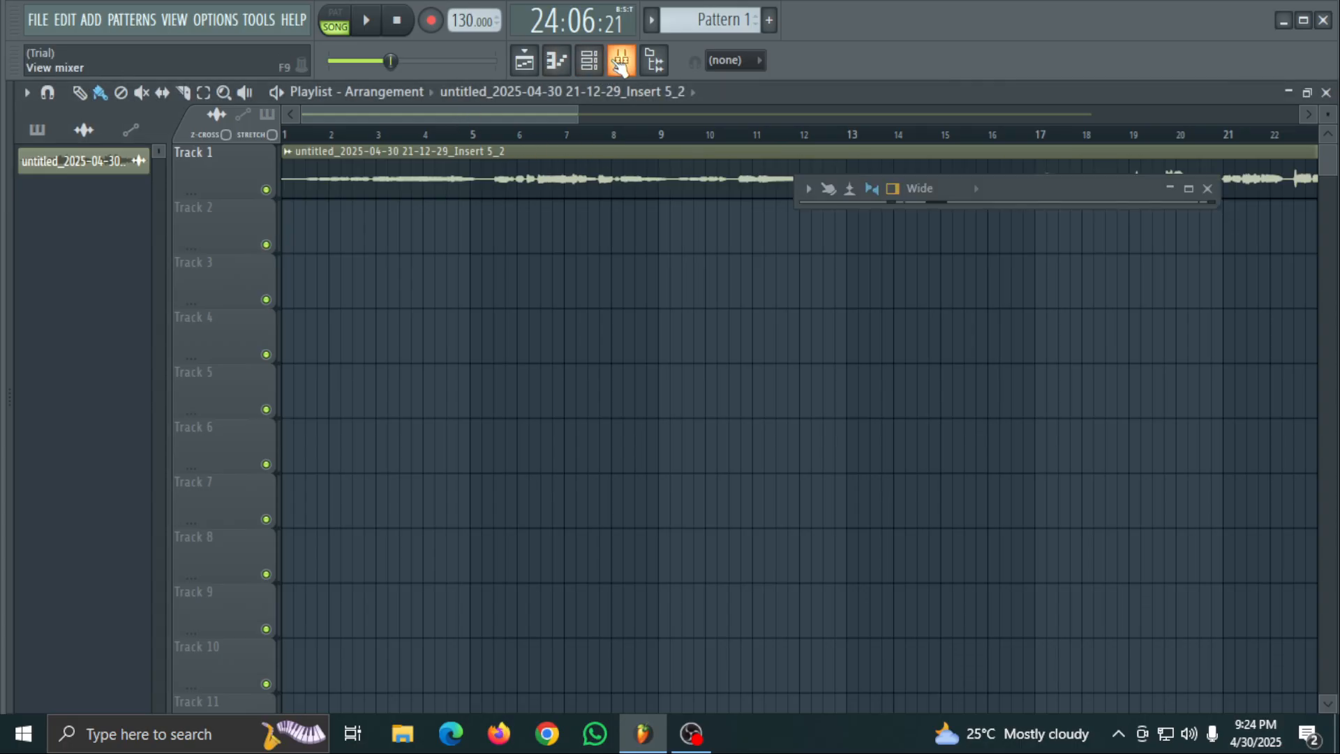
left_click(1189, 188)
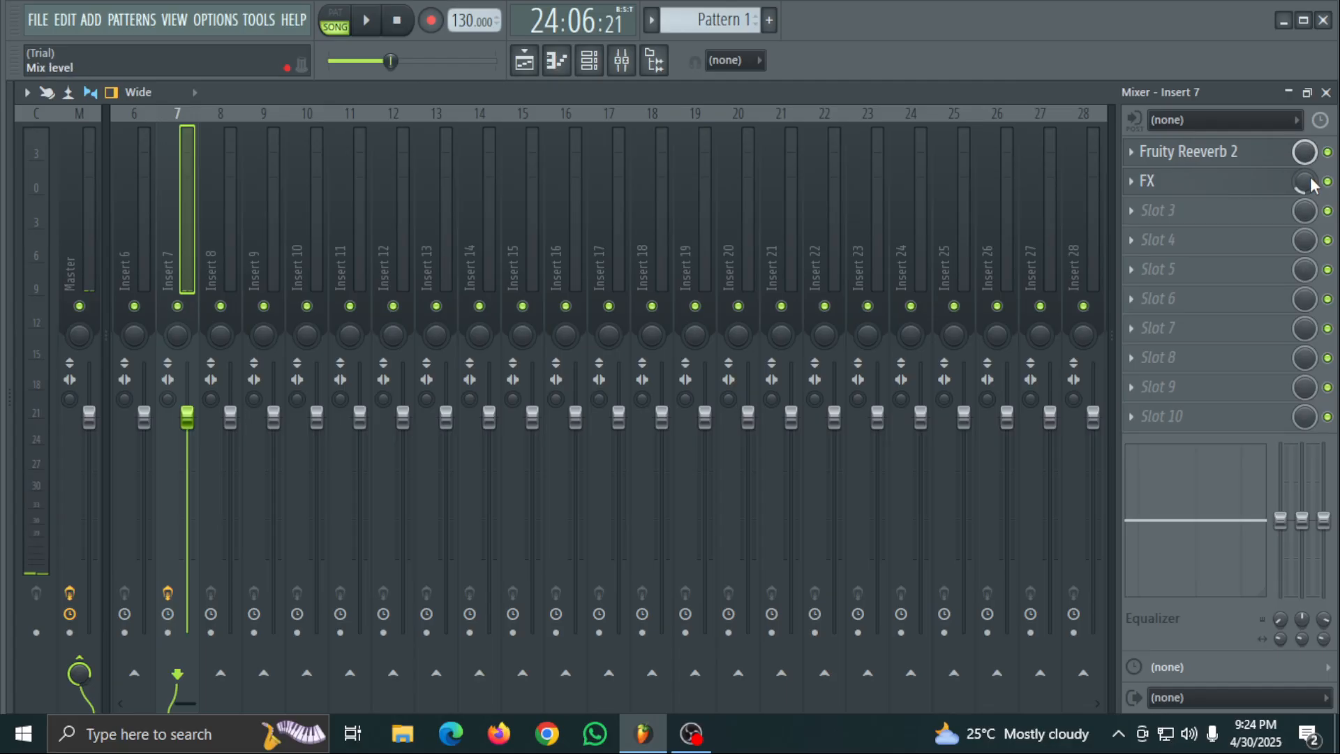
left_click(1173, 211)
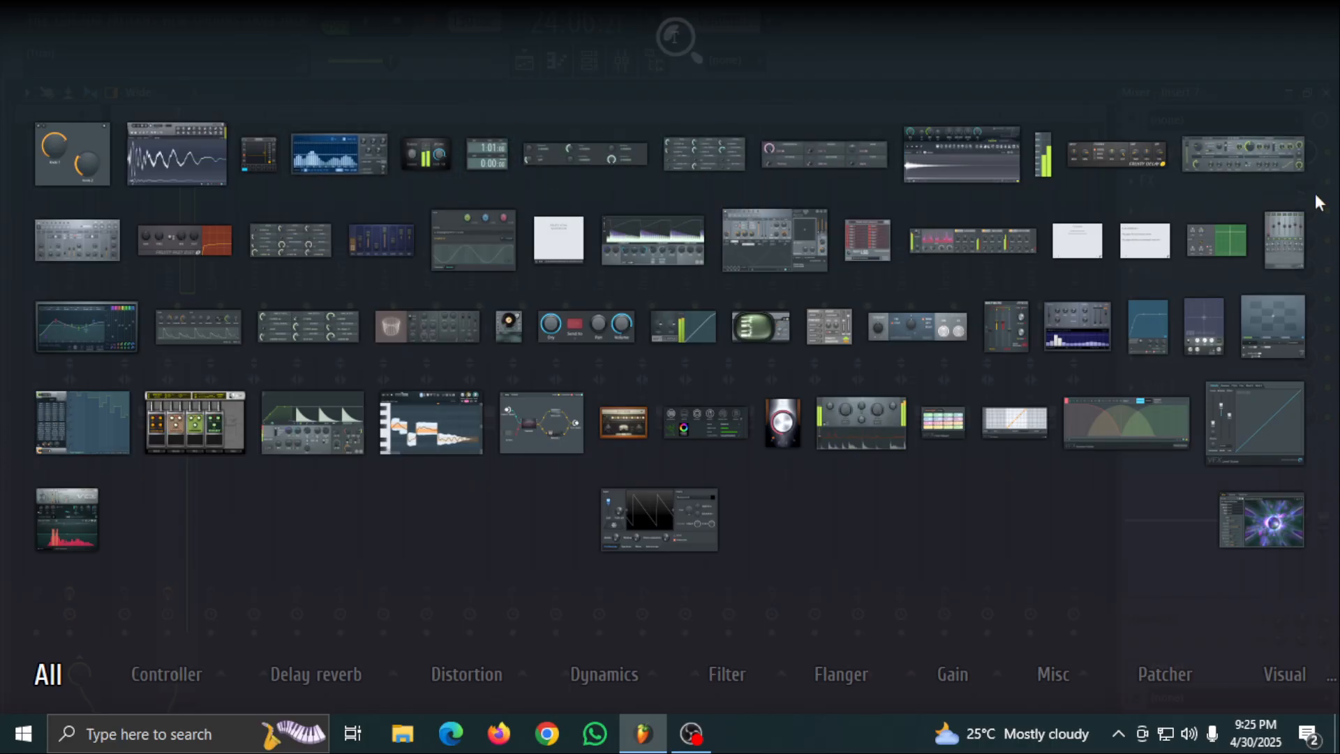
left_click(1109, 155)
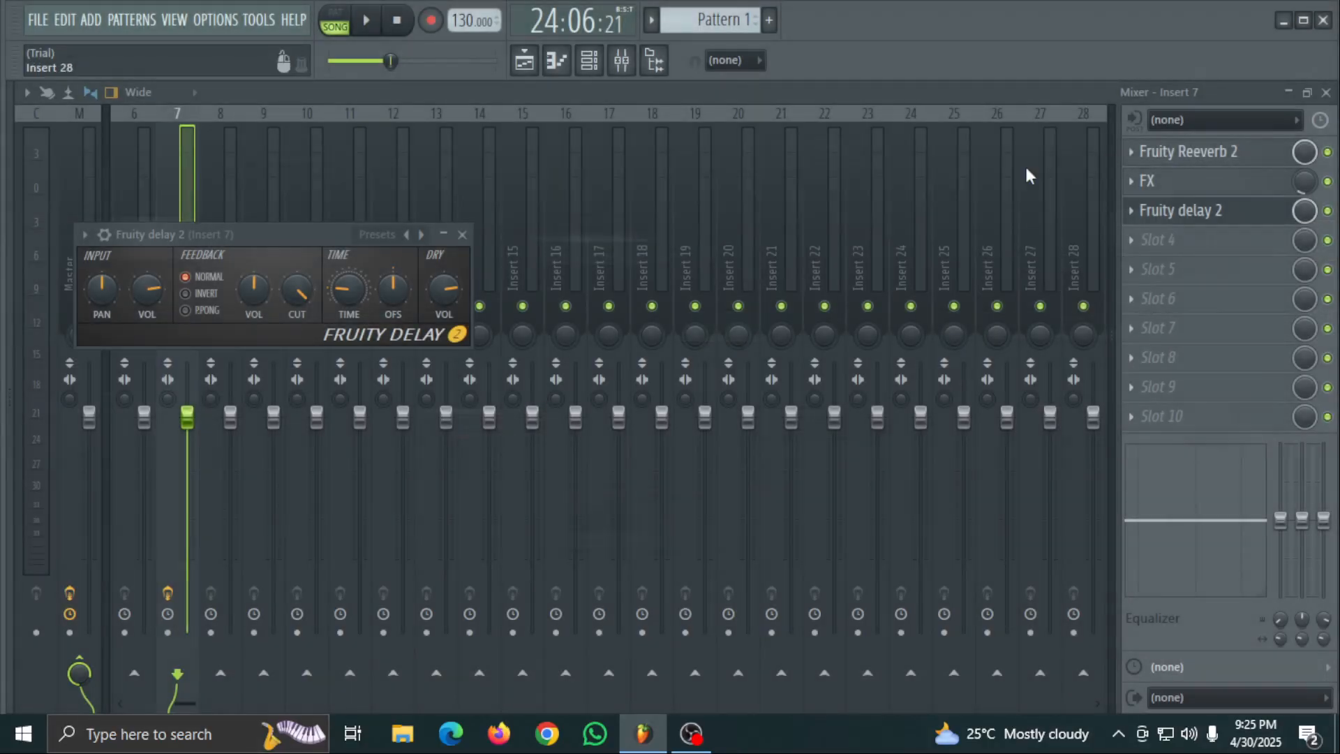
- Try the Default (send) preset on Fruity Delay 2 and listen to the song briefly
left_click(371, 234)
left_click(428, 265)
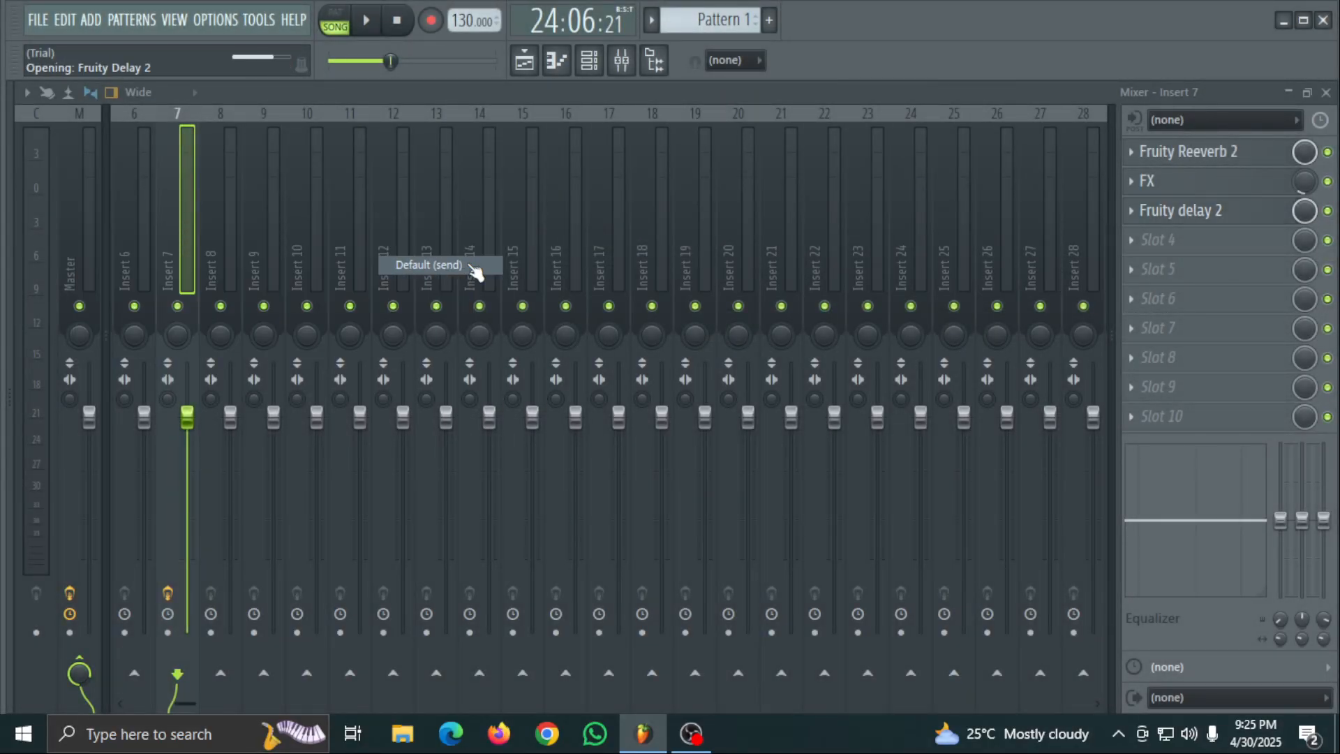
key("space")
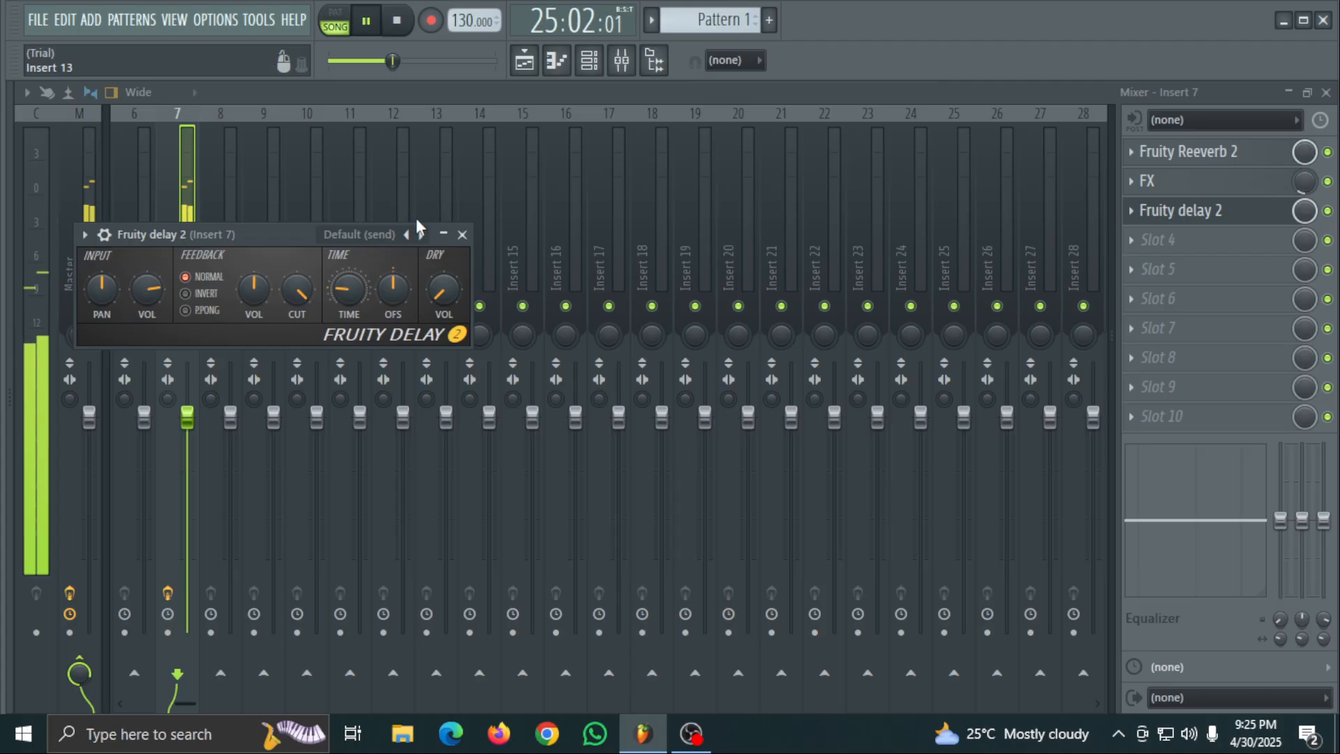
key("space")
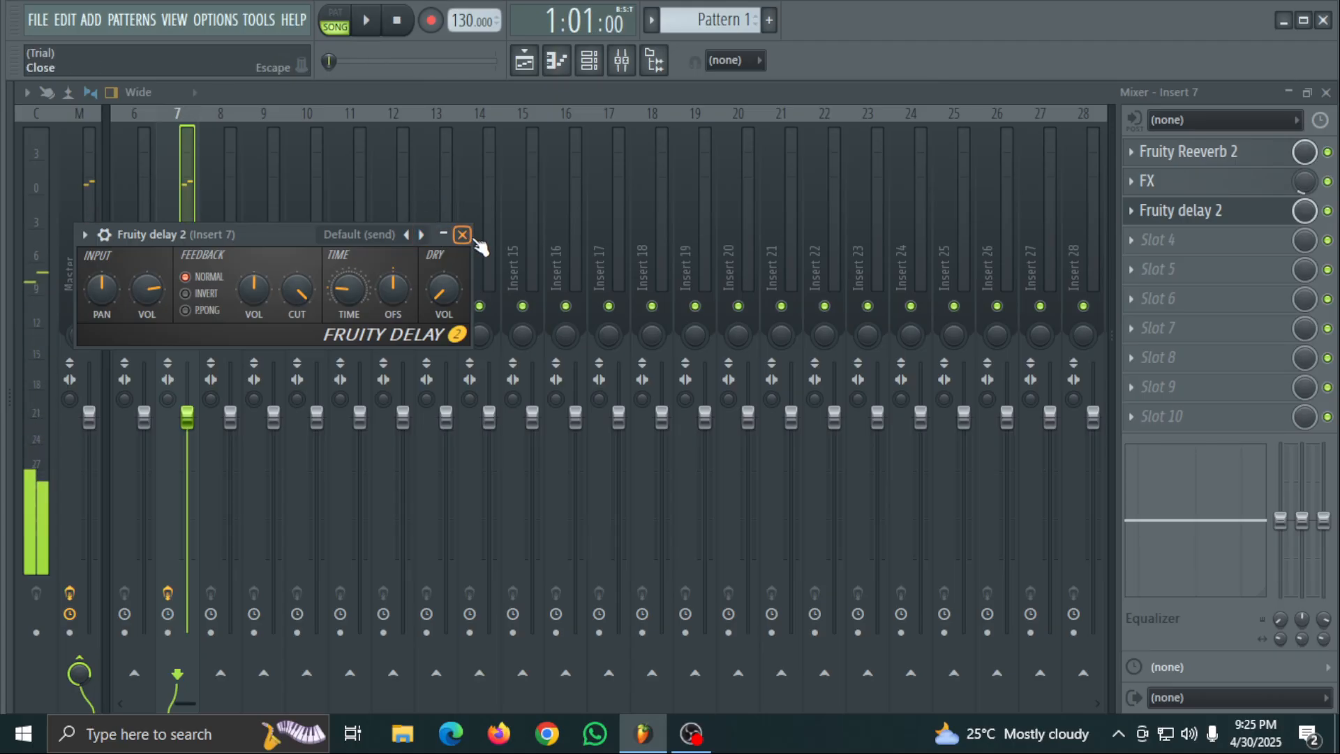
- Apply the Stereo effect preset to Fruity Delay 2 and audition the song from the start
left_click(376, 236)
left_click(427, 286)
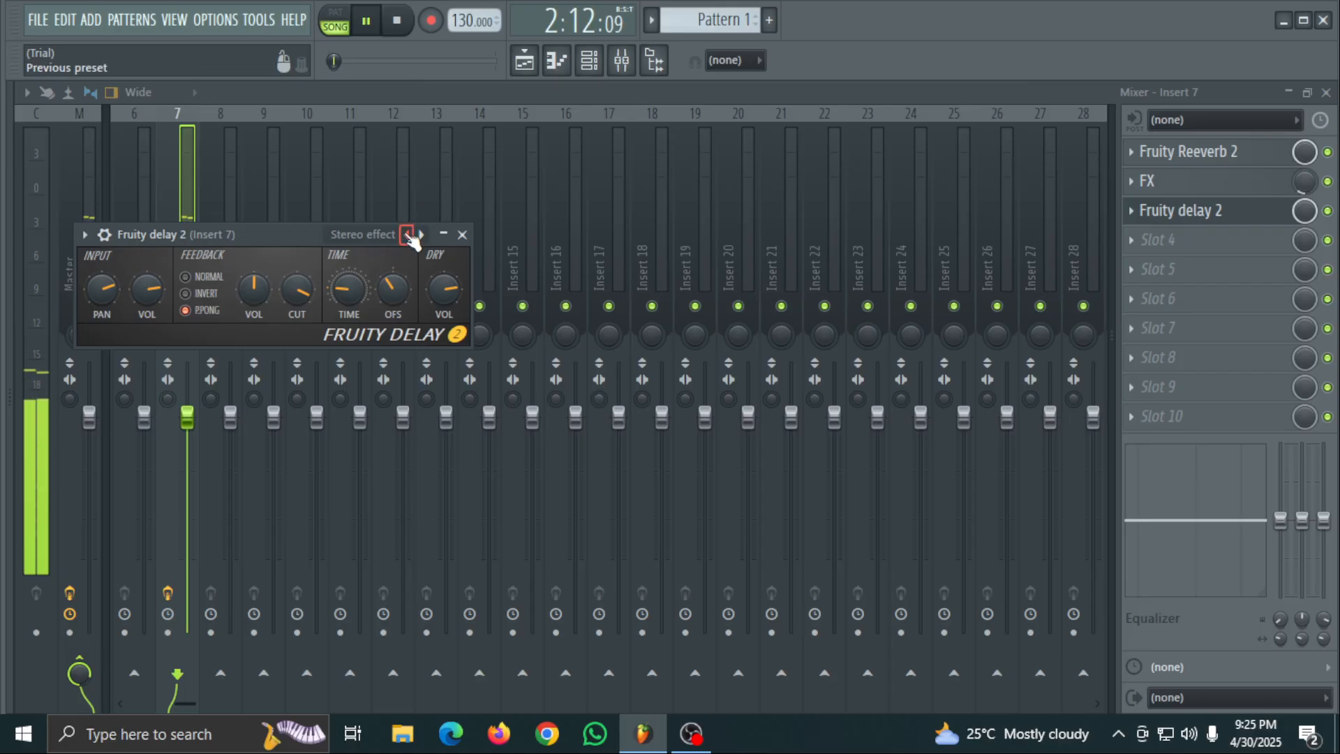
key("space")
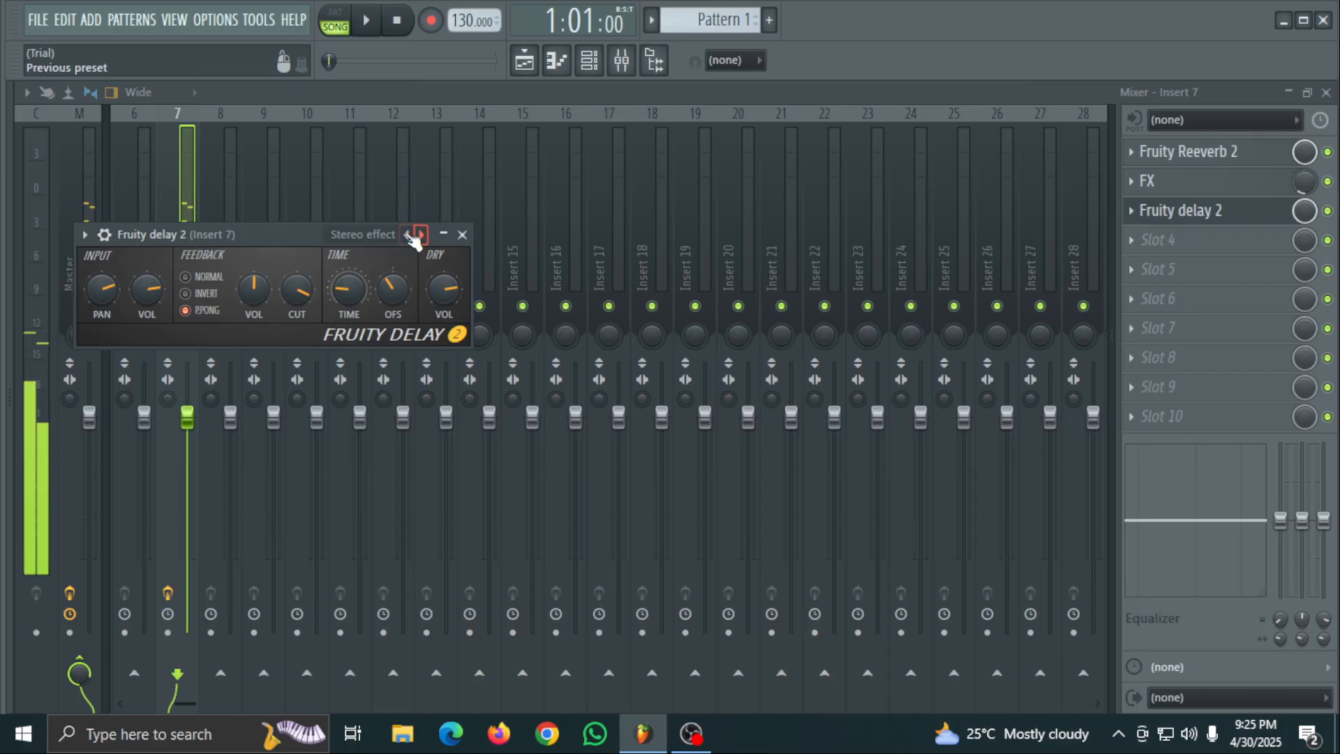
- Apply the Stereo effect (send) preset to Fruity delay 2, audition the song briefly, and close the plugin
left_click(366, 240)
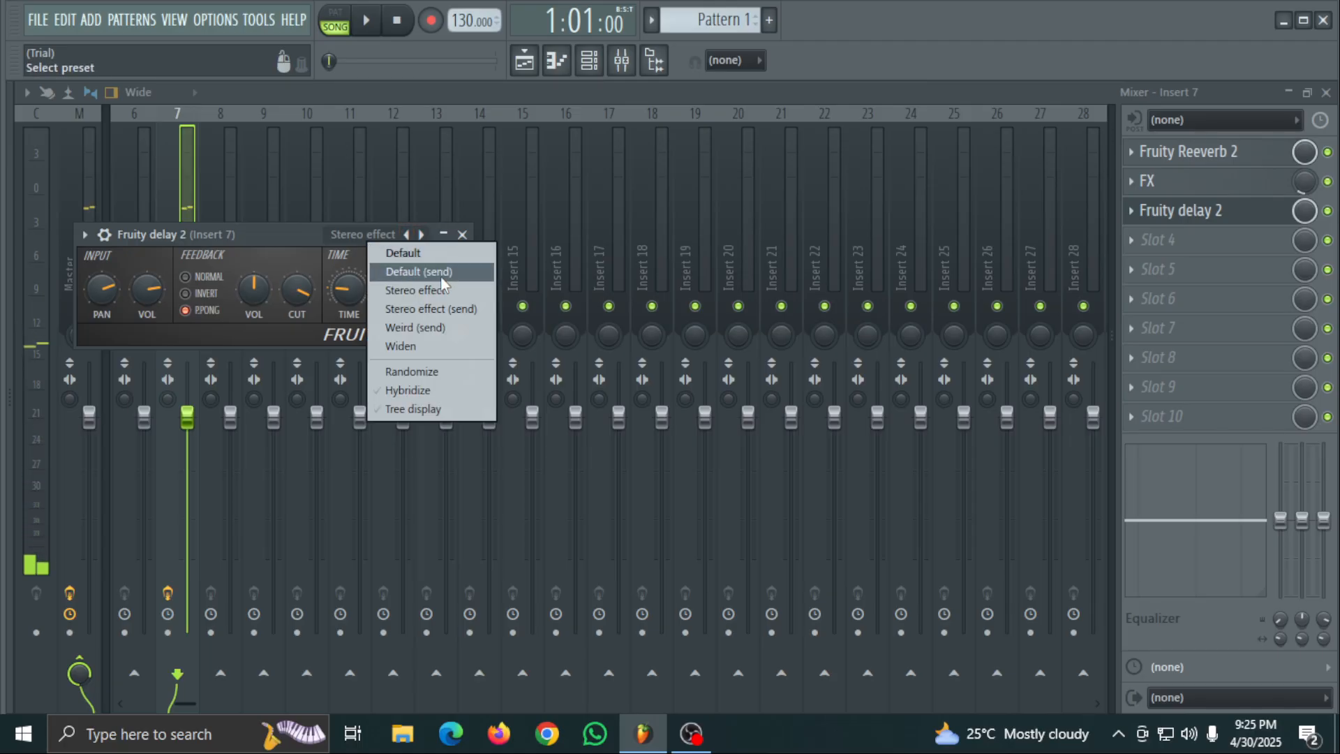
left_click(430, 305)
key("space")
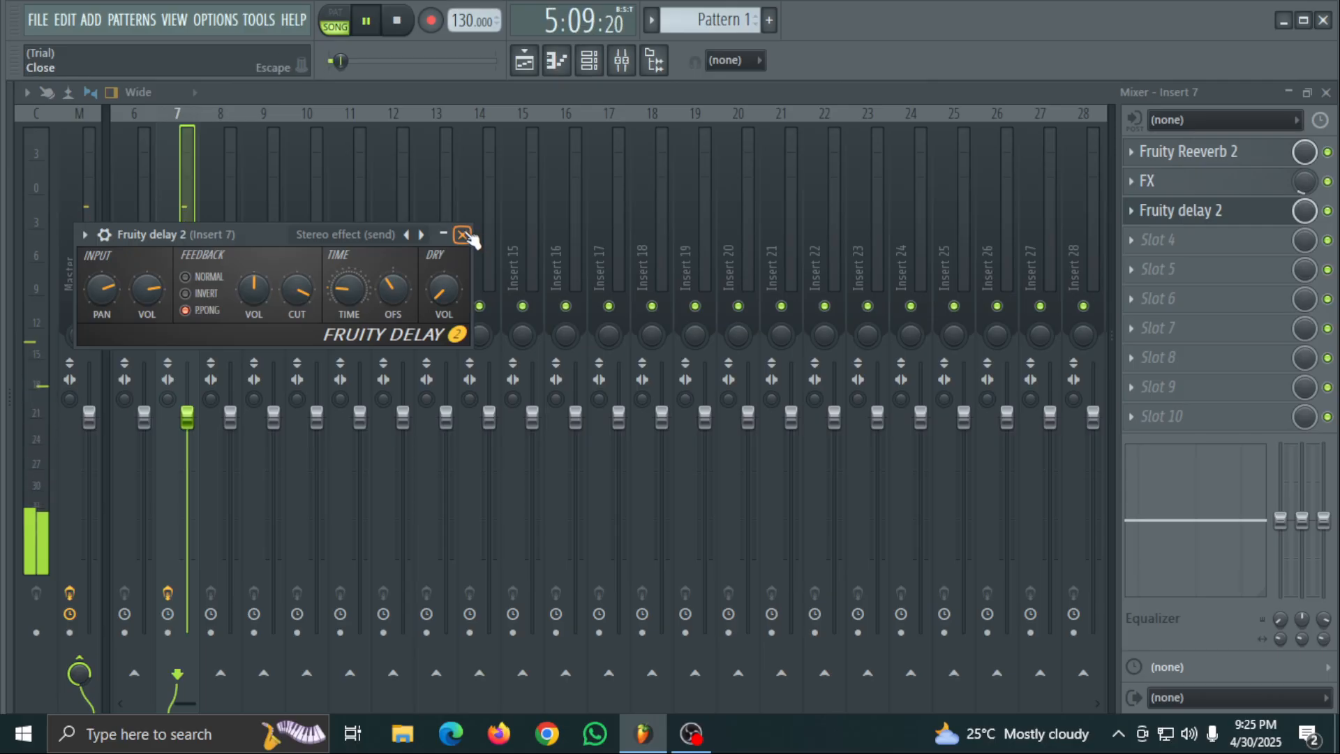
key("space")
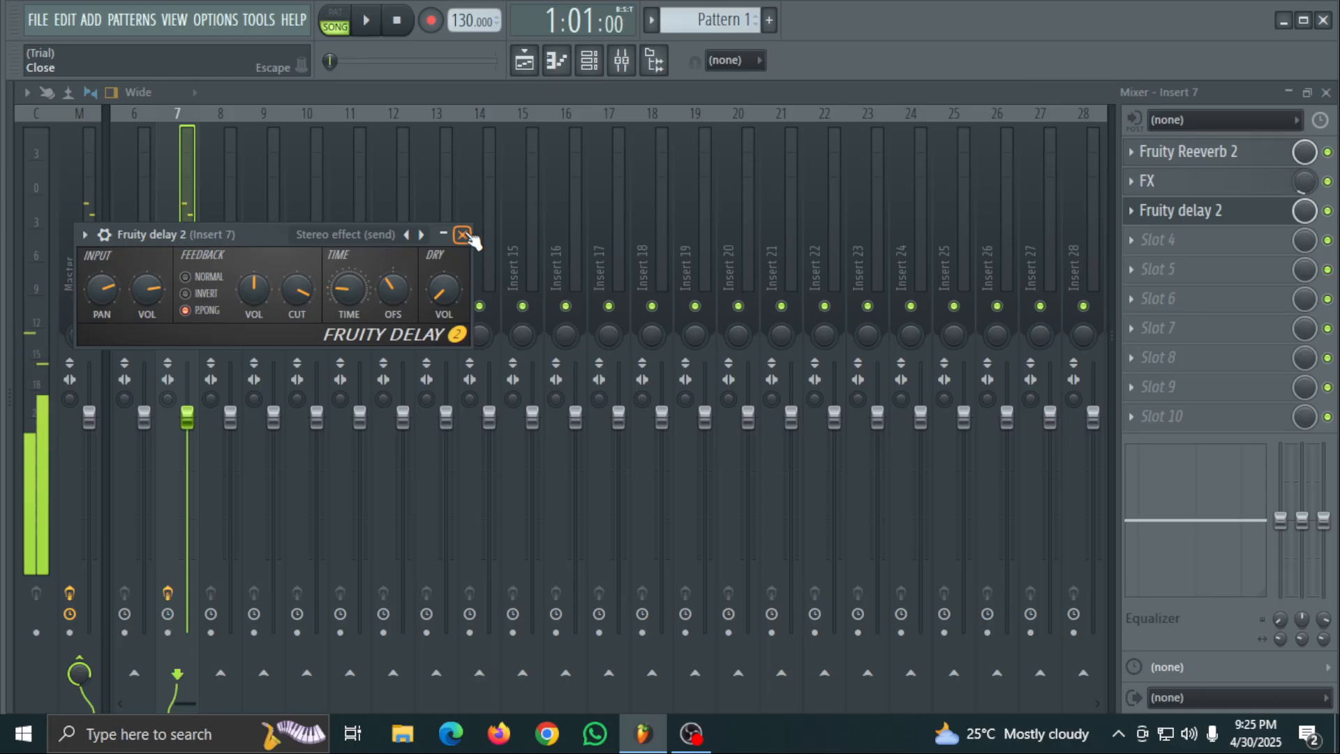
left_click(462, 234)
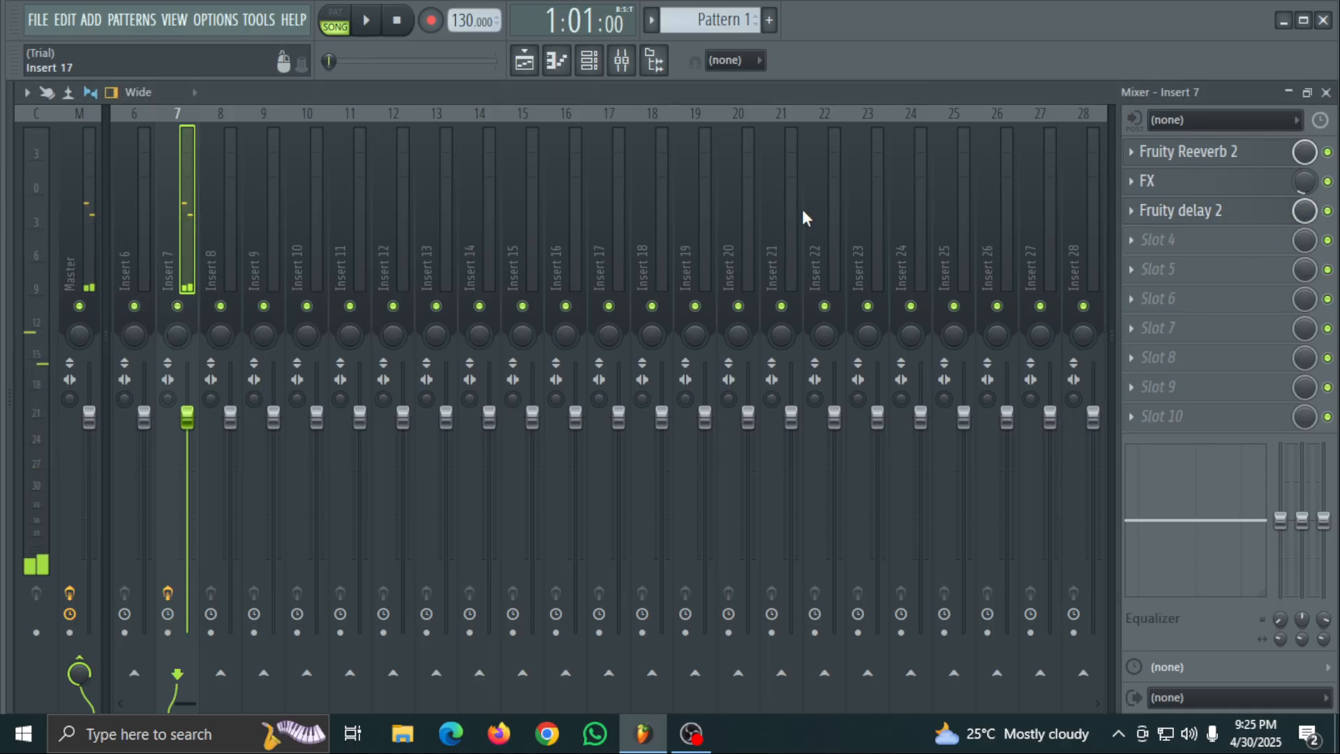
- Turn off Fruity delay 2 and load Fruity Delay 3 into slot 4 of Insert 7
left_click(1204, 248)
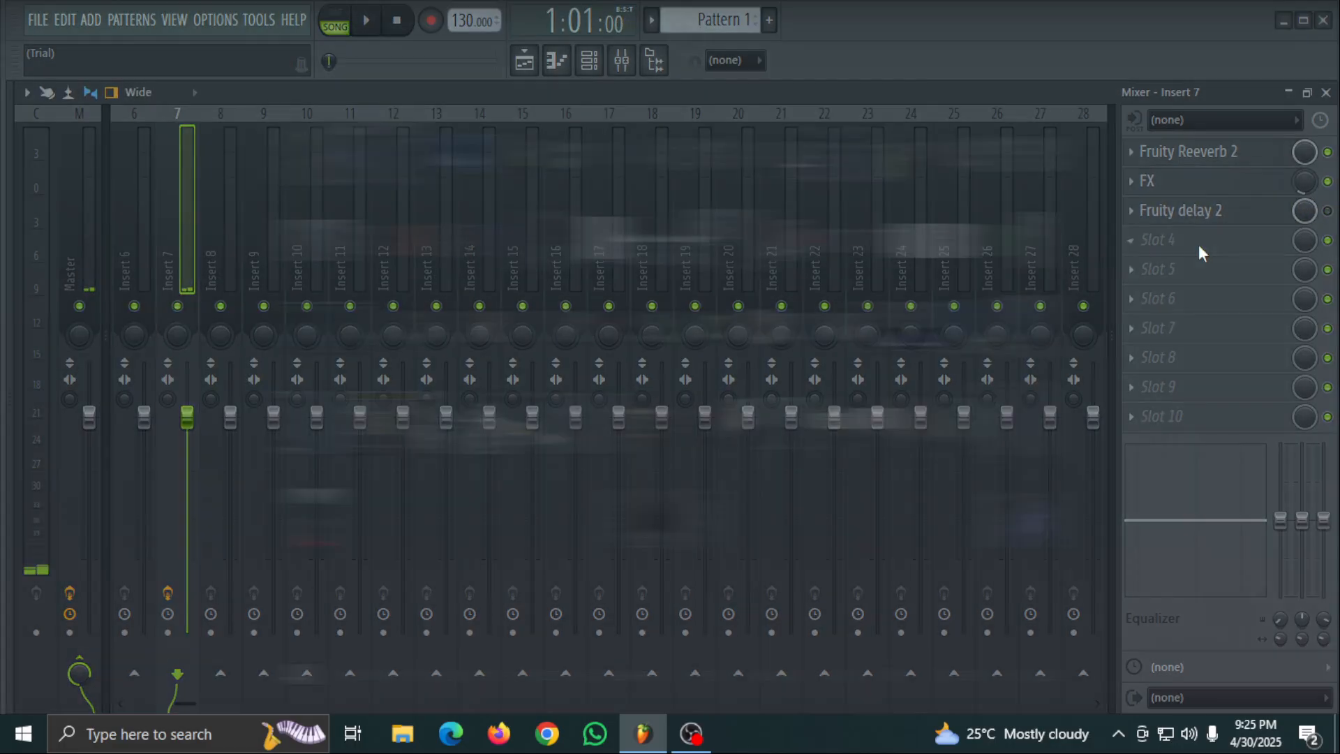
left_click(1236, 144)
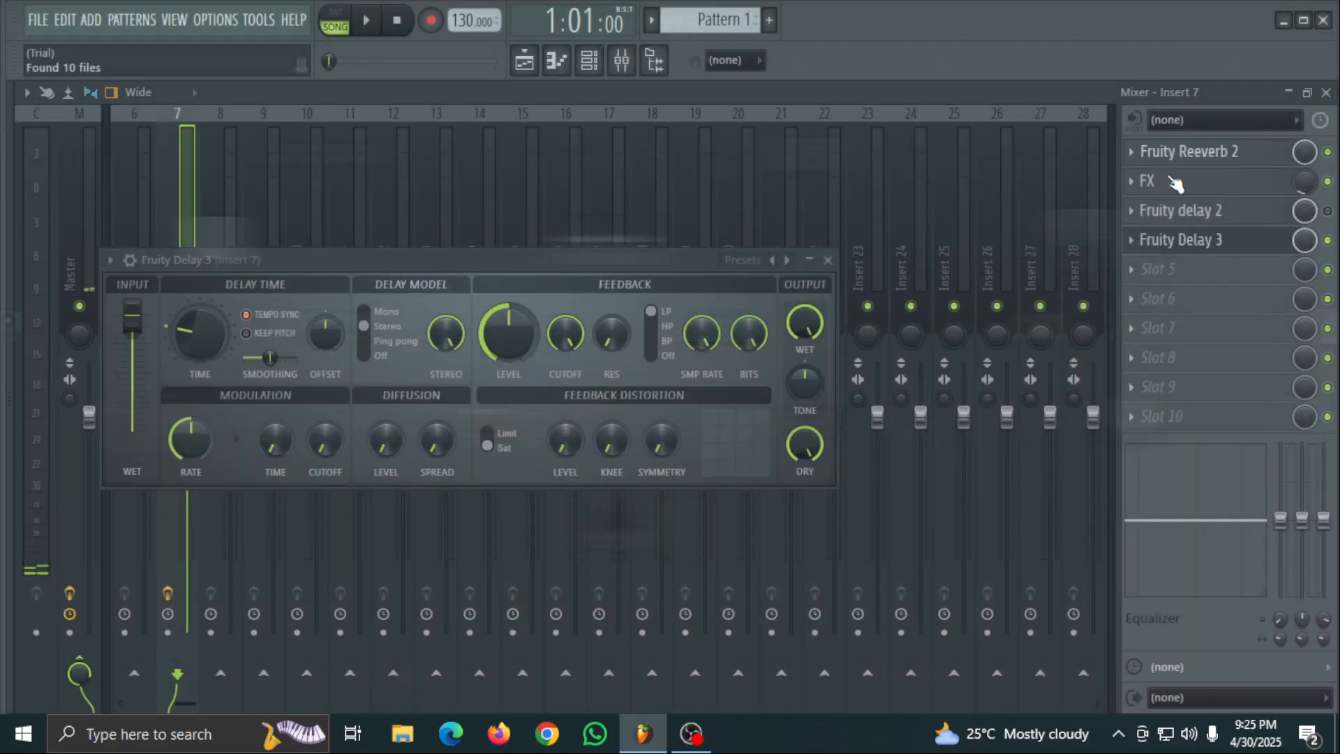
- Set Fruity Delay 3's time to 7:0, lower its input and output wet levels during playback, and close the plugin
left_click_drag(195, 340, 195, 321)
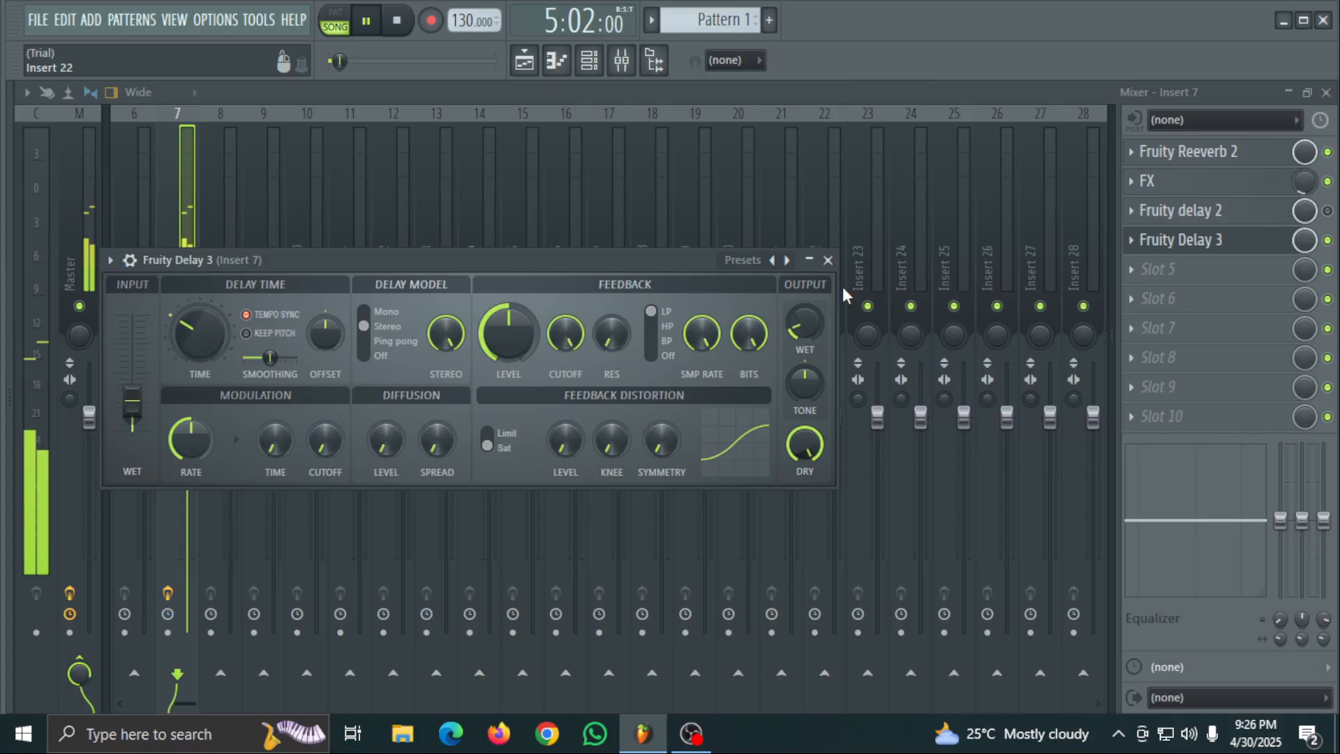
mouse_move(809, 317)
left_mouse_down()
mouse_move(809, 300)
mouse_move(807, 321)
left_mouse_up()
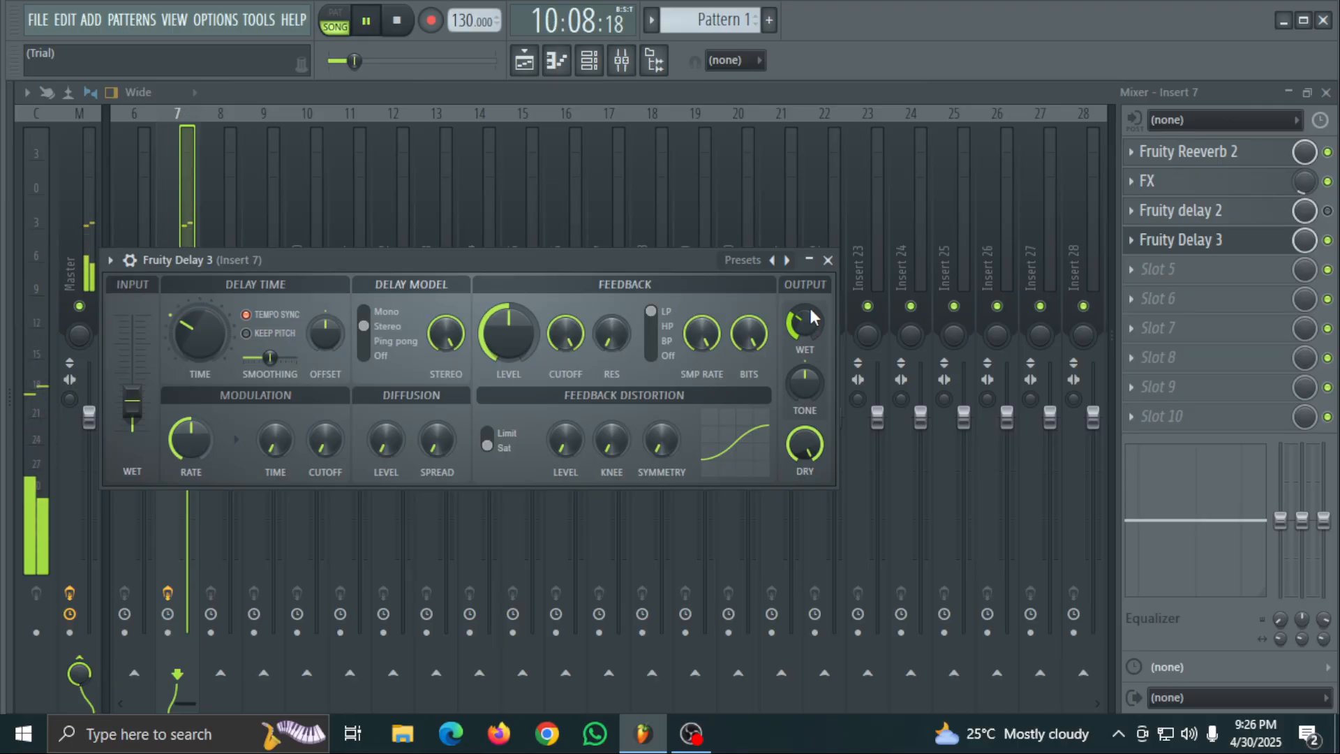
left_click_drag(135, 403, 134, 400)
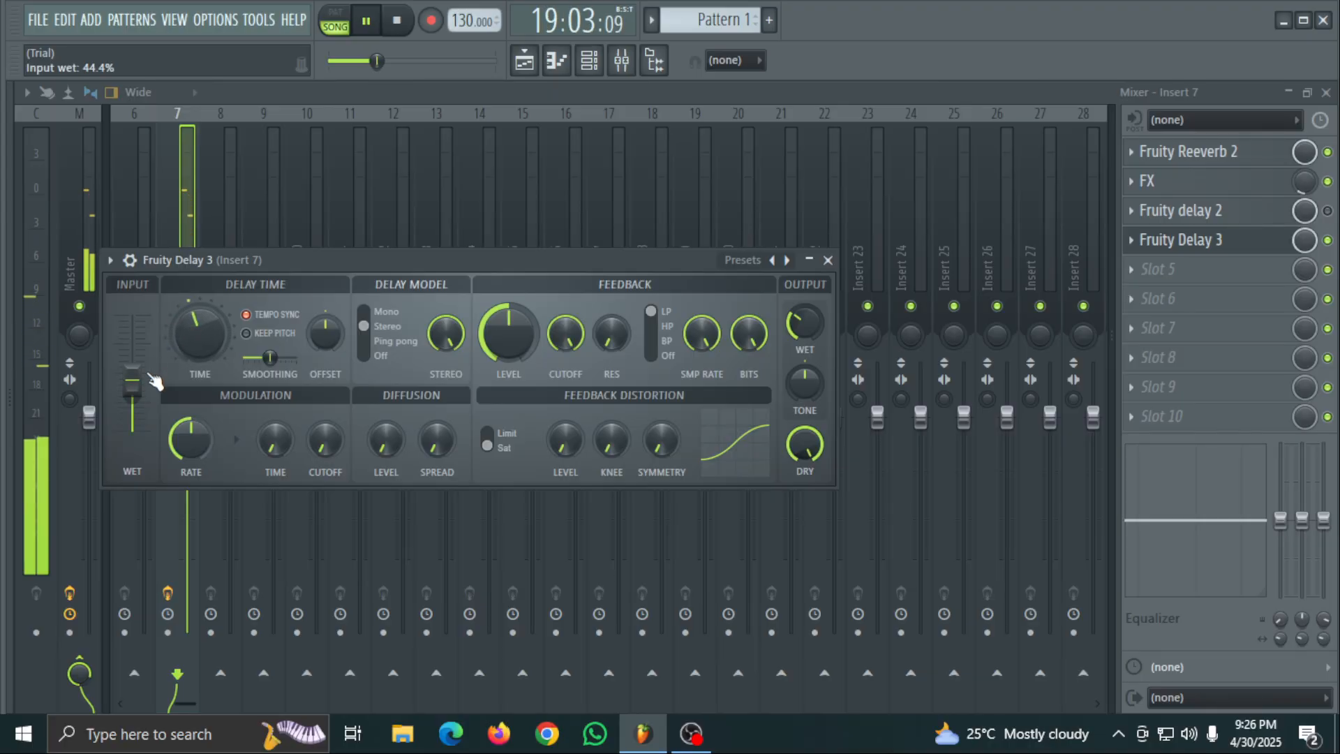
left_click_drag(148, 386, 147, 408)
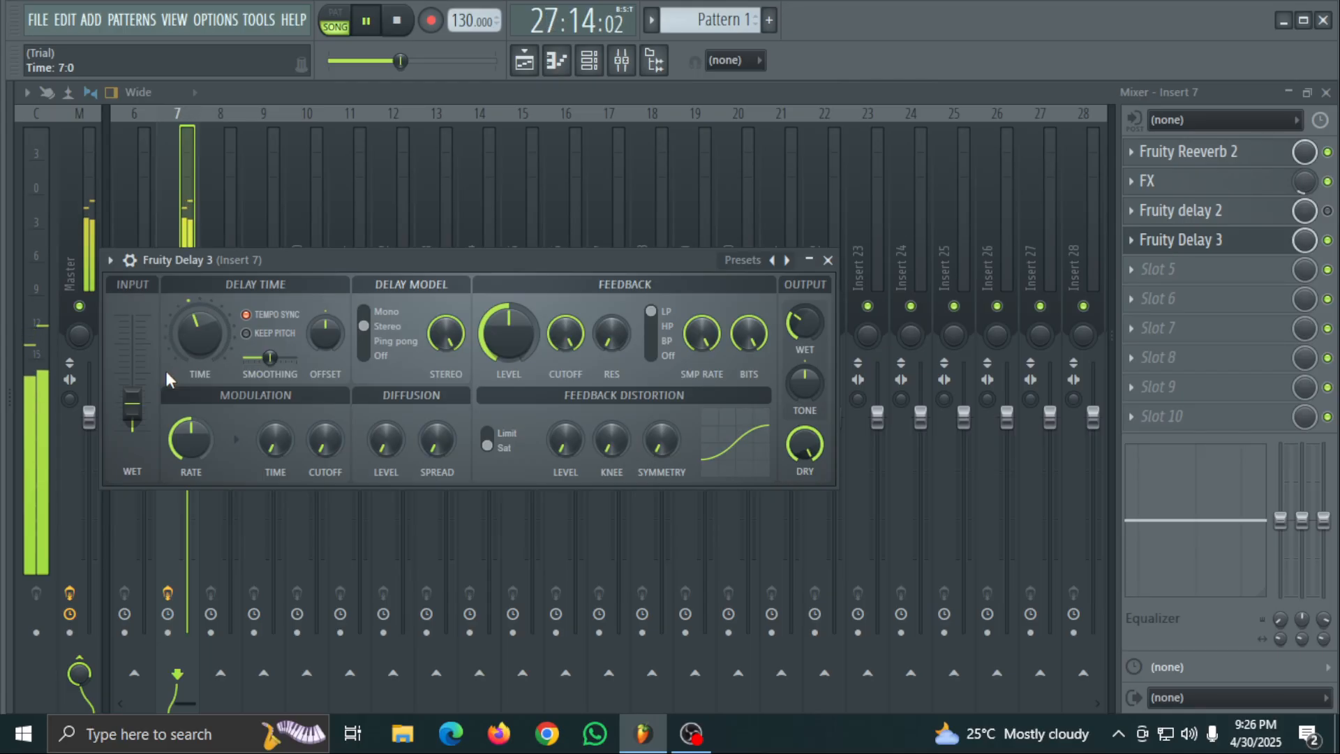
left_click(828, 260)
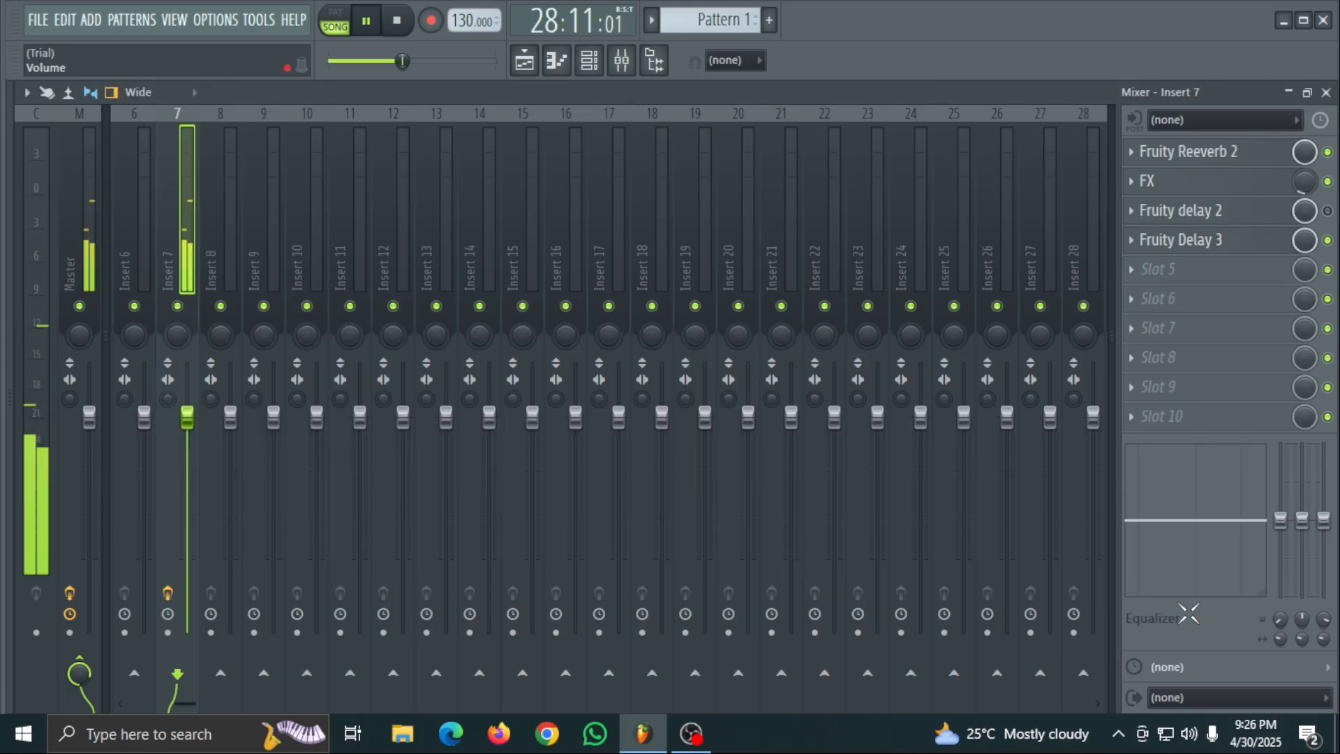
- Set the computer's speaker volume to 57 and enable sends from Insert 7 to Inserts 8 and 9
left_click(1190, 734)
left_click(1180, 687)
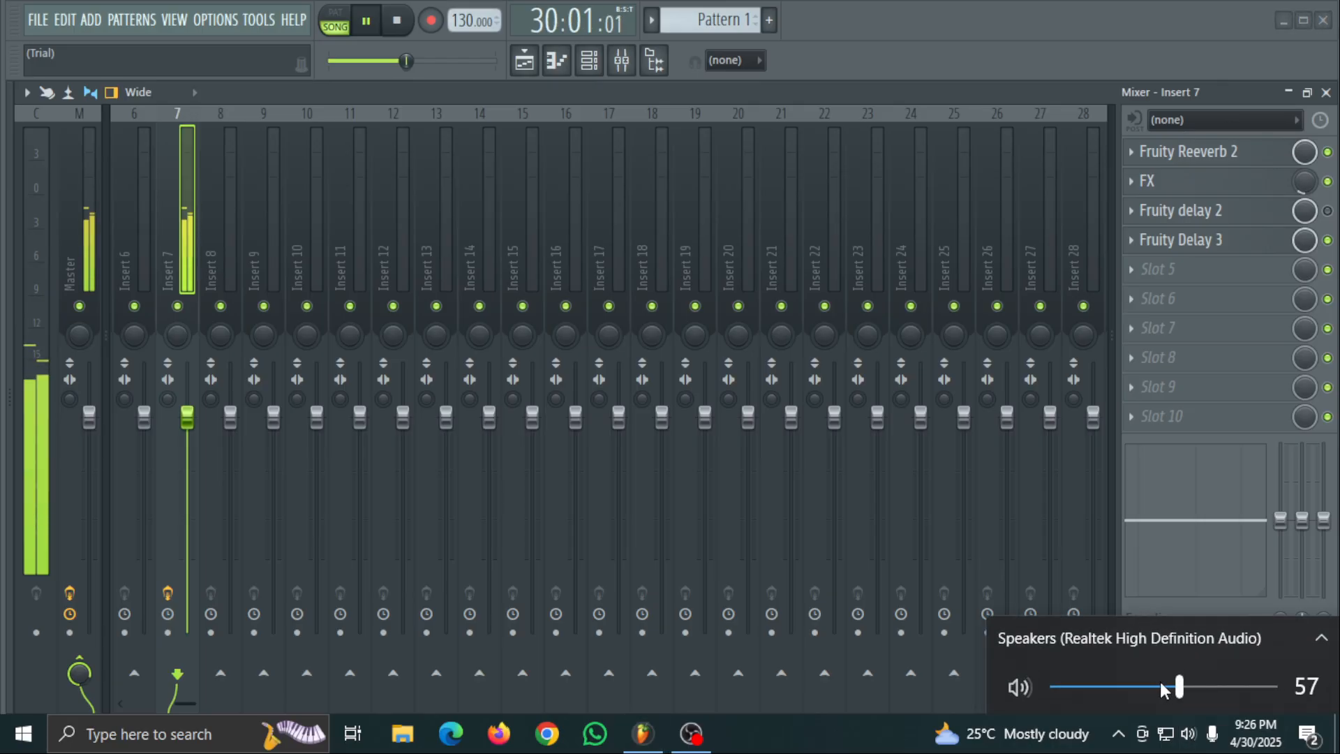
left_click(220, 672)
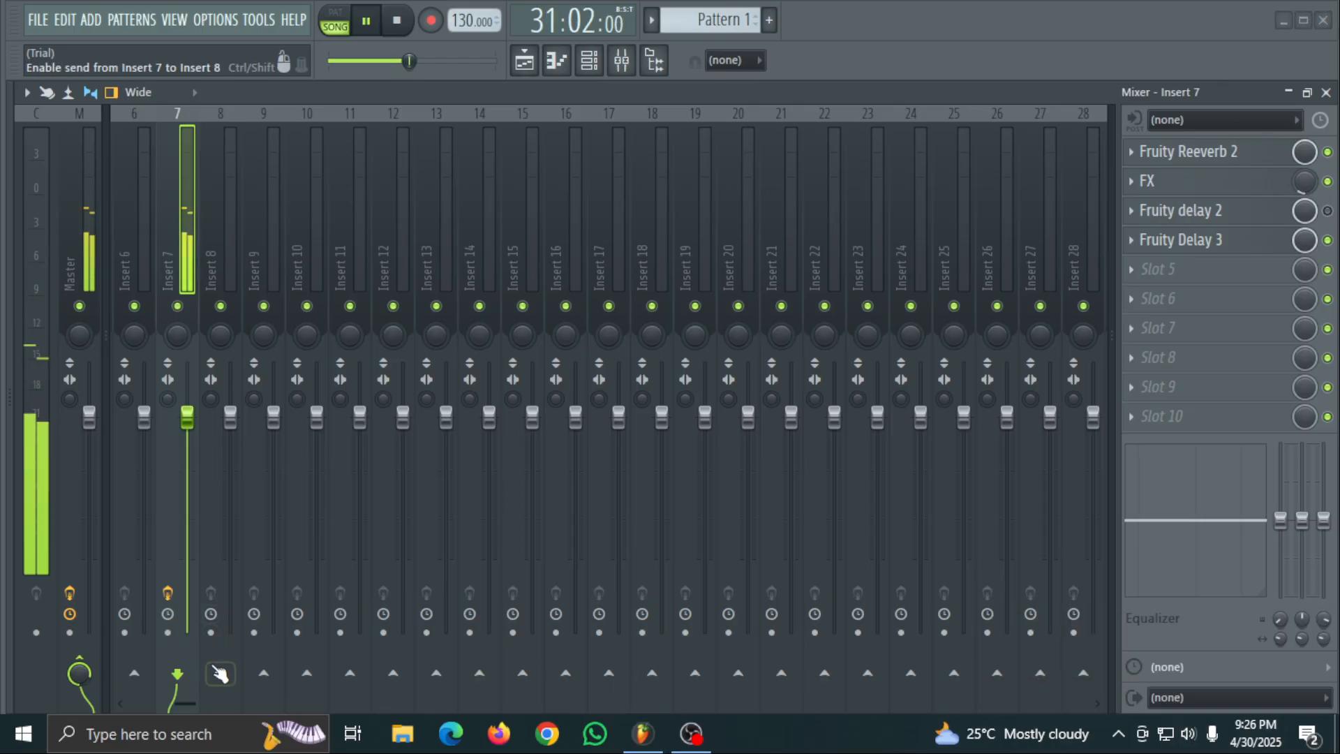
left_click(264, 672)
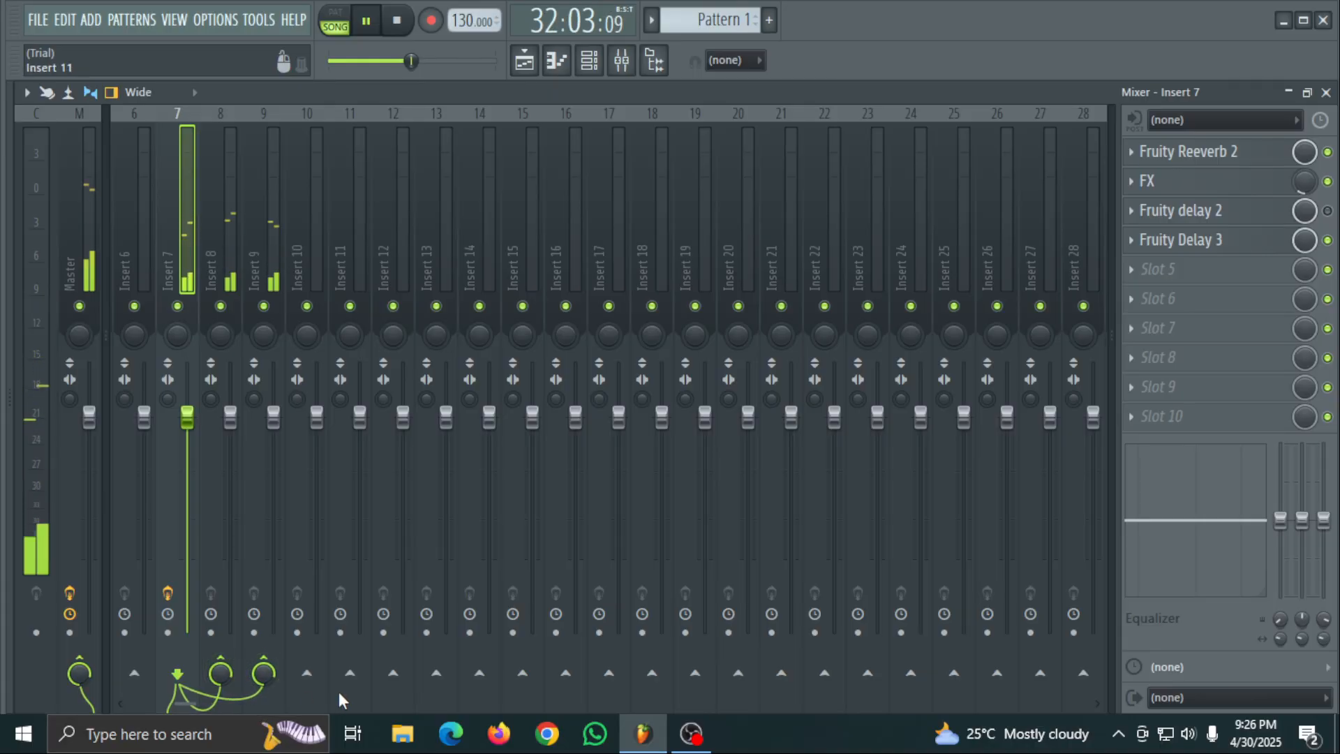
- Load Effector into slot 1 of Insert 9, toggle its bypass switch, and close the plugin
left_click(271, 247)
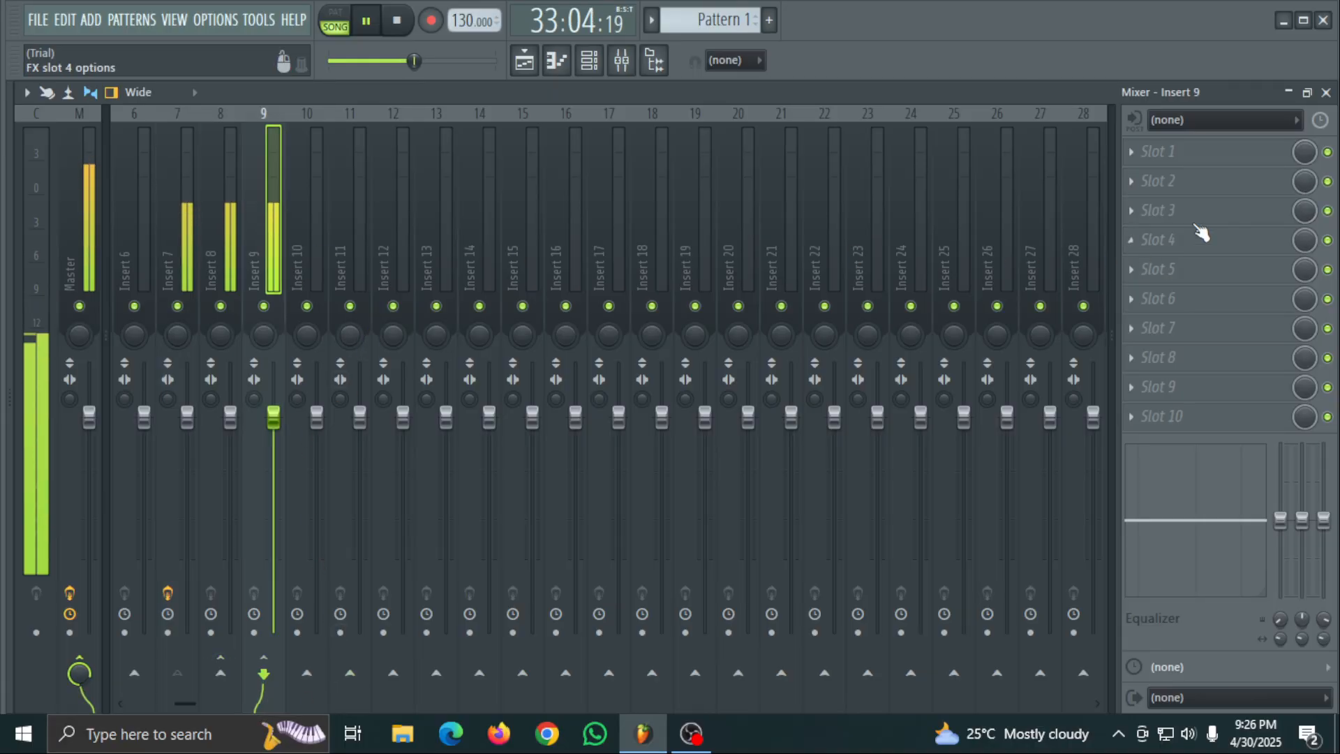
left_click(1230, 159)
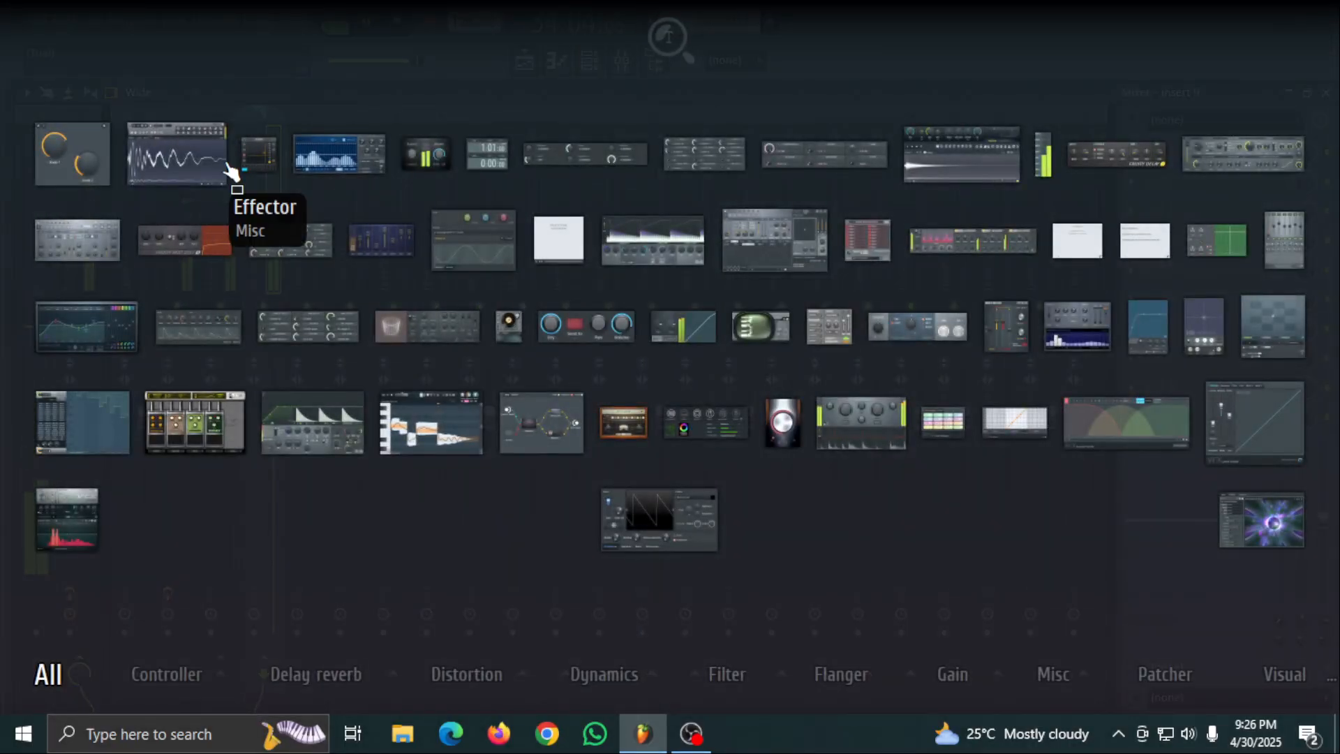
left_click(259, 178)
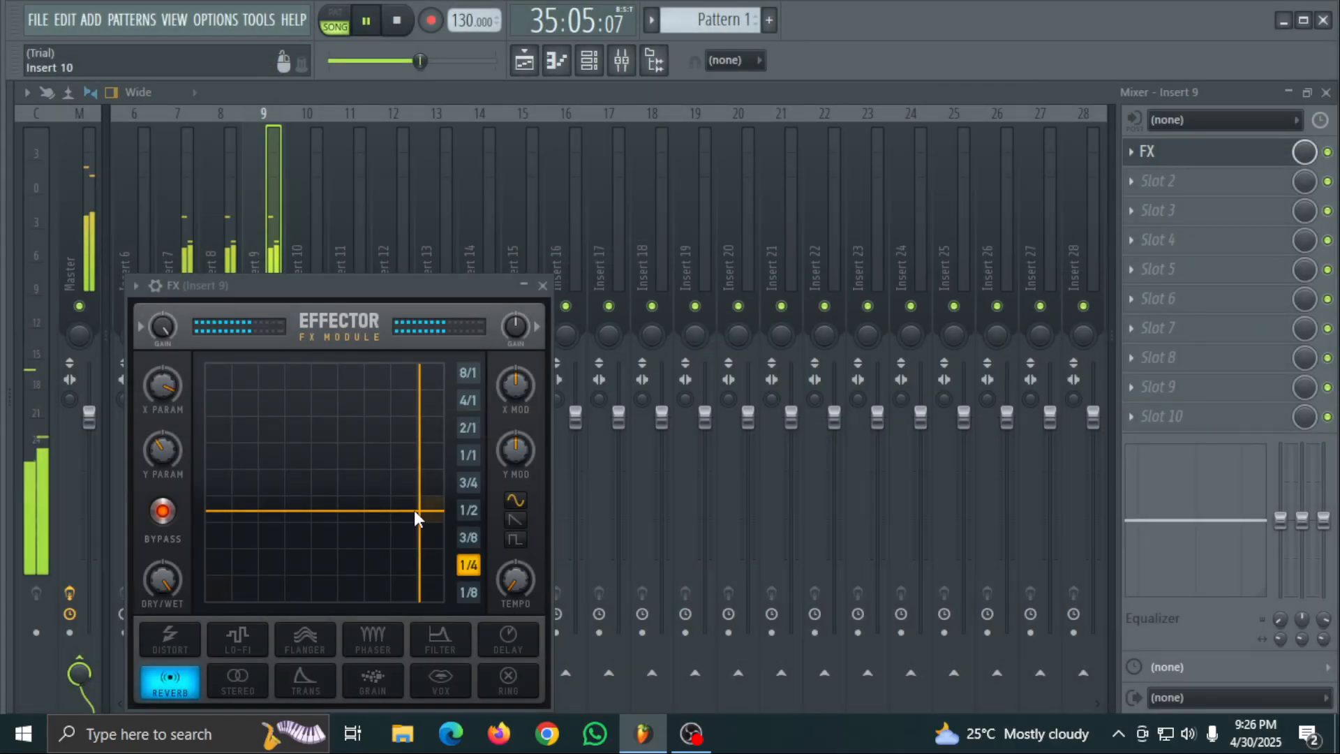
left_click(167, 513)
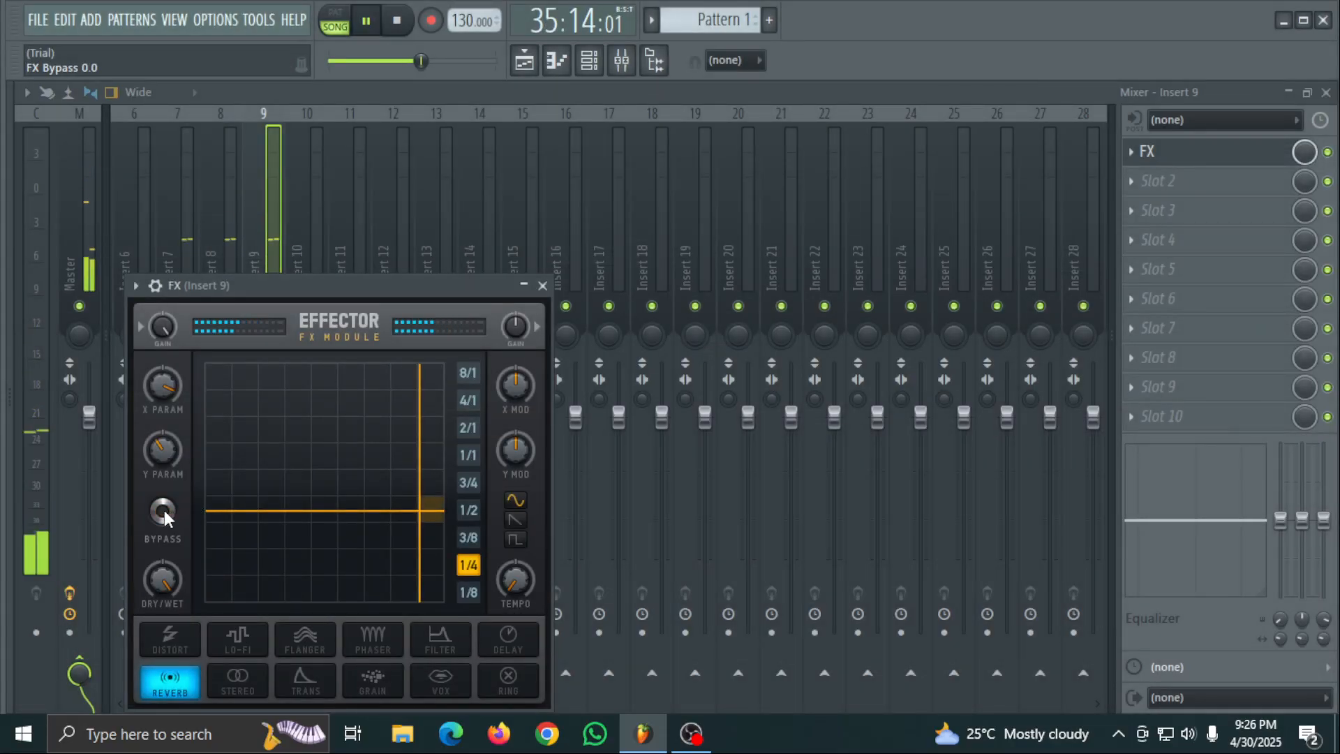
left_click(542, 286)
- Disable Effector in slot 2 of Insert 7 and reduce the mix level of Effector on Insert 9
left_click(189, 251)
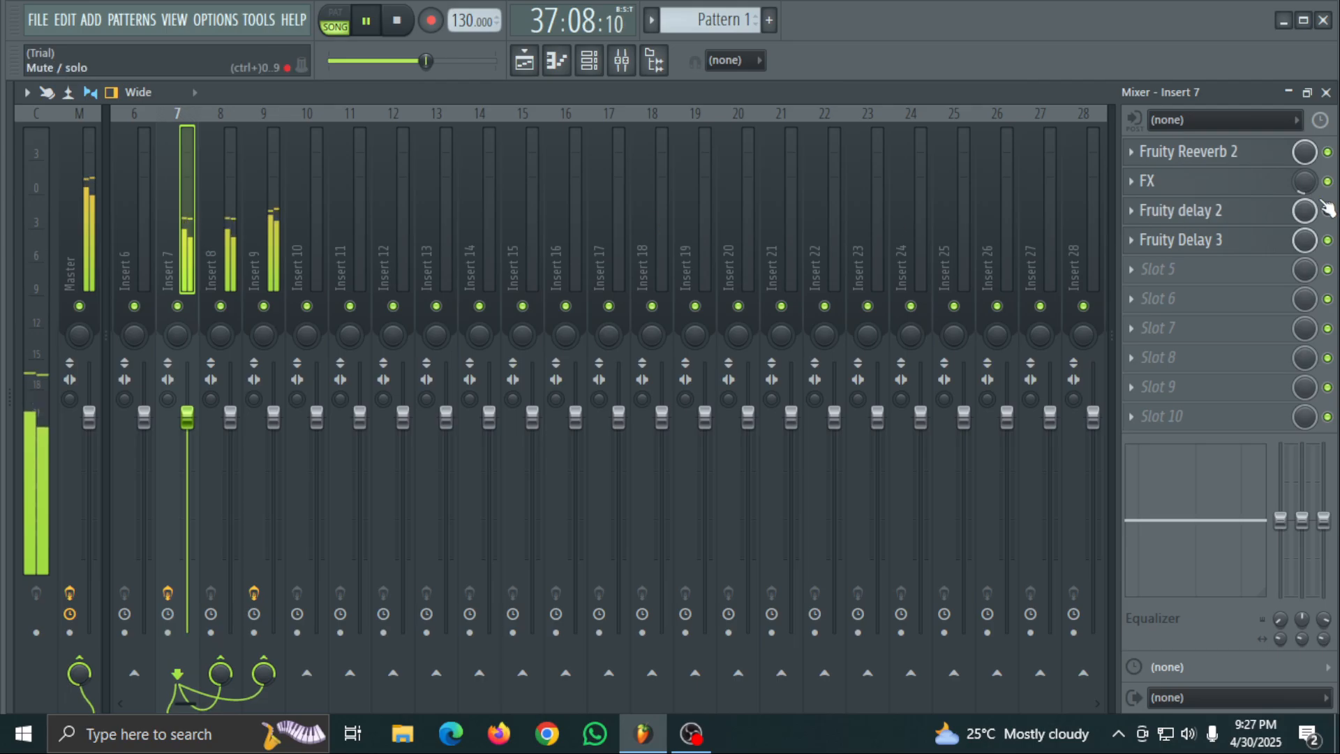
left_click(278, 241)
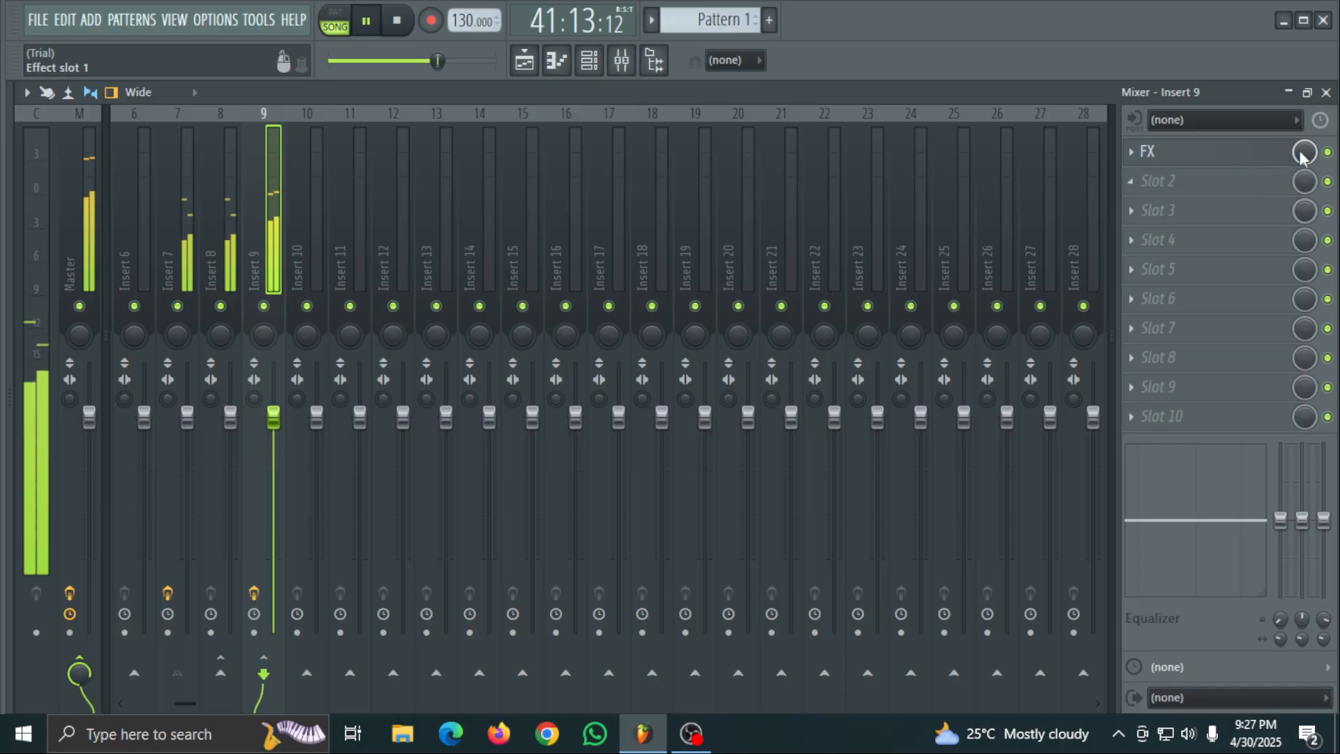
left_click_drag(1300, 152, 1295, 155)
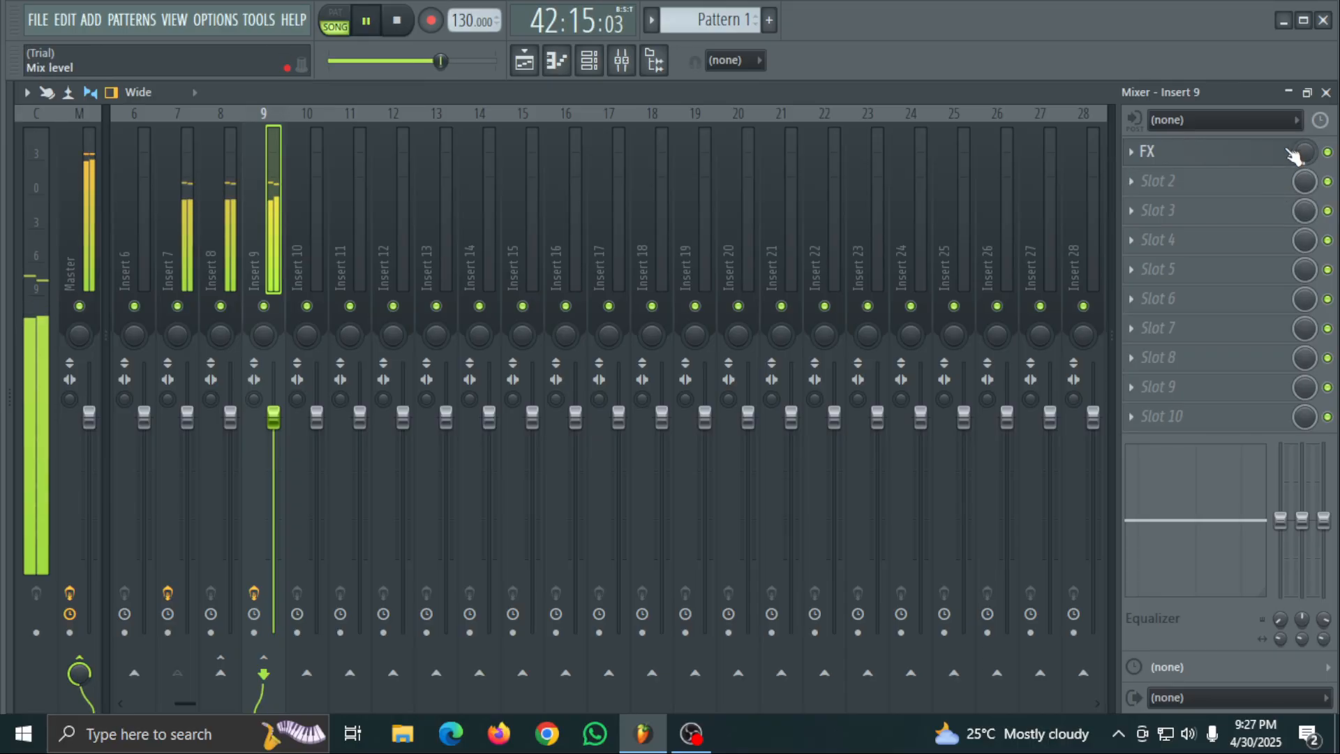
left_click(183, 239)
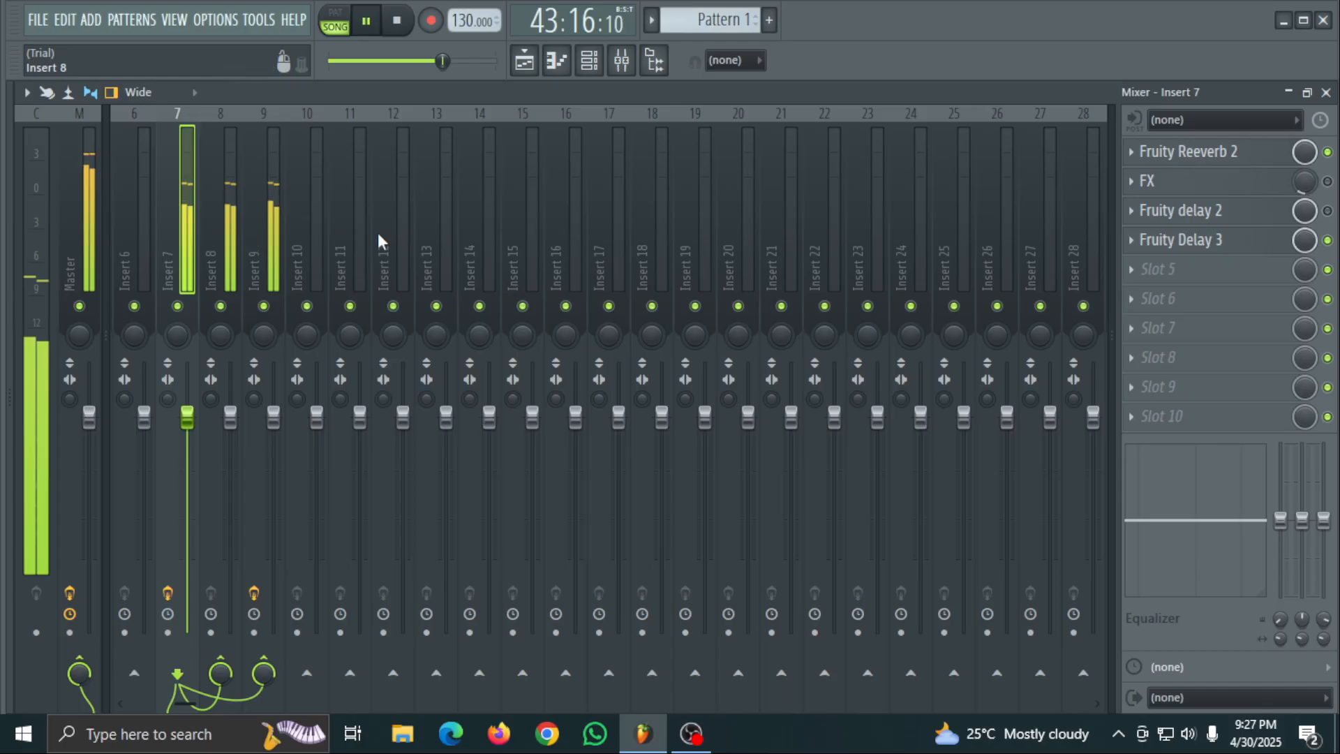
left_click(274, 241)
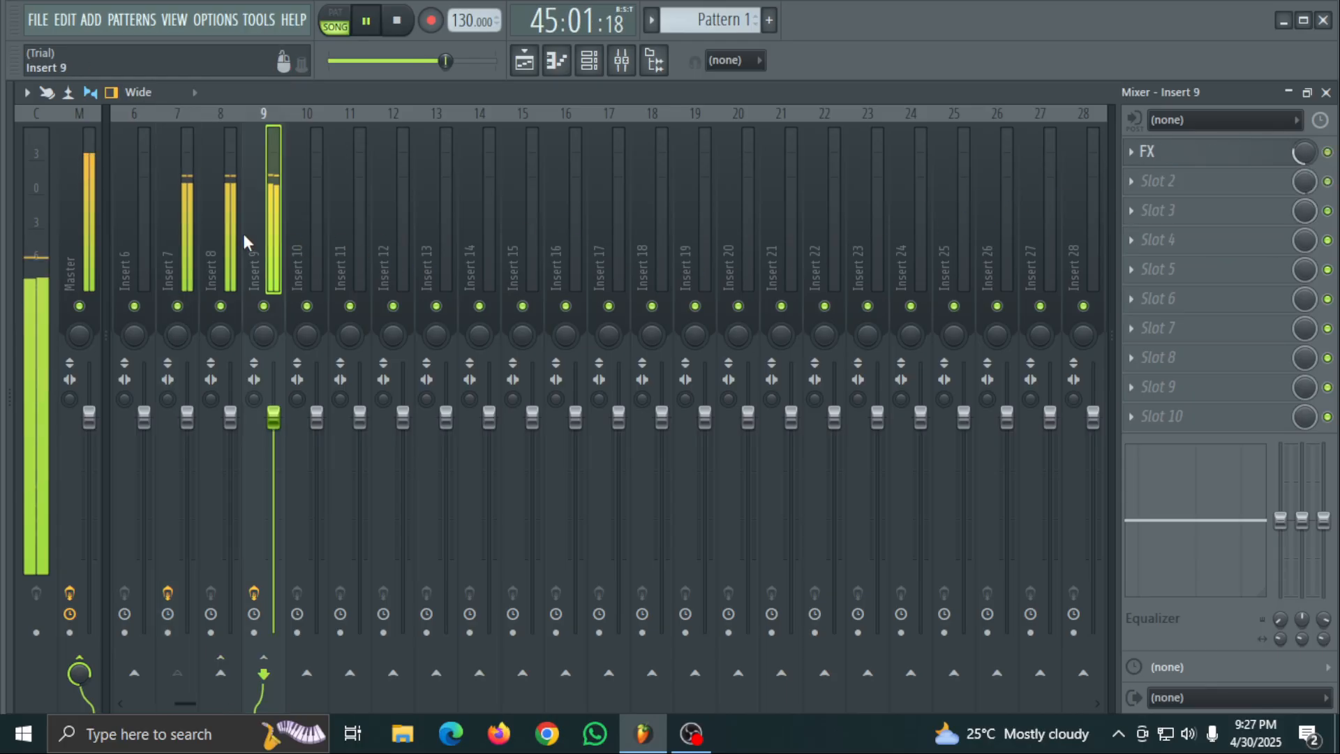
- Load Fruity Reeverb 2 into slot 1 of Insert 8
left_click(225, 241)
left_click(1214, 151)
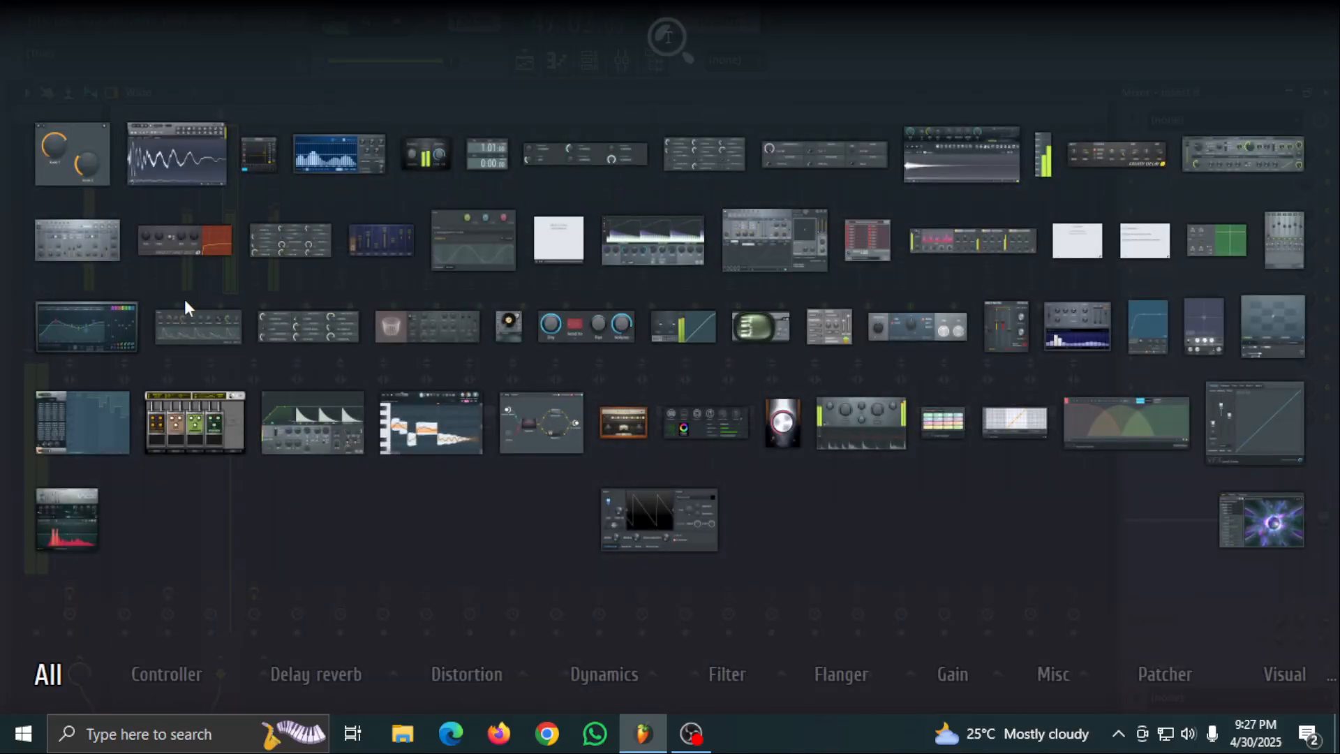
left_click(429, 324)
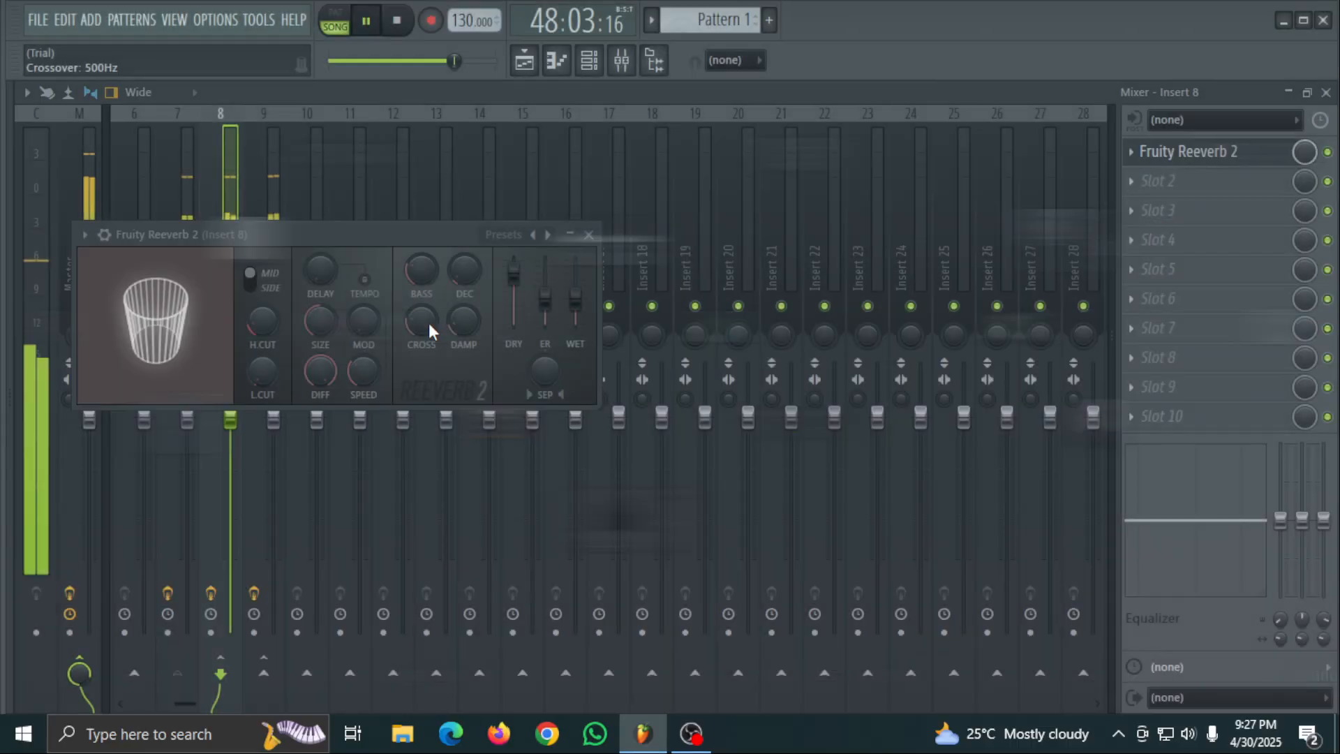
- Raise the room size and high cut of Insert 8's Fruity Reeverb 2 to maximum and close the plugin
left_click(492, 237)
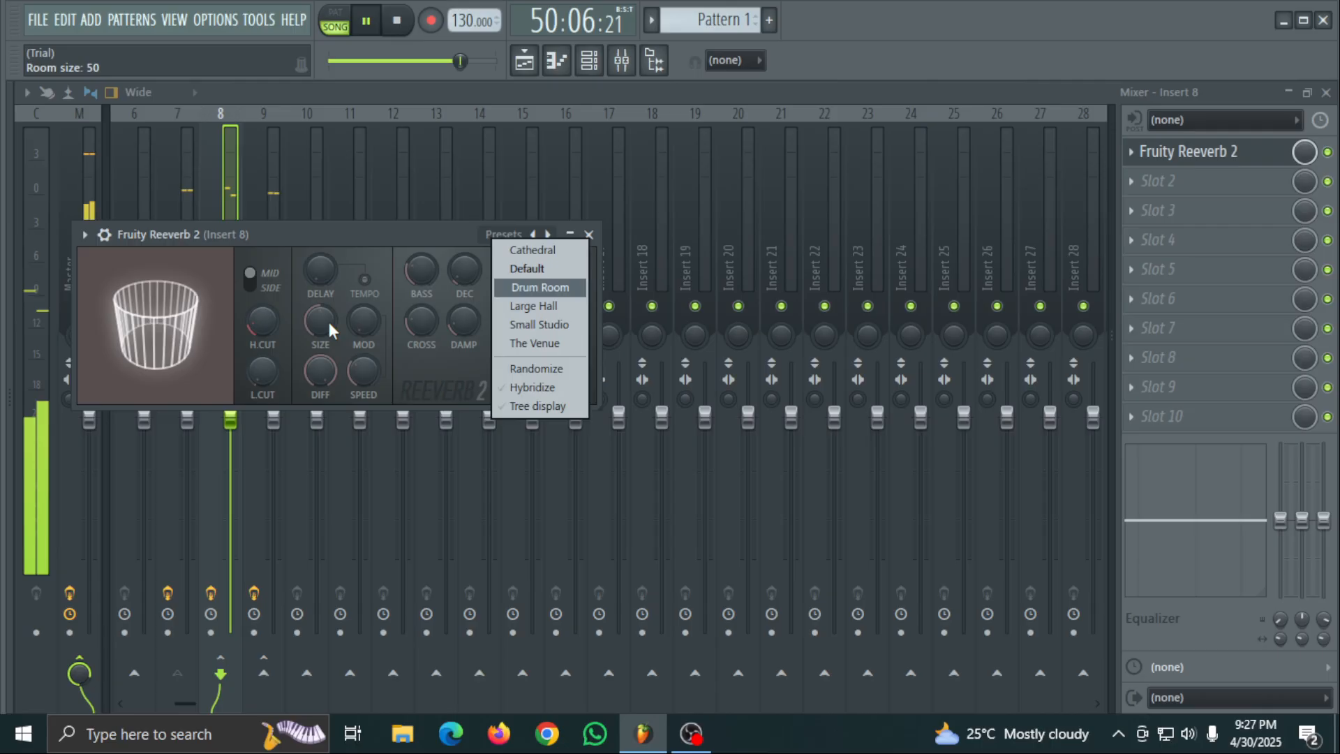
left_click(354, 207)
left_click_drag(321, 321, 320, 238)
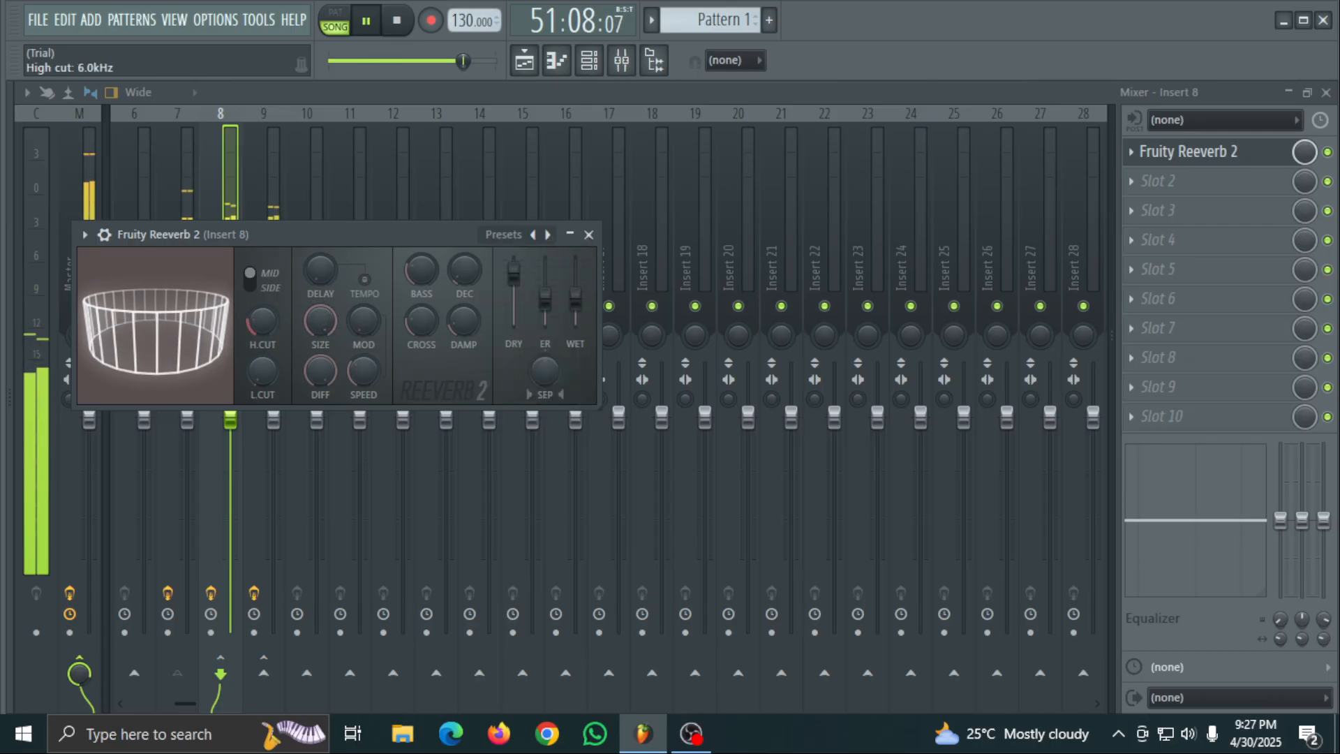
left_click_drag(264, 321, 264, 223)
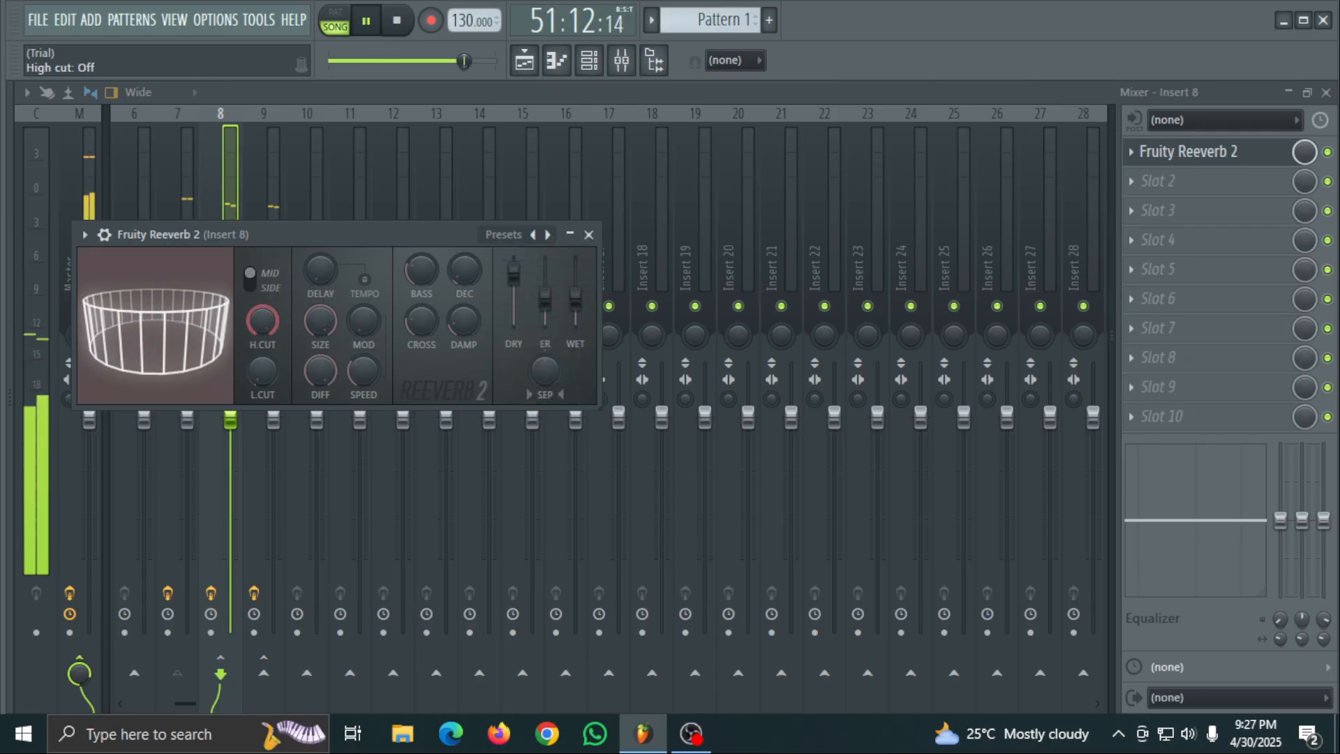
left_click(589, 234)
- Raise Effector's mix level on Insert 9 and replay the song from the beginning, pausing after a brief listen
left_click(269, 210)
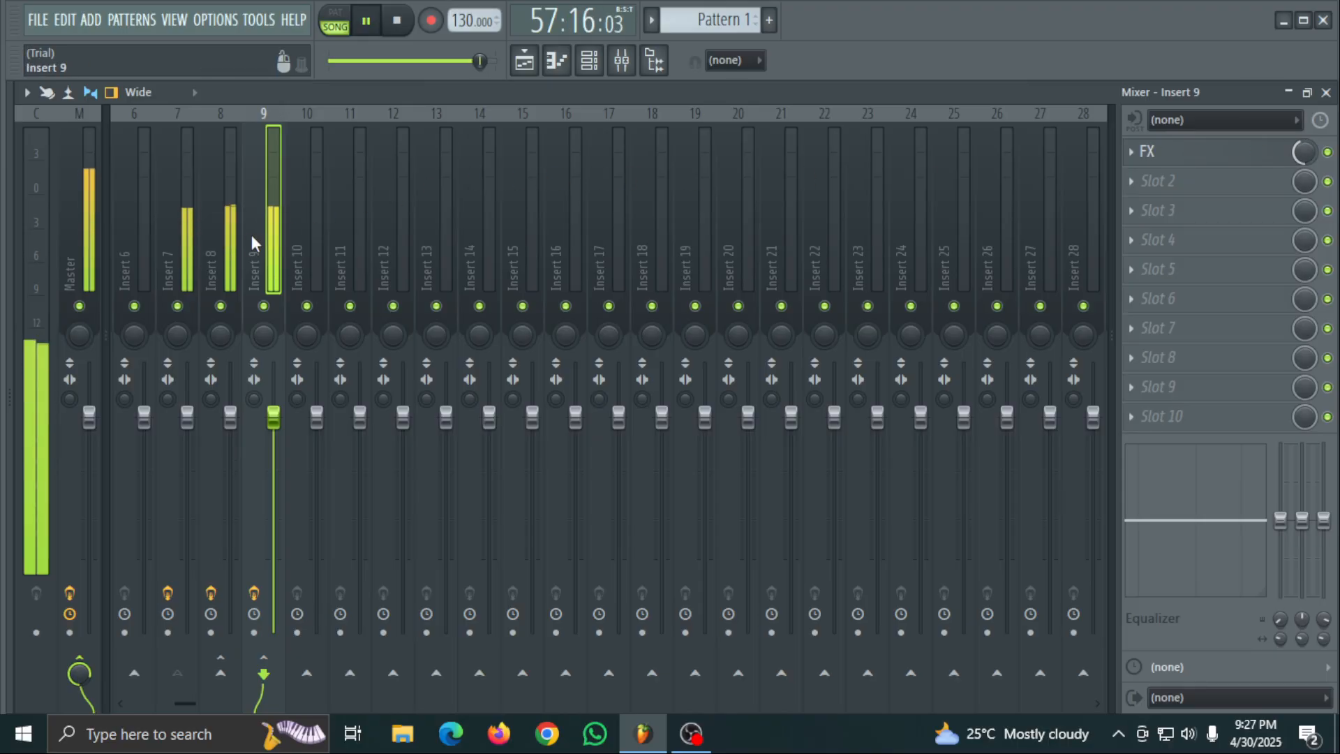
left_click(231, 230)
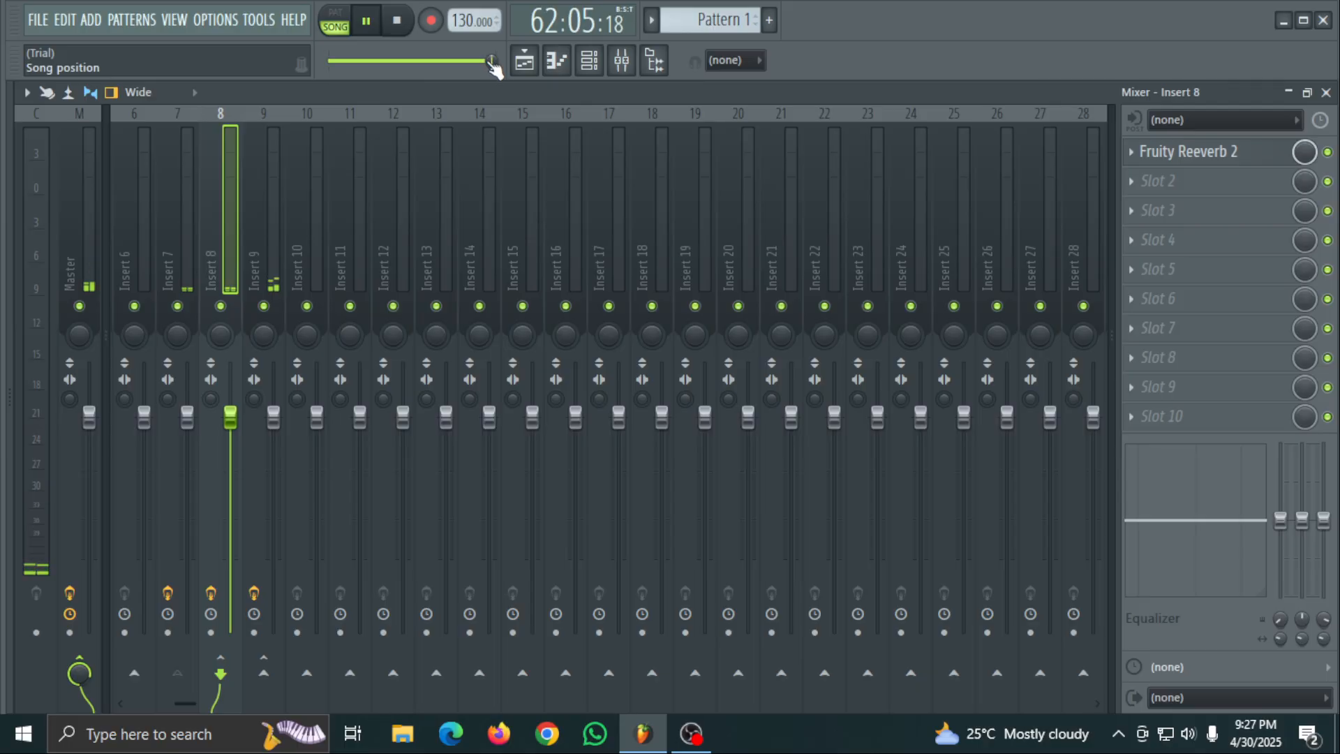
left_click_drag(493, 62, 331, 63)
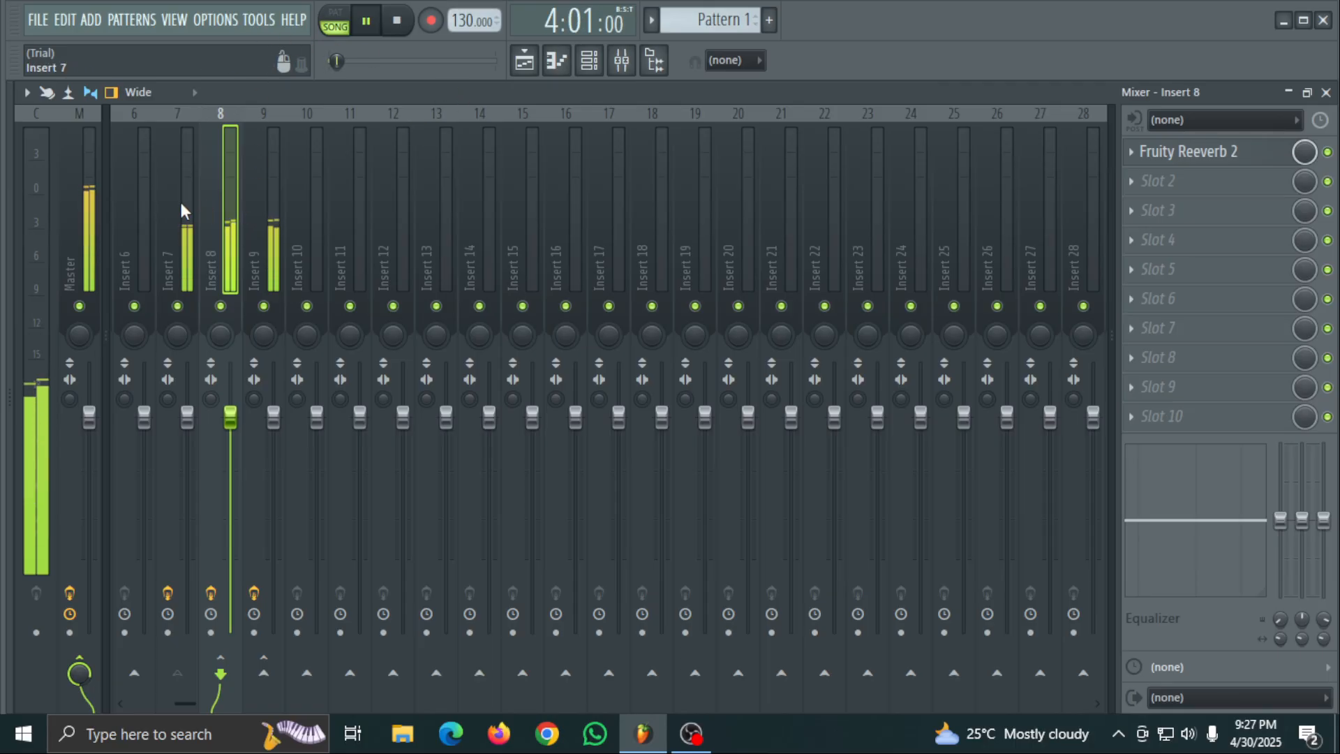
left_click(368, 21)
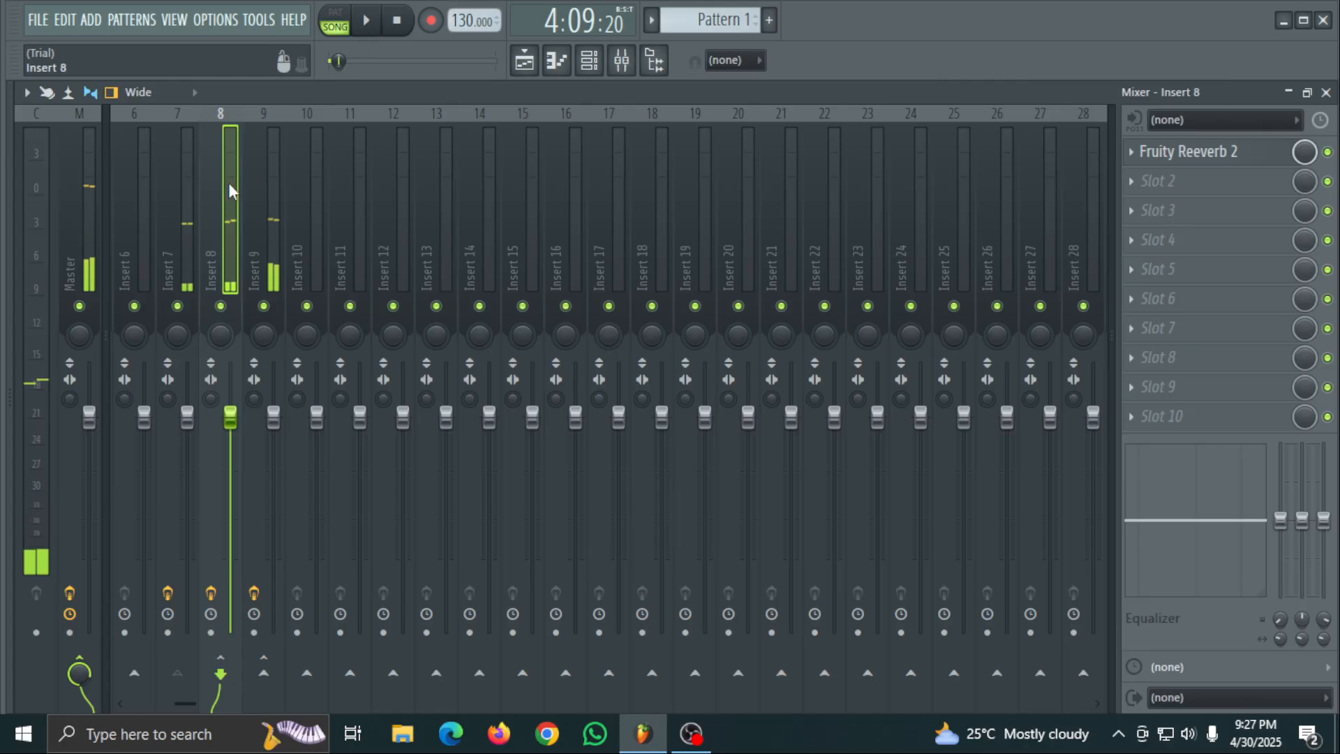
- Delete Effector and Fruity delay 2 from Insert 7 and move Fruity Delay 3 up to slot 2
left_click(198, 222)
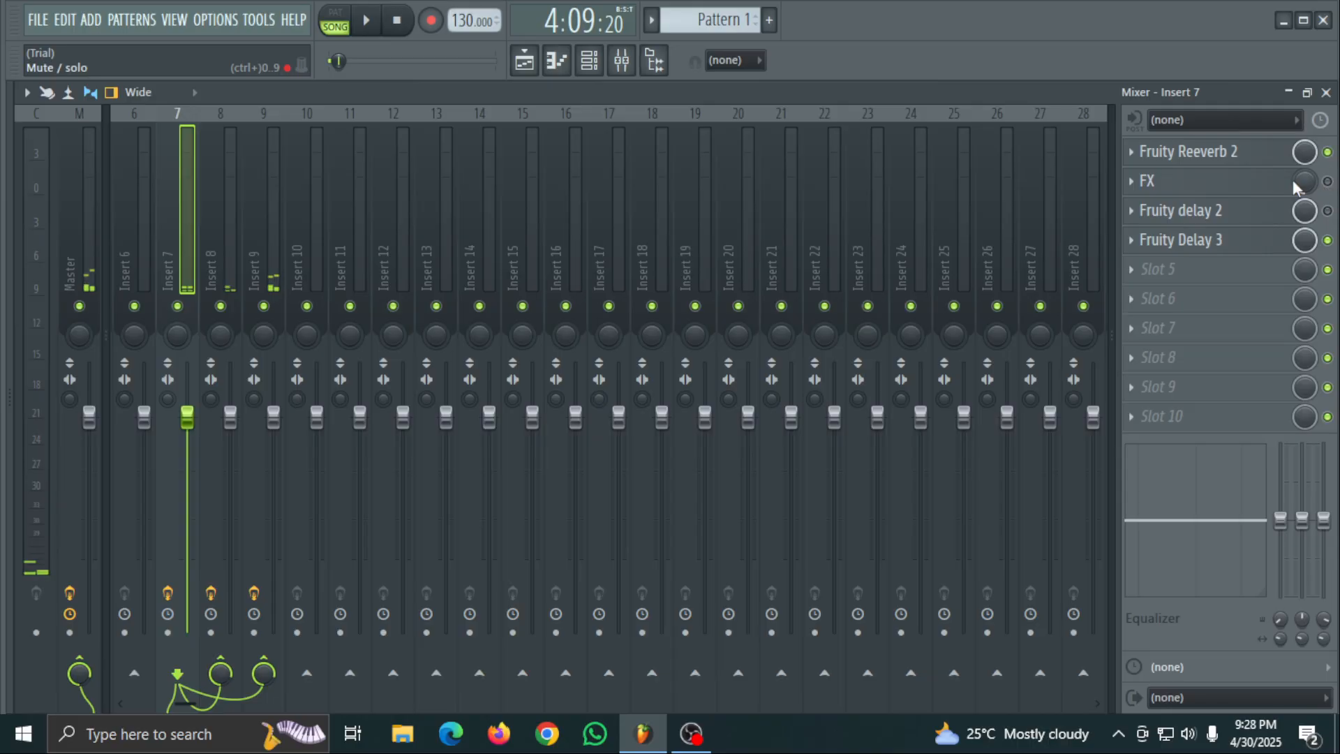
left_click(1136, 183)
left_click(1145, 224)
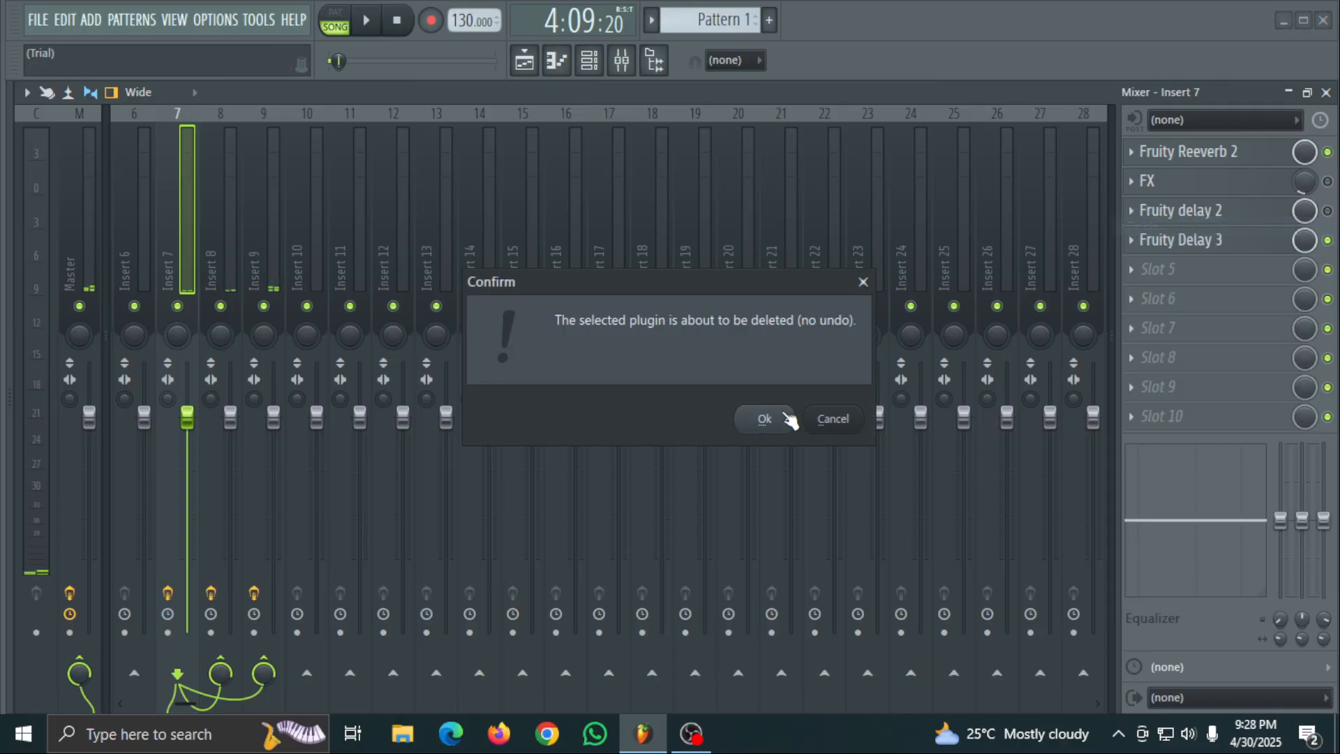
left_click(764, 419)
left_click(1130, 213)
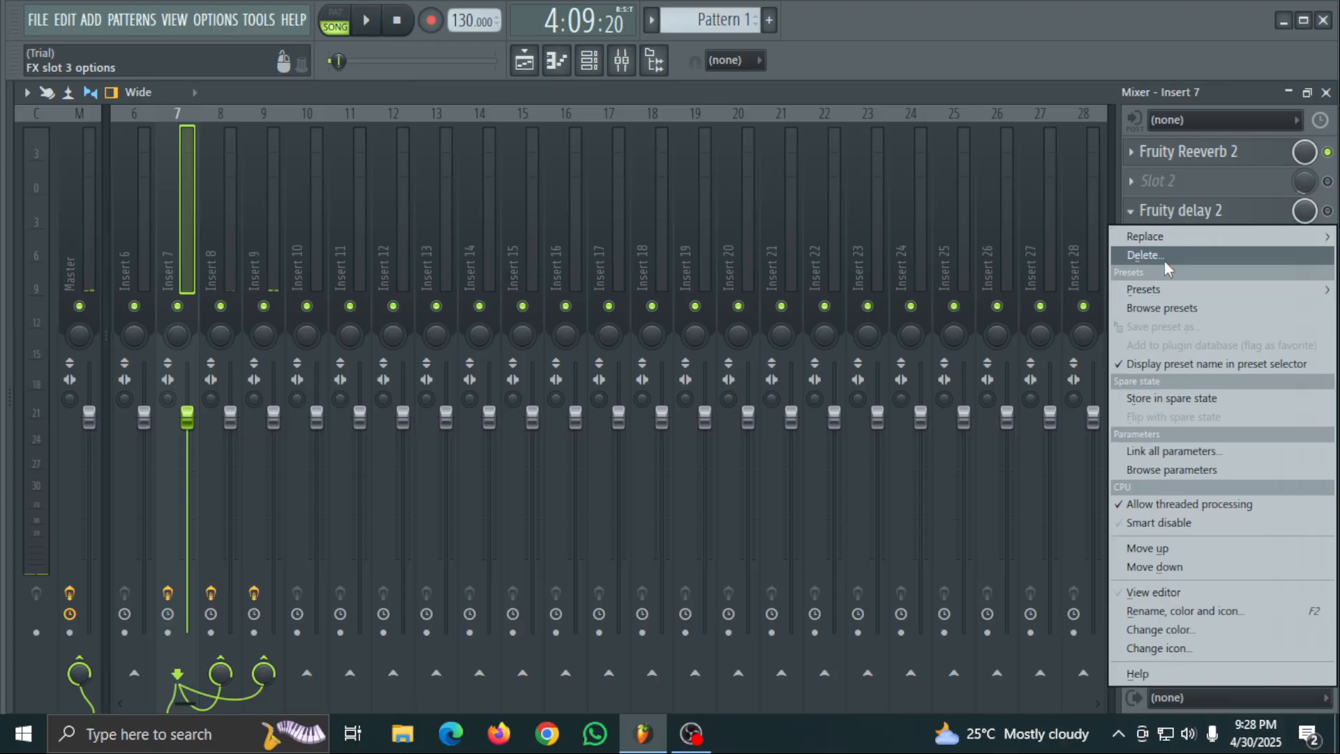
left_click(1144, 255)
left_click(765, 419)
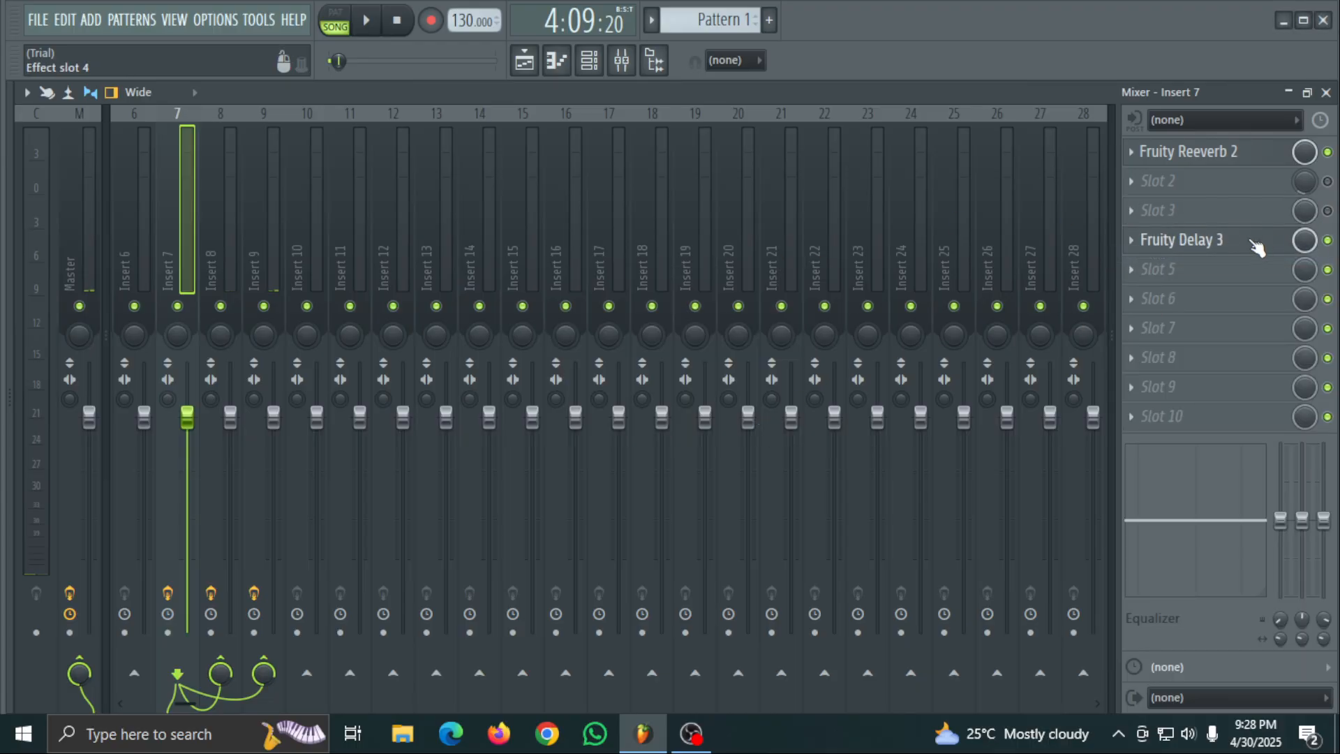
left_click_drag(1257, 248, 1256, 190)
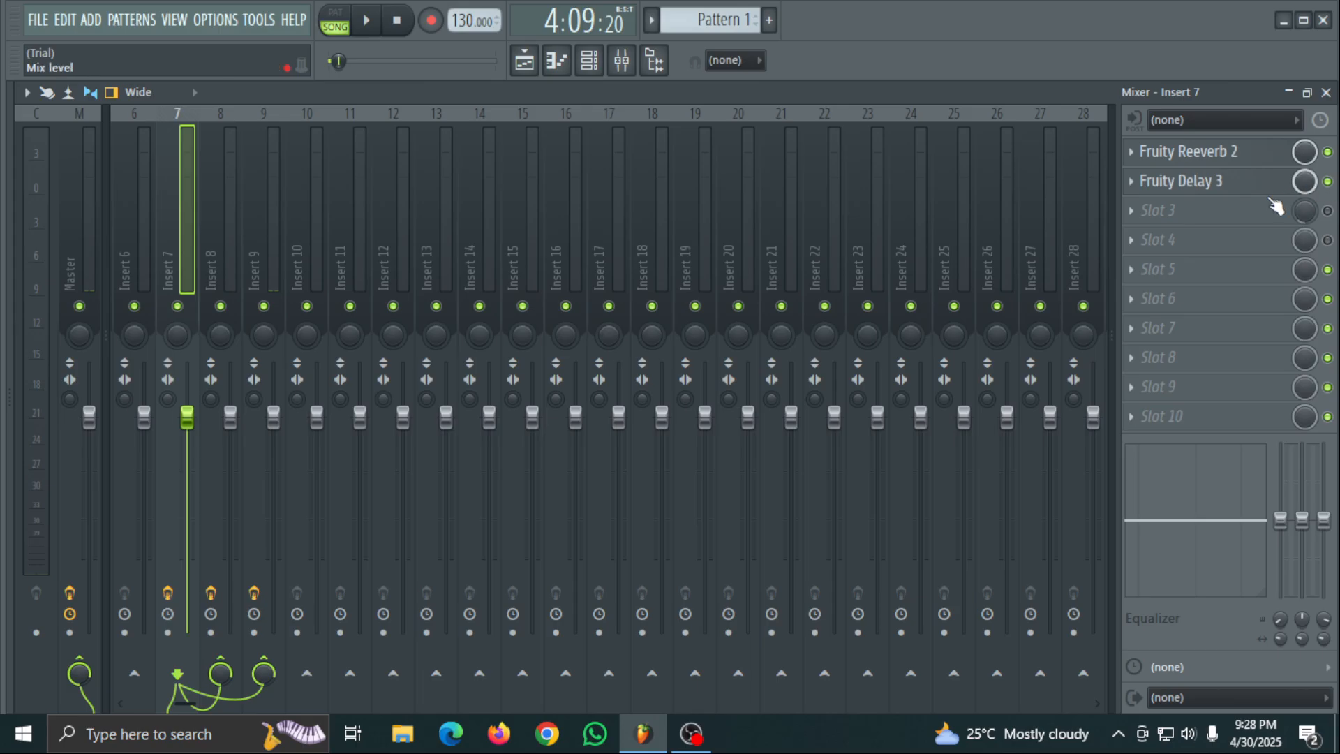
- Play the song and review the effect chains on Inserts 8, 9 and 7 while listening
key("space")
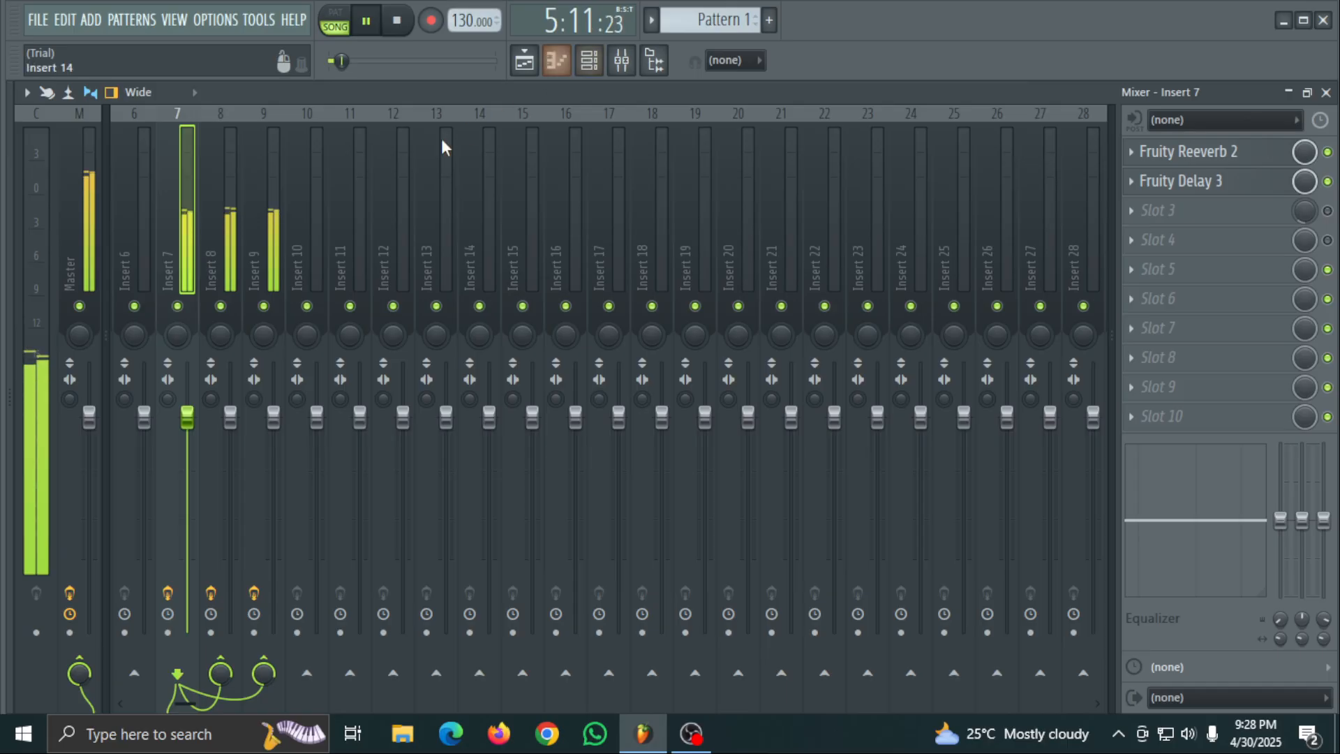
left_click(222, 218)
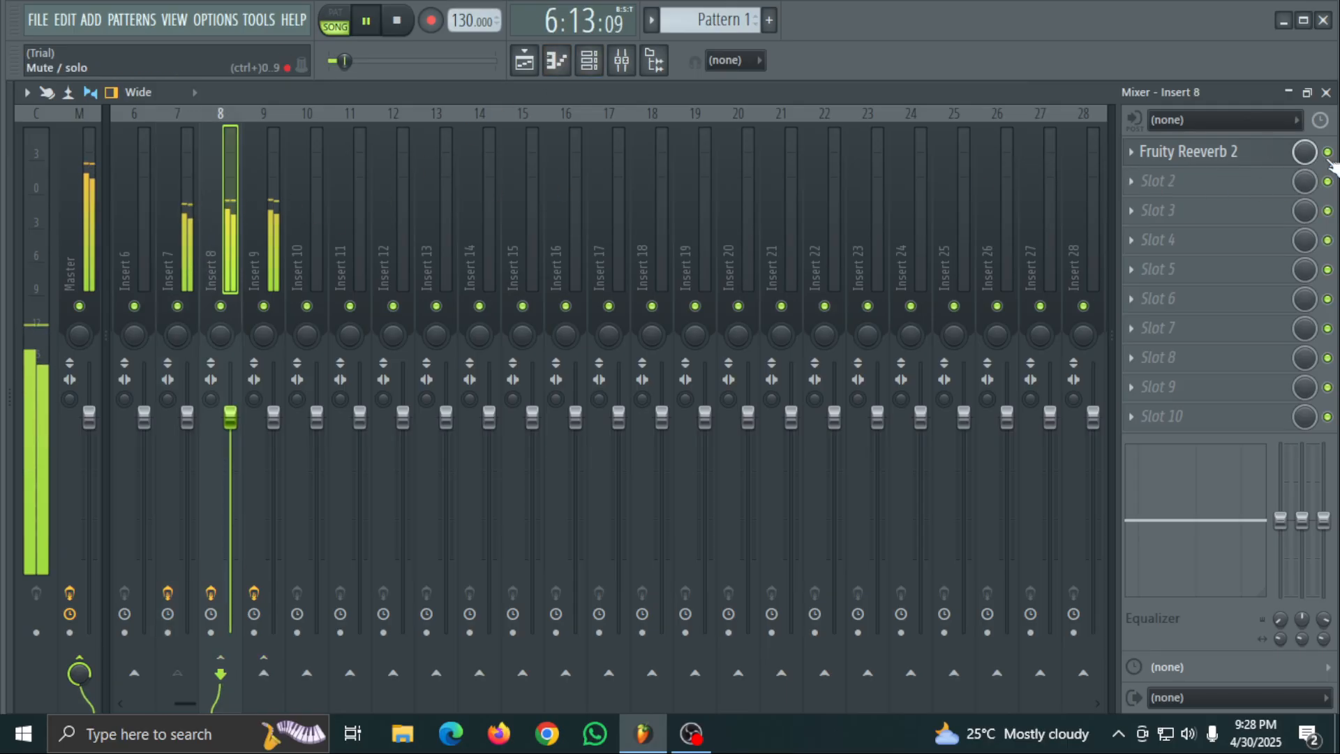
key("Right")
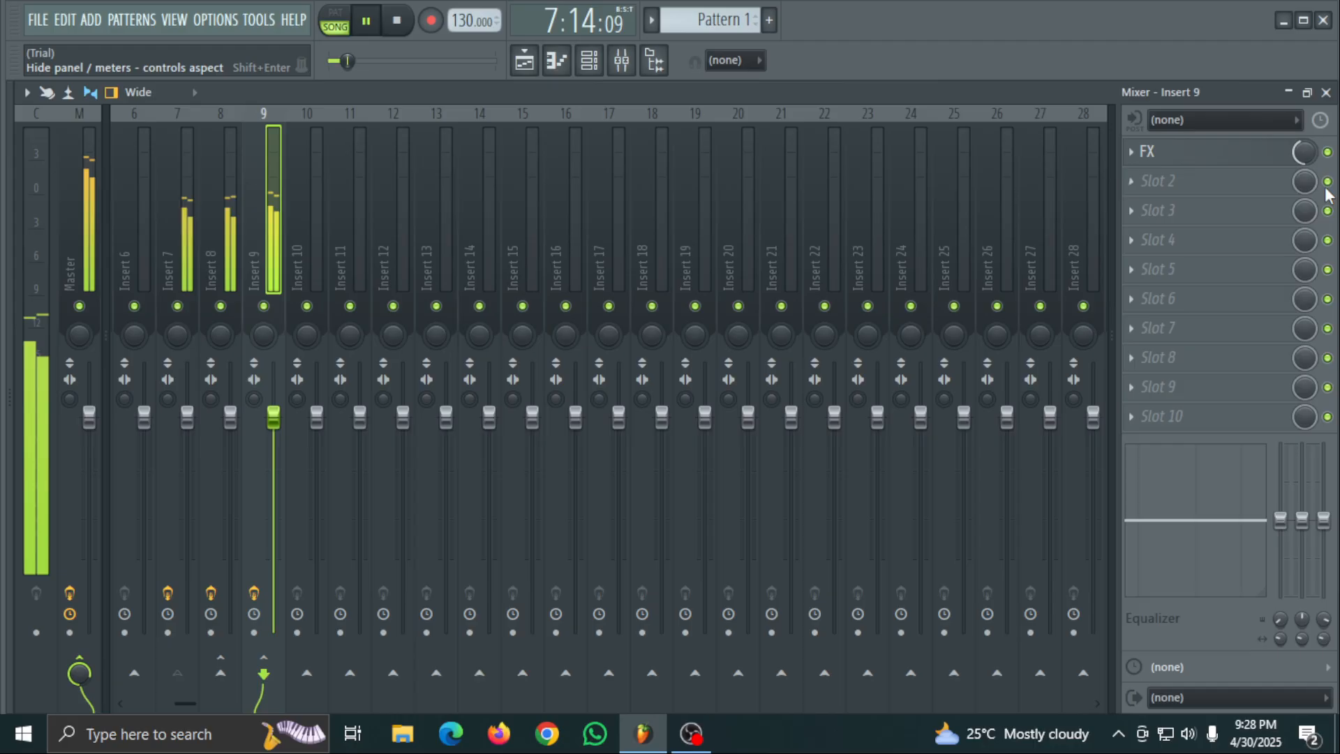
left_click(192, 215)
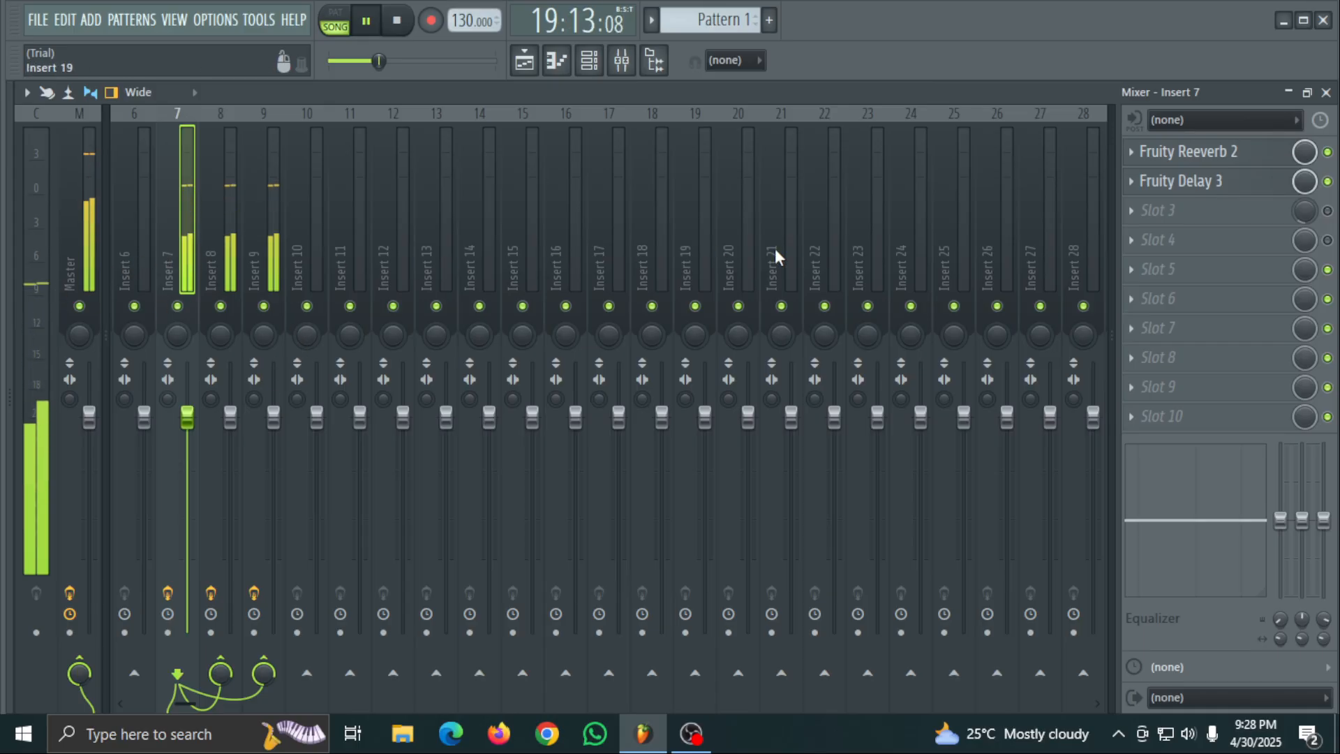
left_click(105, 223)
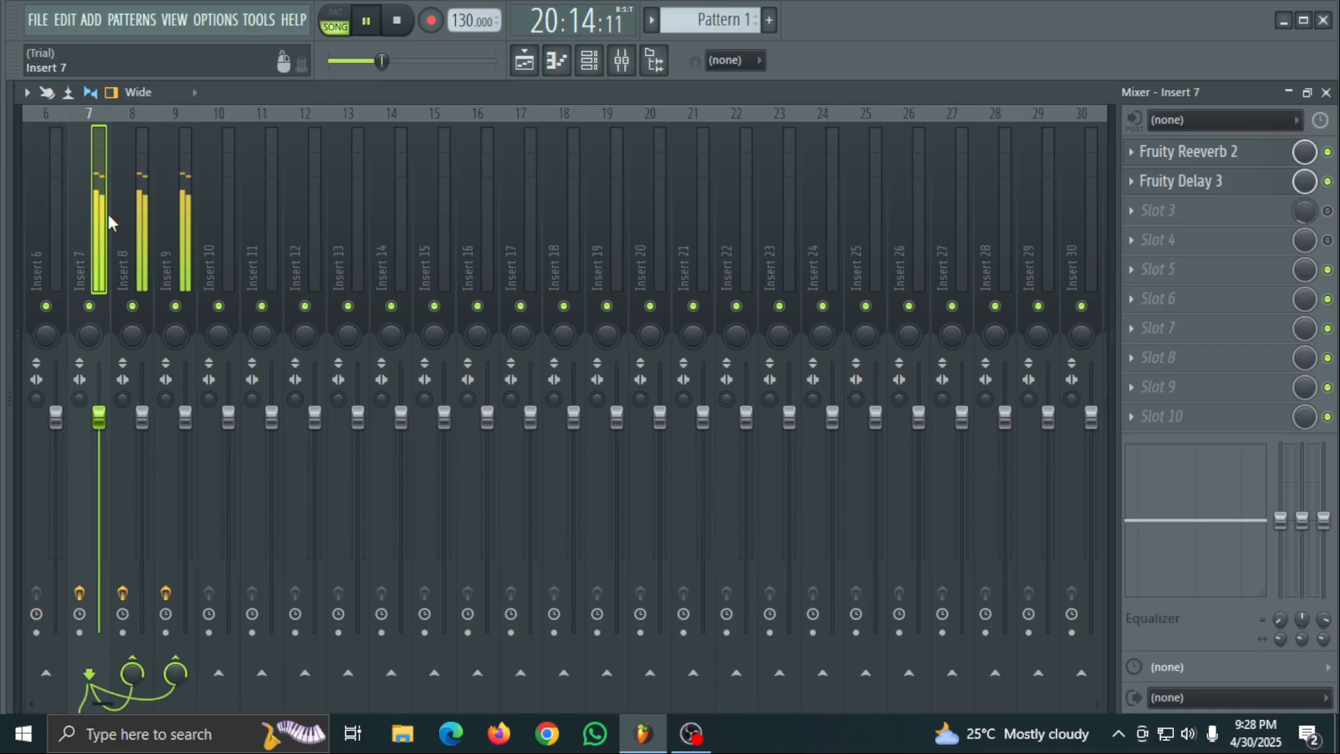
scroll(119, 208, "up", 5)
scroll(118, 208, "down", 6)
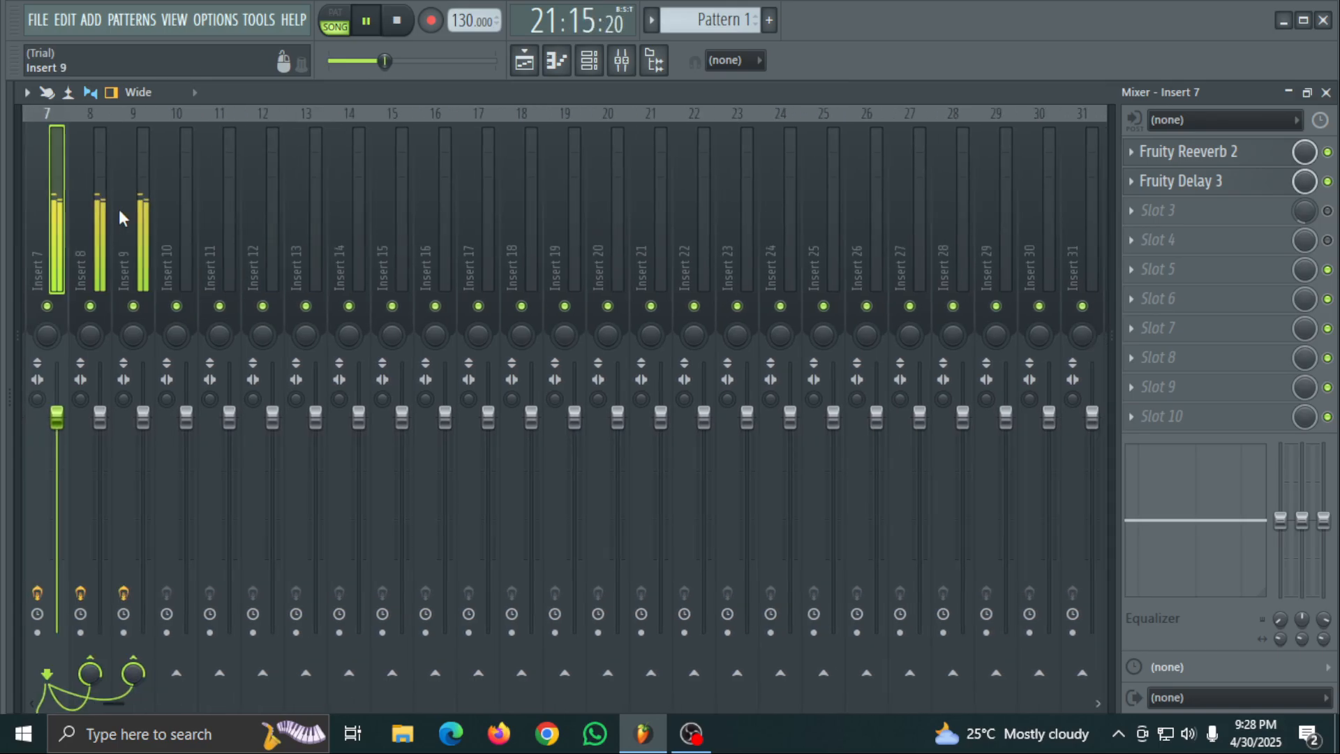
scroll(119, 208, "up", 6)
left_click(11, 200)
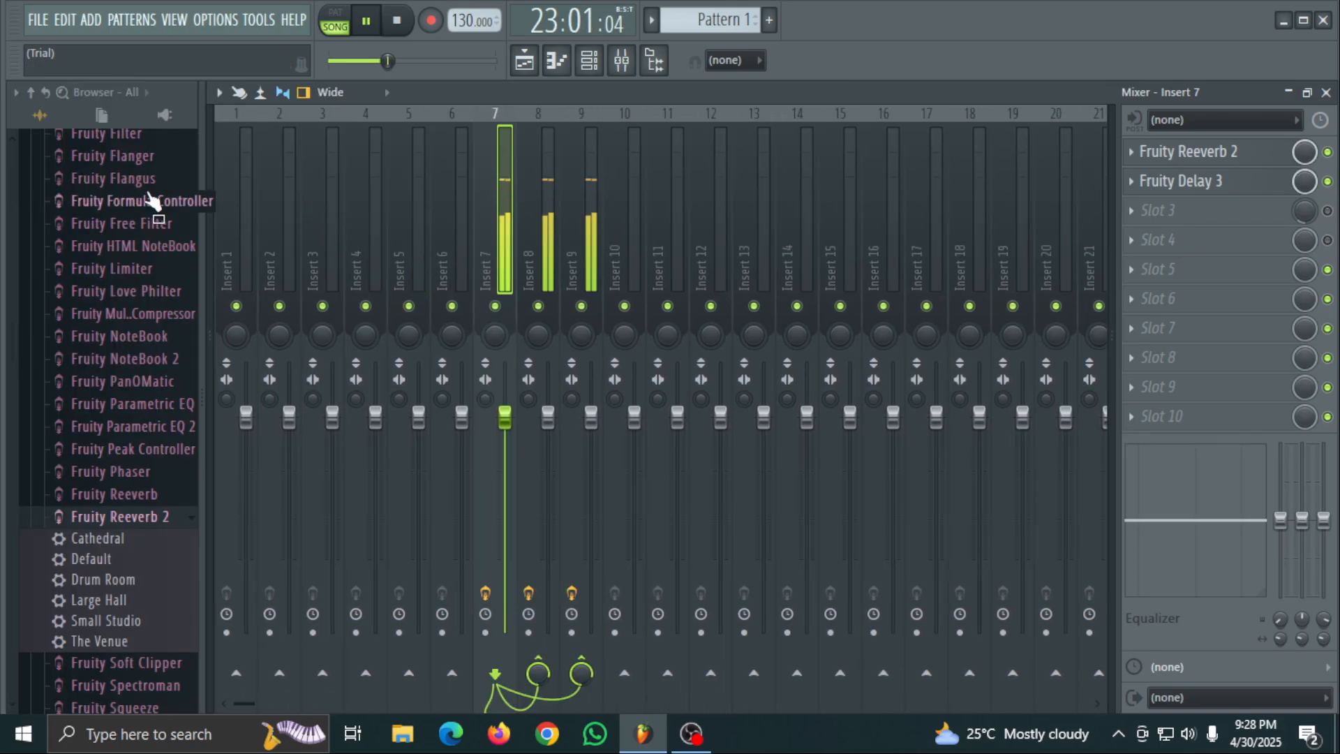
left_click(210, 179)
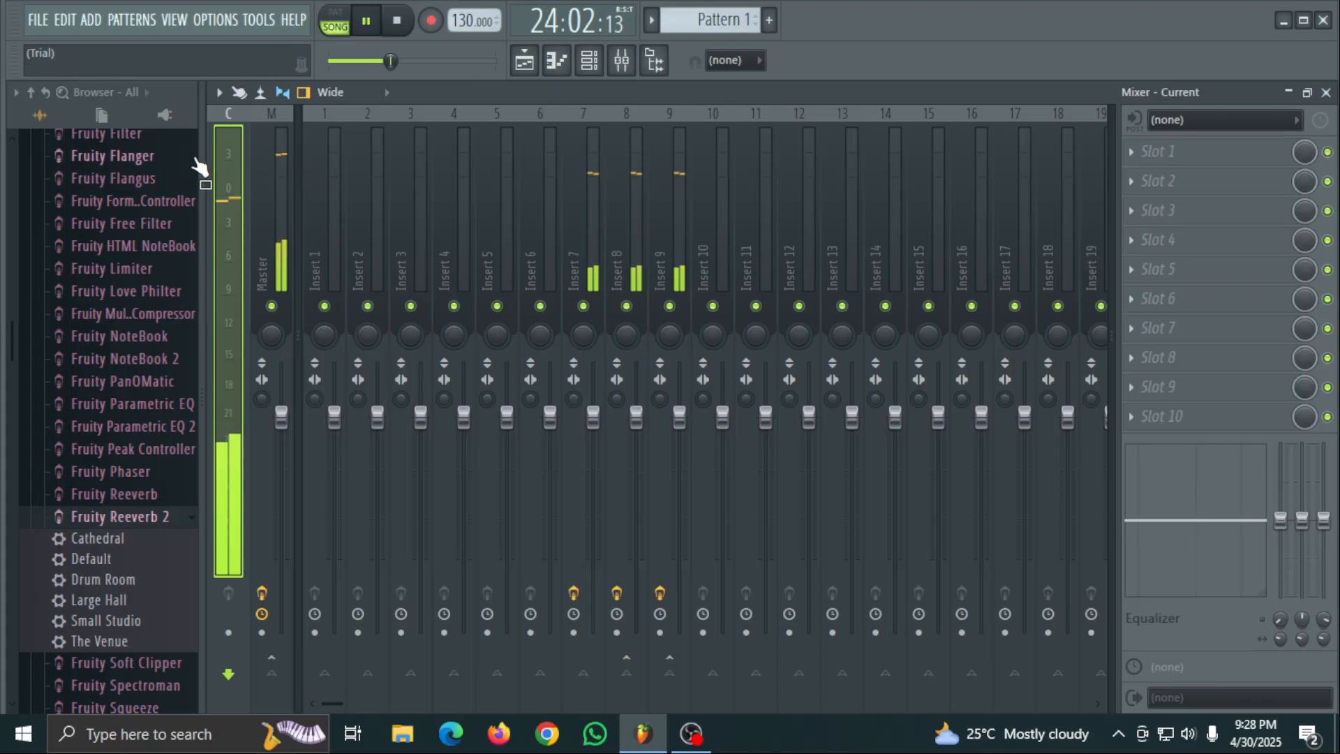
left_click_drag(203, 167, 74, 190)
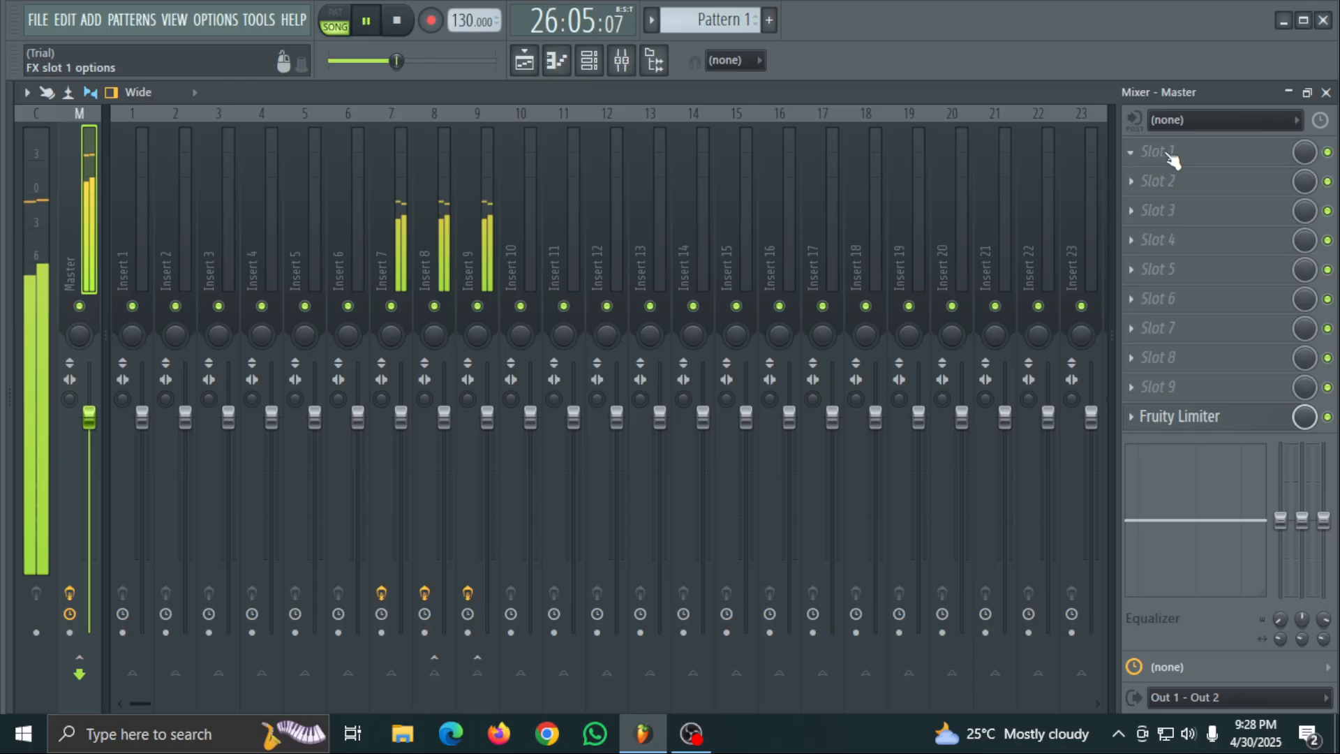
- Remove Fruity Limiter from the Master track
left_click_drag(1206, 402, 1250, 326)
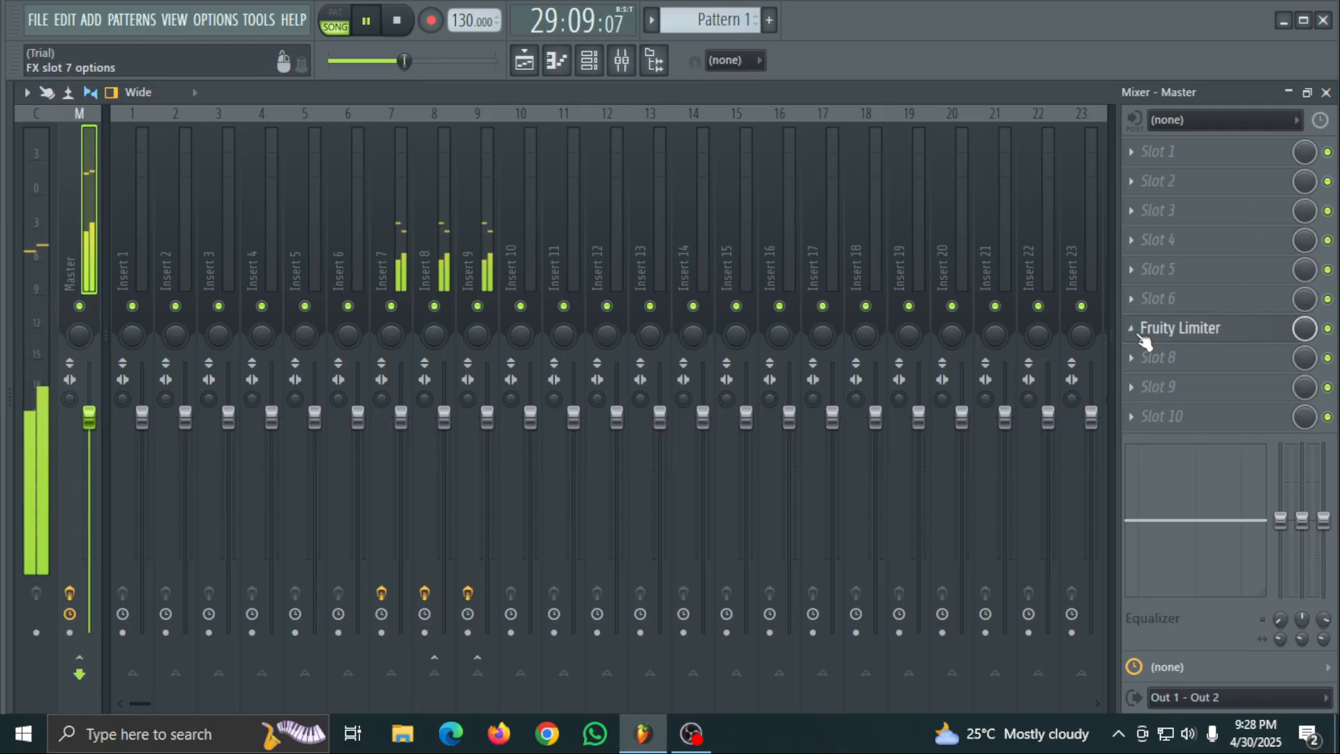
left_click(1132, 328)
left_click(1171, 267)
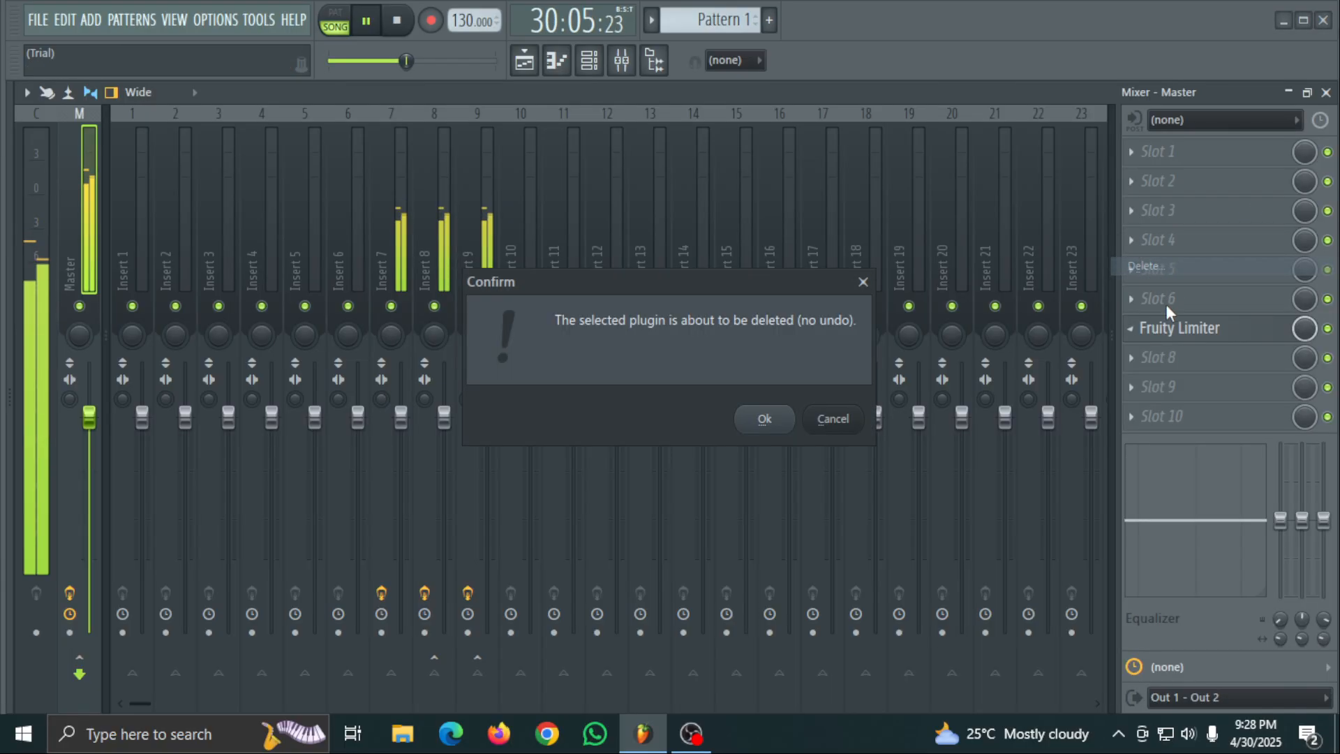
left_click(761, 420)
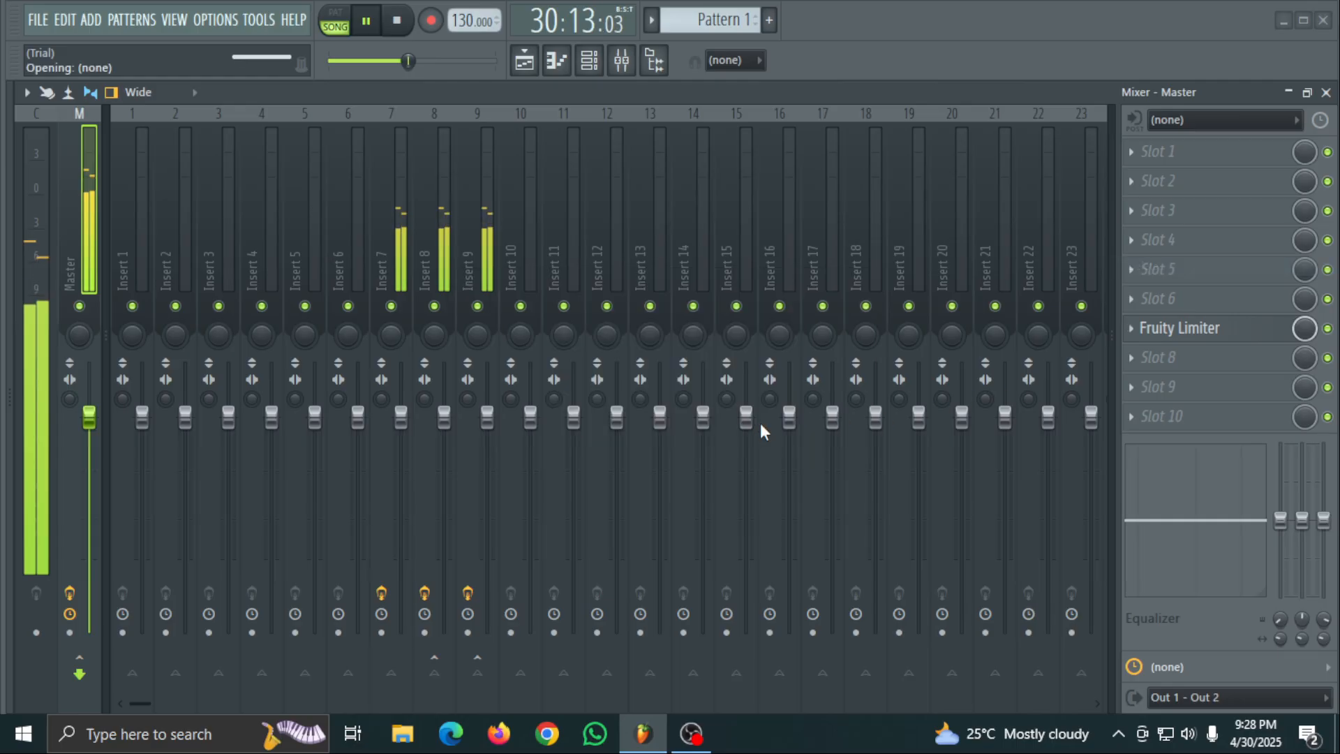
- Load Fruity parametric EQ 2 into slot 1 of the Master track and pause the song
left_click(1178, 149)
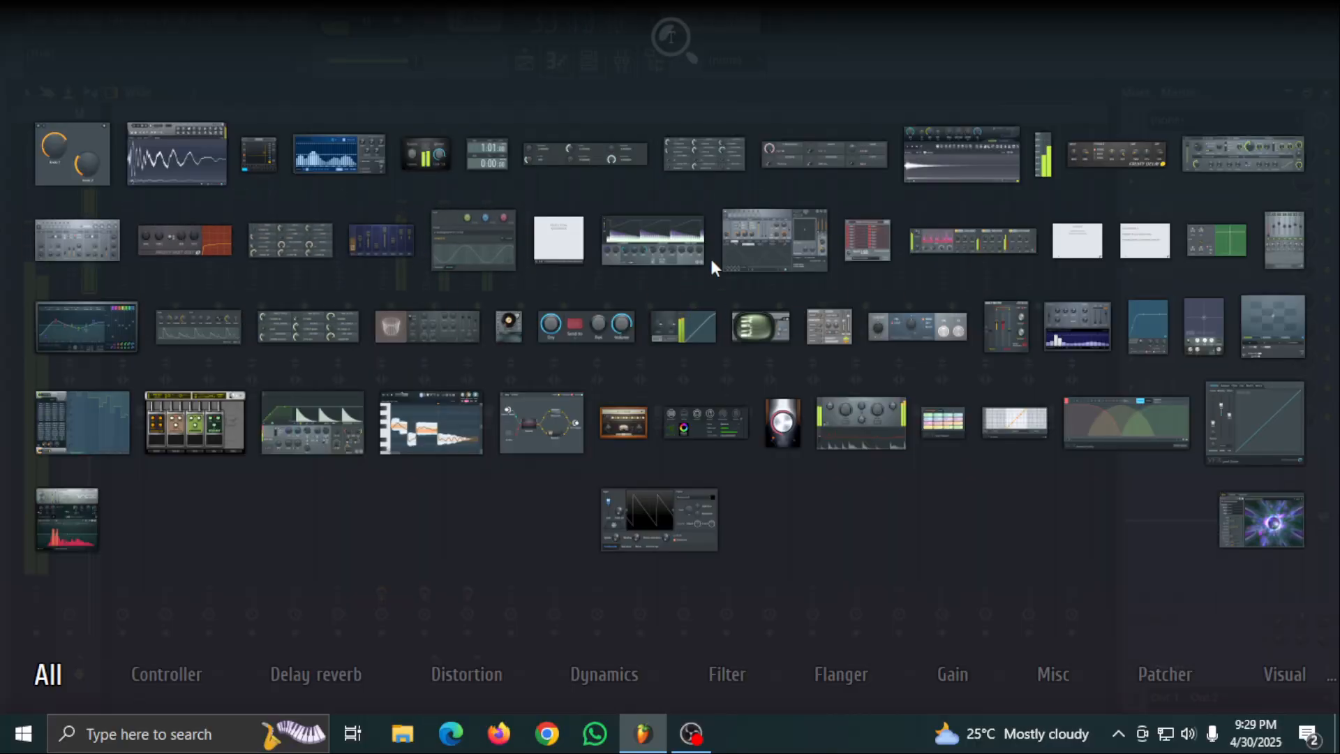
left_click(110, 340)
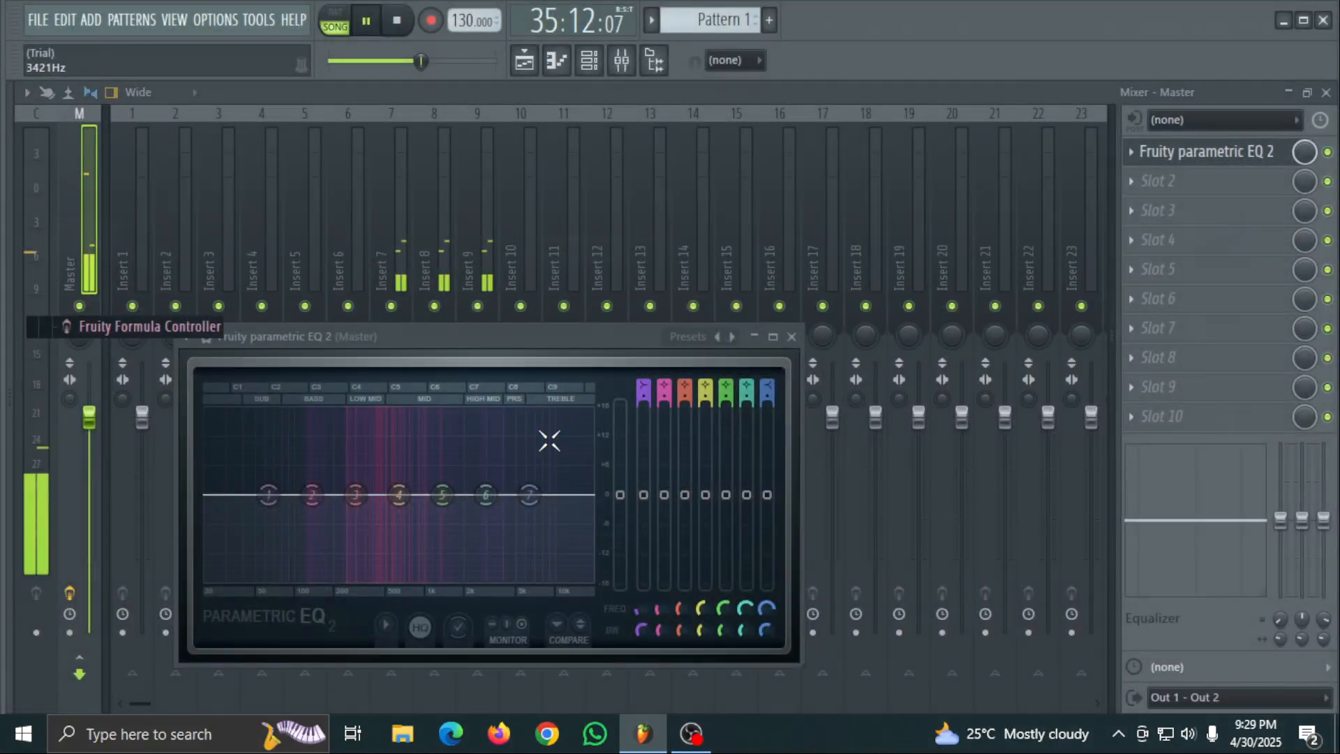
left_click_drag(602, 342, 637, 163)
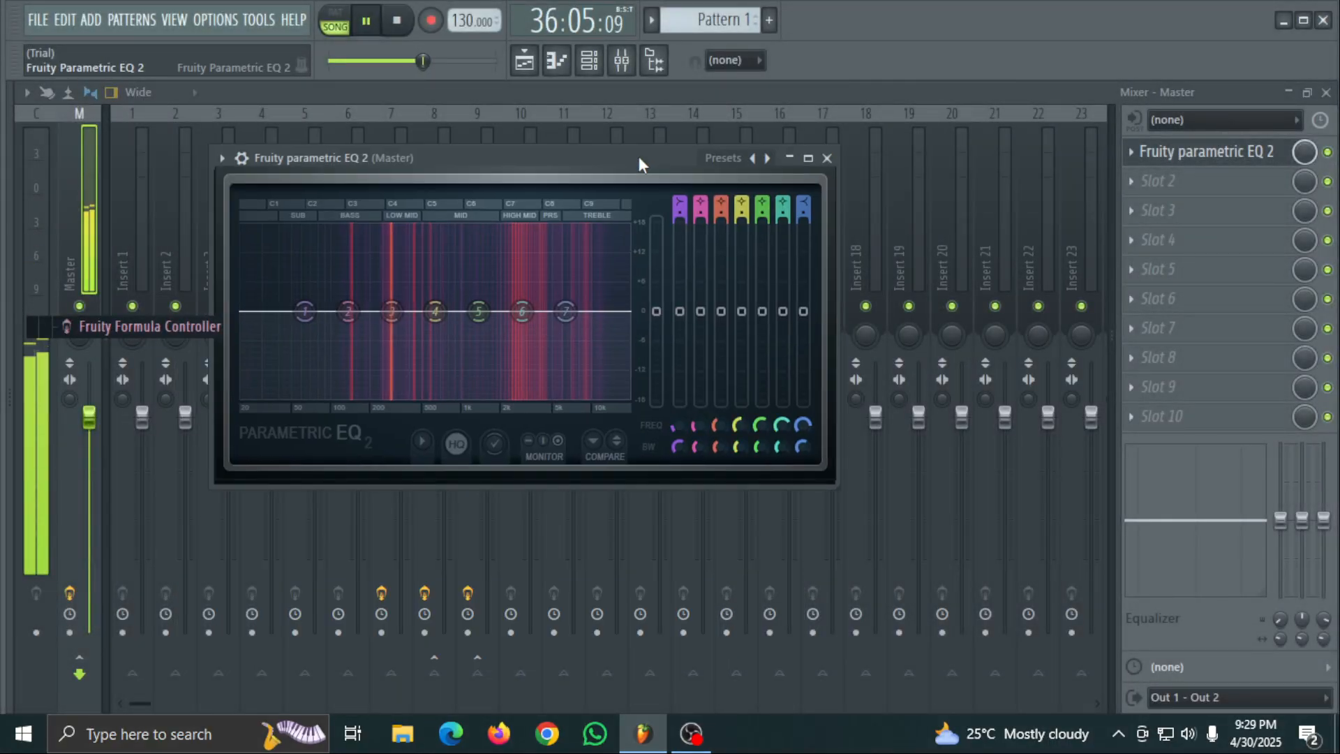
left_click(364, 21)
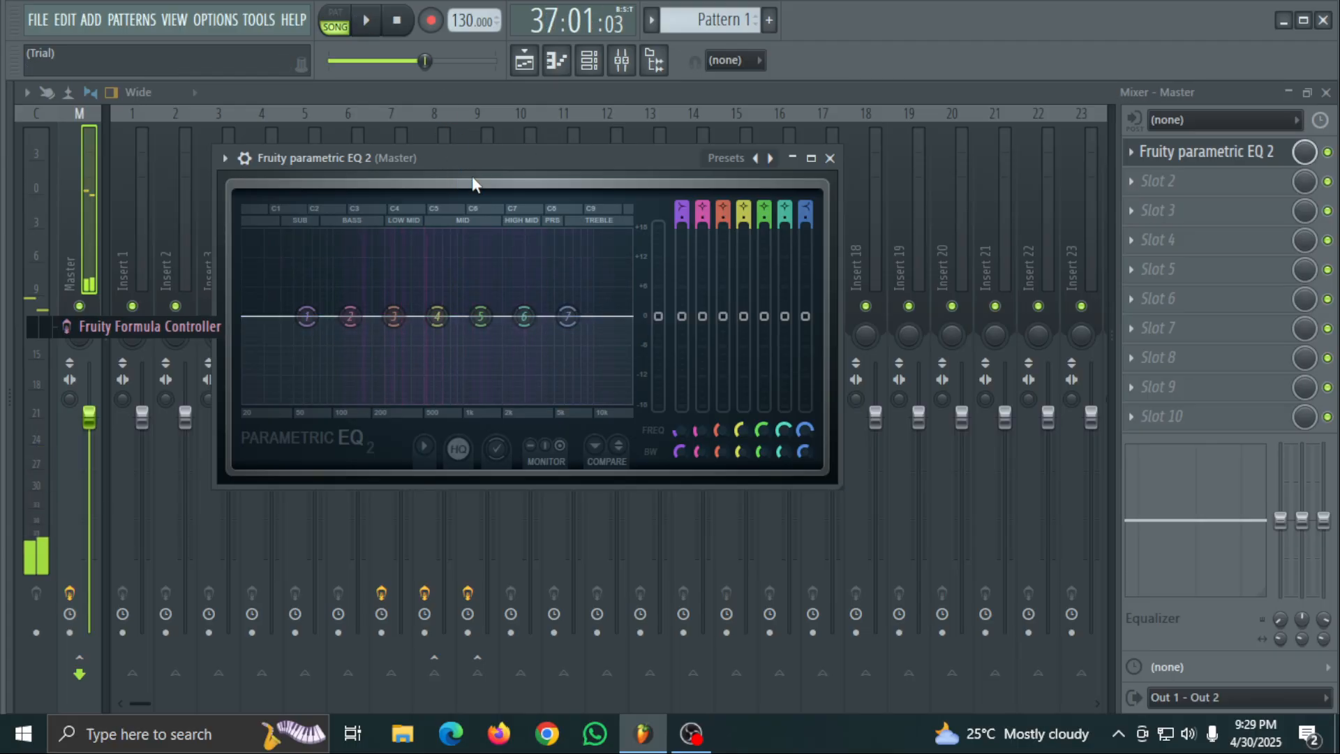
left_click_drag(471, 183, 542, 147)
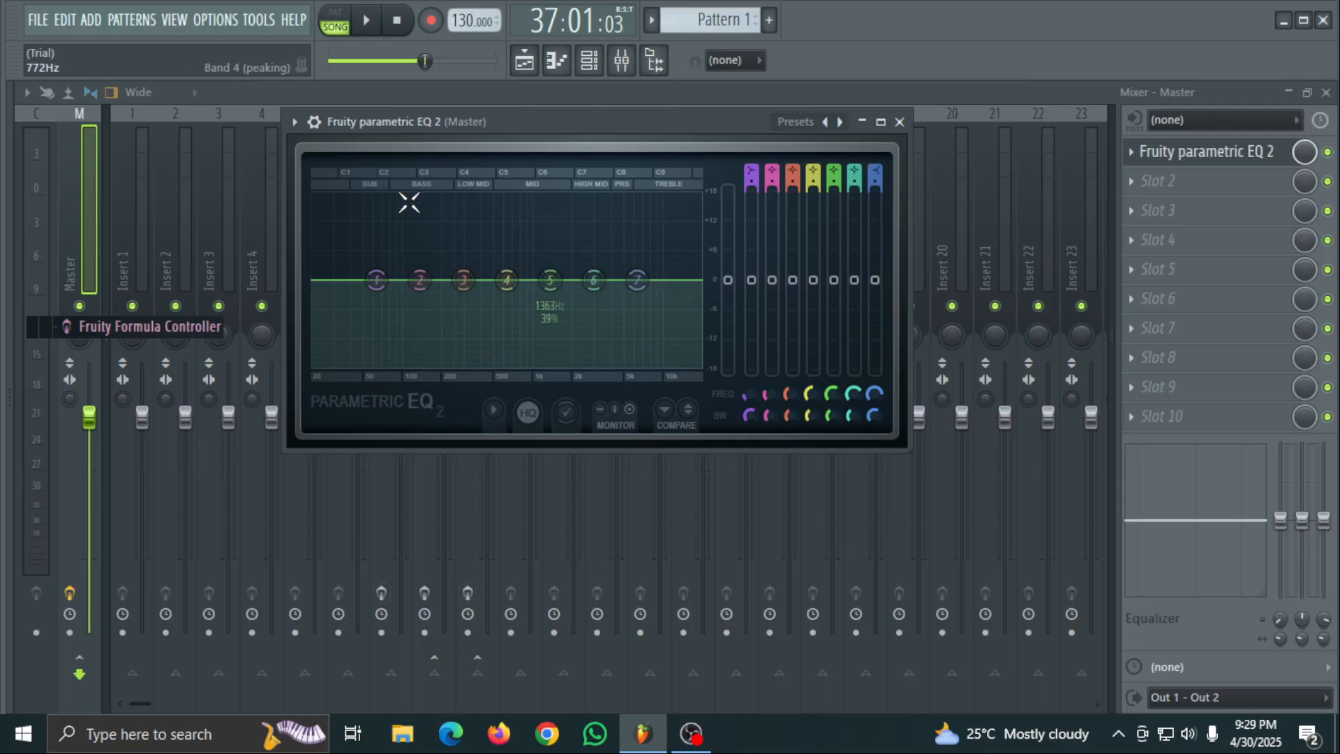
- Boost and sweep band 7 of the Master's EQ during playback, settle it at about -0.3 dB and 8453 Hz, and stop the song
key("space")
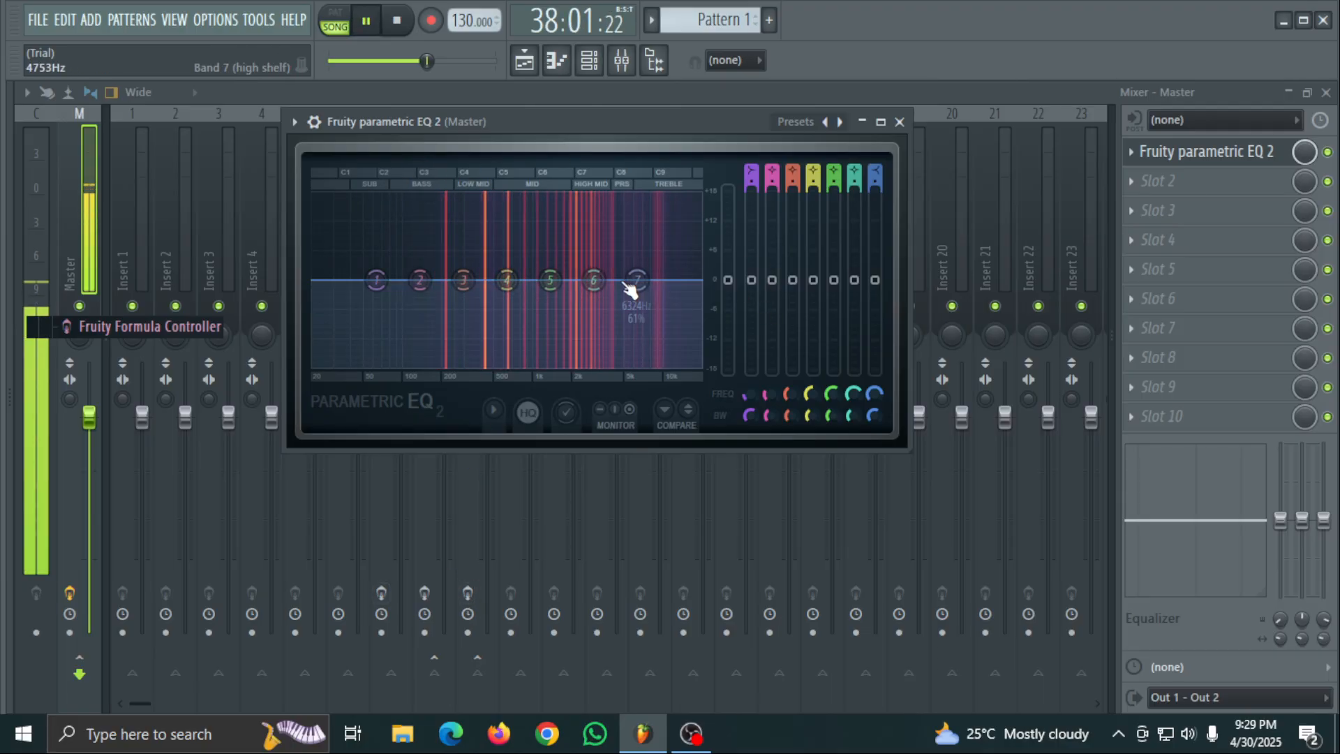
left_click_drag(637, 280, 633, 224)
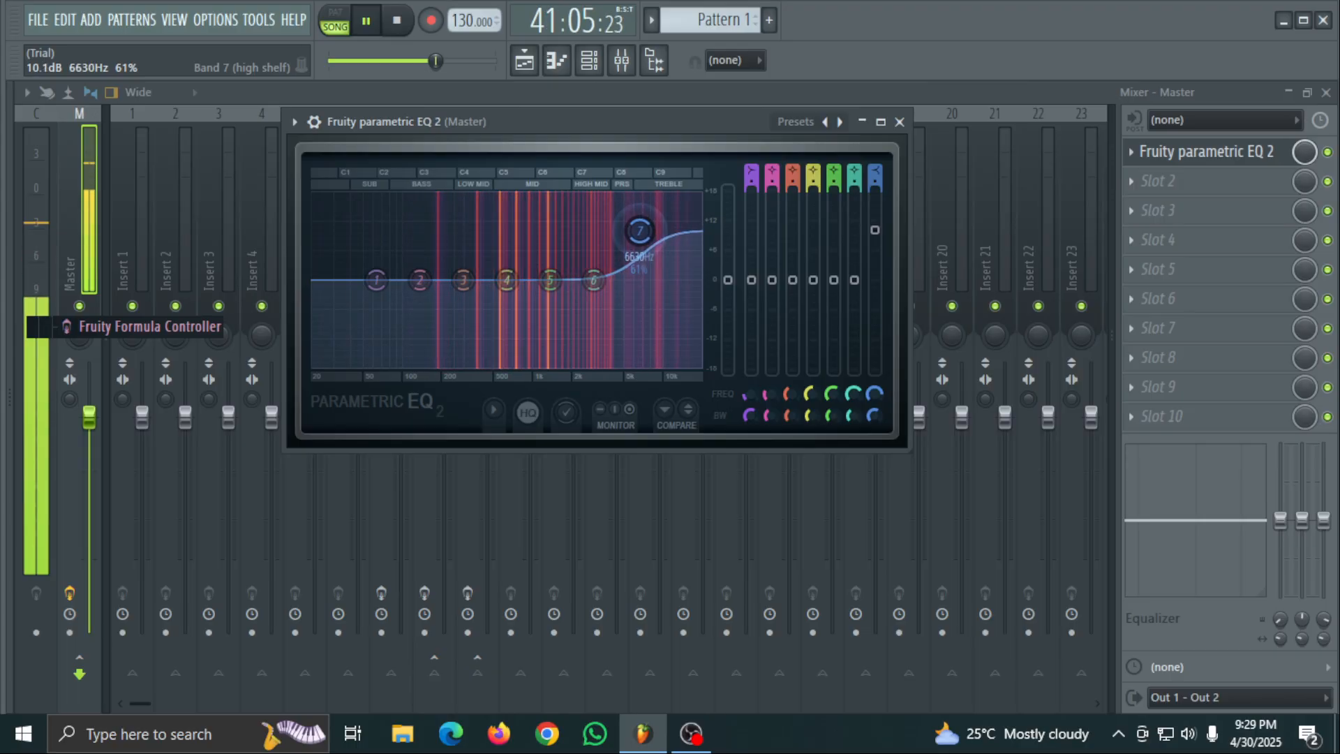
left_click_drag(634, 223, 585, 202)
left_click_drag(578, 198, 654, 279)
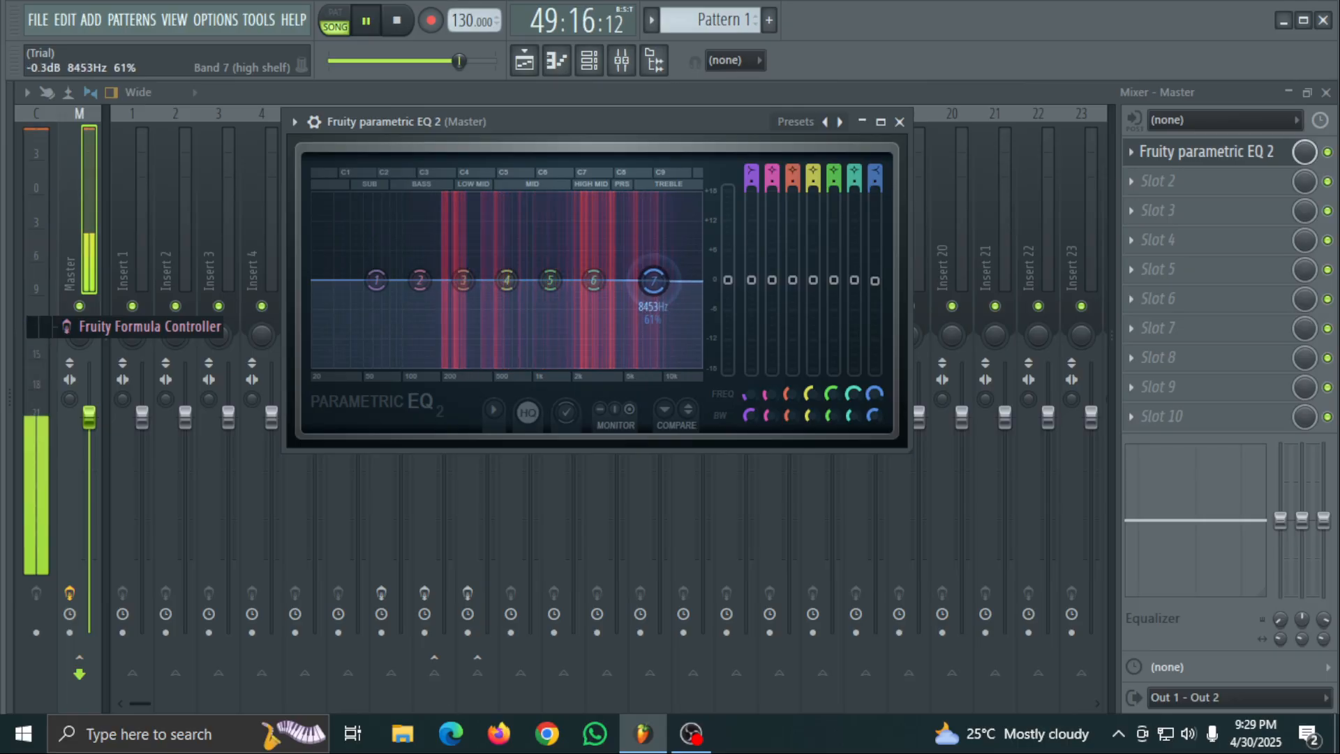
key("space")
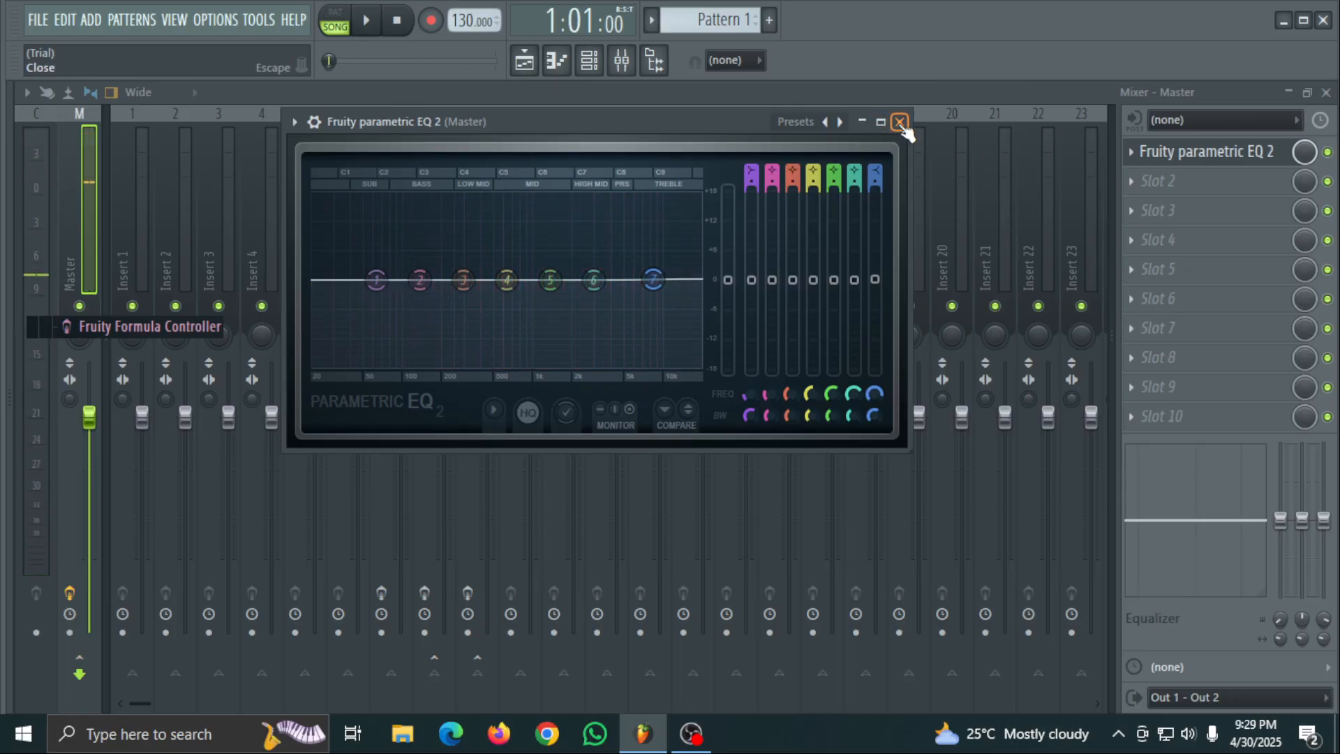
- Collapse the EQ window and delete Fruity parametric EQ 2 from the Master track
left_click(863, 122)
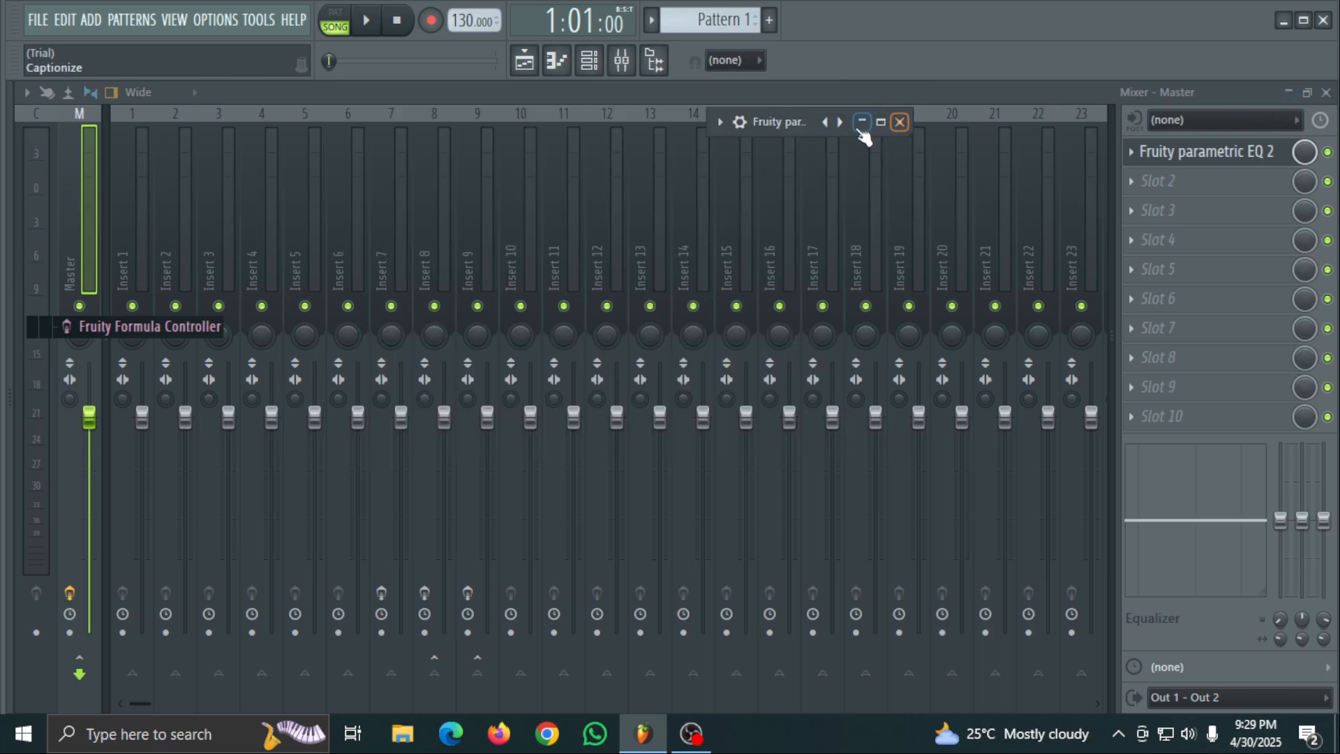
left_click(70, 188)
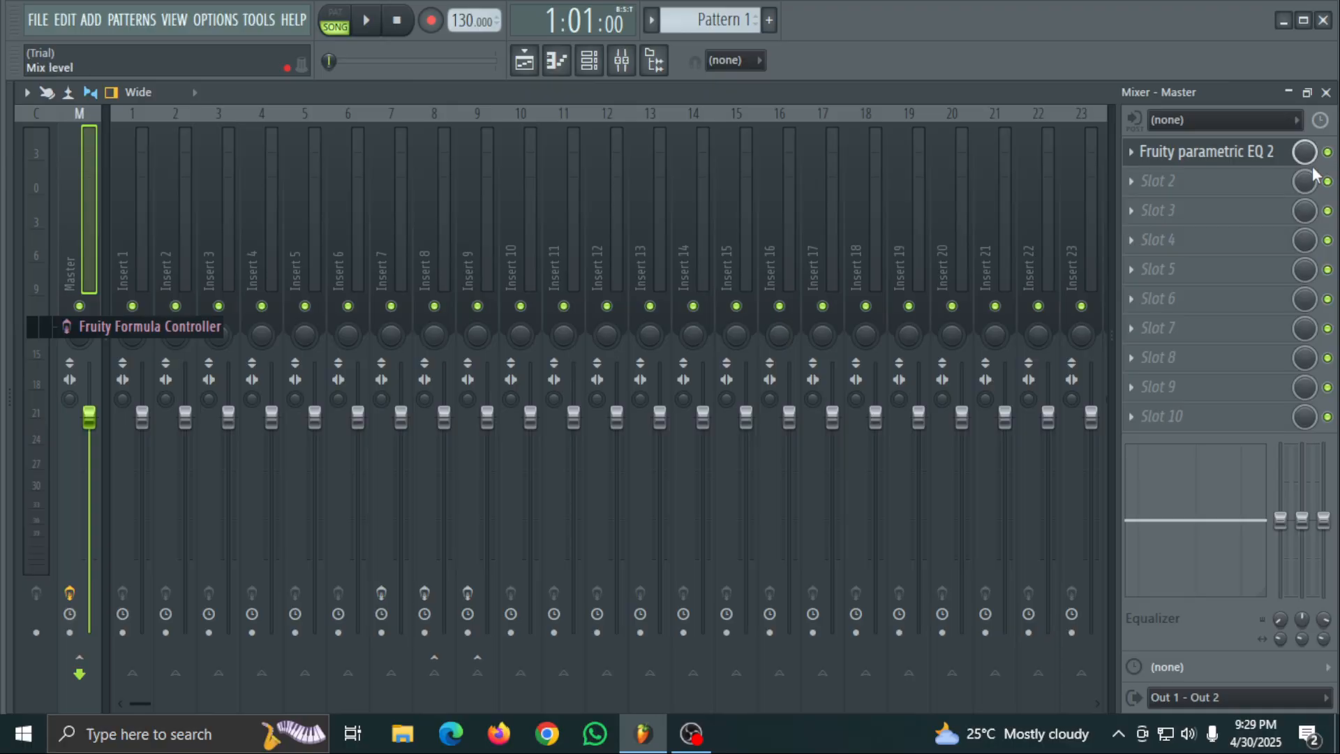
right_click(1159, 157)
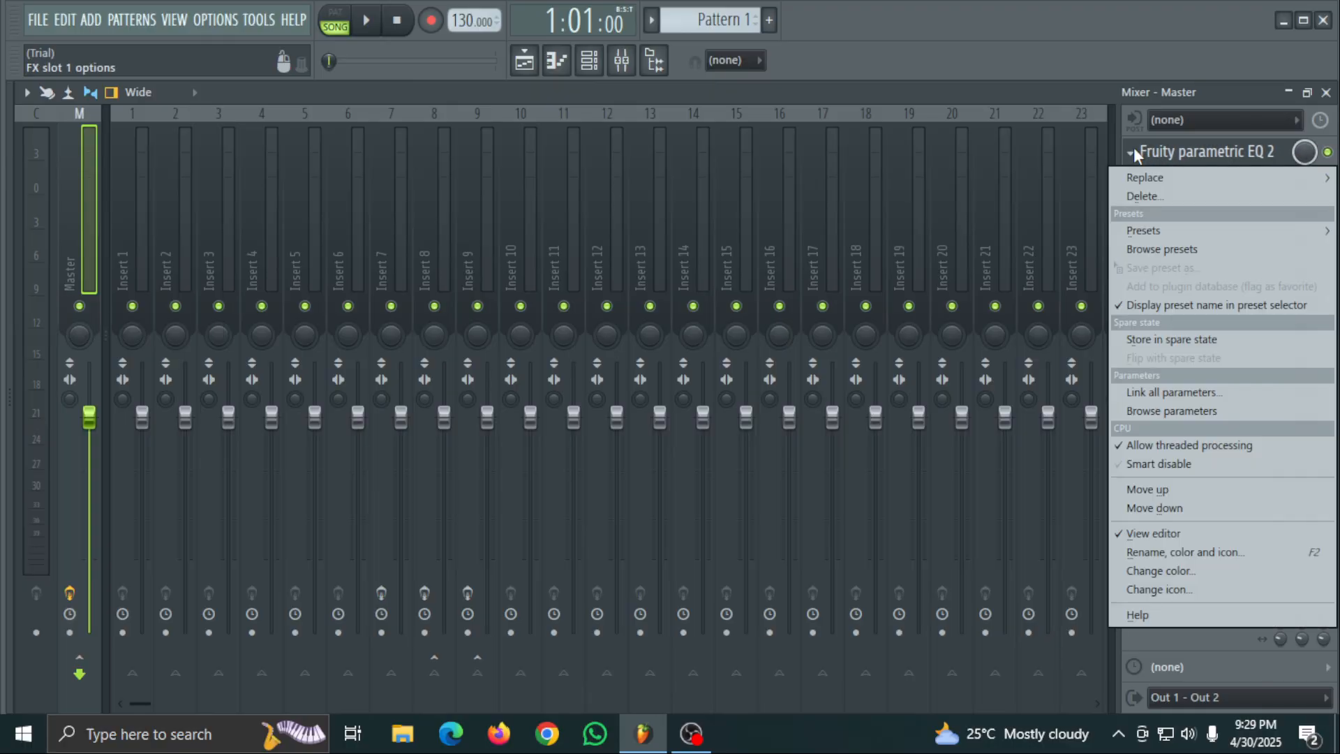
left_click(1150, 198)
left_click(764, 426)
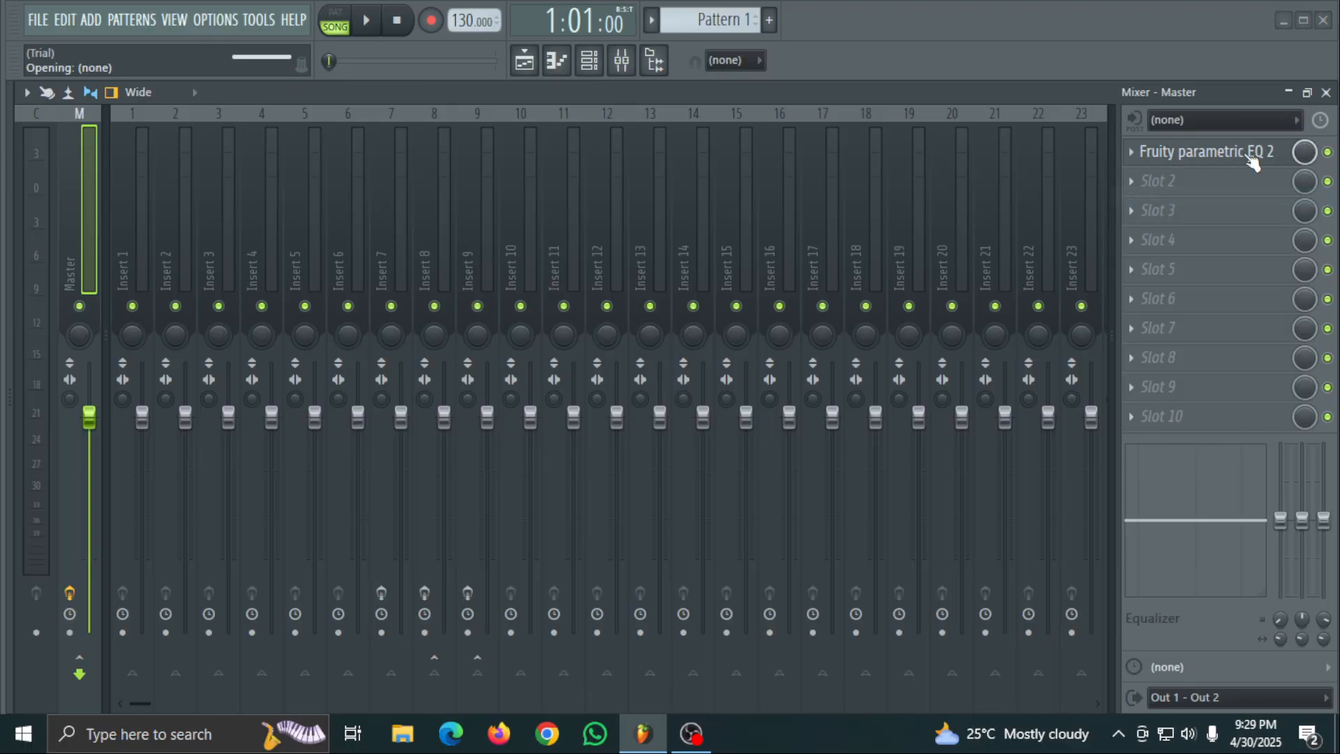
- Collapse the mixer to show the playlist and look over the options available for the recorded audio clip
left_click(1289, 92)
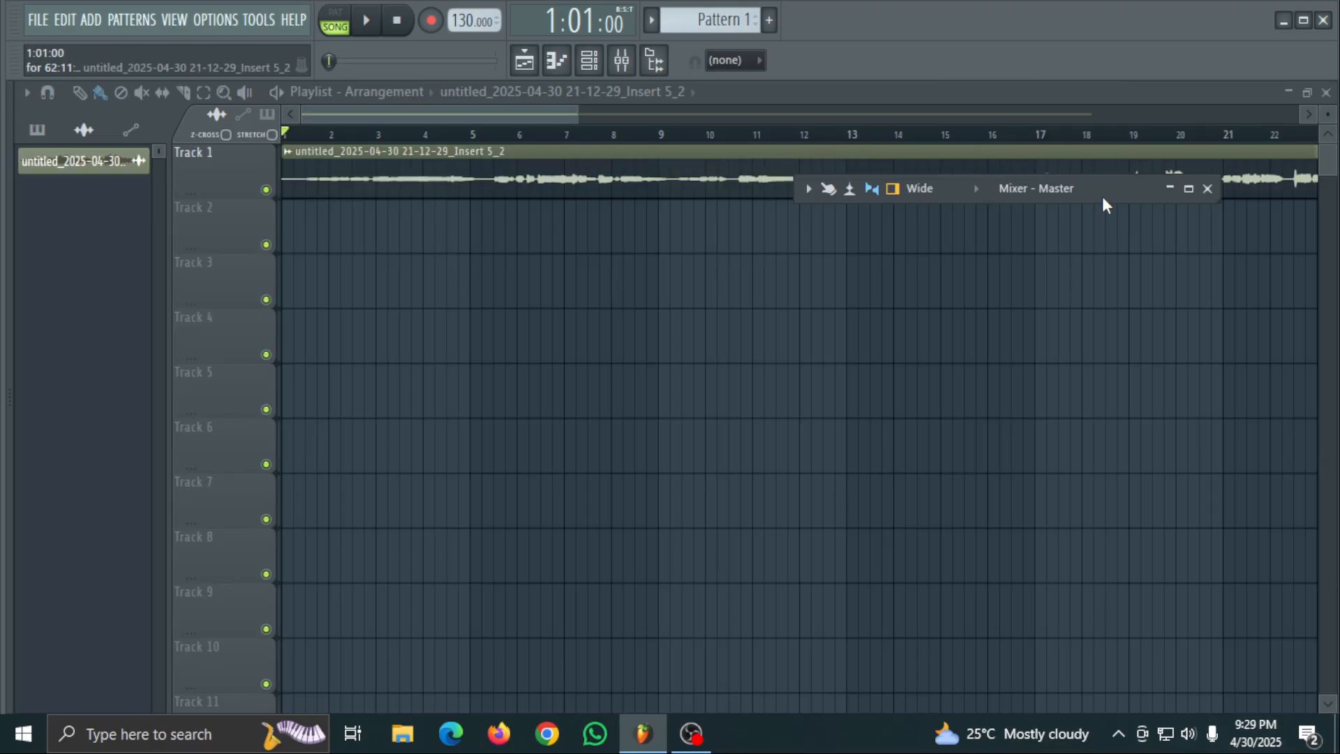
left_click_drag(1106, 203, 590, 457)
double_click(572, 148)
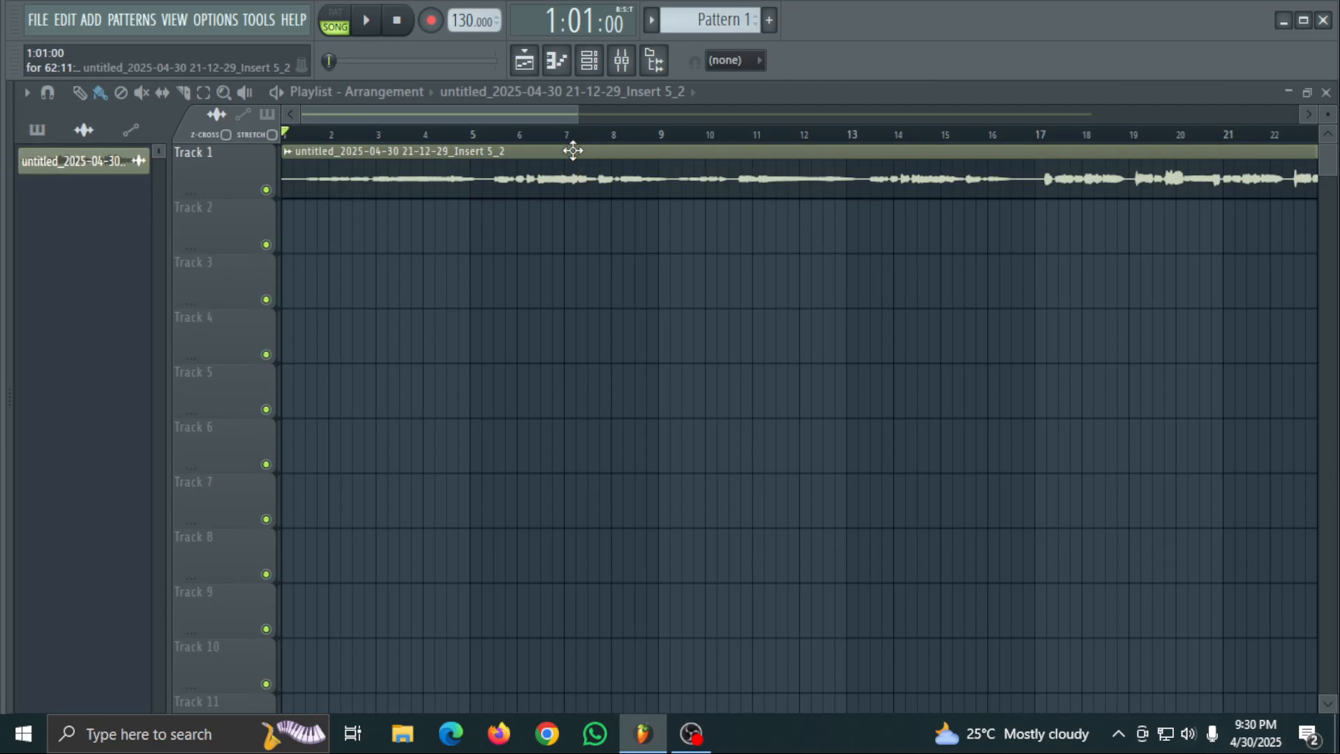
left_click(754, 181)
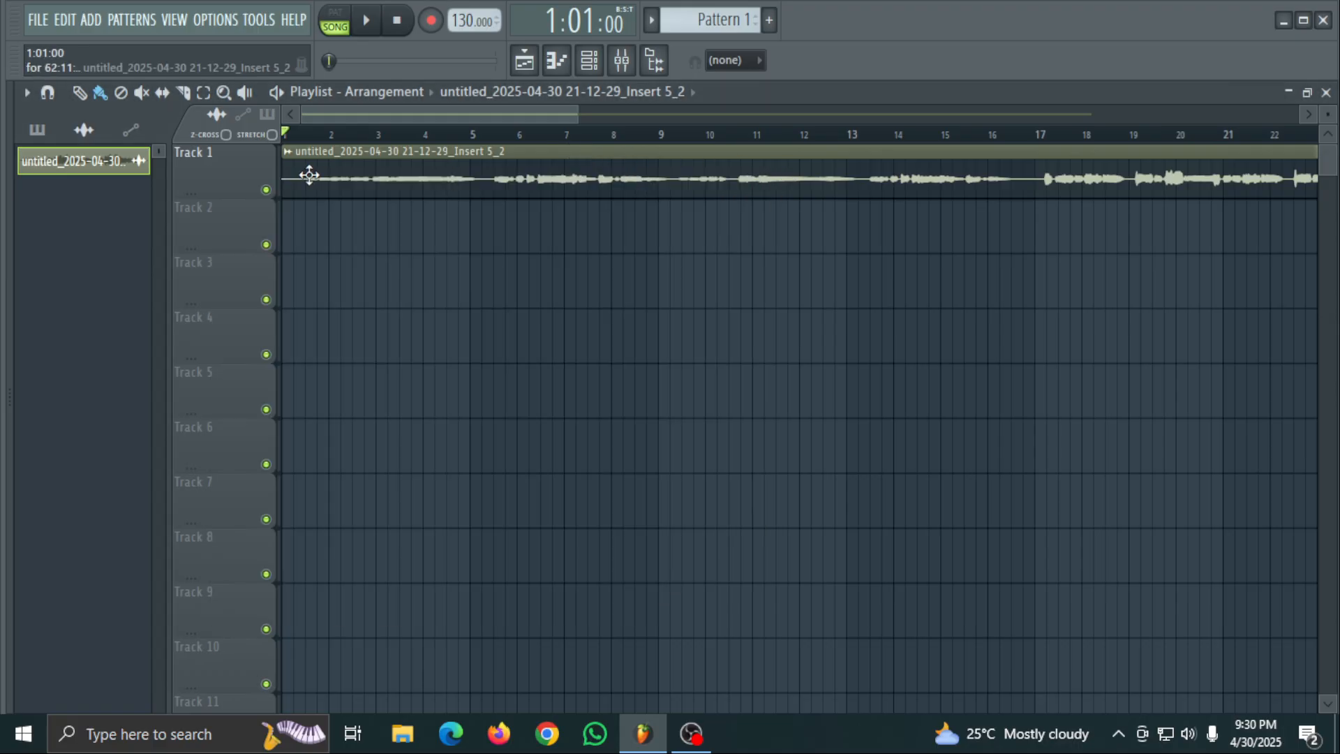
right_click(116, 176)
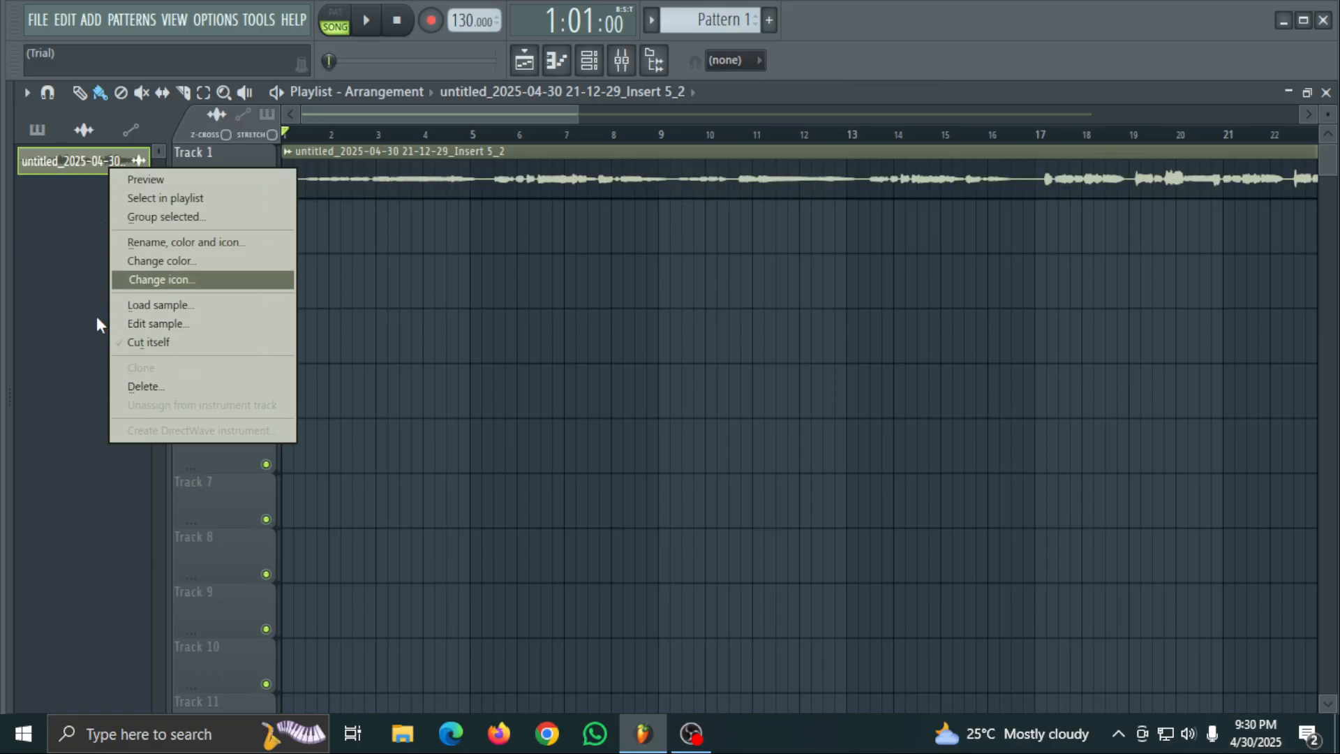
left_click(67, 267)
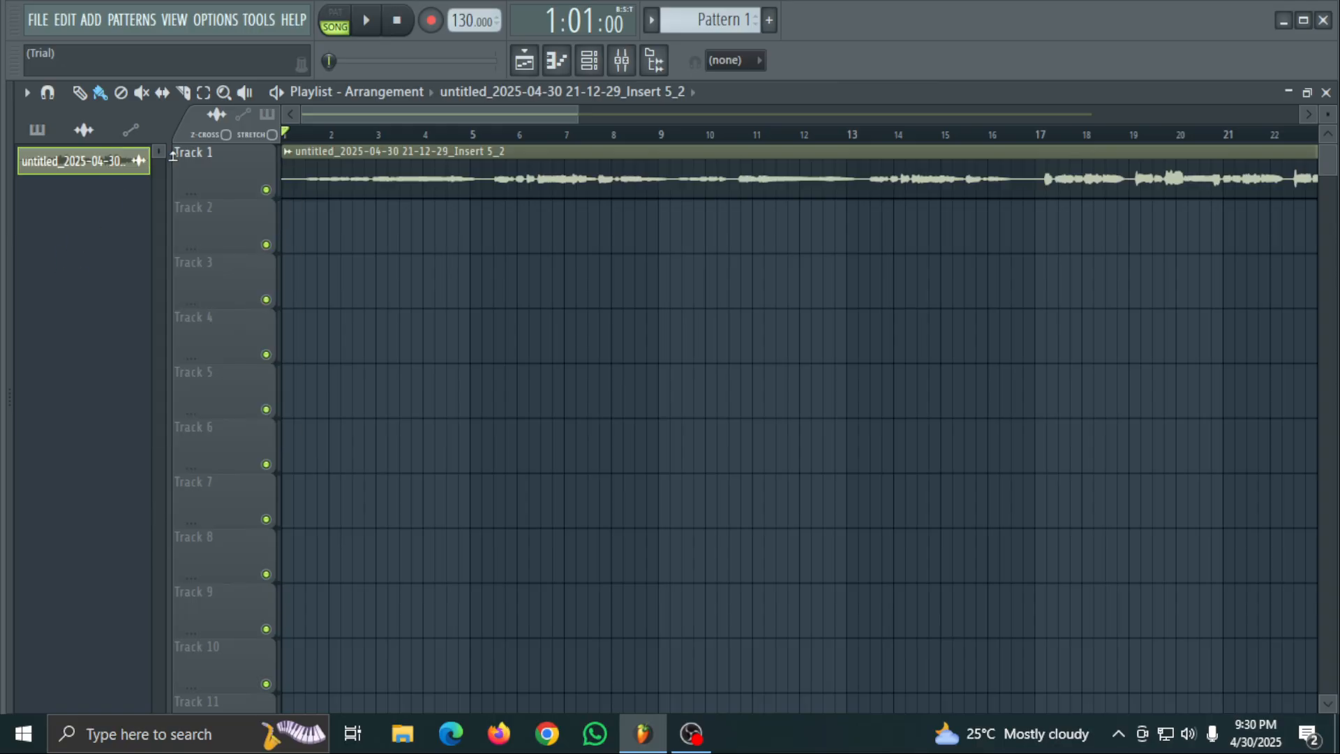
- Open the Track 1 recorded clip's sample in the Edison audio editor and maximize the editor
double_click(368, 162)
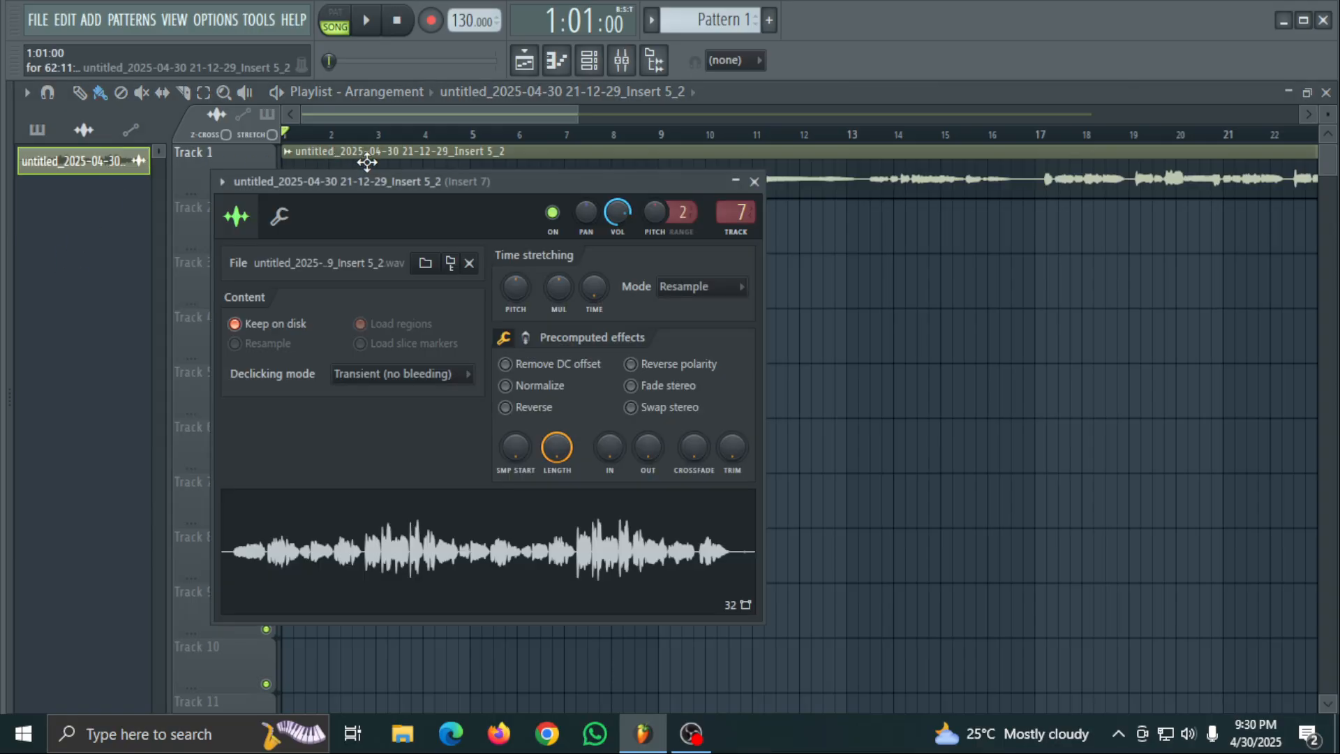
left_click(494, 548)
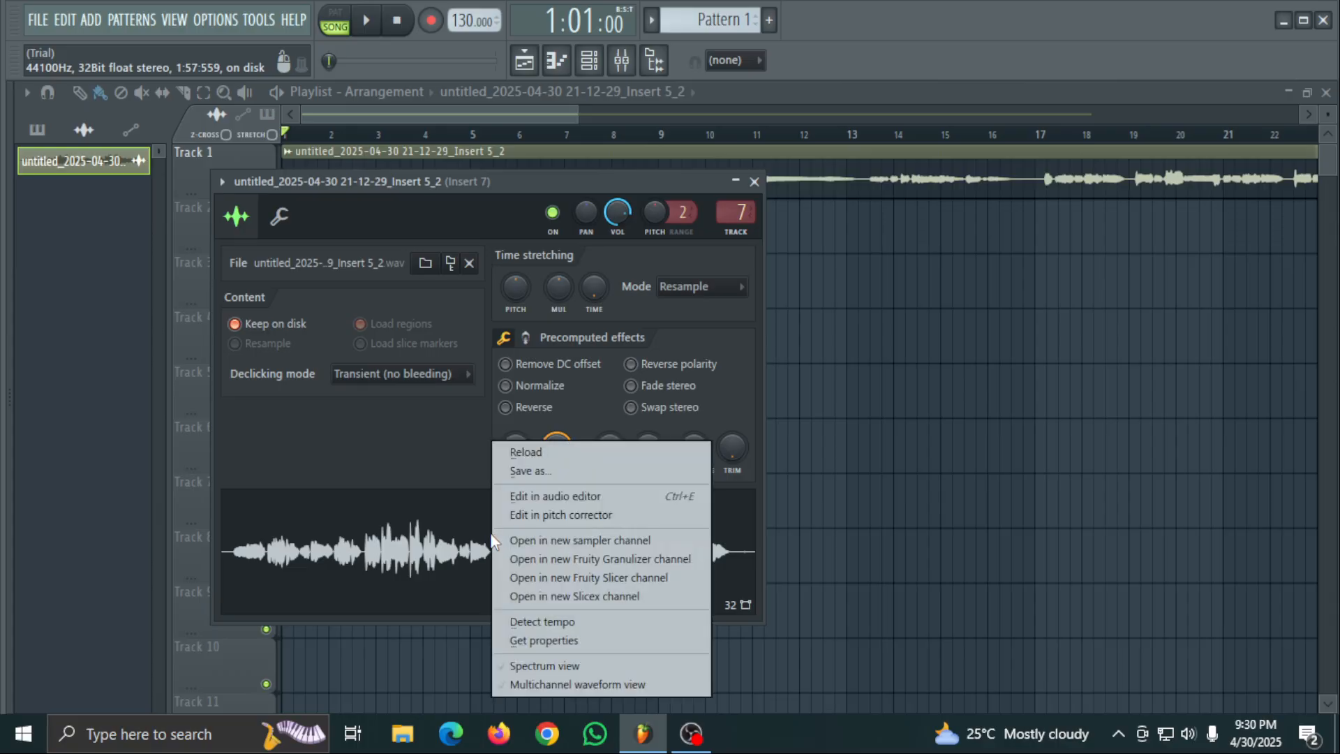
left_click(584, 497)
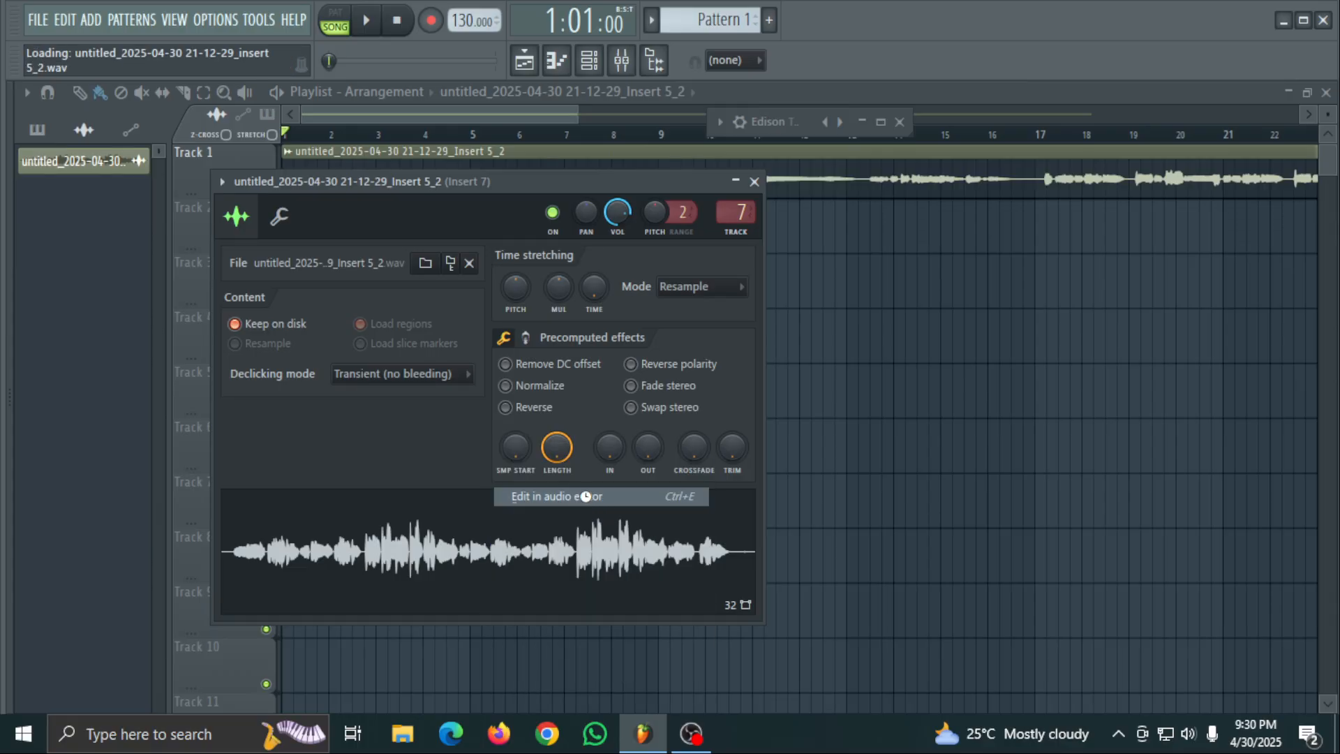
left_click(880, 124)
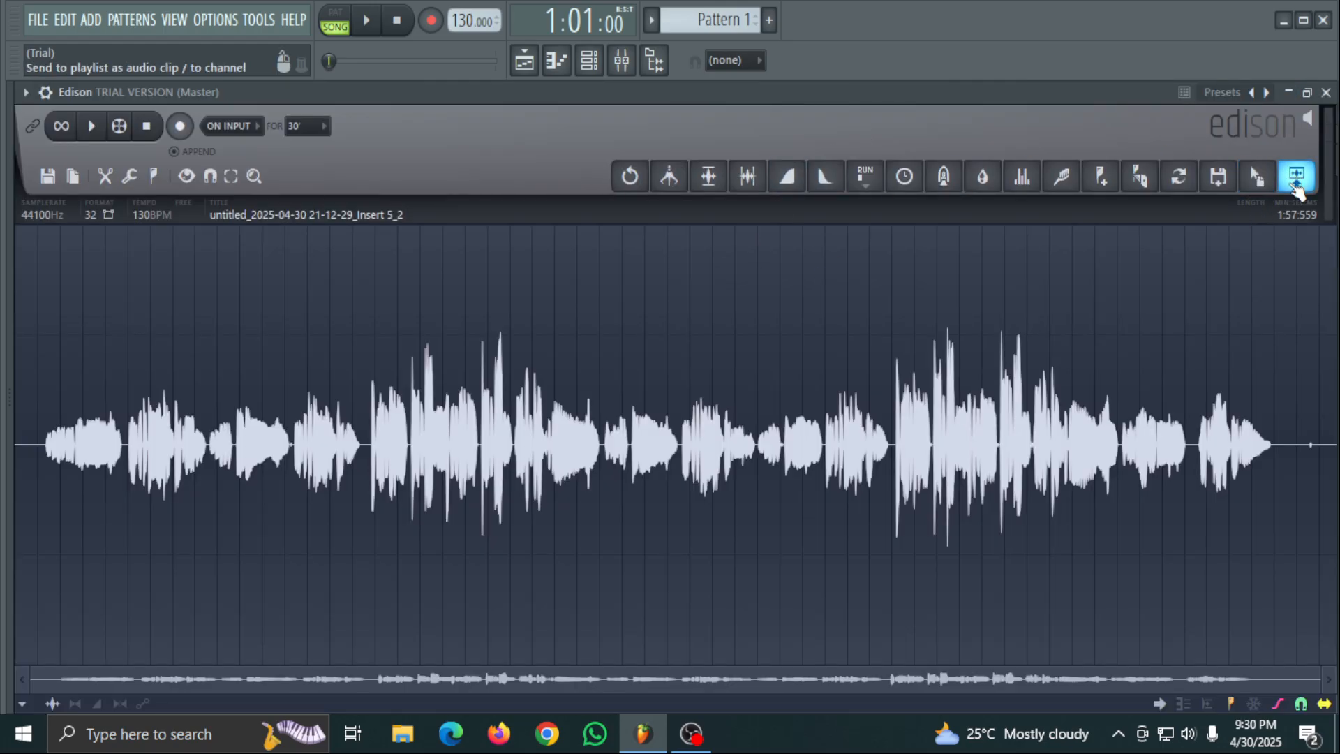
- Send the sample to the playlist as a new audio clip on Track 2, trim its silent start and align it with bar 1
left_click_drag(1269, 185, 233, 227)
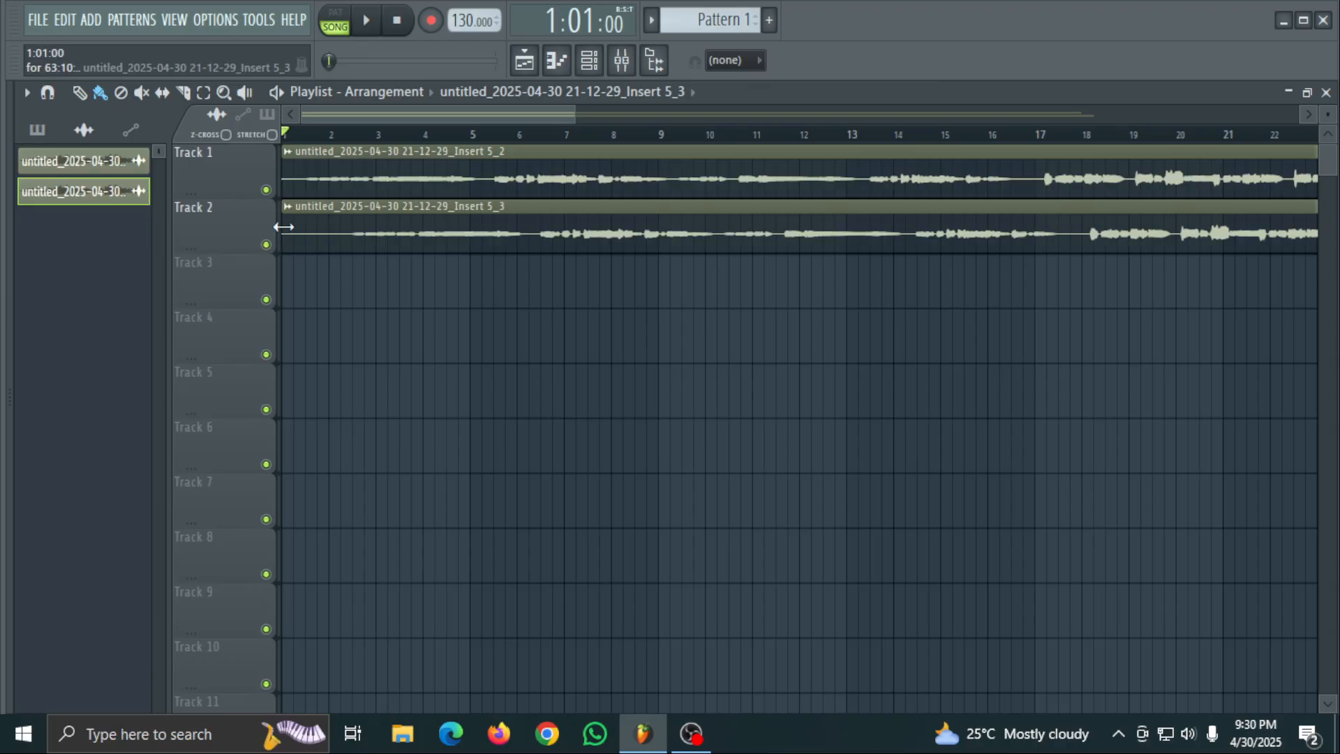
mouse_move(283, 227)
left_mouse_down()
mouse_move(317, 227)
mouse_move(286, 216)
mouse_move(300, 213)
left_mouse_up()
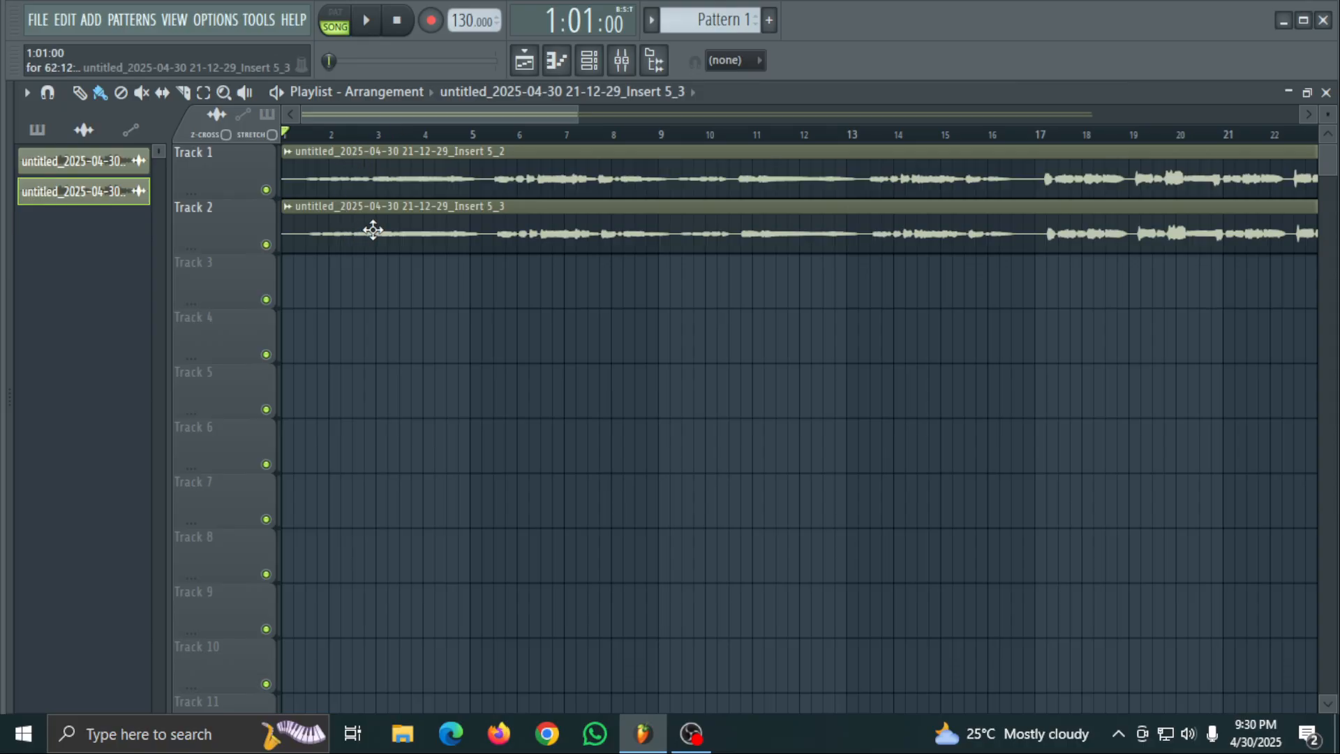
- Play the song from just before bar 17 and nudge the Track 2 clip to start at 1:01:05, slightly behind the Track 1 clip
left_click(1030, 138)
key("space")
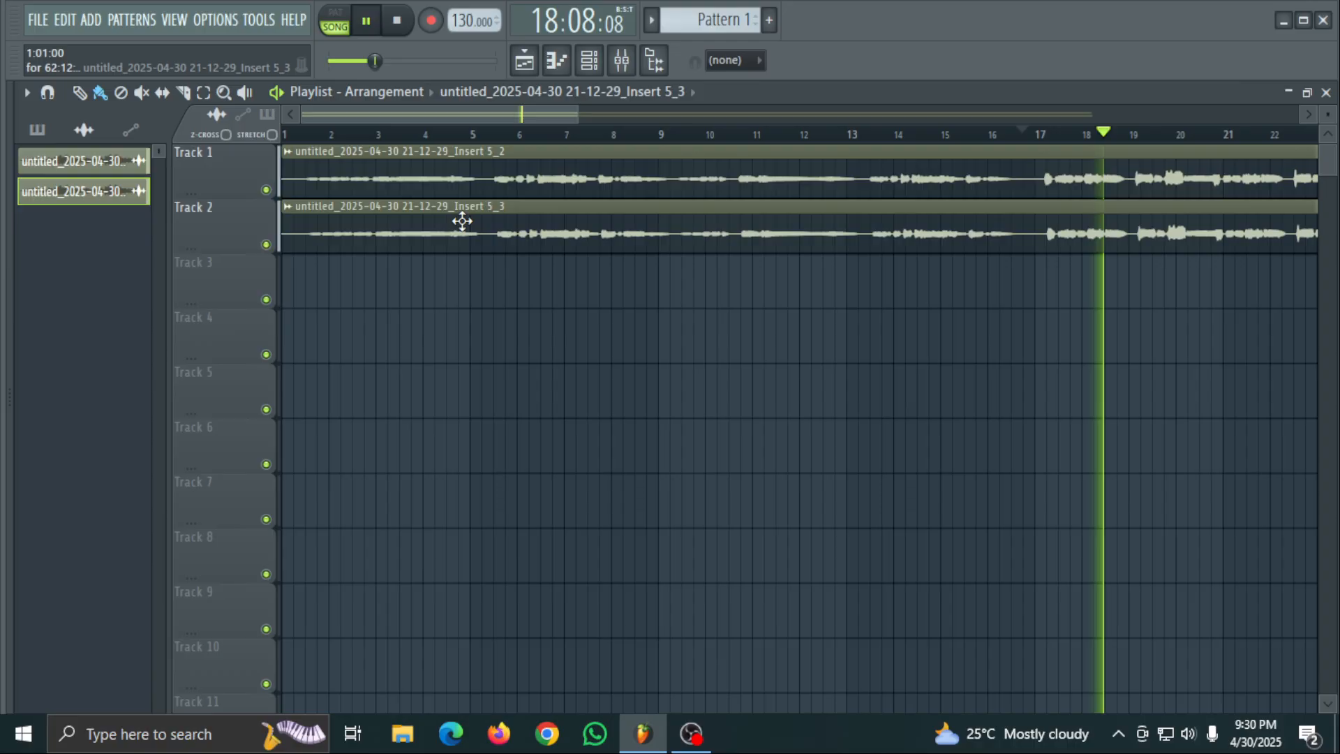
scroll(530, 224, "up", 1)
scroll(530, 224, "up", 4)
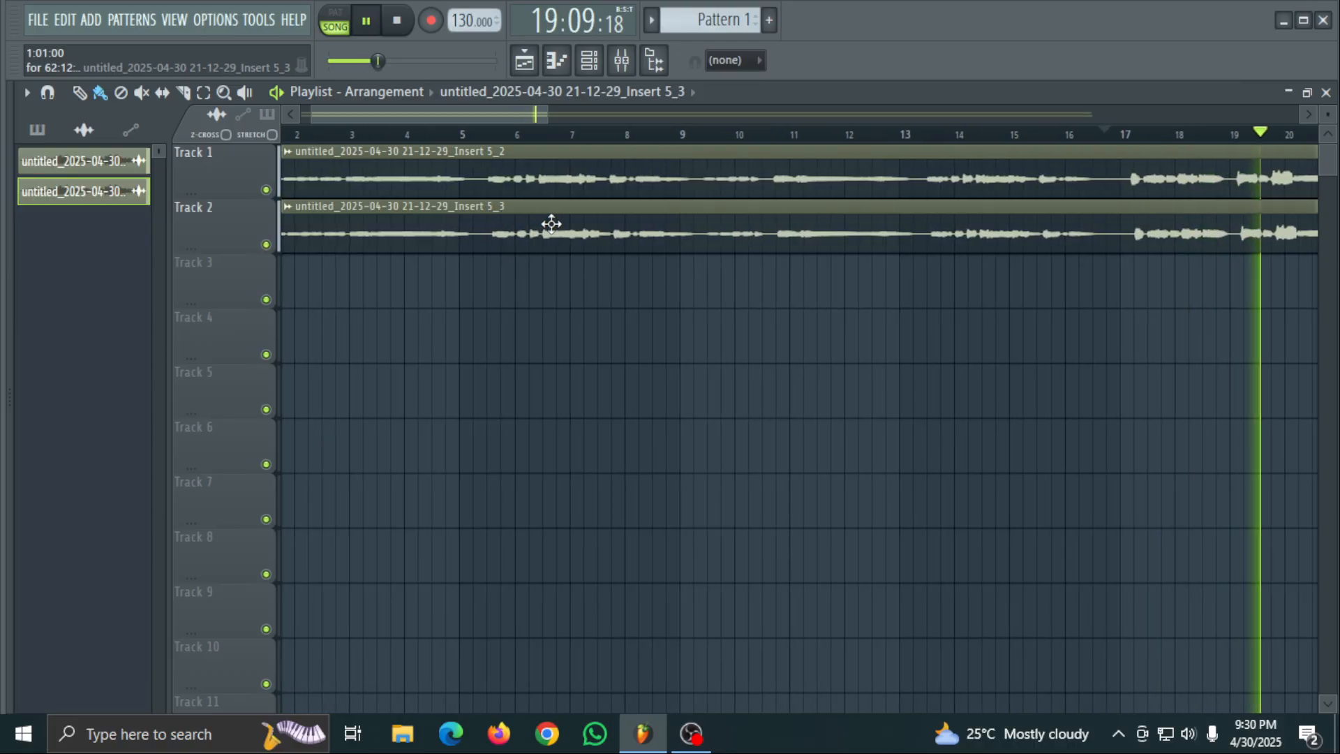
scroll(794, 154, "up", 2)
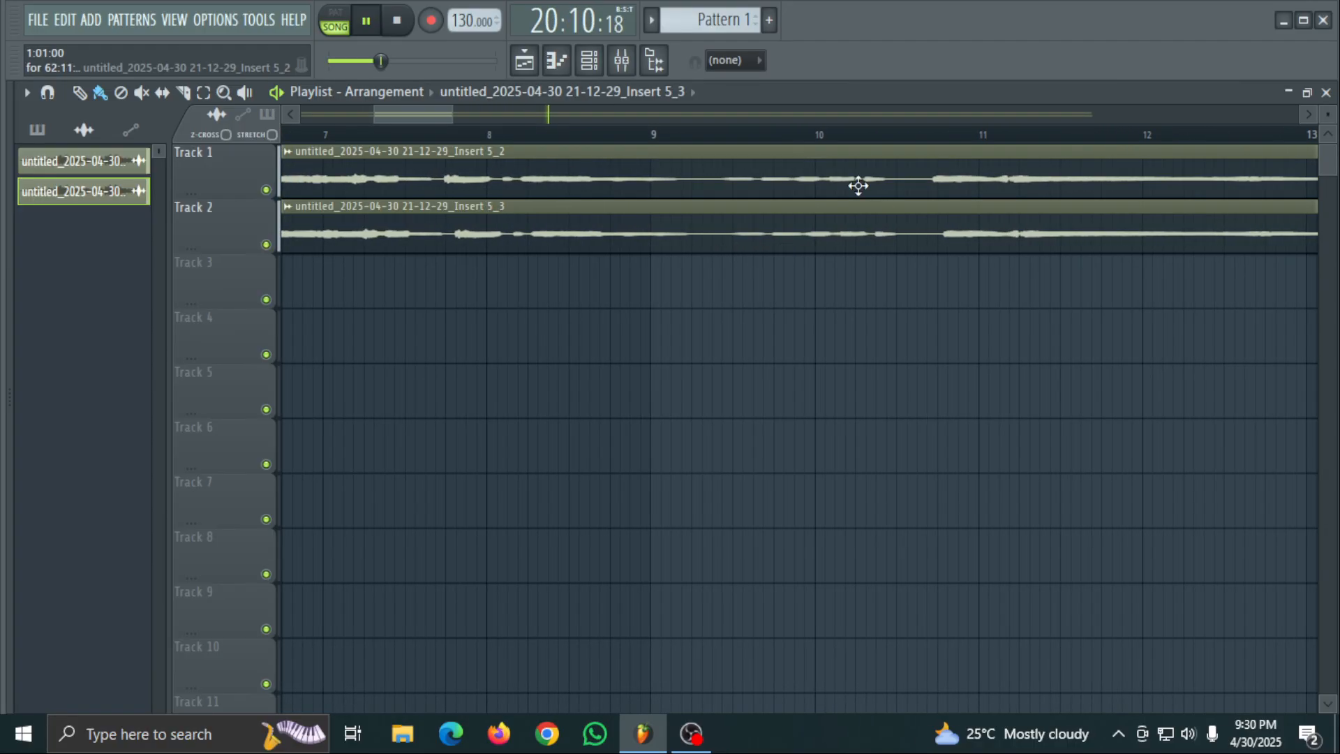
scroll(848, 145, "up", 3)
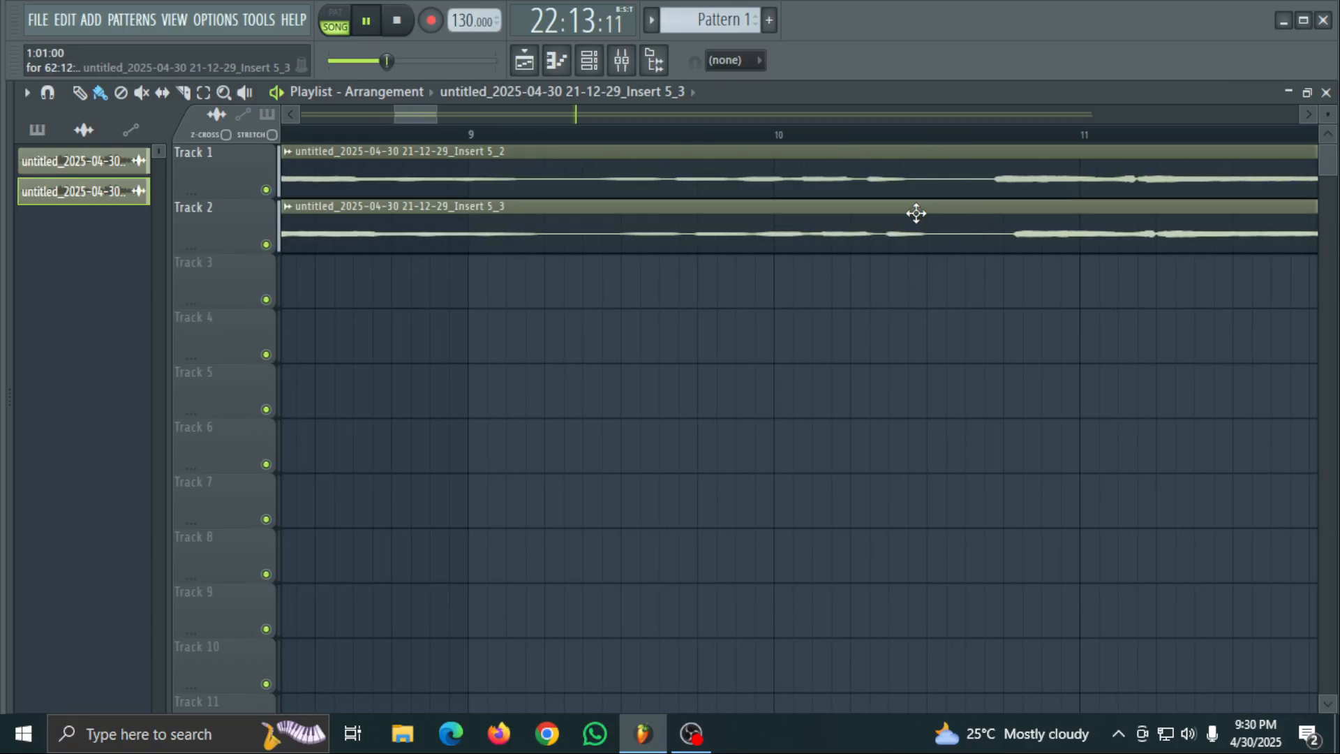
left_click_drag(417, 111, 309, 219)
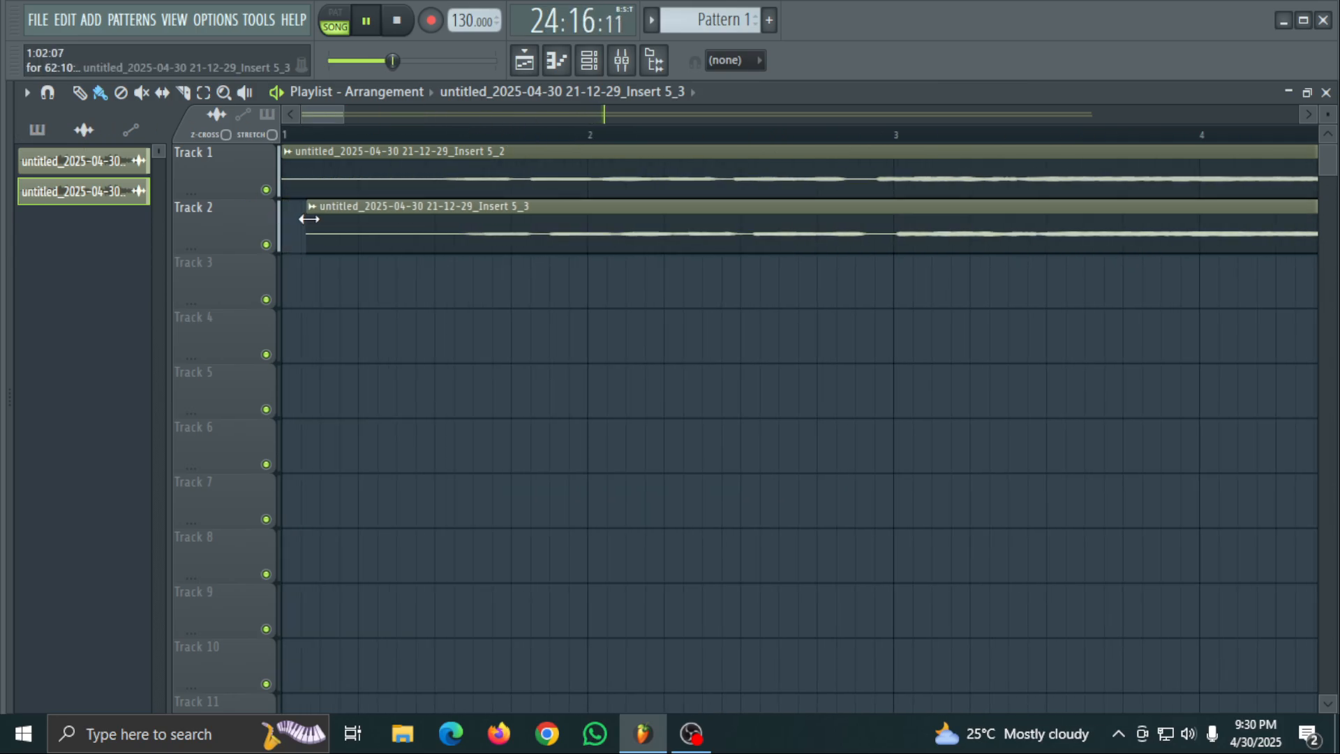
left_click_drag(467, 212, 445, 207)
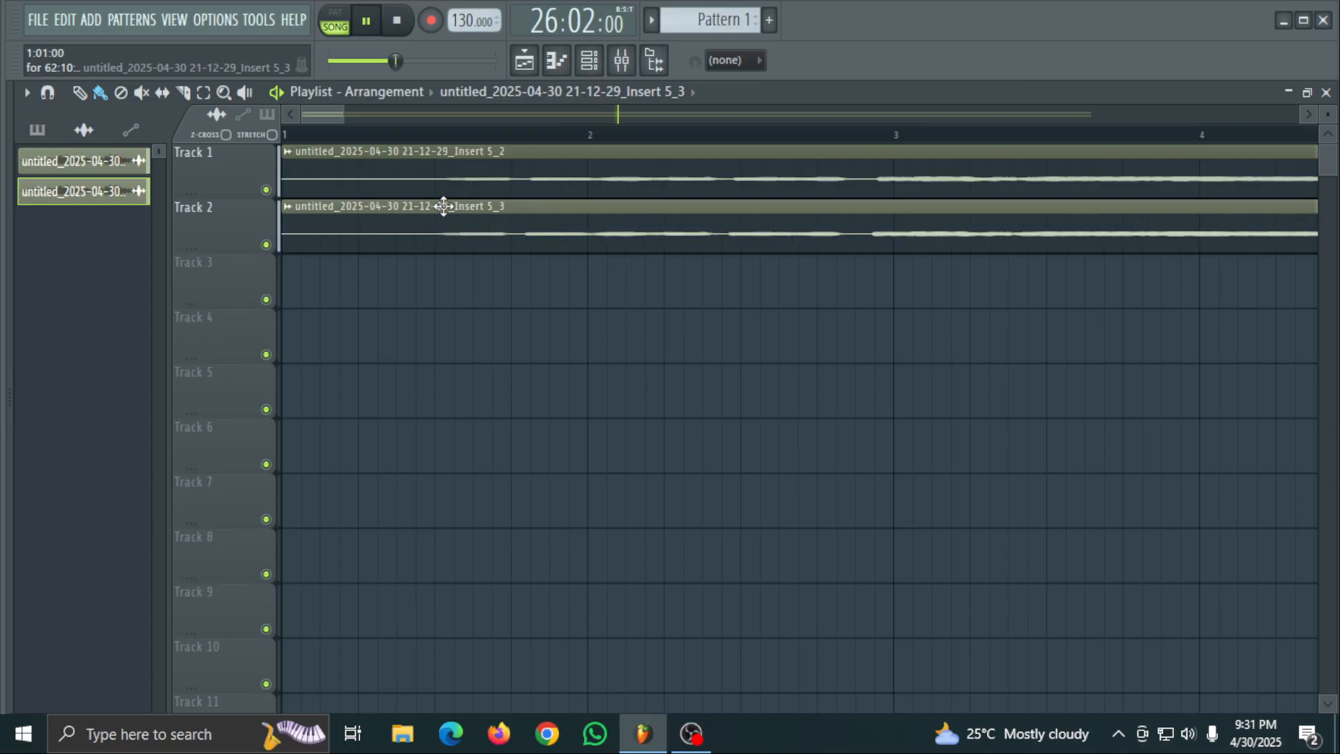
left_click_drag(446, 206, 449, 206)
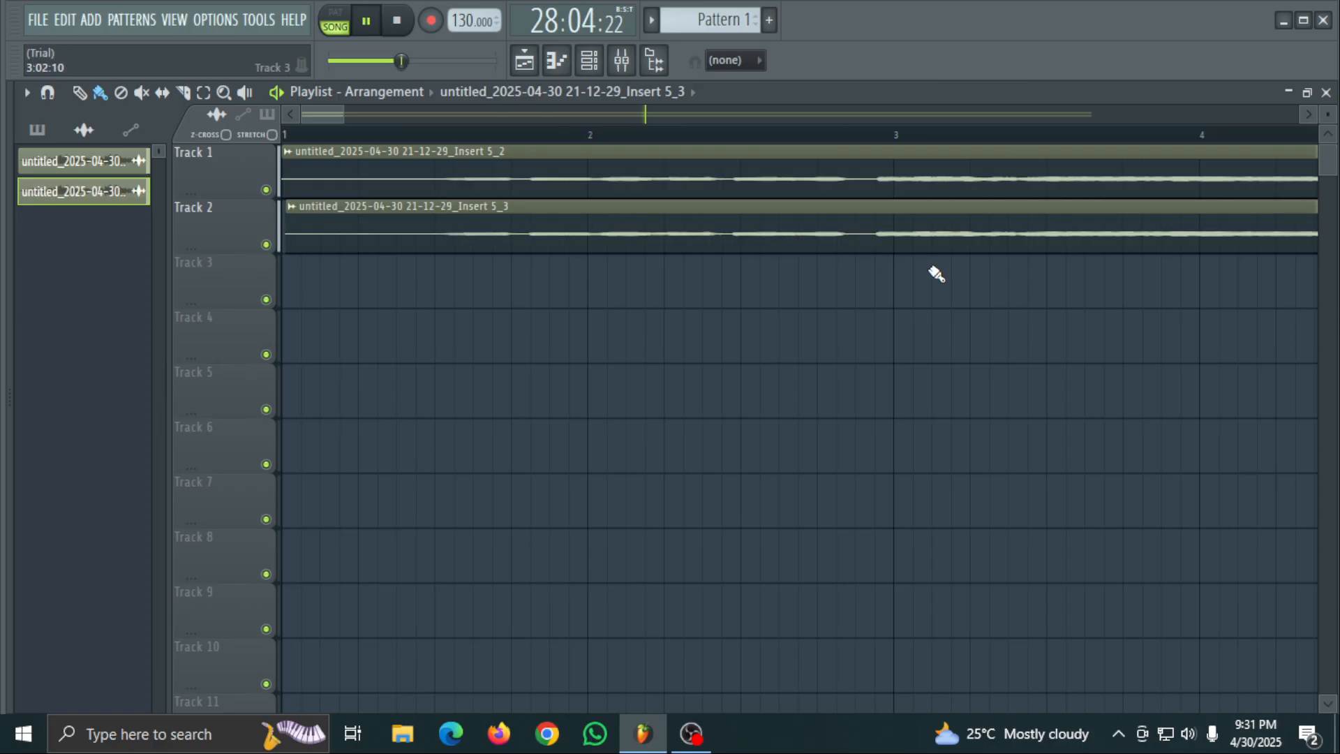
- Set the playback start to 27:16:00, slice the Track 2 clip at 28:04:23 and delete the part before the cut
left_click_drag(363, 111, 670, 114)
scroll(707, 158, "down", 3)
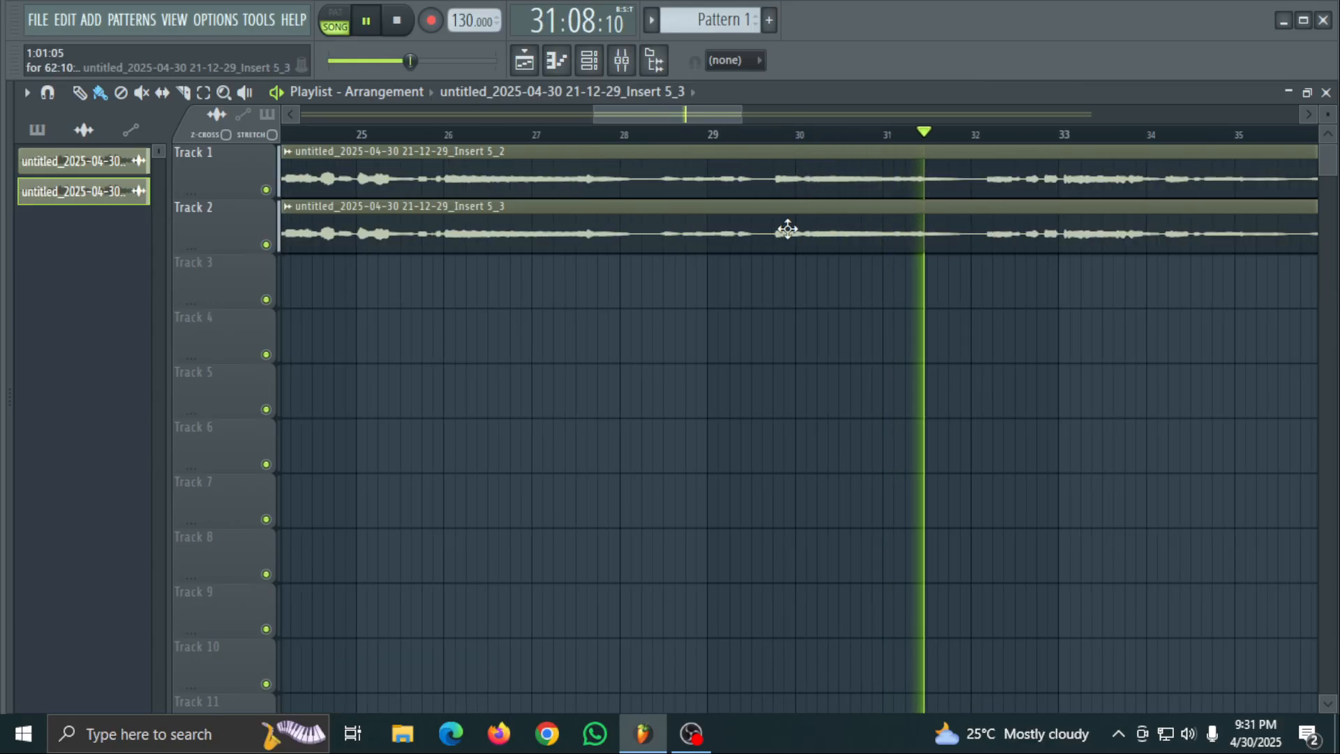
left_click(624, 164)
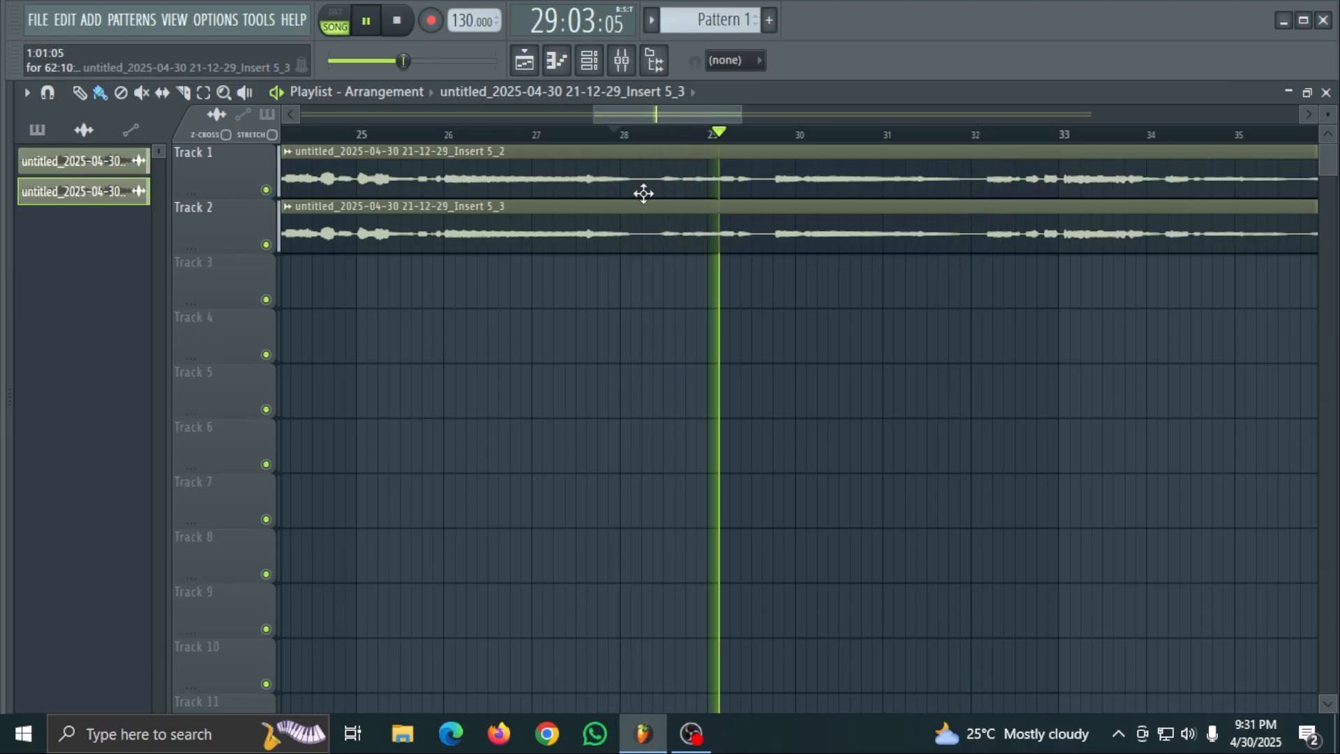
key("space")
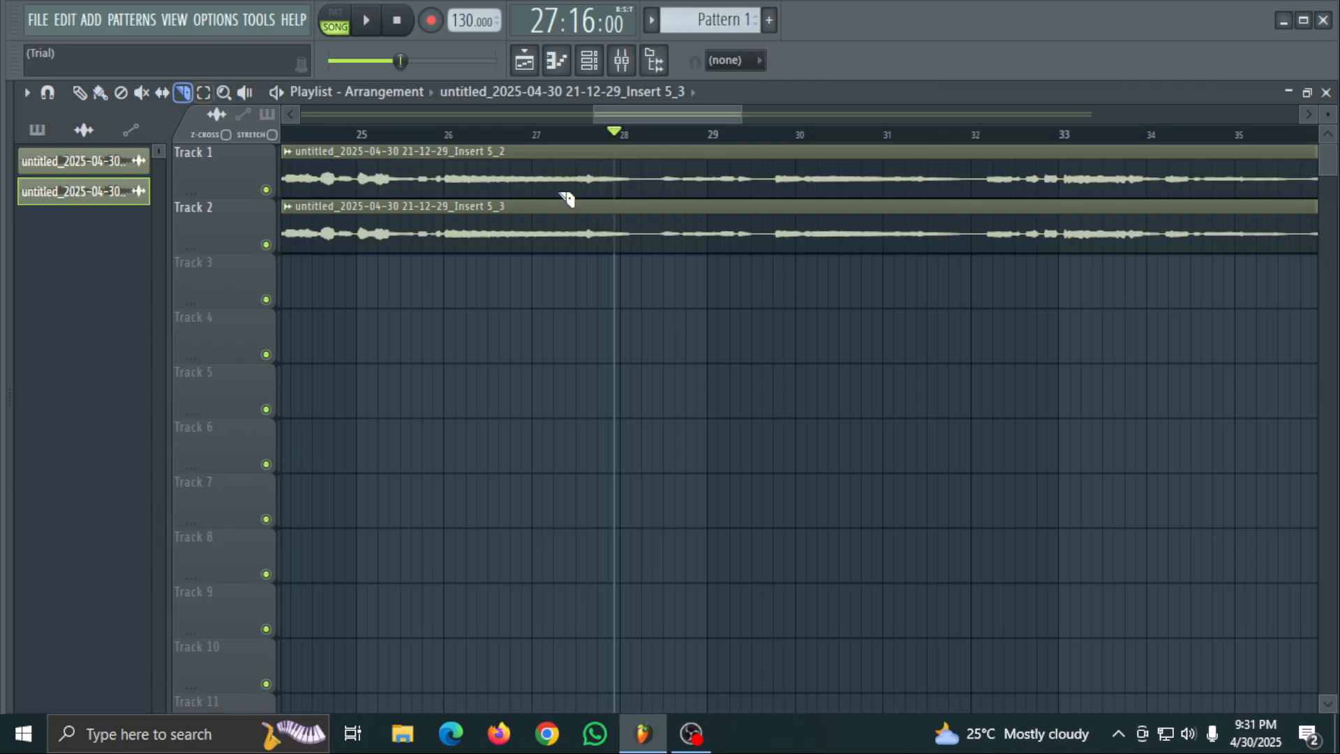
left_click_drag(627, 363, 627, 363)
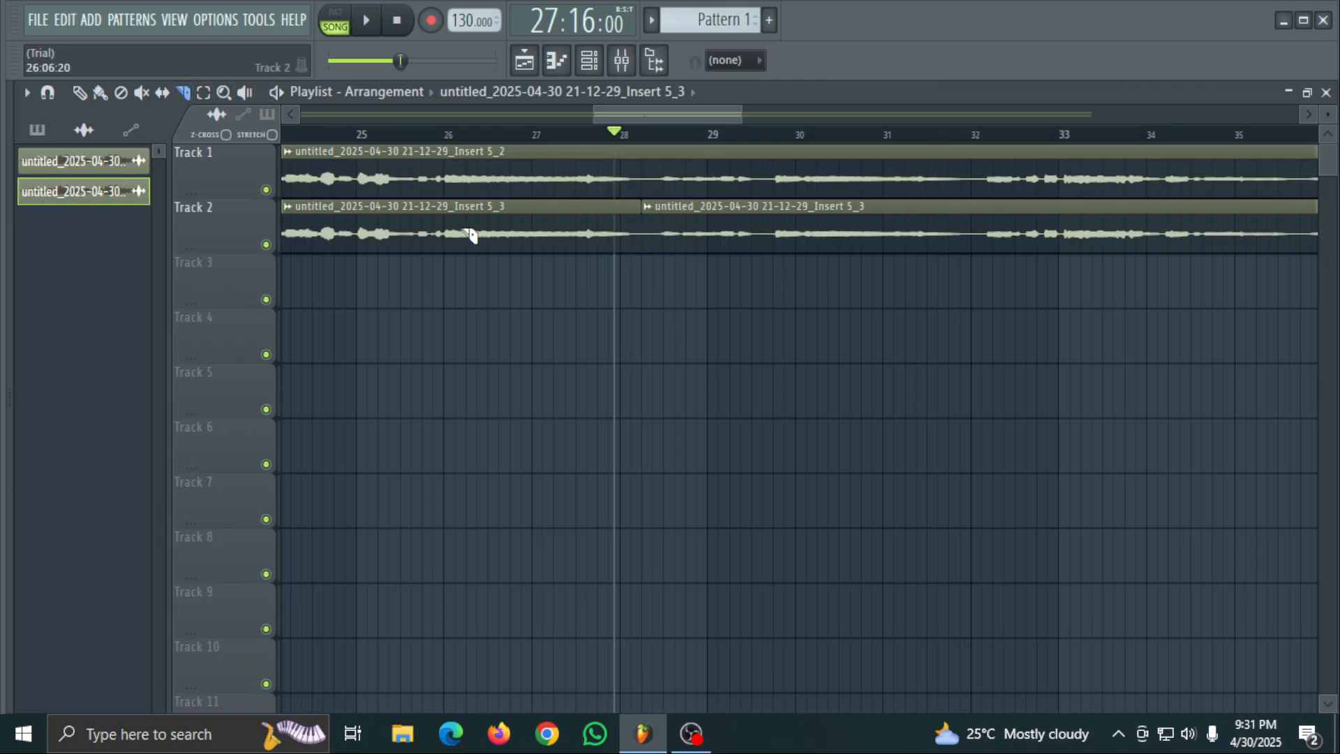
left_click(80, 95)
right_click(412, 228)
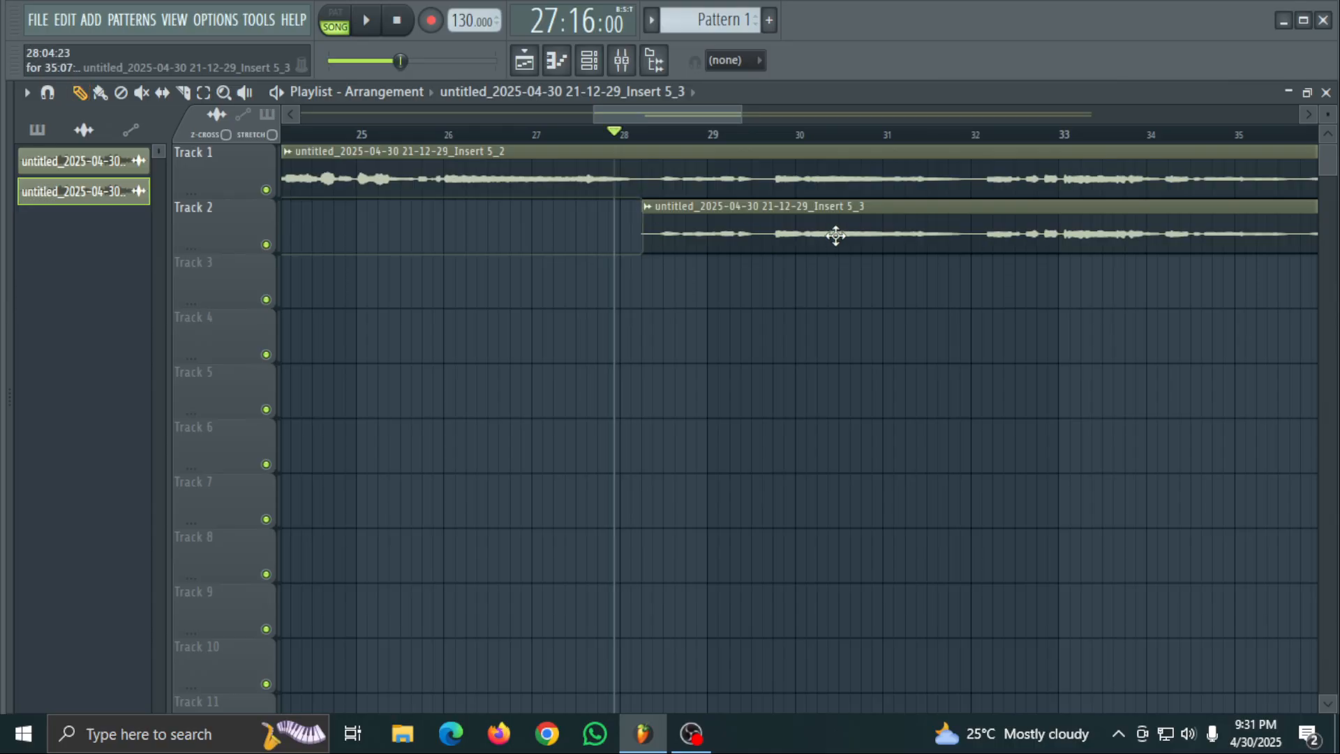
- Slice the Track 2 clip at bar 37 and at about 35:12, and delete both pieces after the earlier cut
key("space")
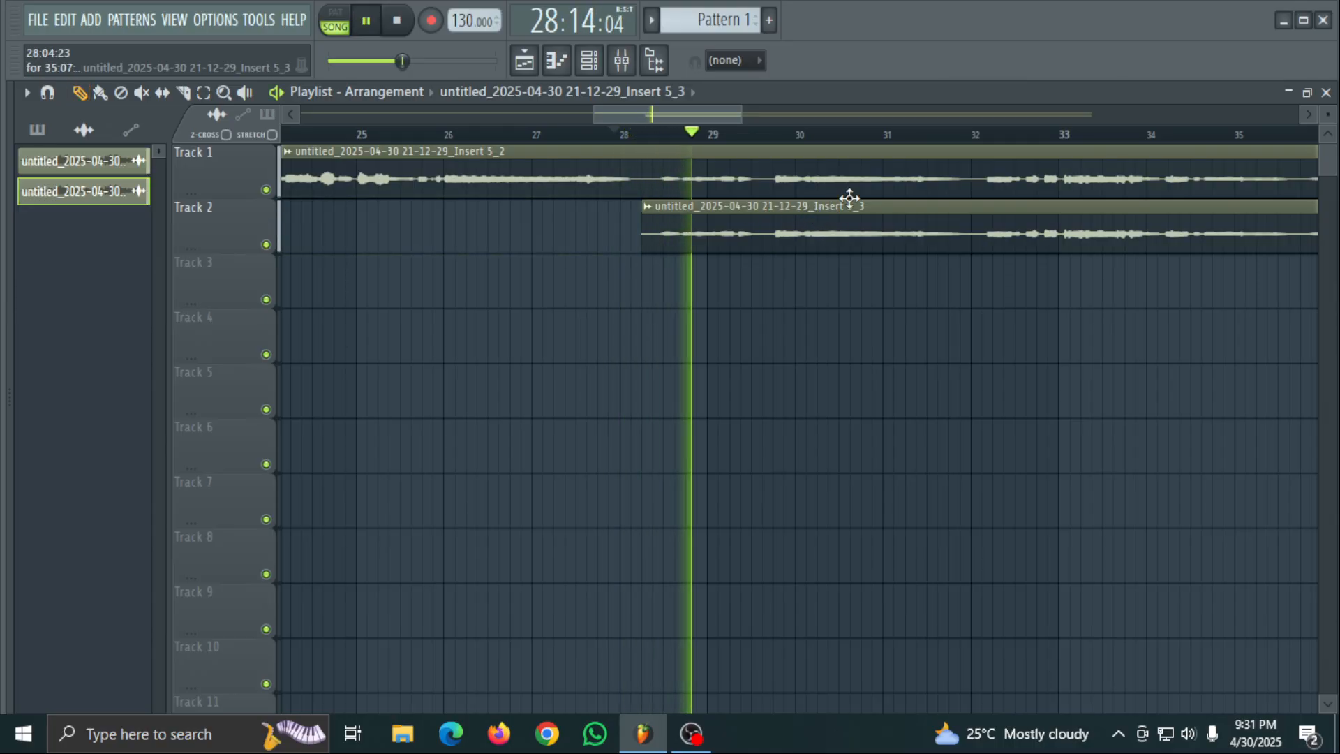
left_click_drag(672, 111, 723, 113)
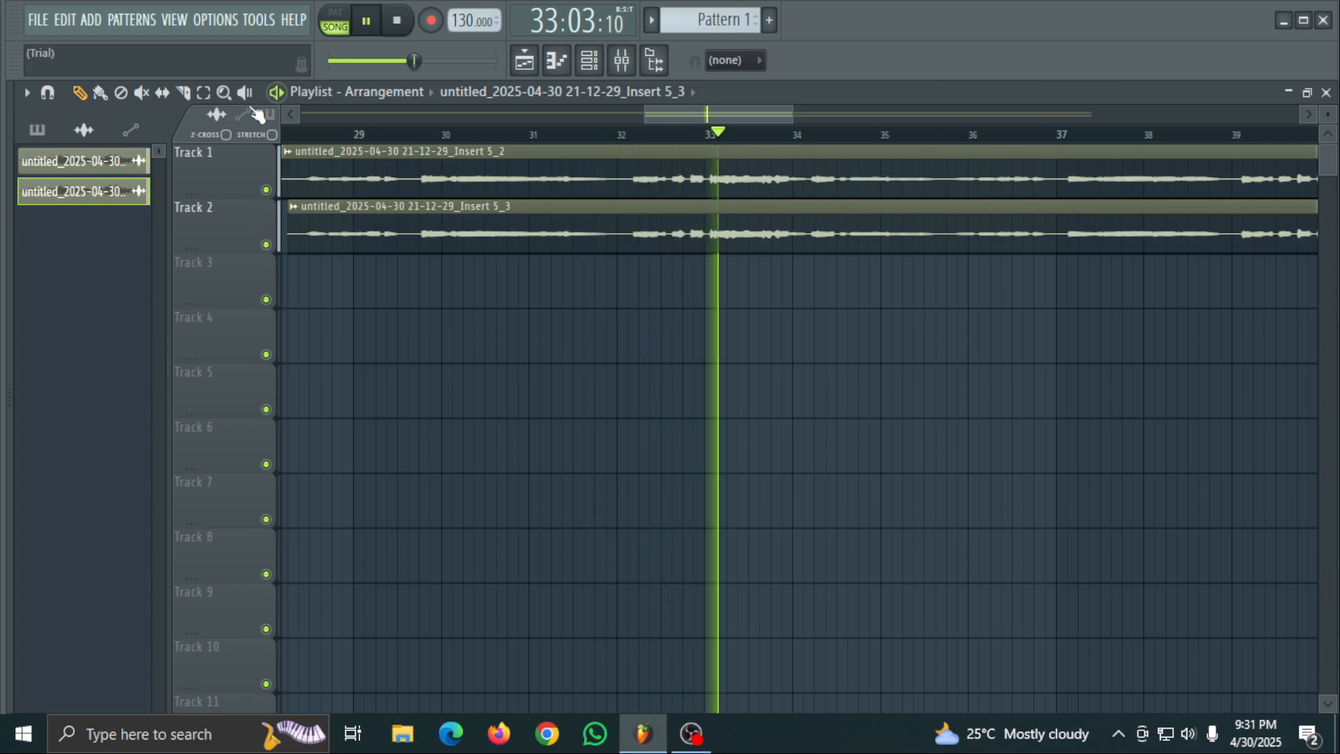
left_click(185, 94)
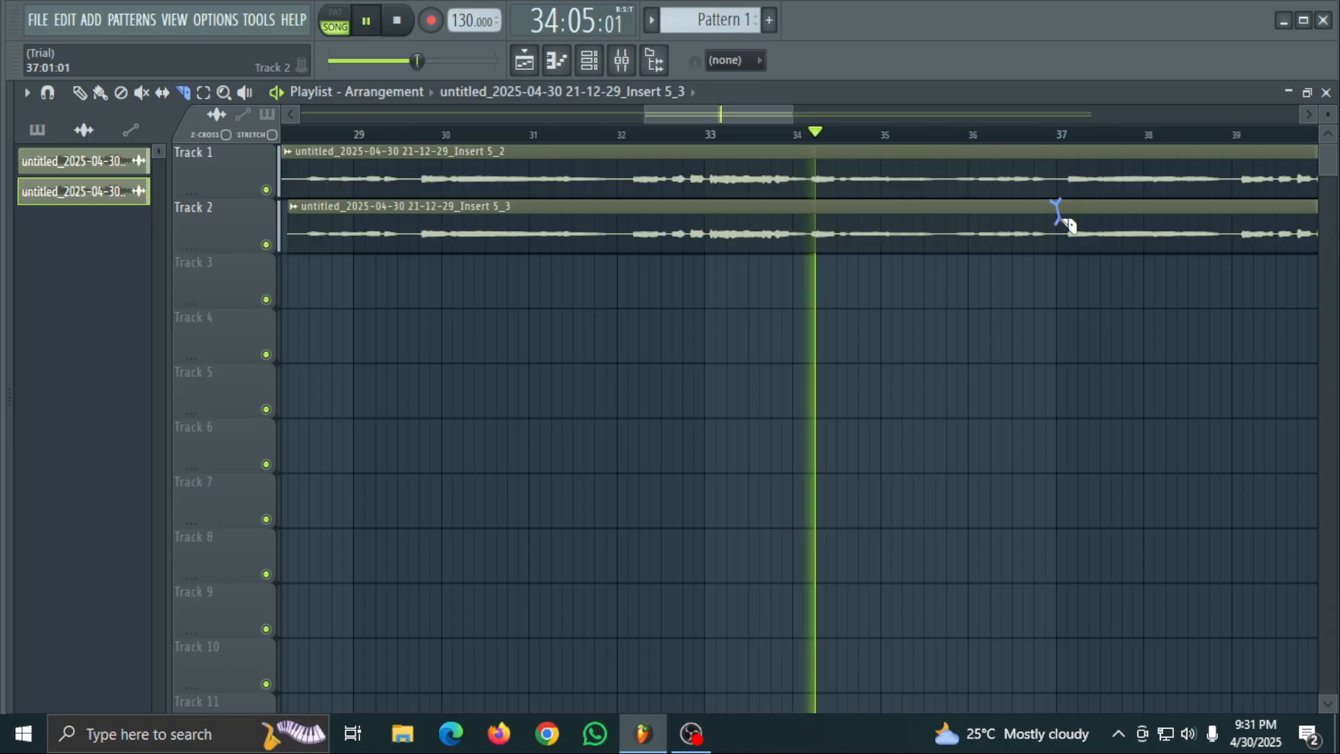
left_click_drag(1061, 224, 1068, 279)
left_click(81, 93)
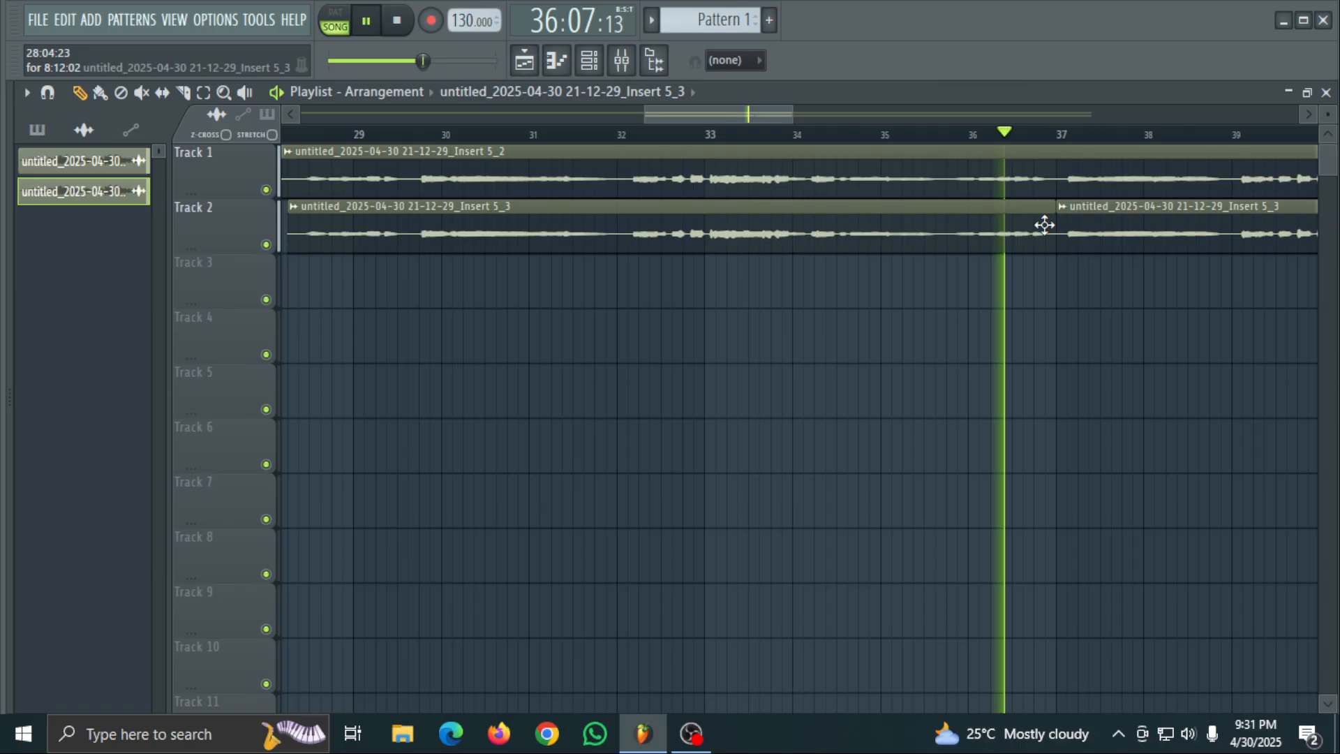
left_click(183, 92)
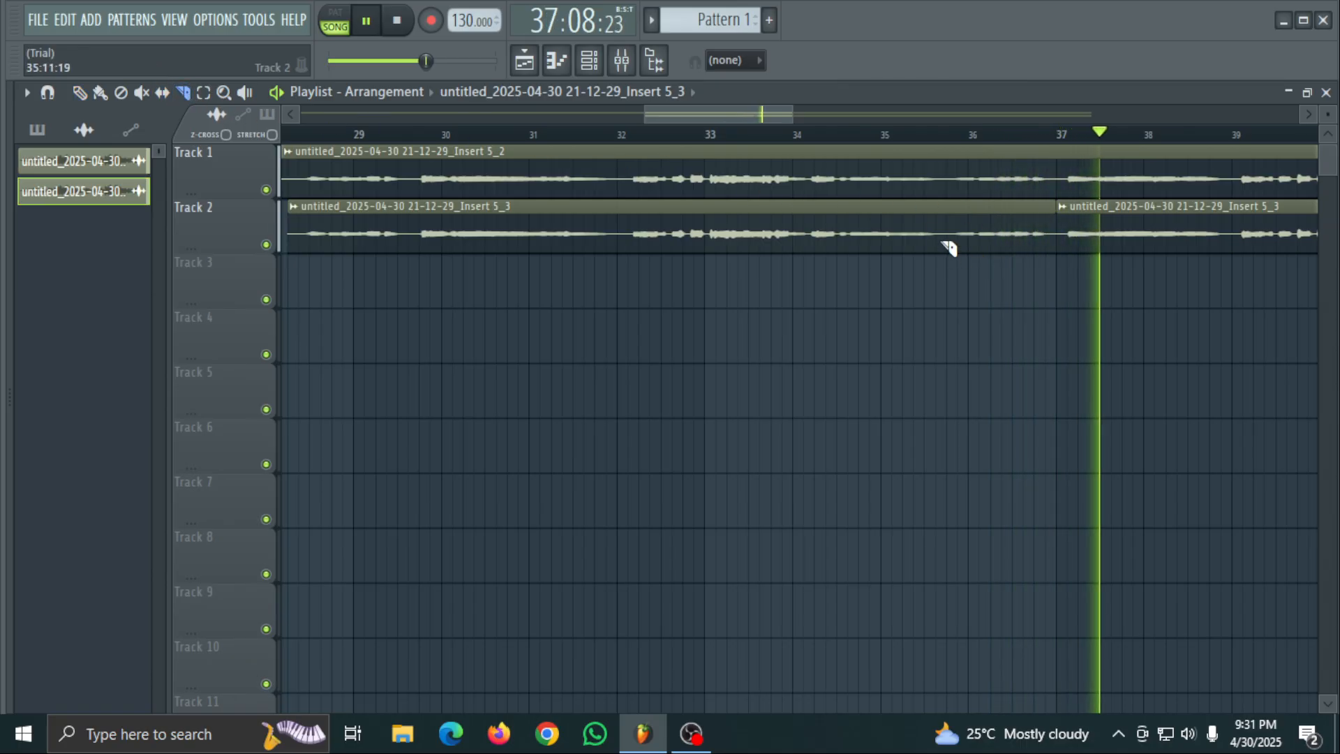
mouse_move(951, 211)
left_mouse_down()
mouse_move(952, 275)
mouse_move(939, 279)
left_mouse_up()
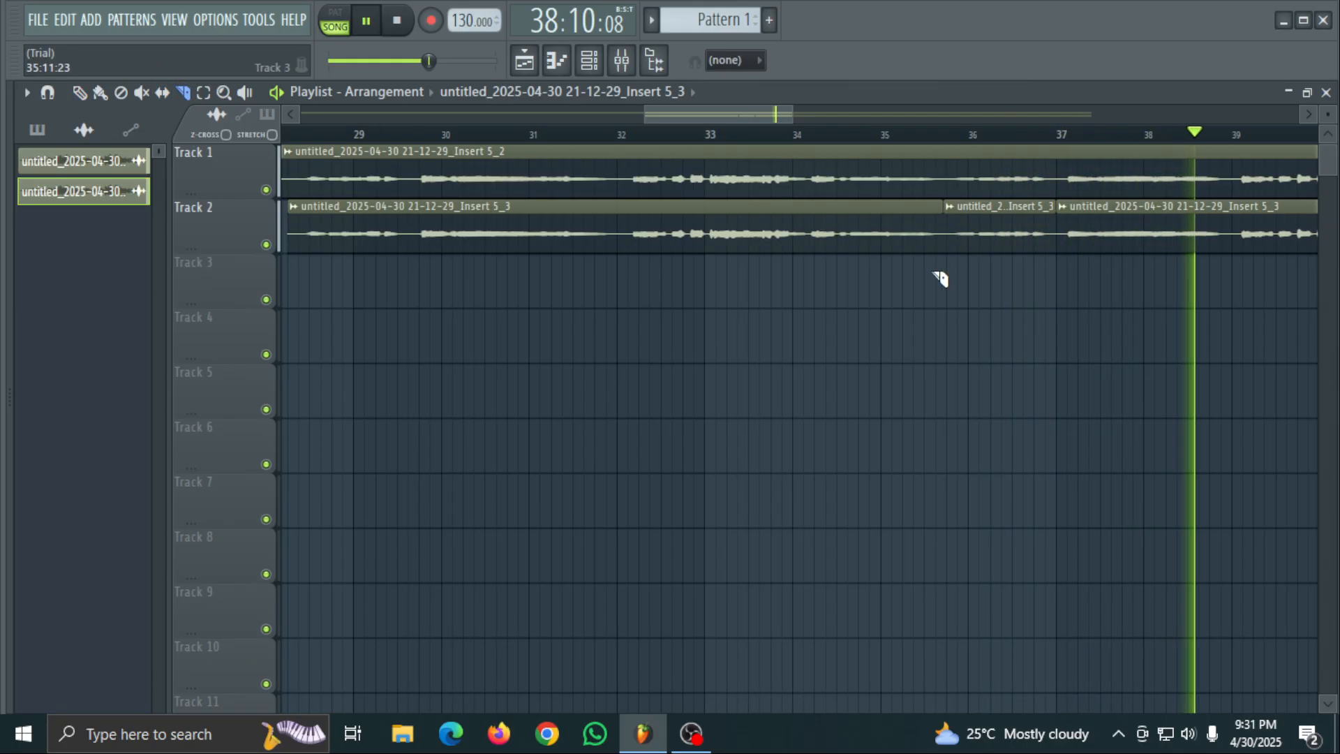
key("p")
right_click(1045, 233)
right_click(1064, 239)
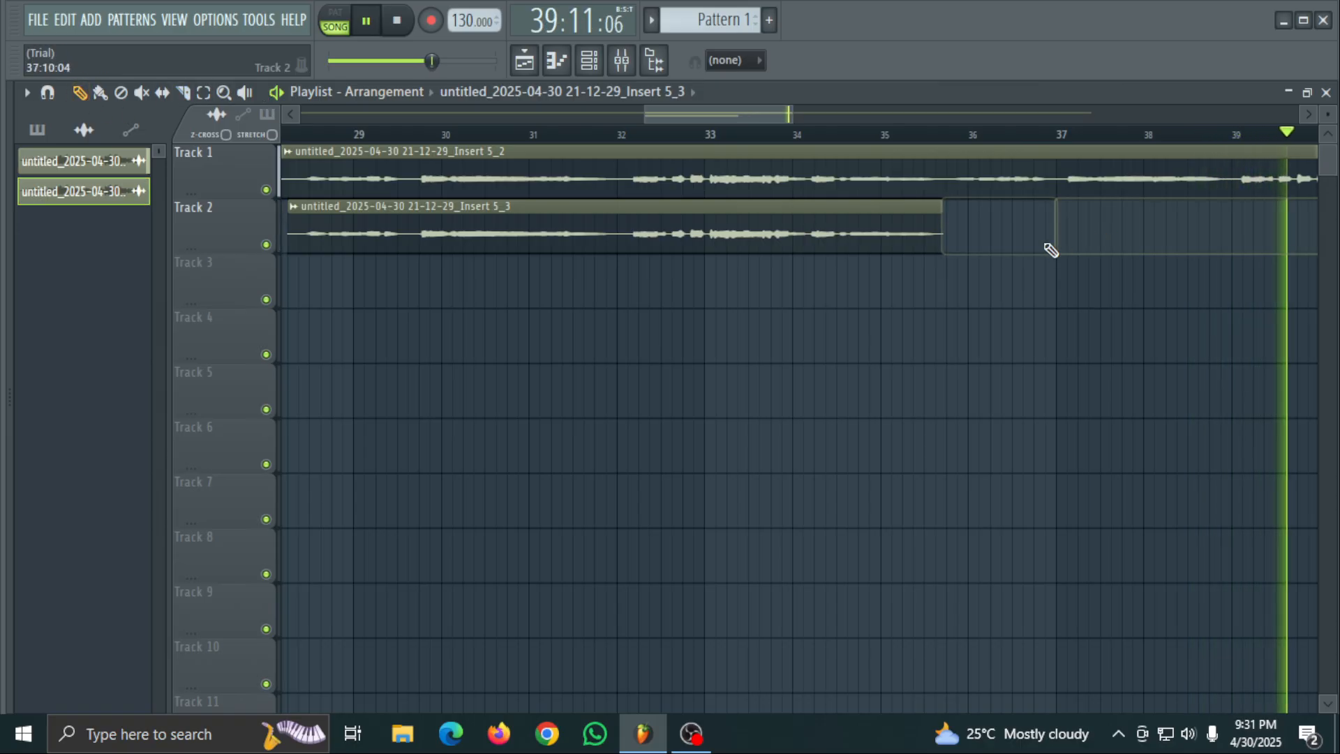
- Stop the song, check the Track 2 clip's channel settings and open the mixer maximized
key("space")
double_click(560, 219)
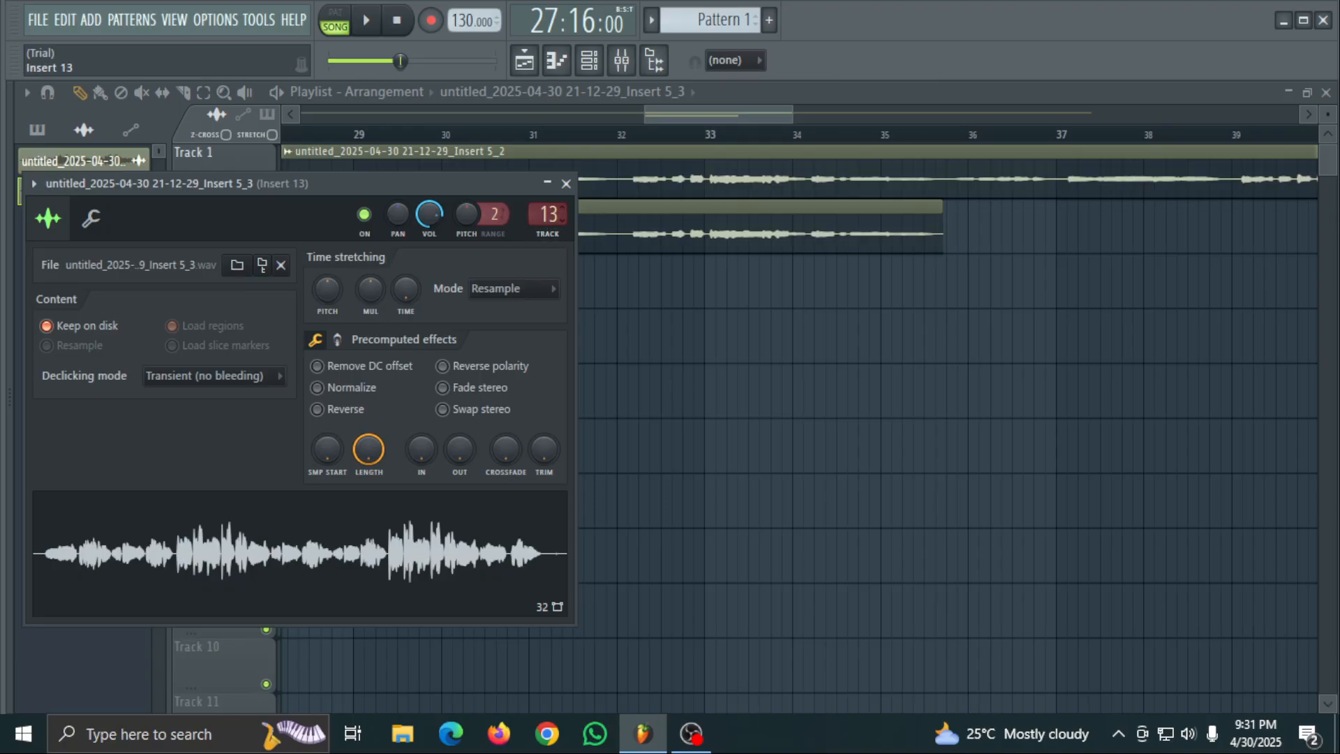
left_click(566, 183)
left_click(621, 60)
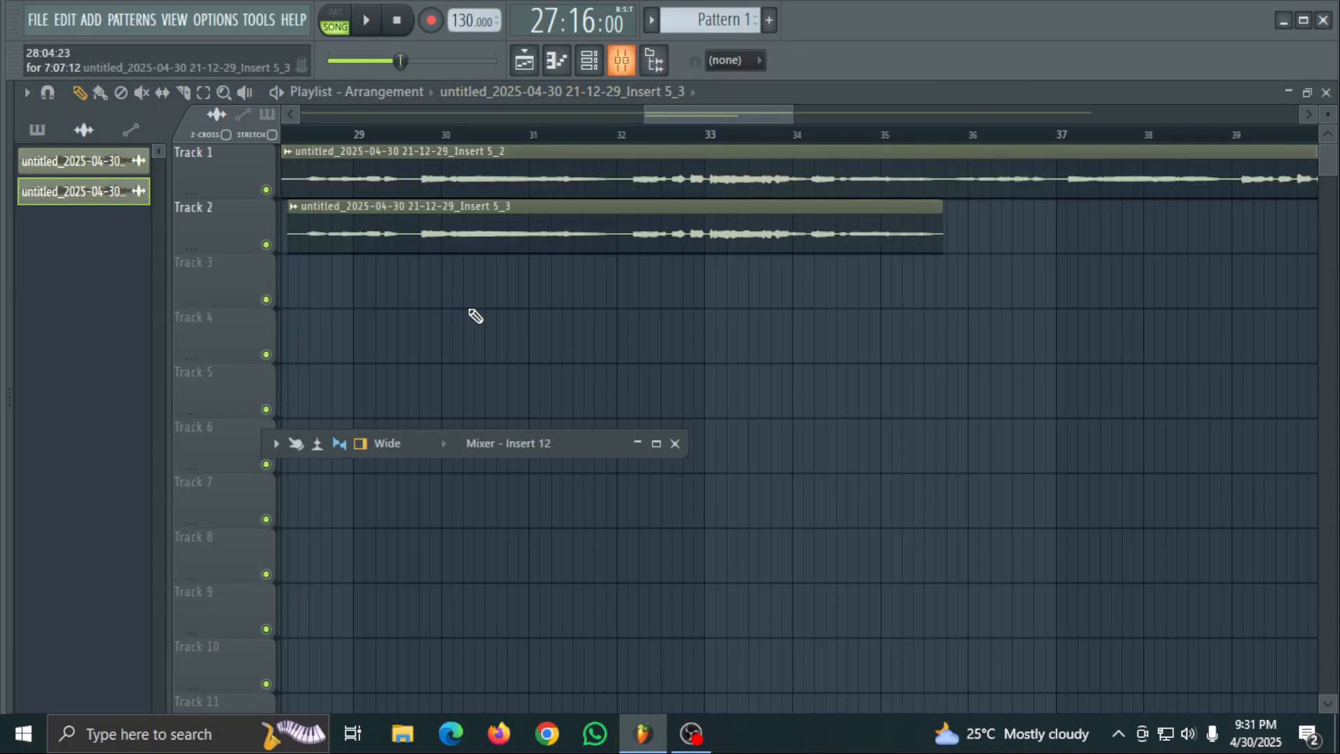
left_click(656, 444)
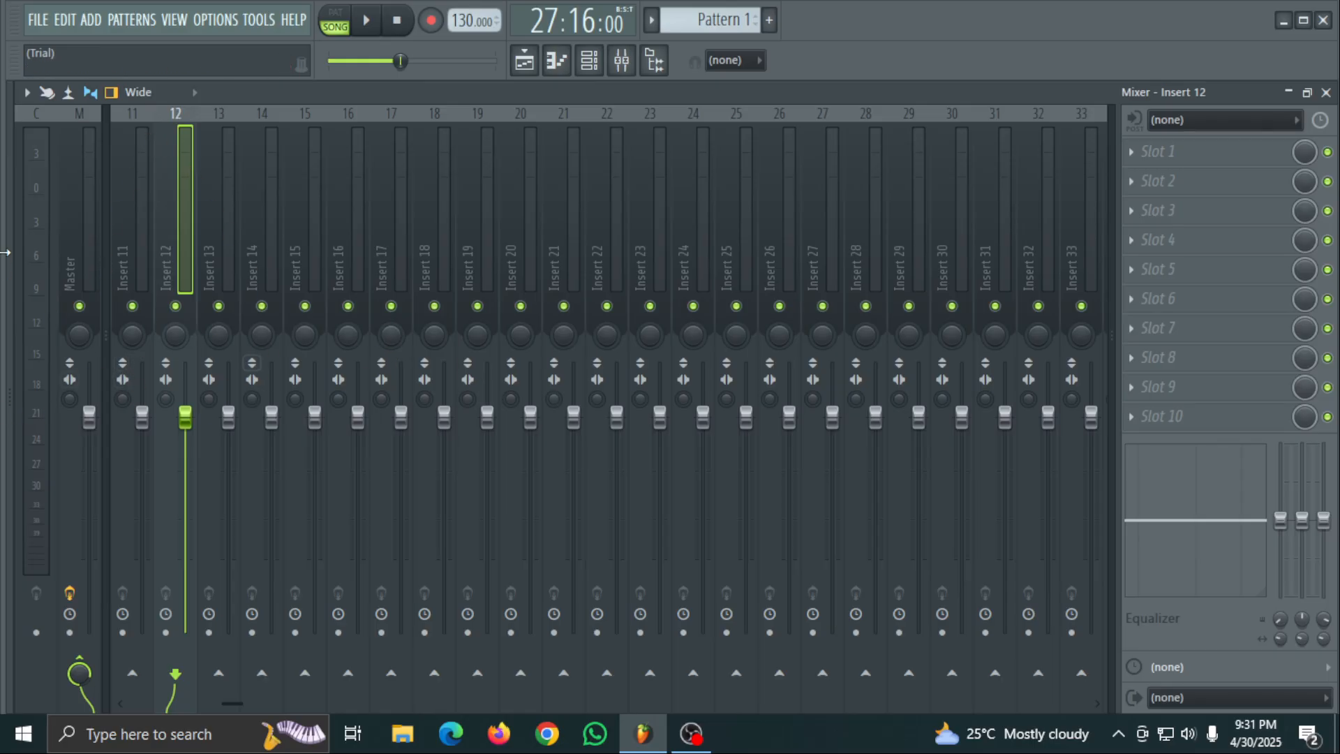
- Load Fruity Parametric EQ 2 into slot 1 of Insert 12, pull band 7 fully down at about 1 kHz, and play the song
left_click(1207, 150)
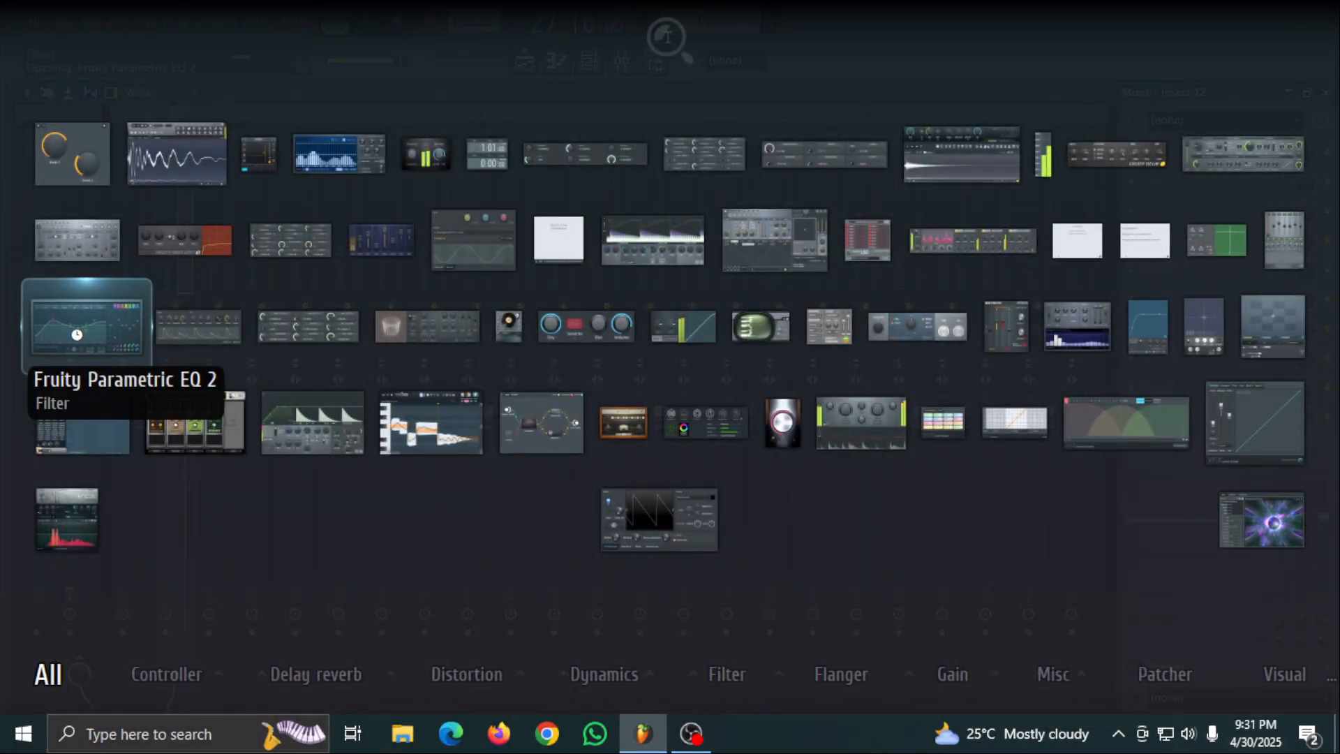
left_click(77, 328)
left_click_drag(428, 391, 329, 476)
key("space")
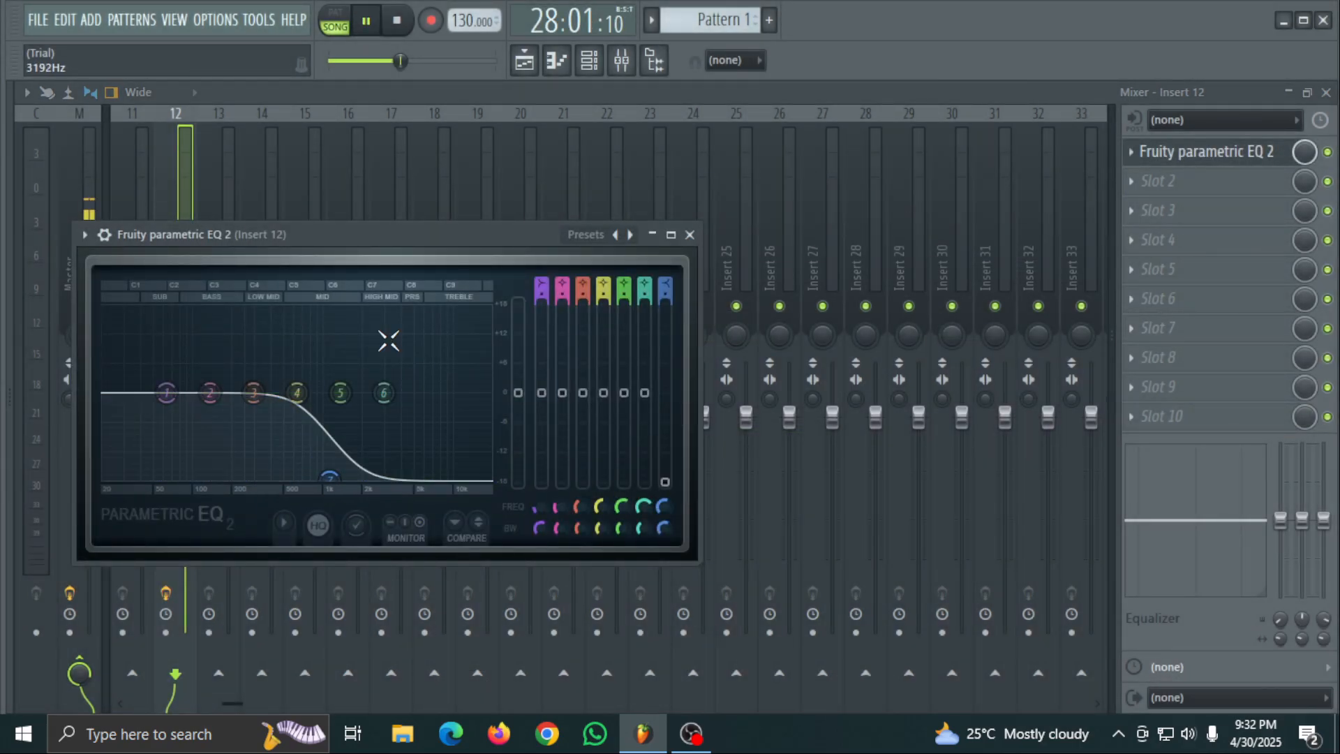
left_click(652, 234)
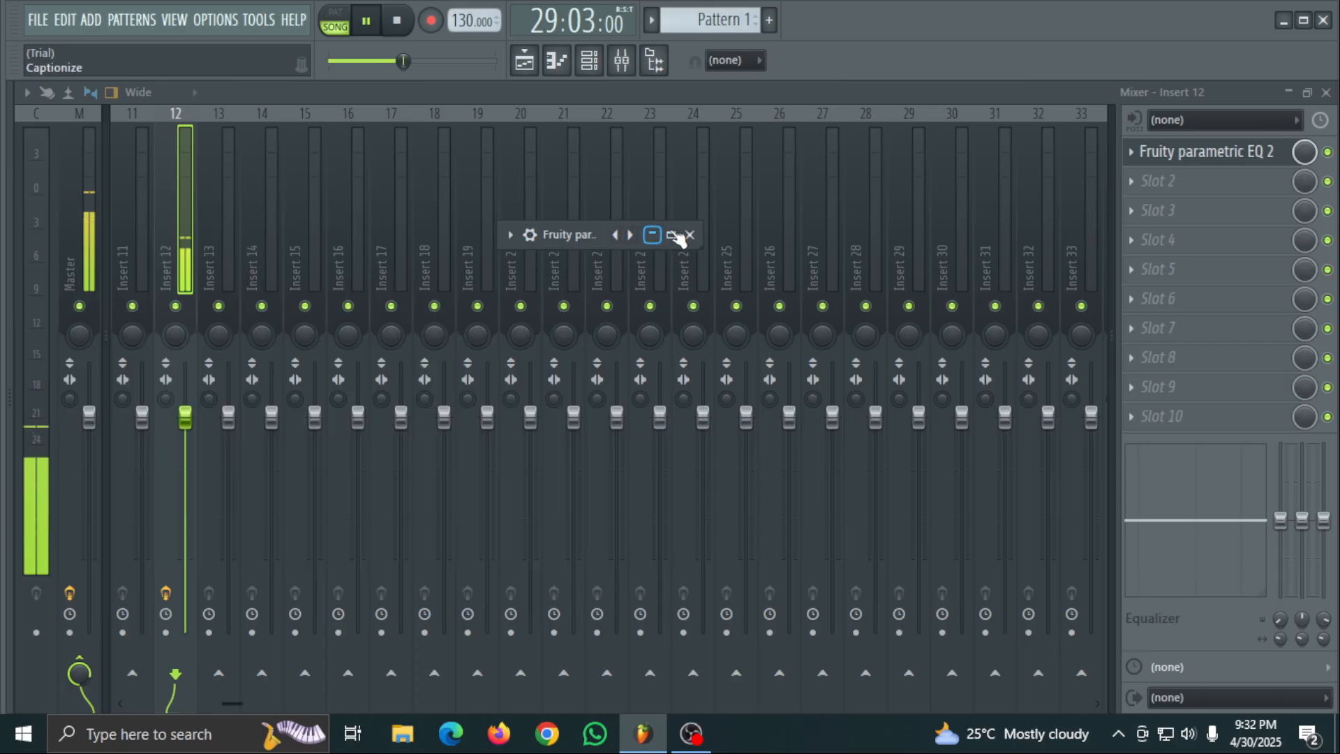
- Return to the playlist, replay from 27:08:12 with Track 1 muted to hear the filtered Track 2 clip, and stop the song
left_click(1289, 93)
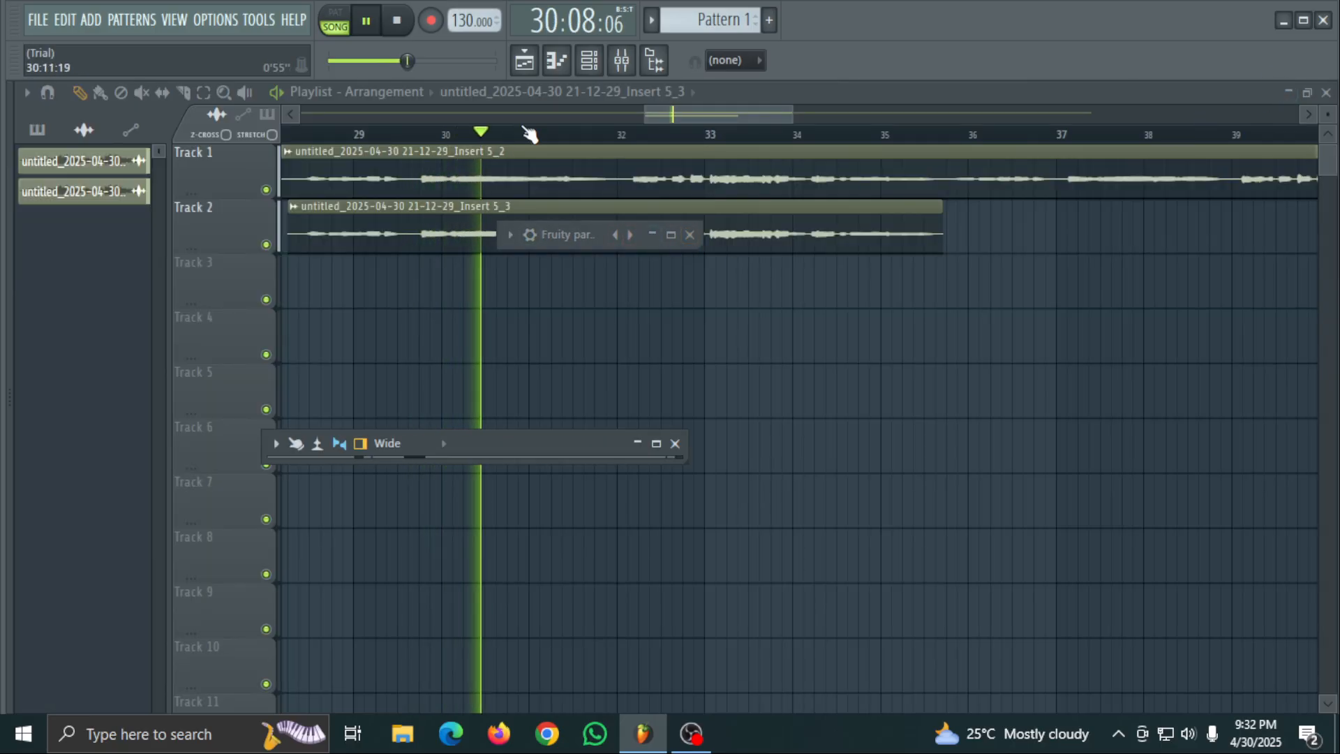
left_click_drag(512, 135, 498, 178)
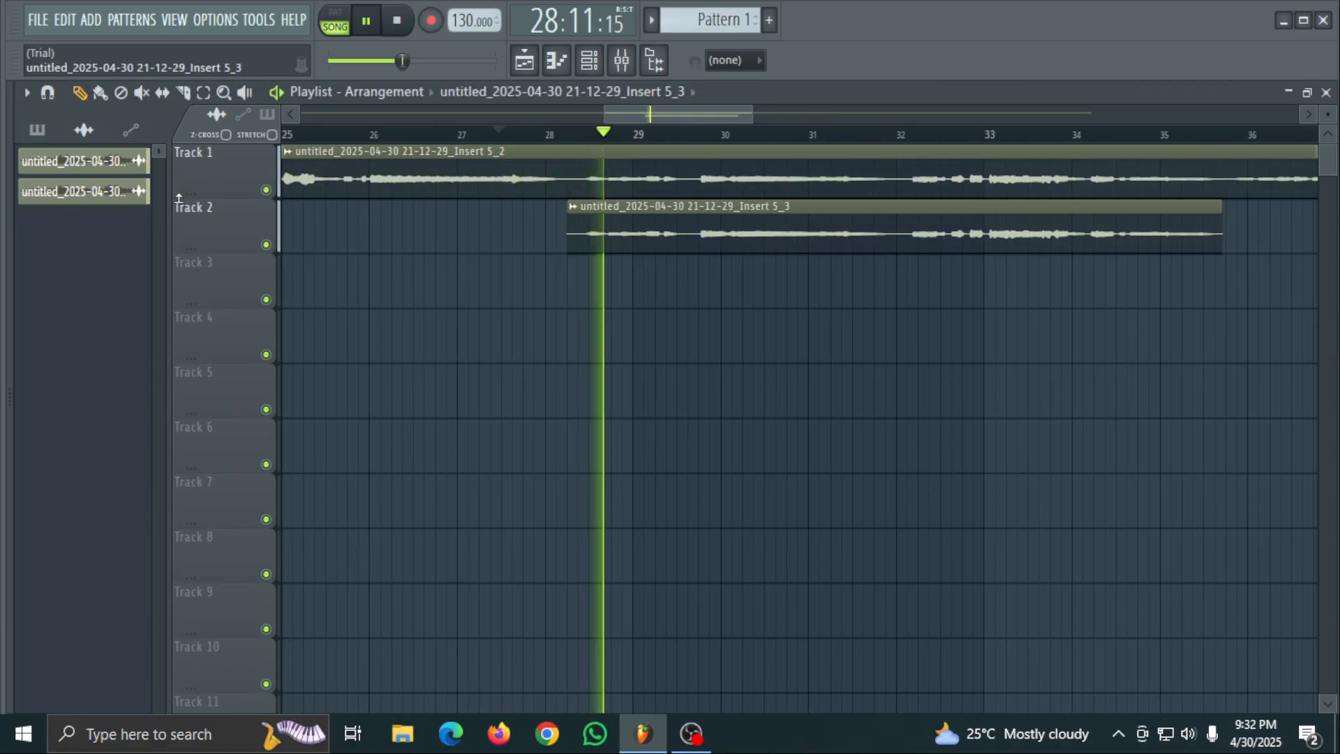
left_click(266, 190)
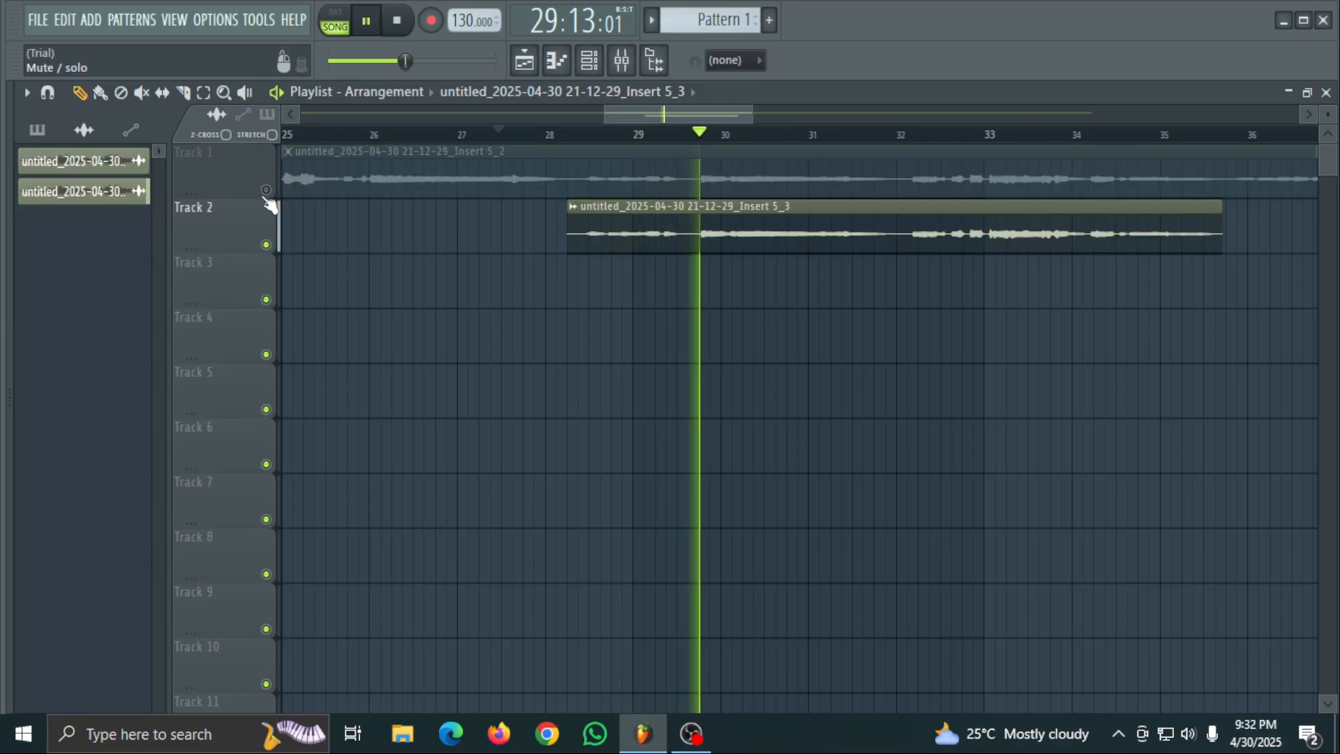
key("space")
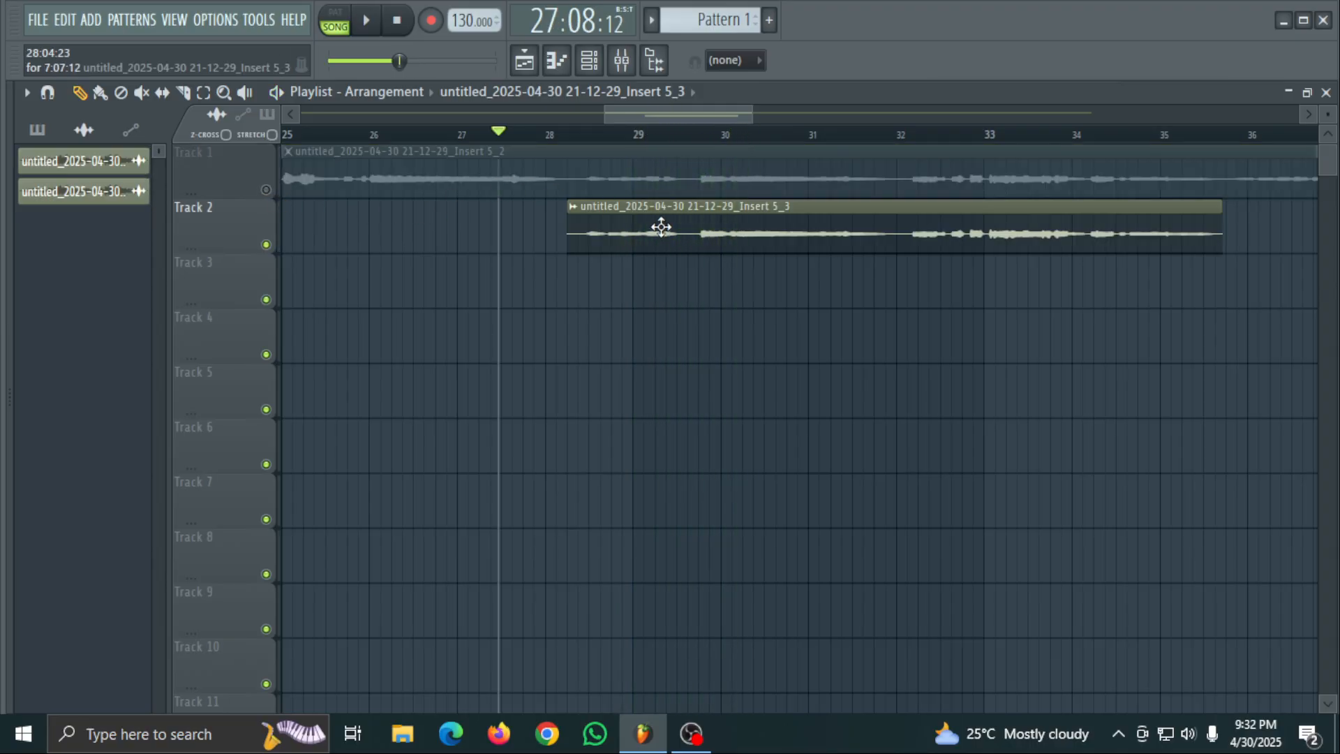
- Check Insert 12 in the maximized mixer, return to the playlist, and play the song from 27:08:12 with Track 1 muted
left_click(622, 61)
left_click(649, 445)
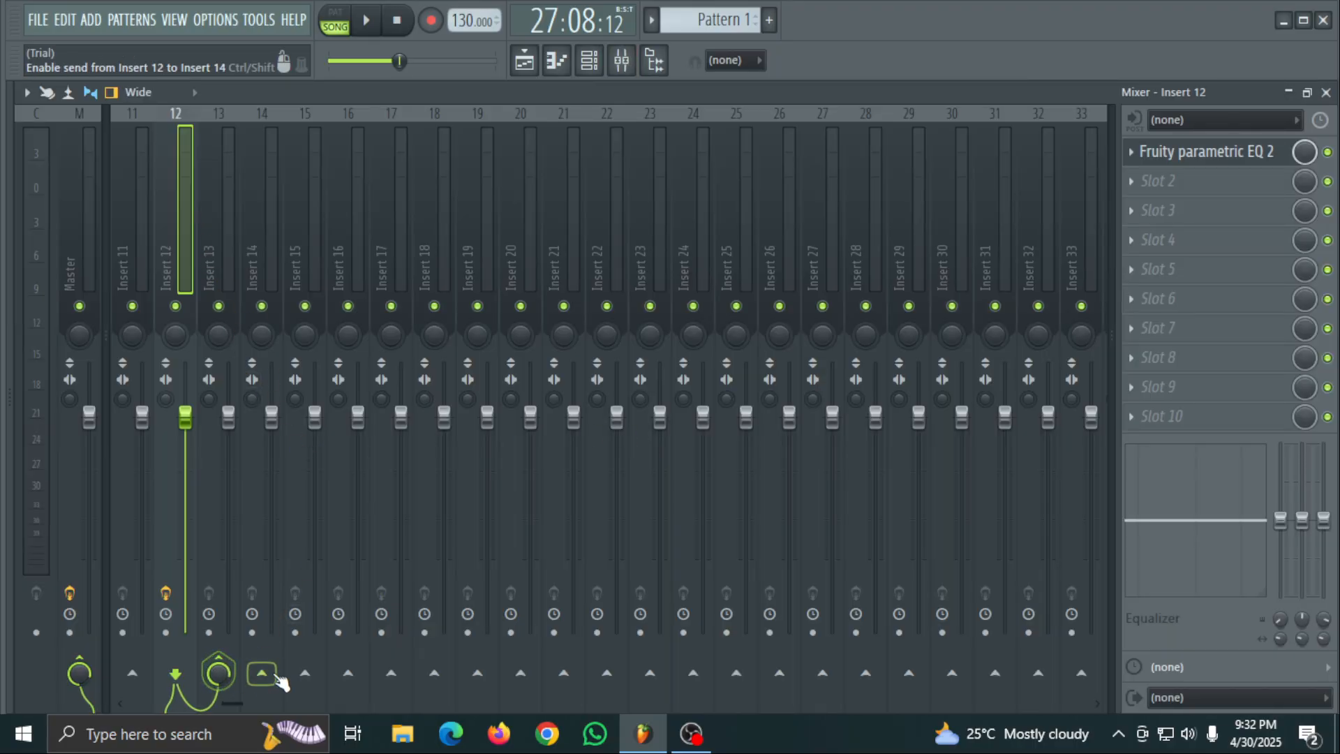
left_click(1287, 95)
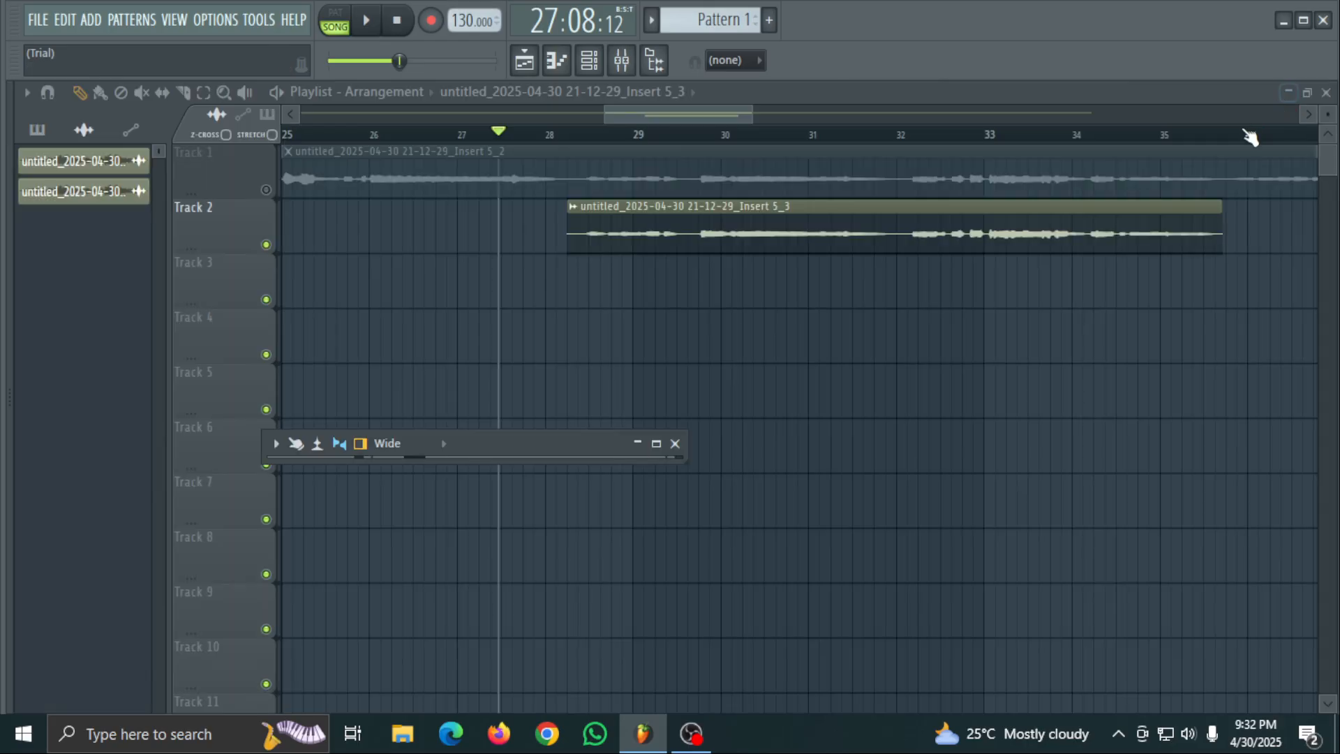
key("space")
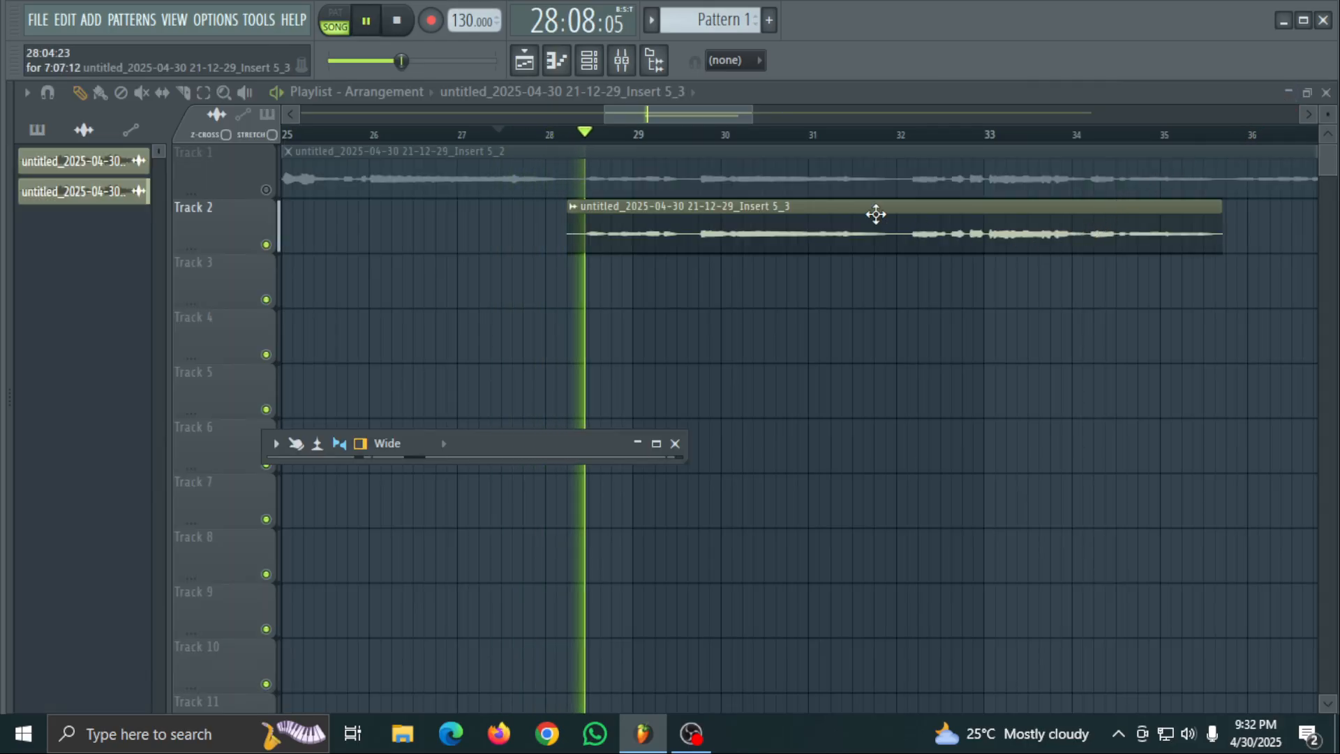
key("space")
key("space")
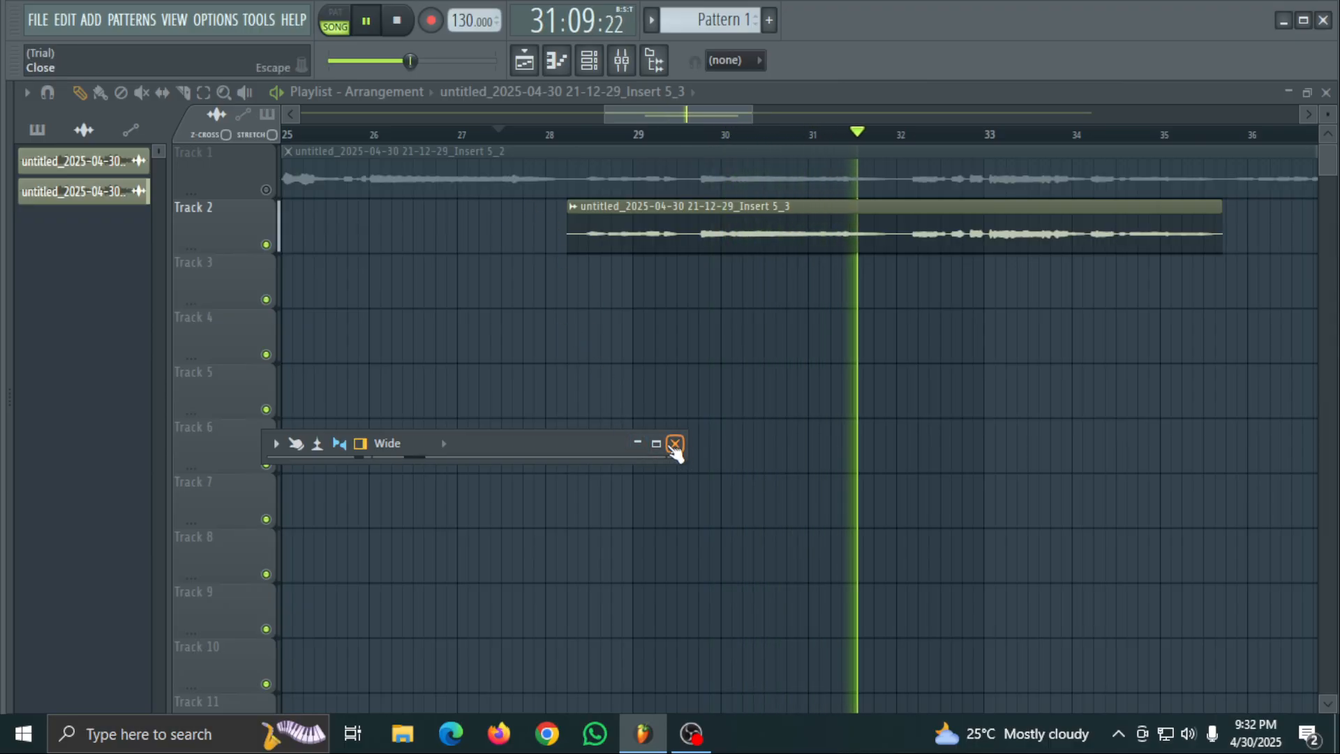
- Unmute Track 1, check its clip's channel settings, and open the maximized mixer at Insert 7
left_click(266, 190)
key("space")
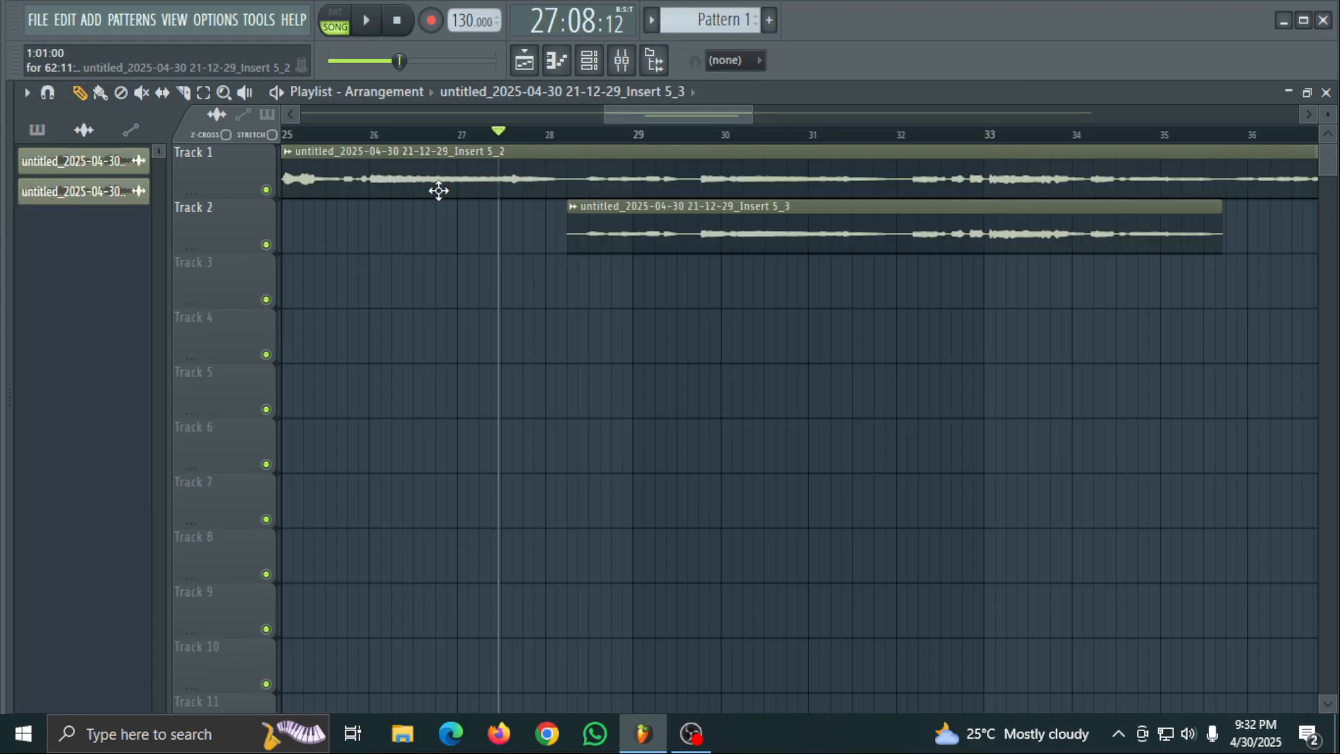
double_click(439, 151)
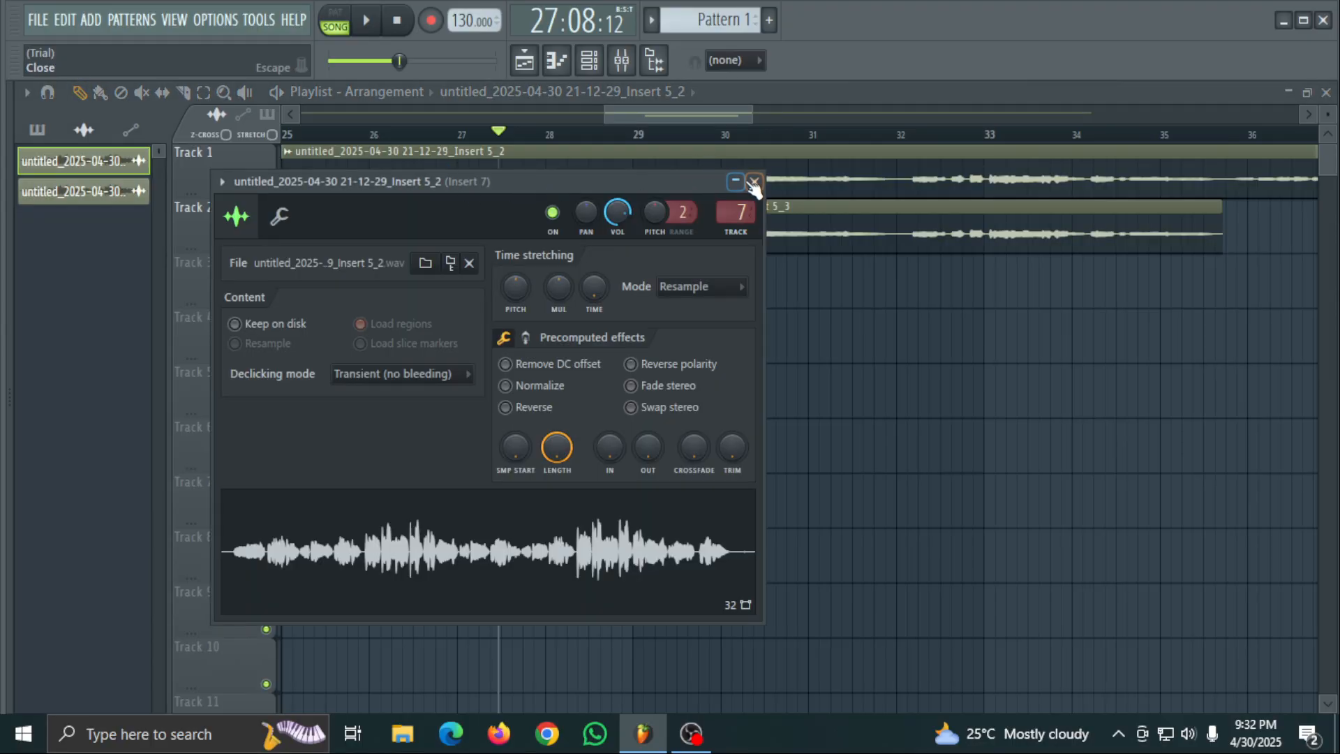
left_click(754, 183)
left_click(631, 68)
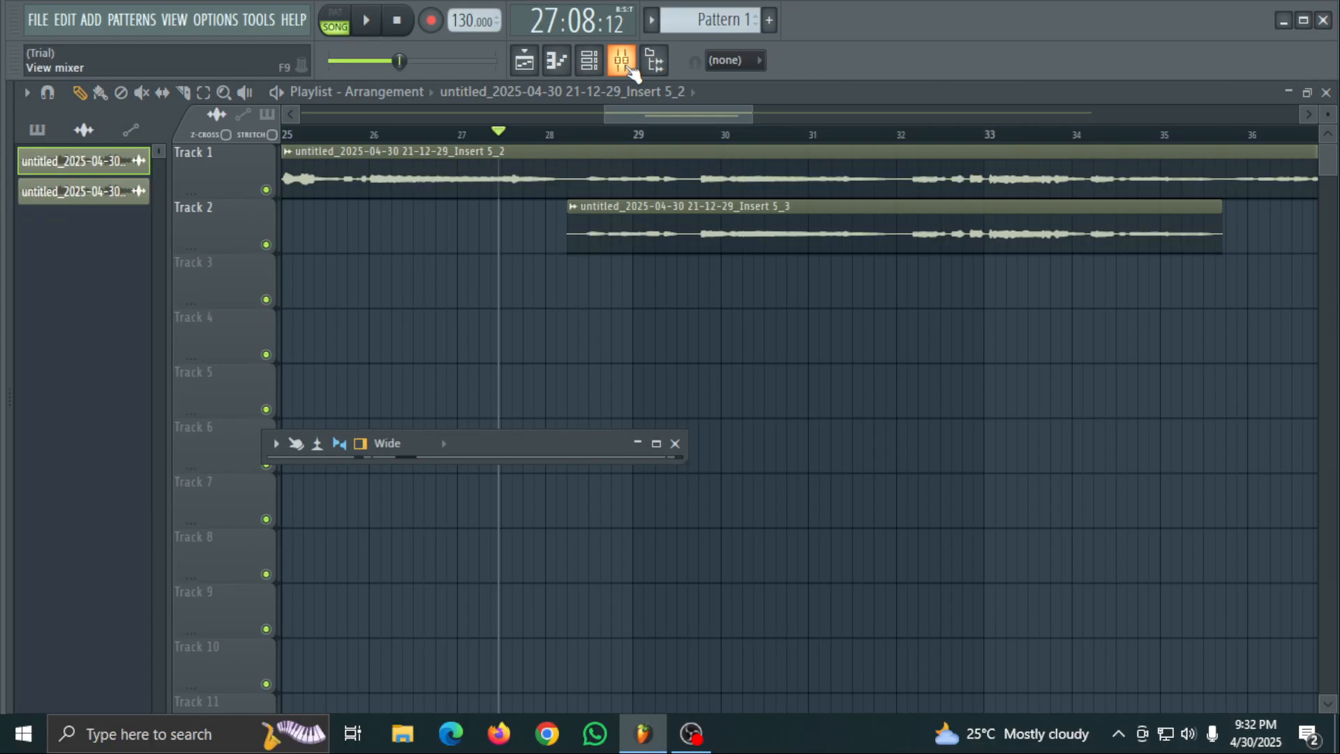
left_click(658, 444)
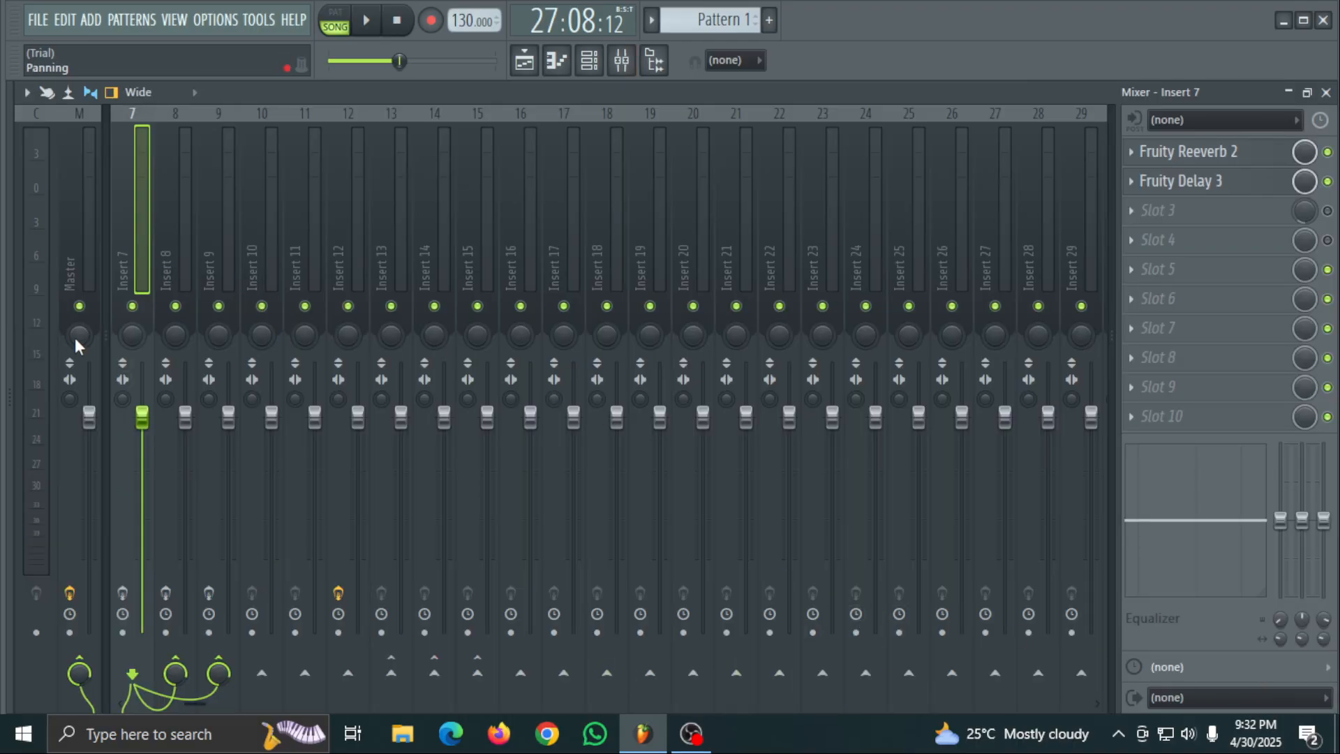
- Try a group separator in front of mixer Insert 7 and remove it again
right_click(131, 242)
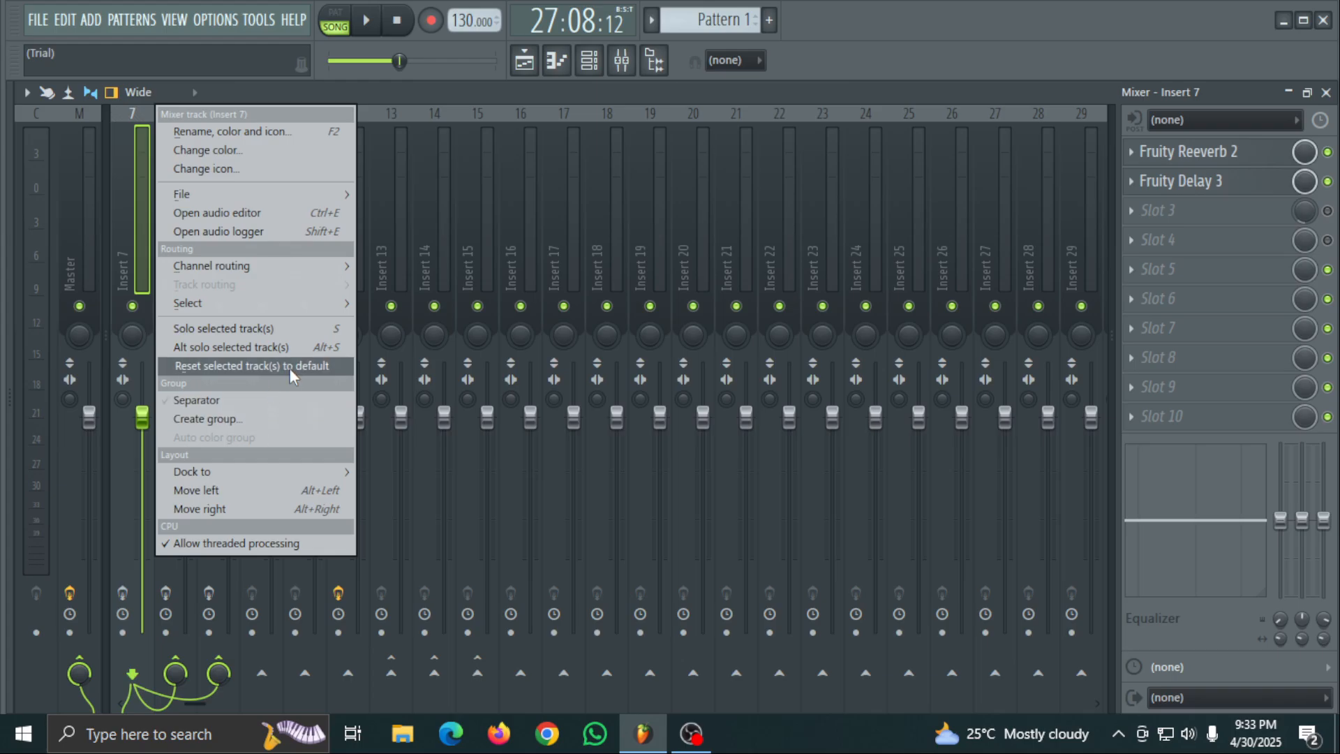
left_click(266, 408)
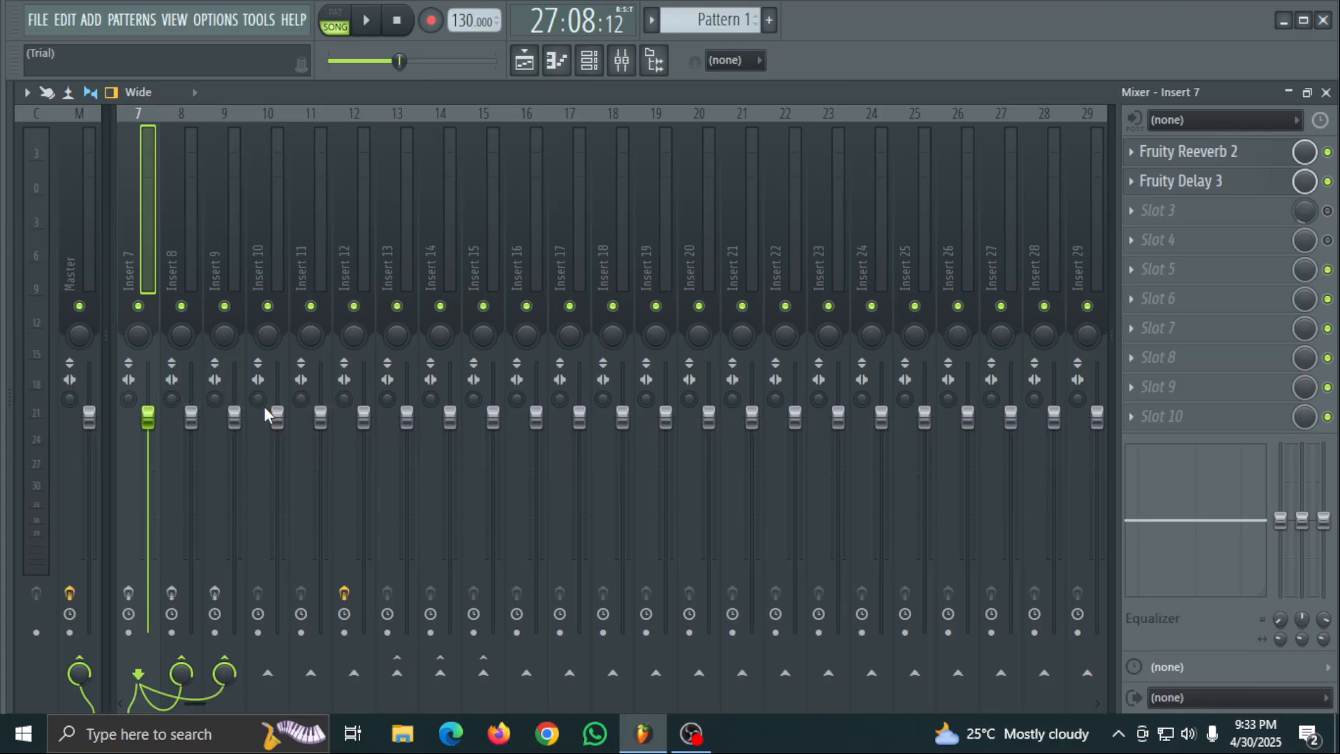
left_click(1288, 92)
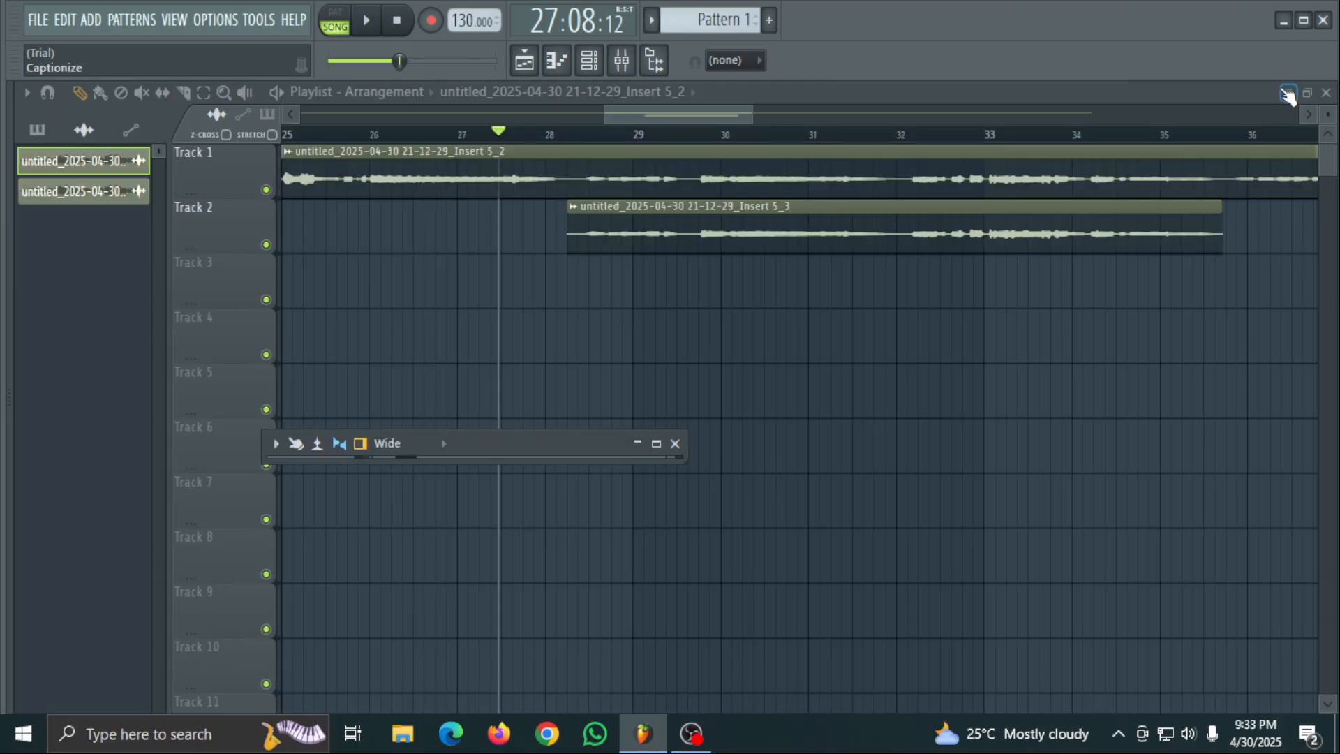
left_click(662, 445)
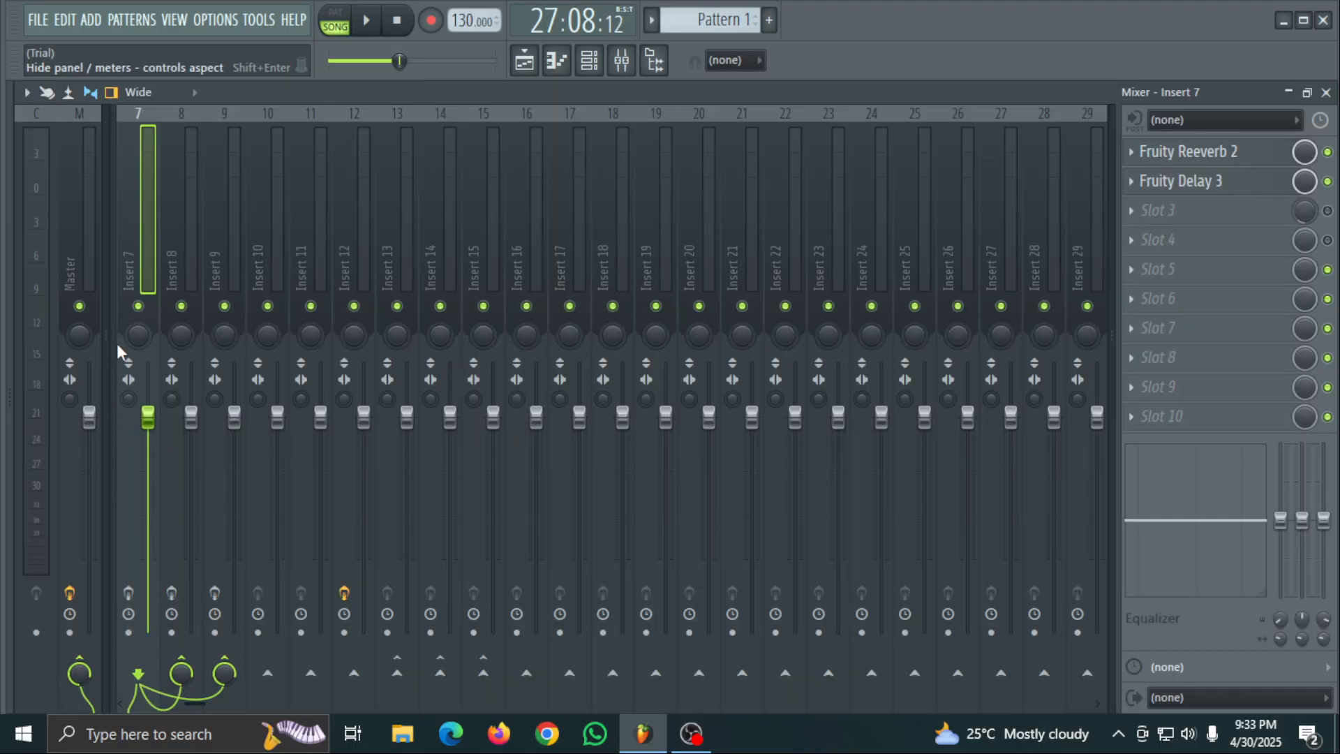
right_click(129, 195)
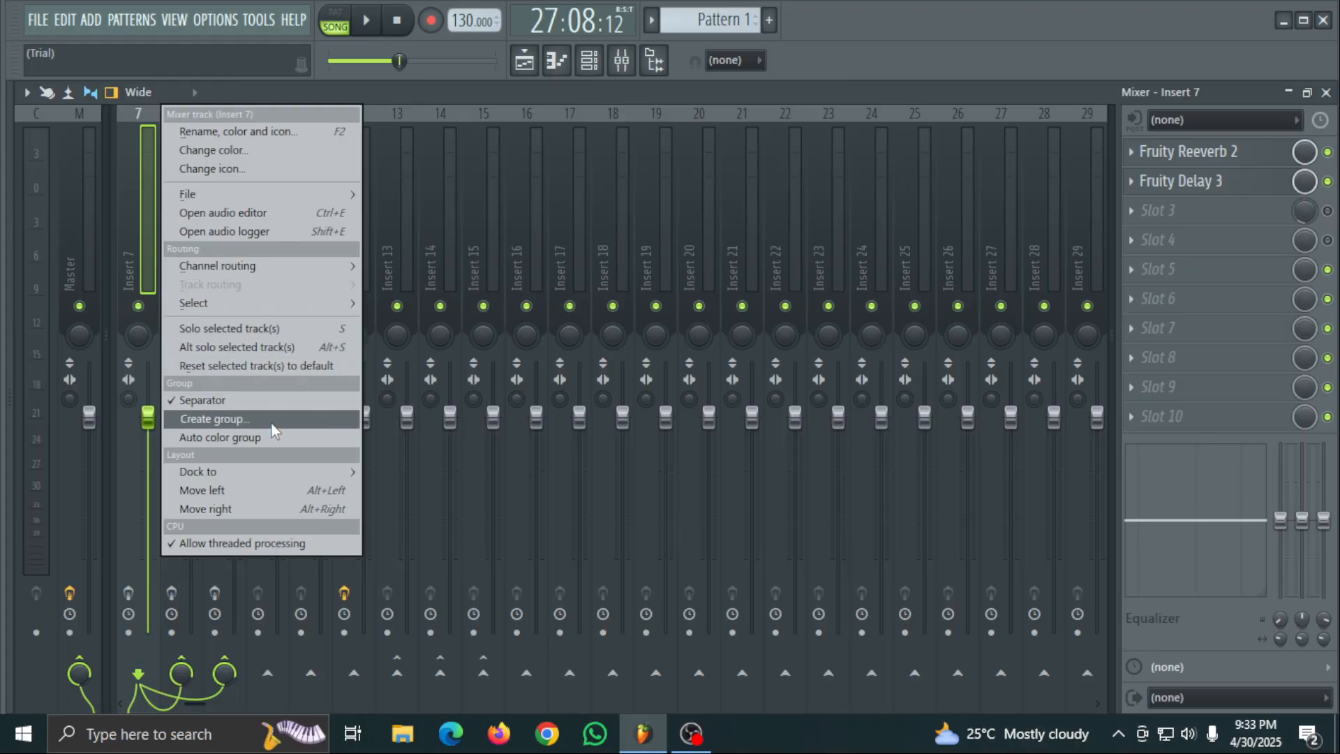
left_click(202, 401)
- Mute mixer Insert 7, set its volume to initialize with the song at this position, and return to the playlist
right_click(131, 244)
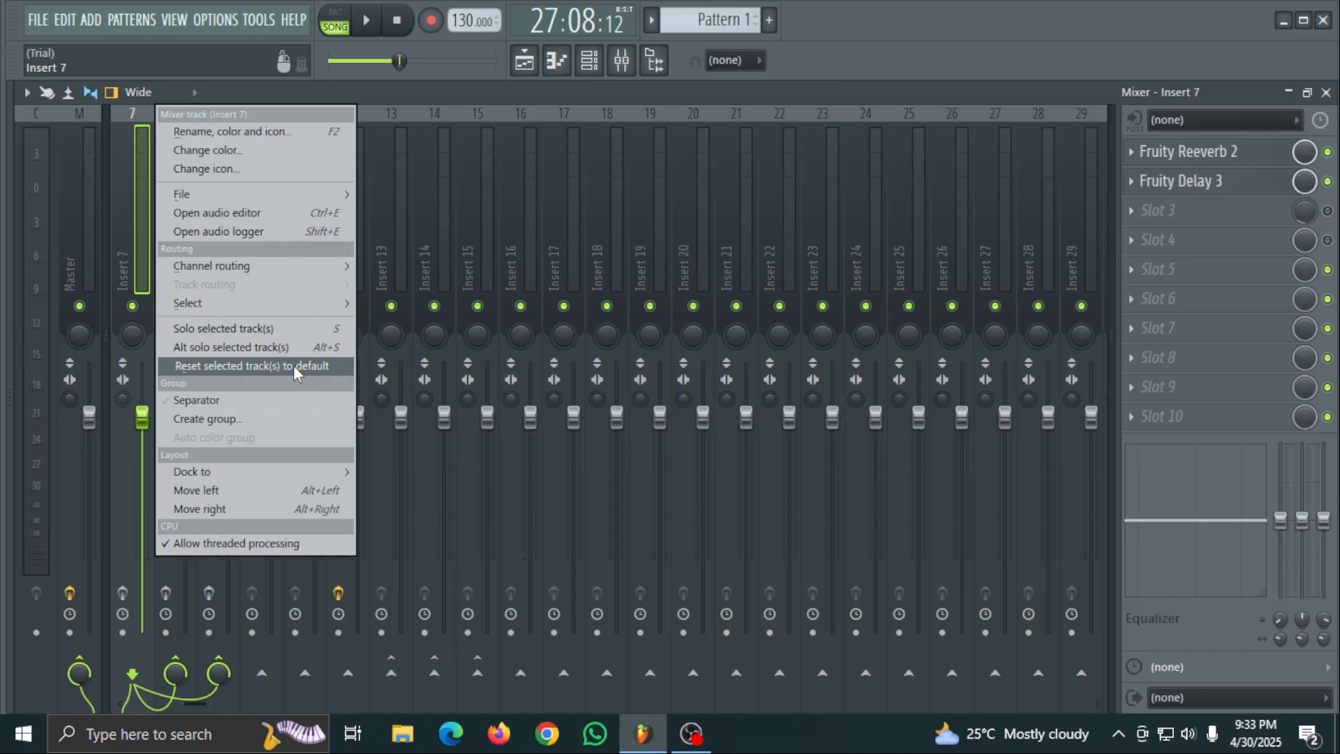
mouse_move(255, 268)
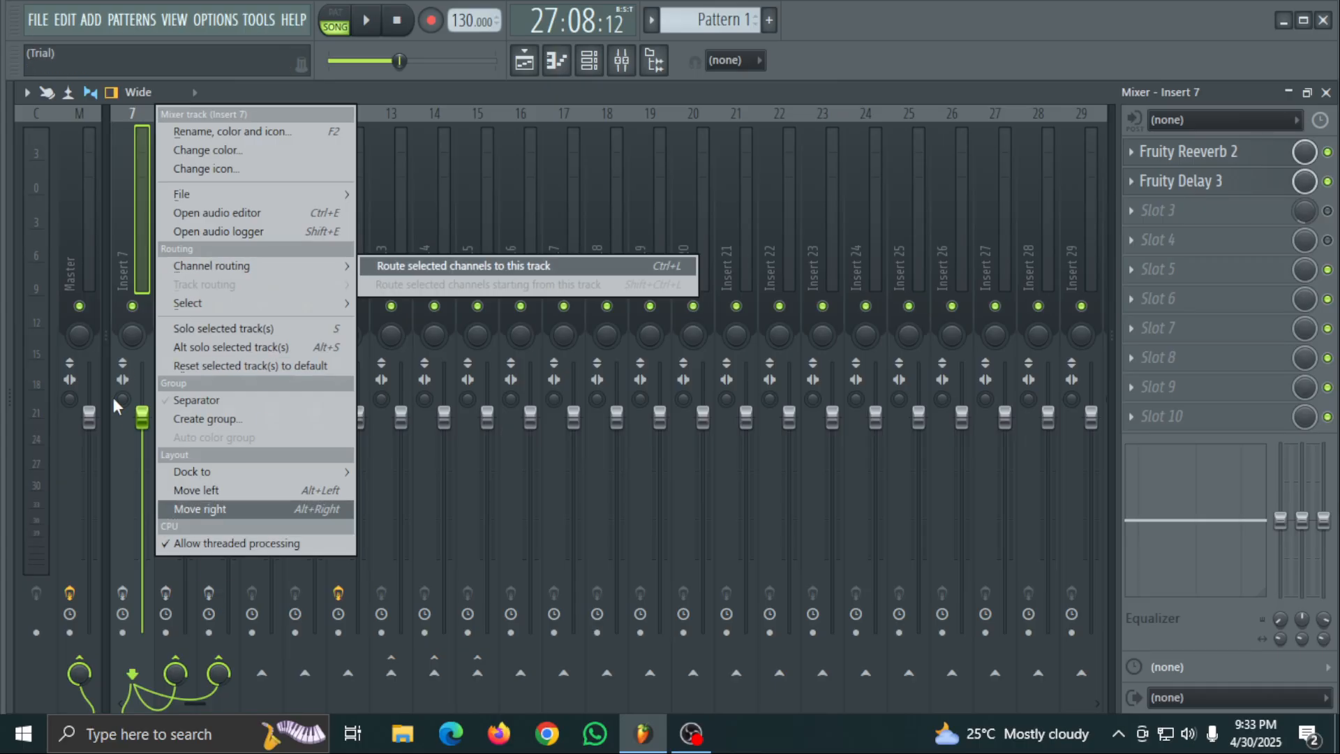
left_click(125, 307)
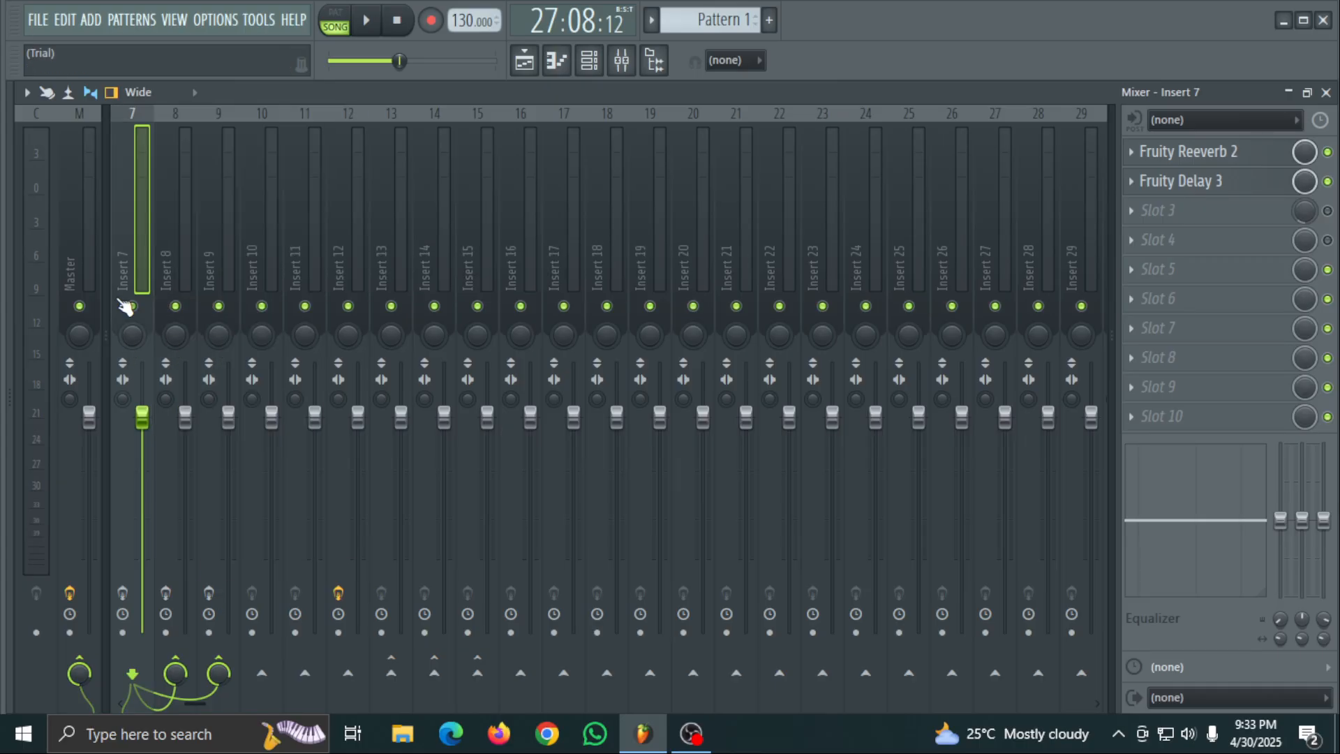
right_click(144, 416)
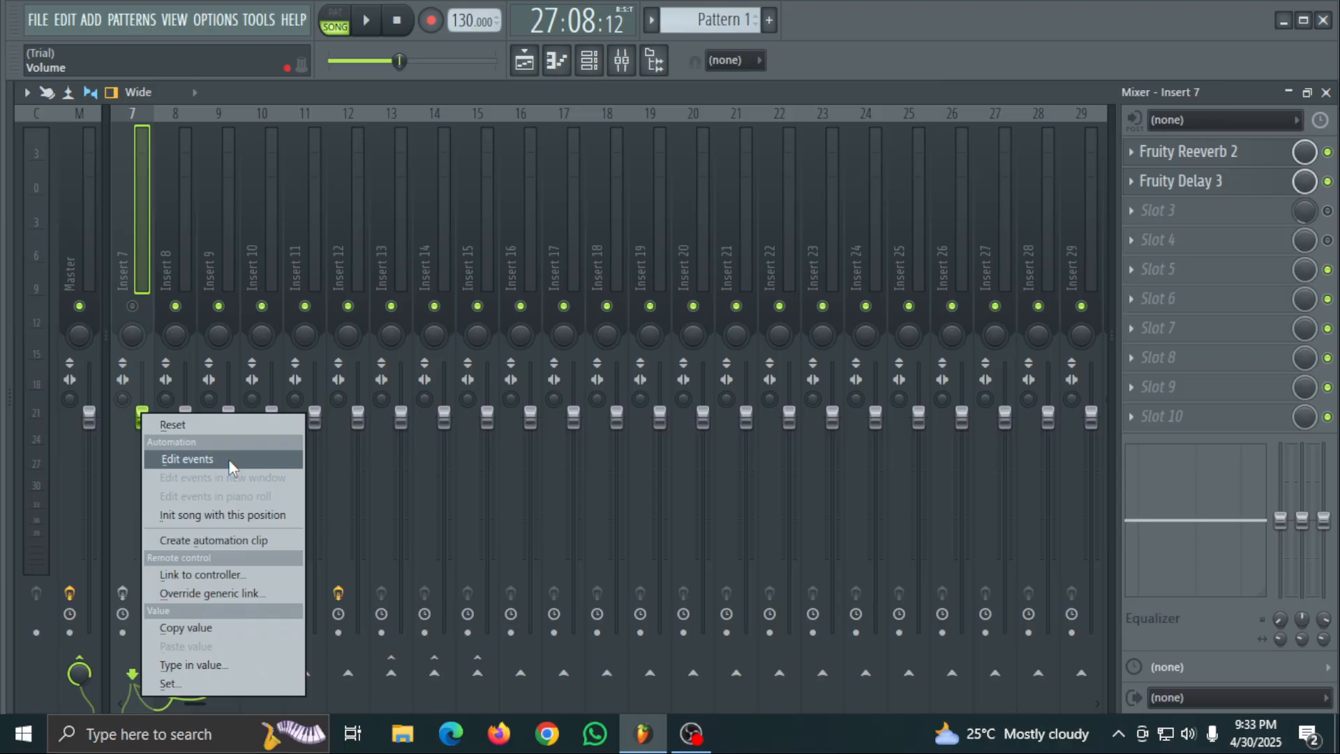
left_click(240, 521)
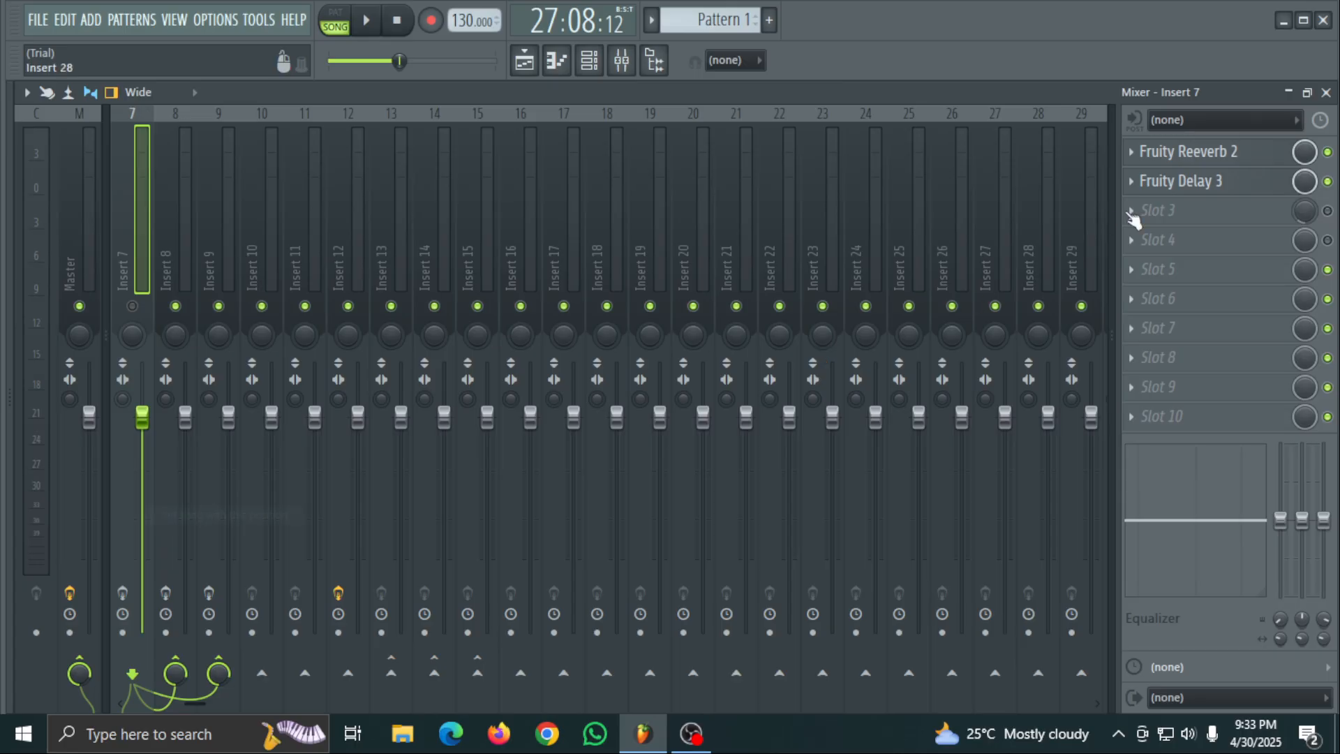
left_click(1288, 91)
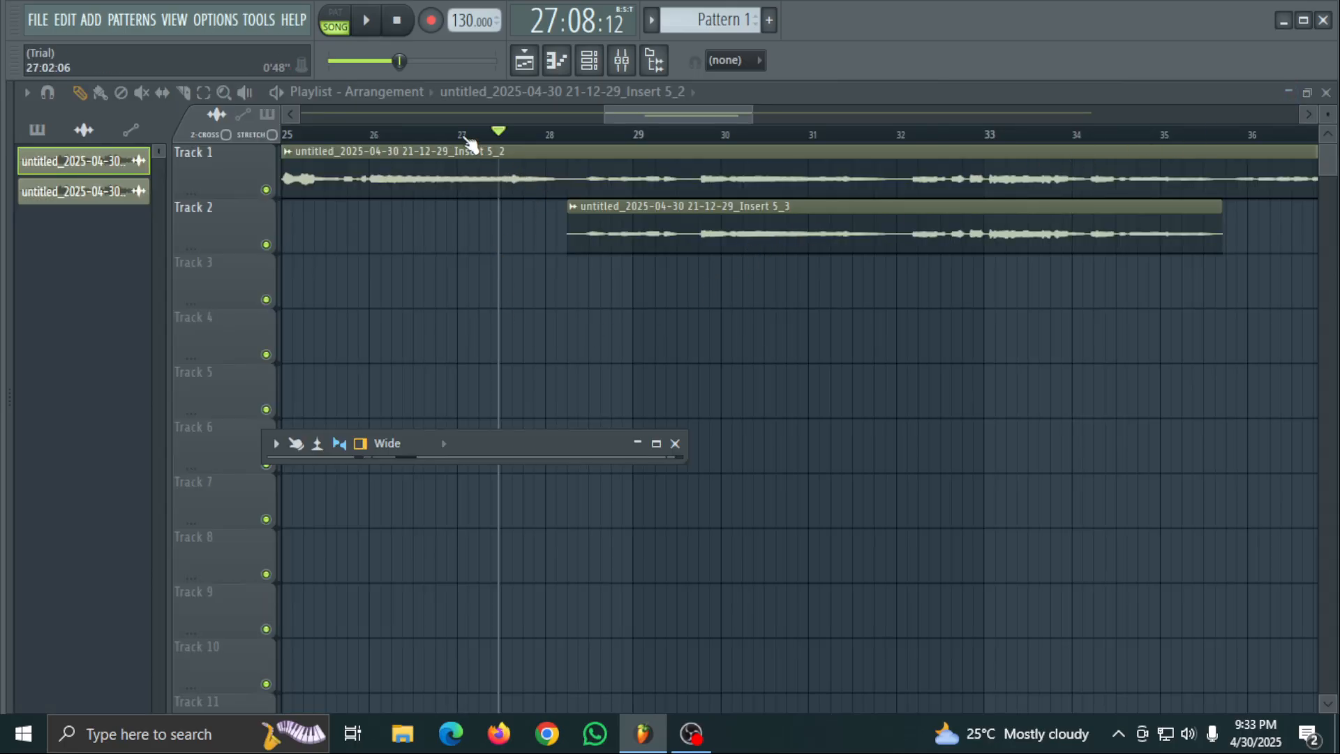
- Open and close the volume event editor of Insert 7, and copy its volume fader value
left_click(656, 444)
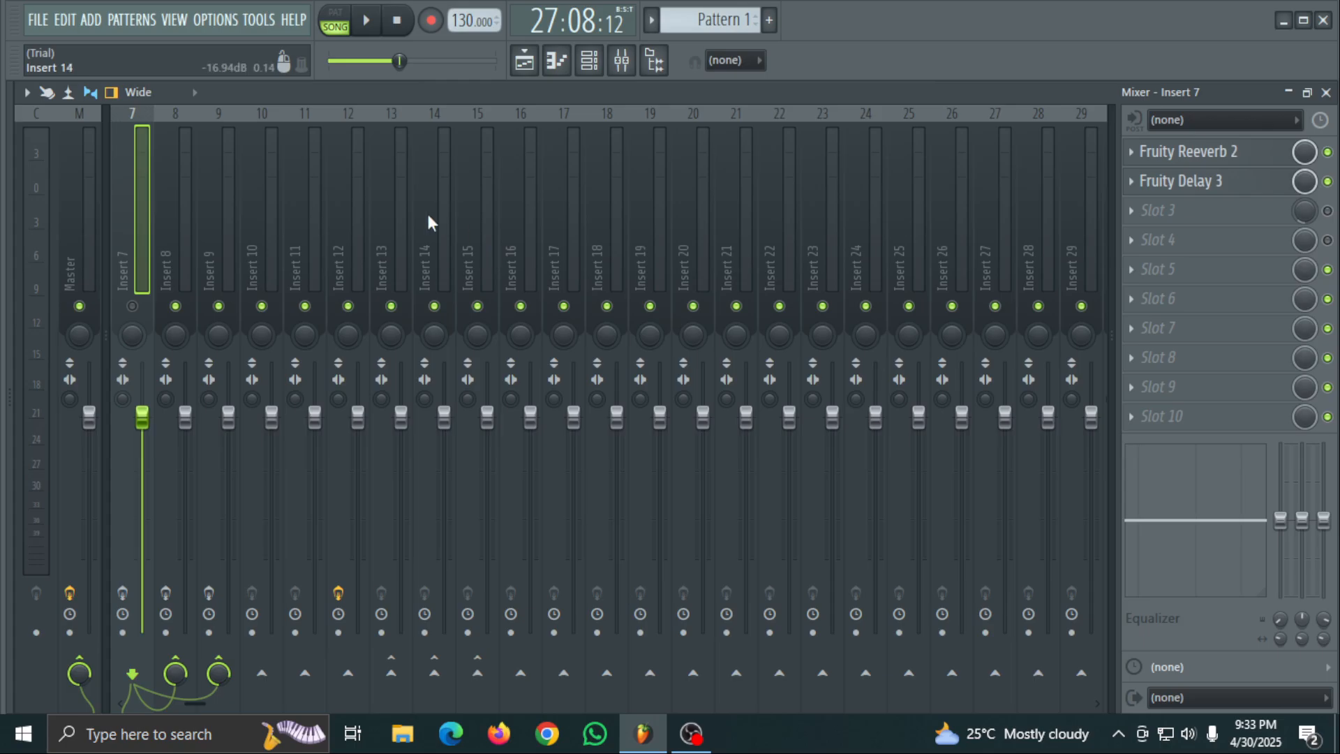
right_click(144, 421)
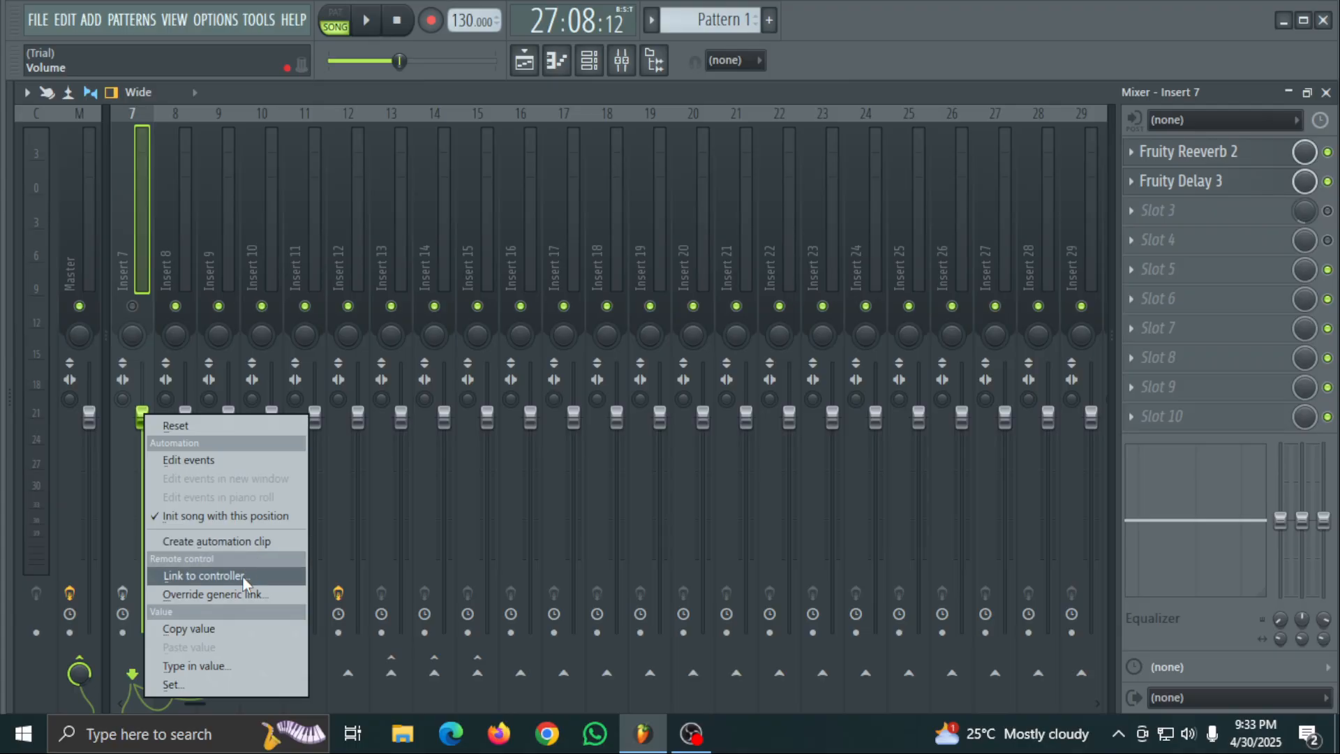
left_click(203, 458)
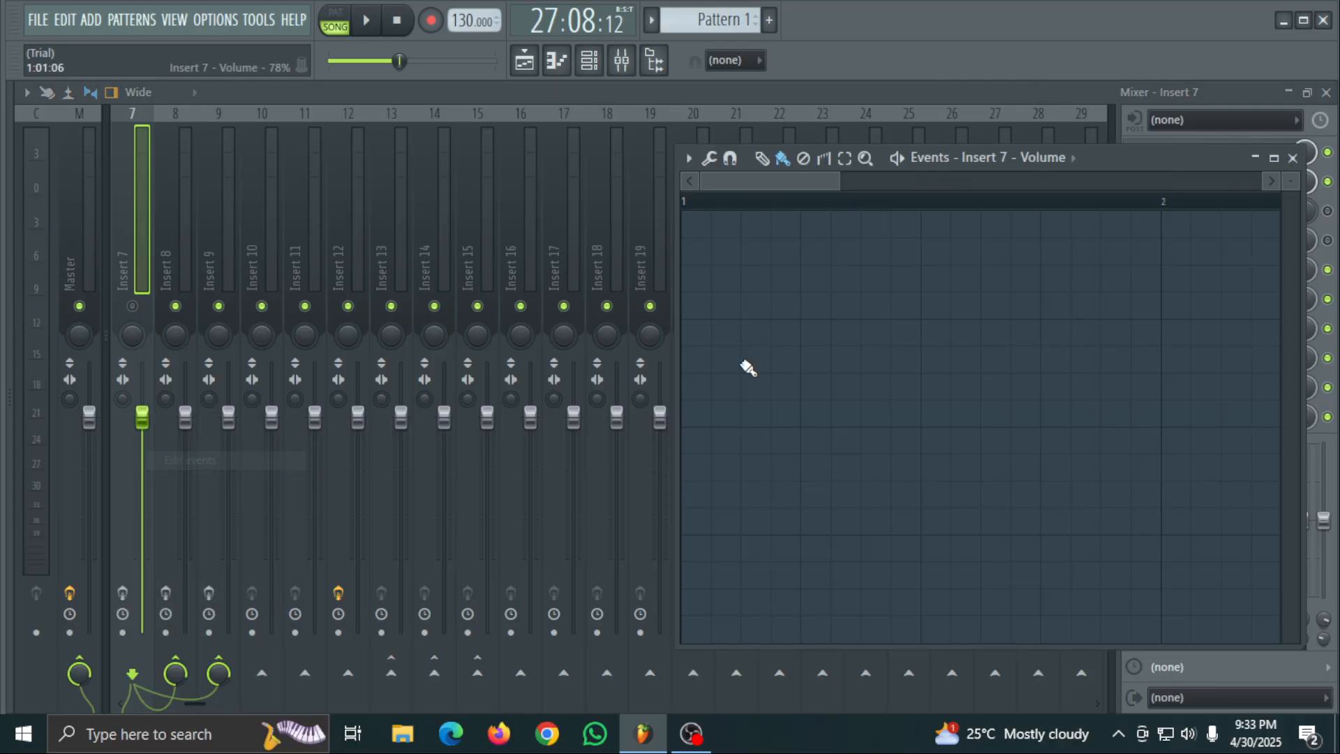
left_click(1293, 158)
right_click(143, 416)
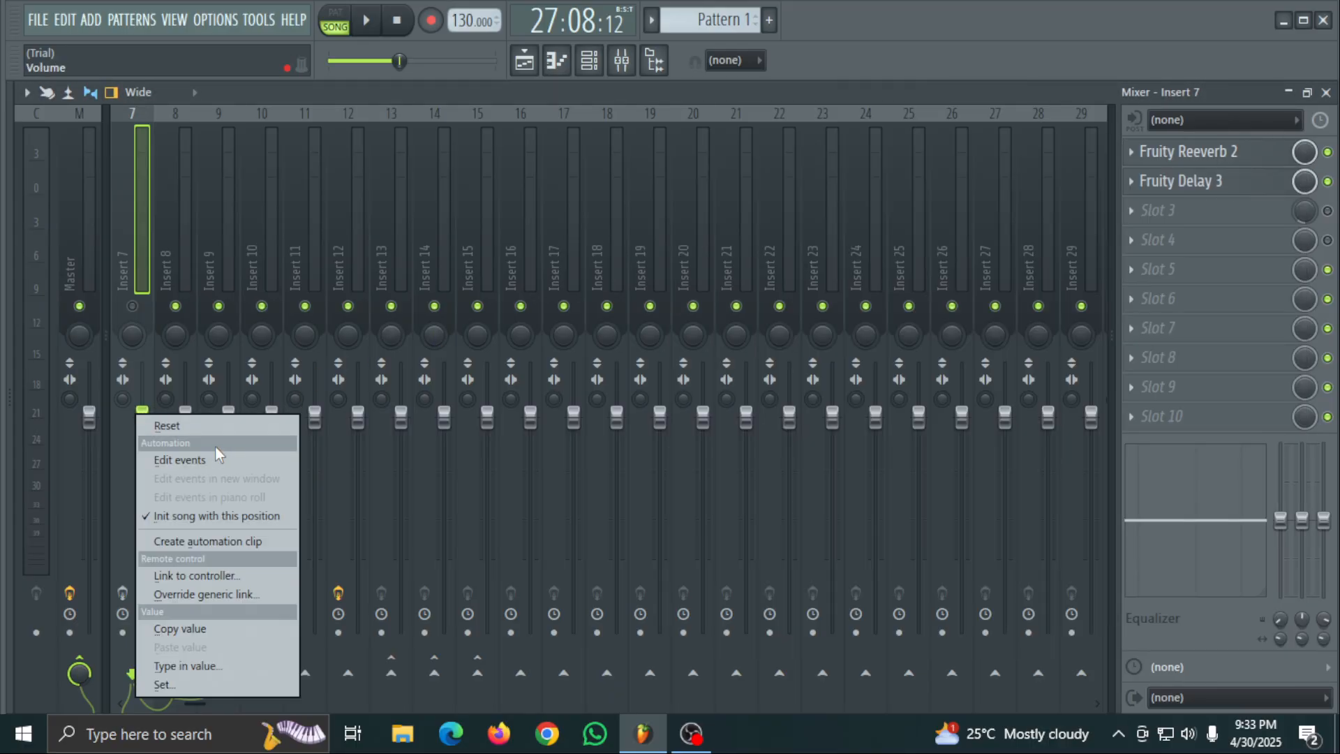
left_click(215, 632)
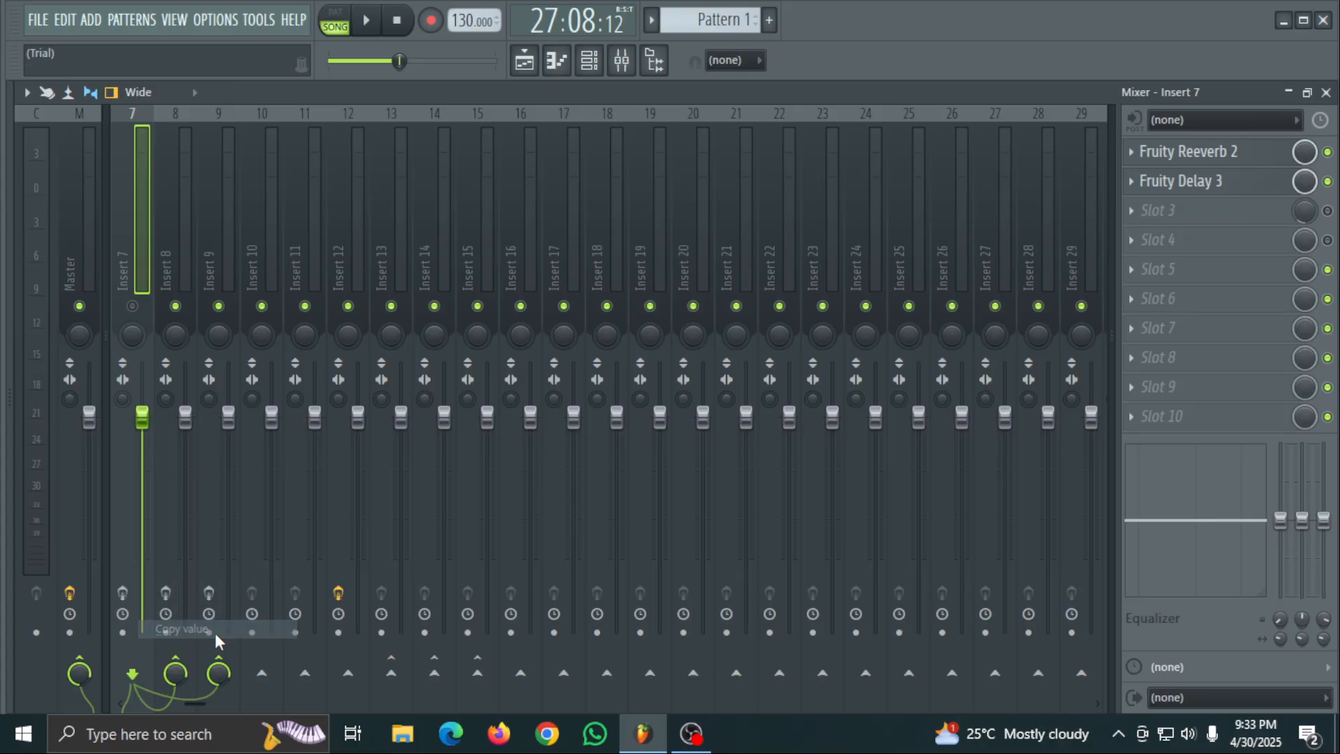
left_click(1296, 98)
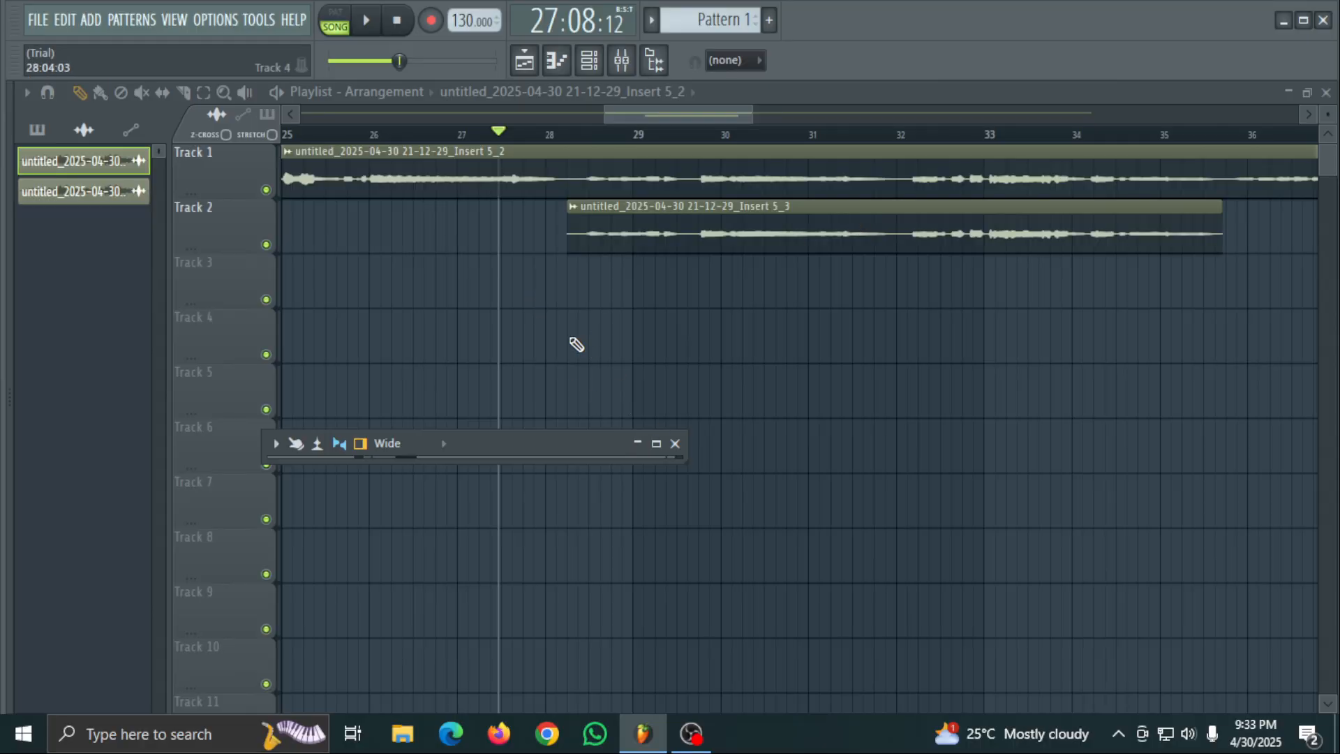
left_click(559, 277)
right_click(711, 283)
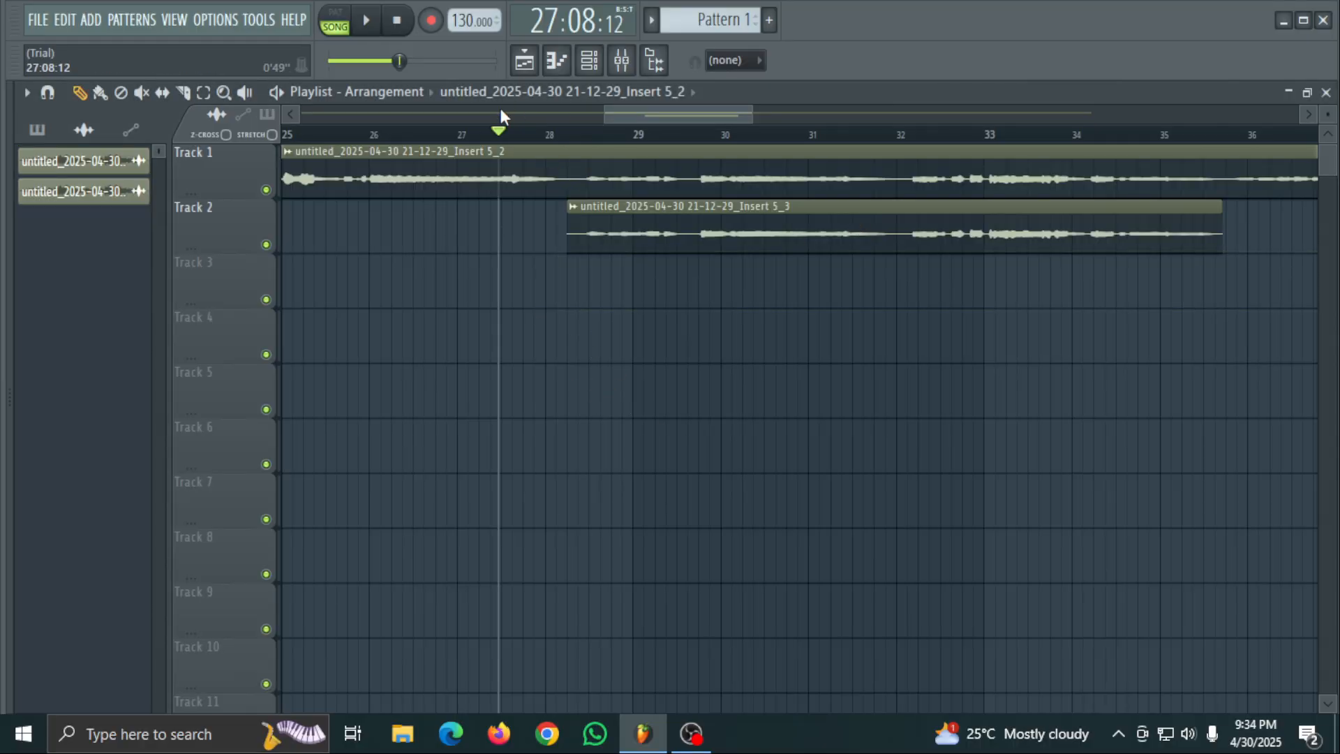
- Override the generic link of Insert 7's volume fader, accepting the default link settings
left_click(621, 60)
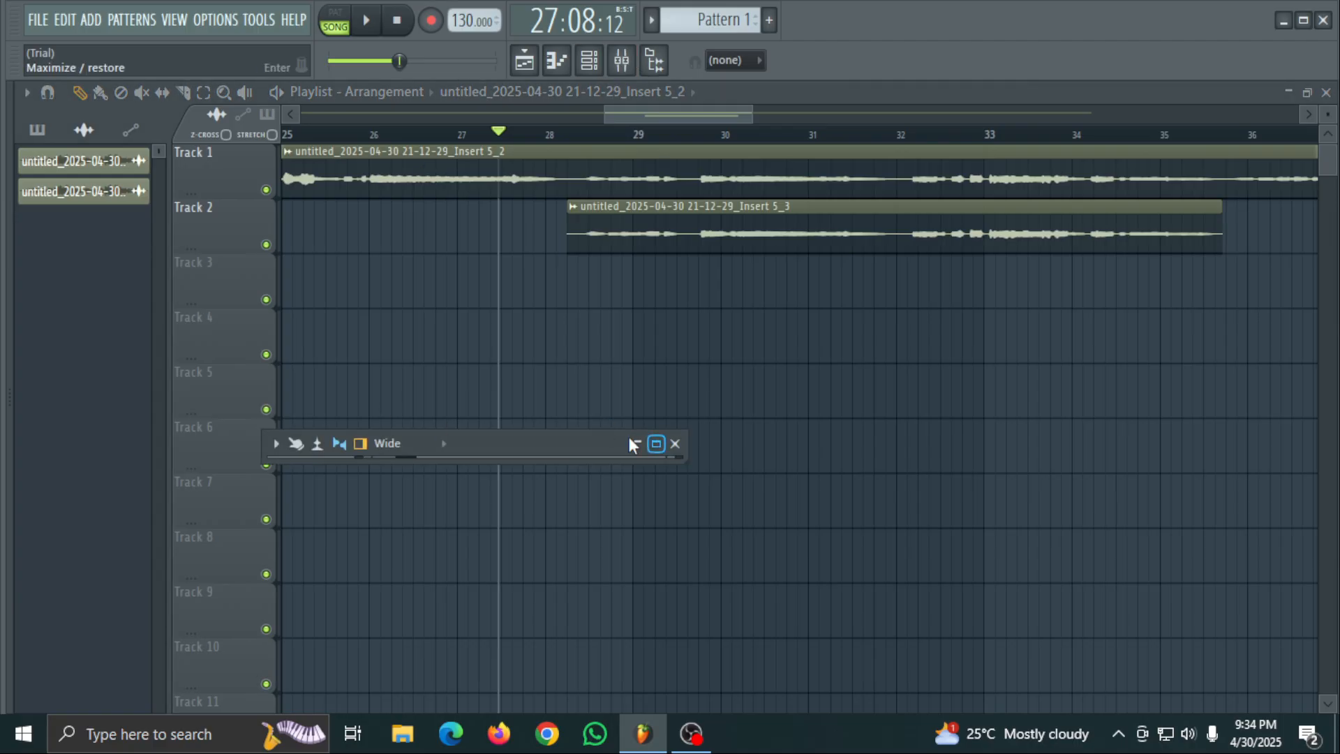
left_click(657, 444)
right_click(143, 418)
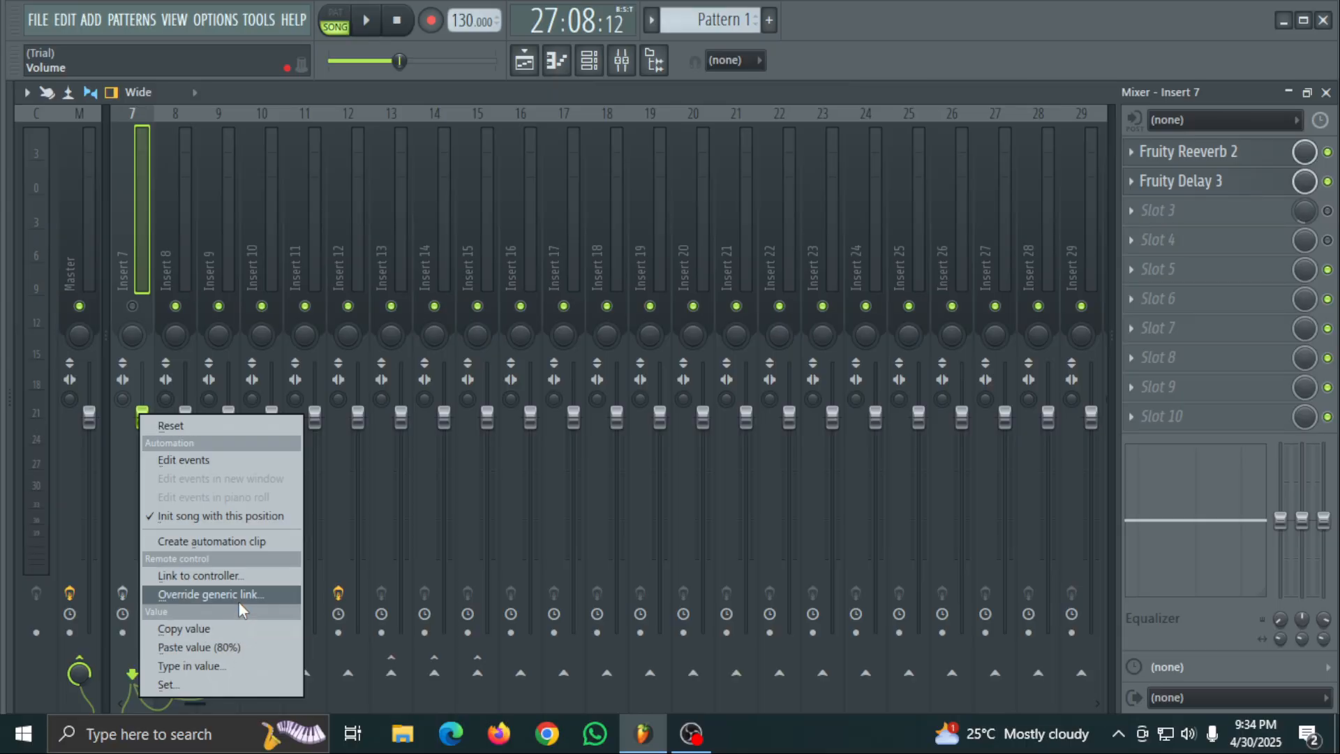
left_click(261, 594)
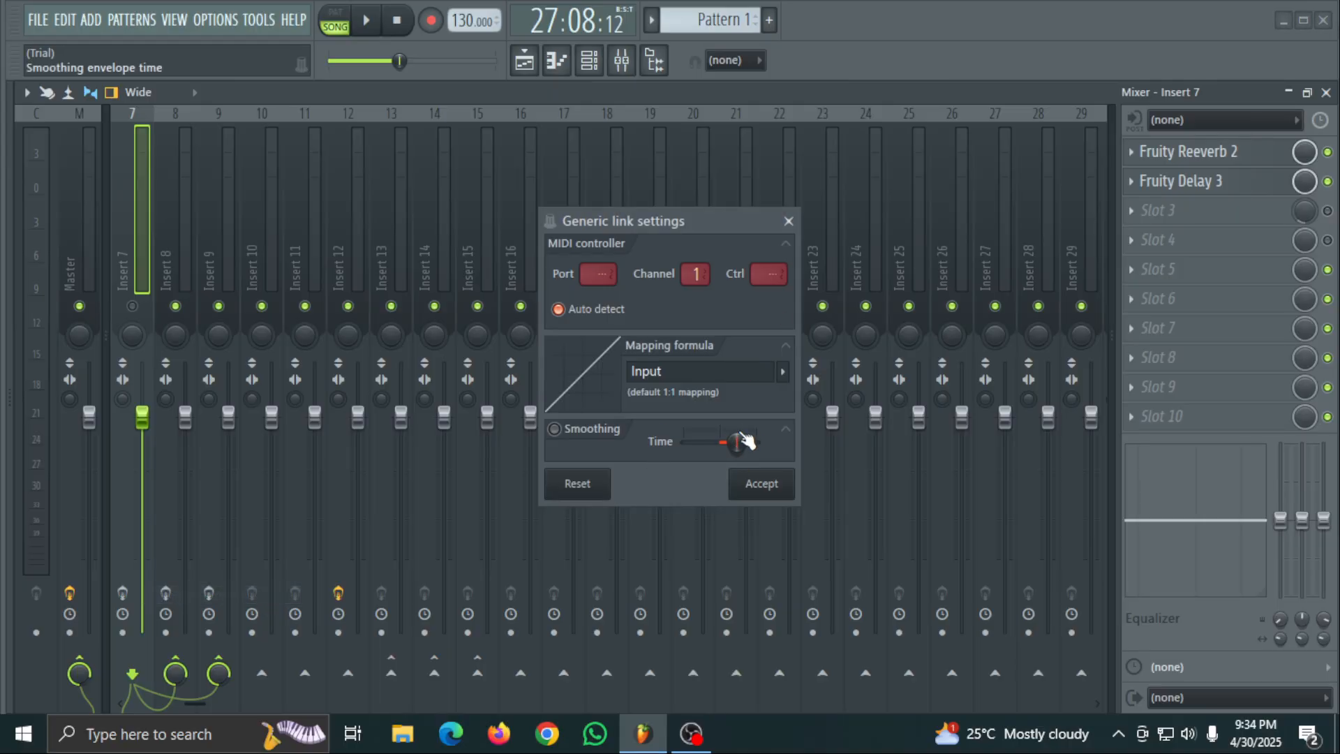
left_click(760, 495)
- Paste the copied 80% value onto Insert 7's volume fader
left_click(1288, 92)
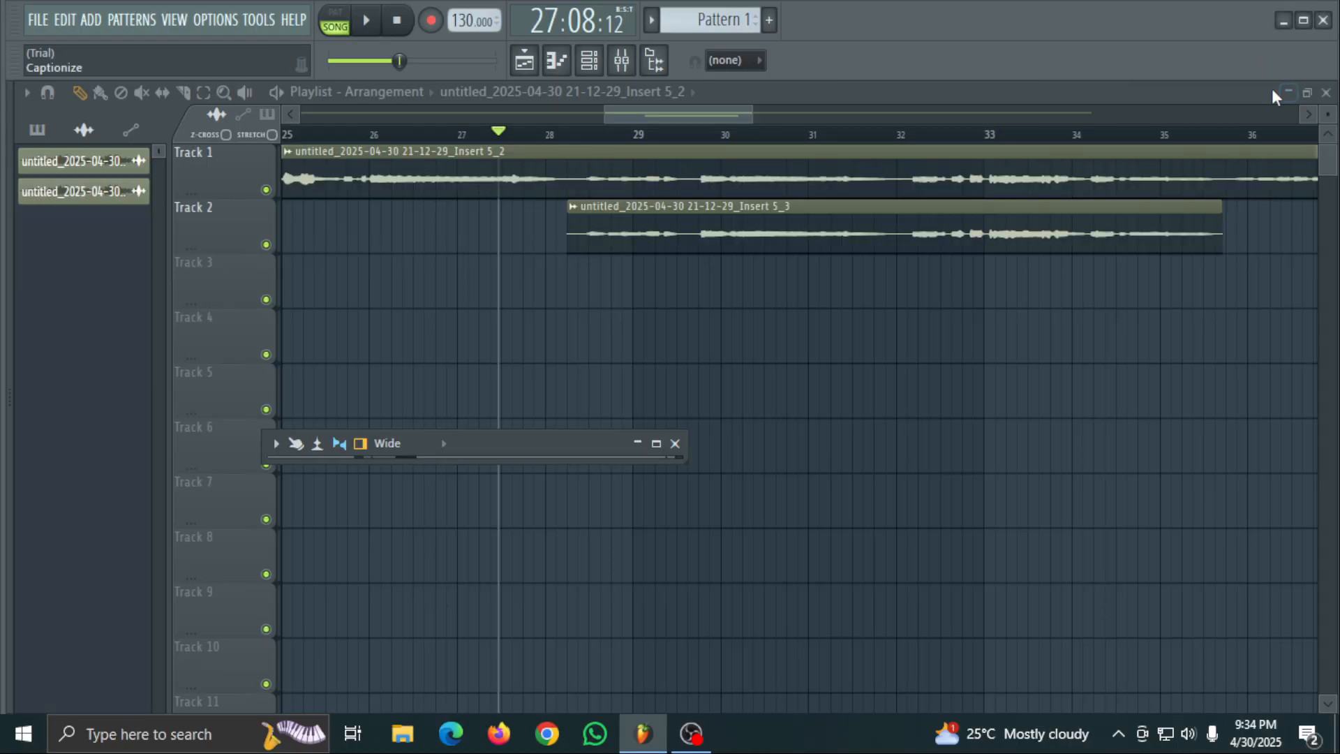
left_click(656, 444)
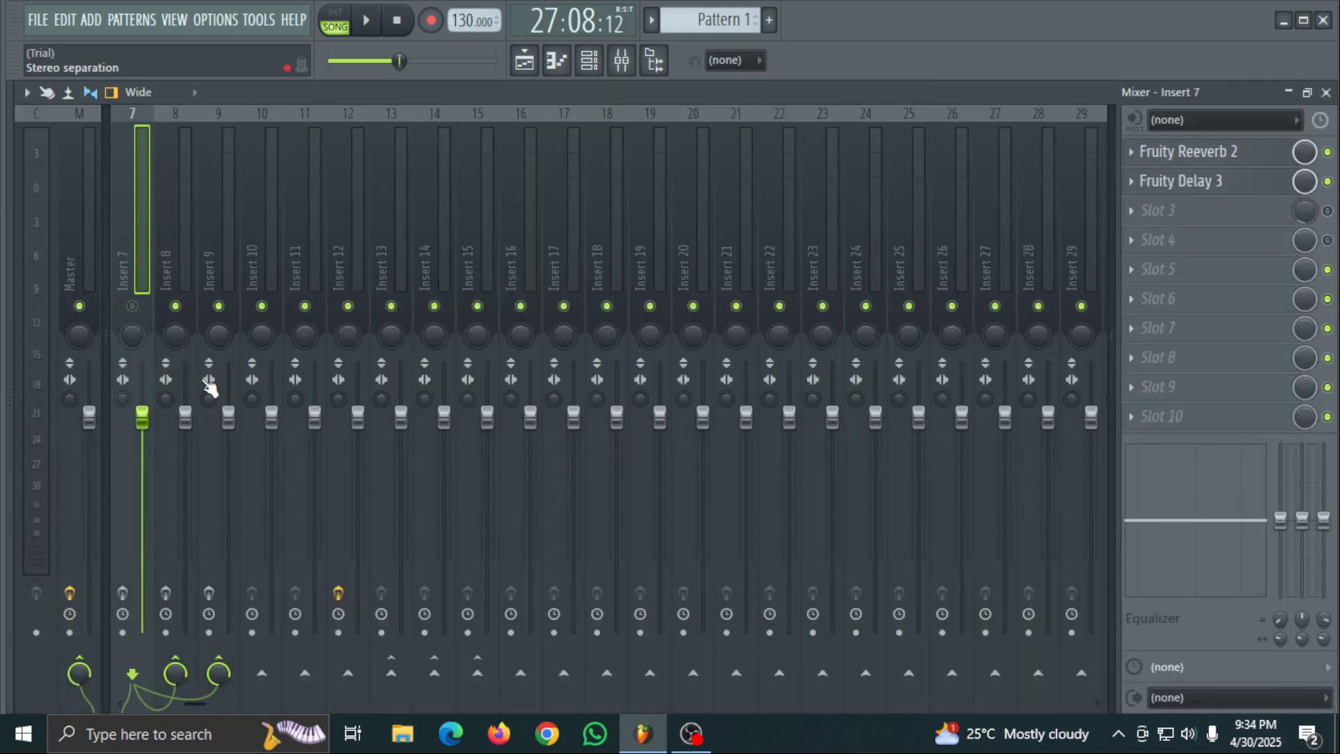
right_click(142, 417)
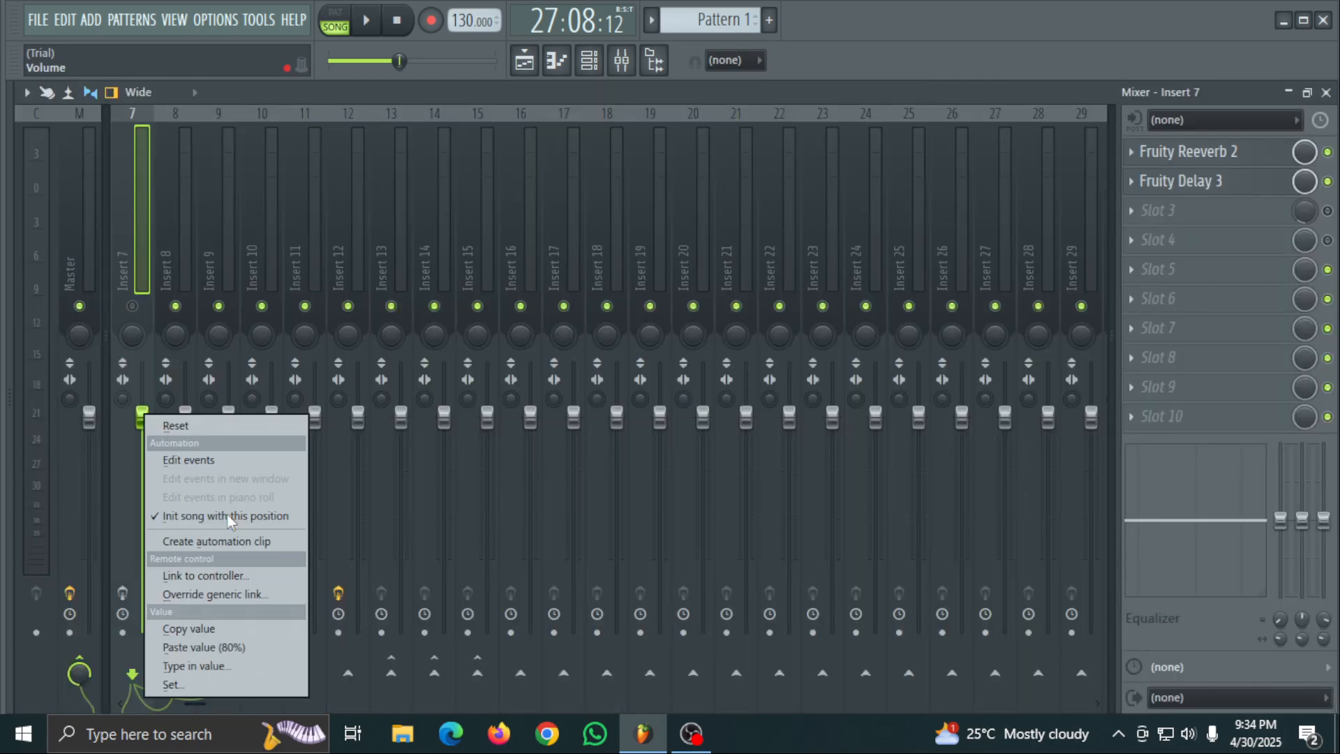
left_click(232, 647)
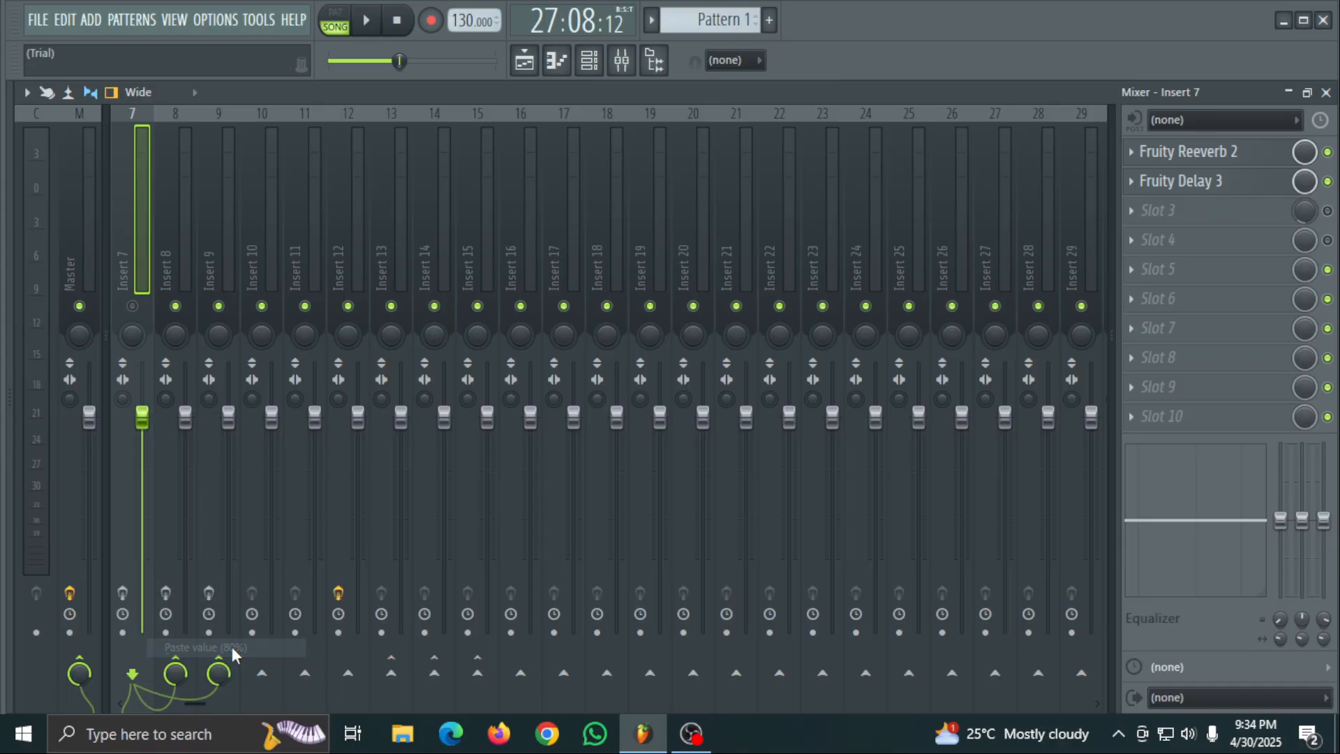
right_click(169, 400)
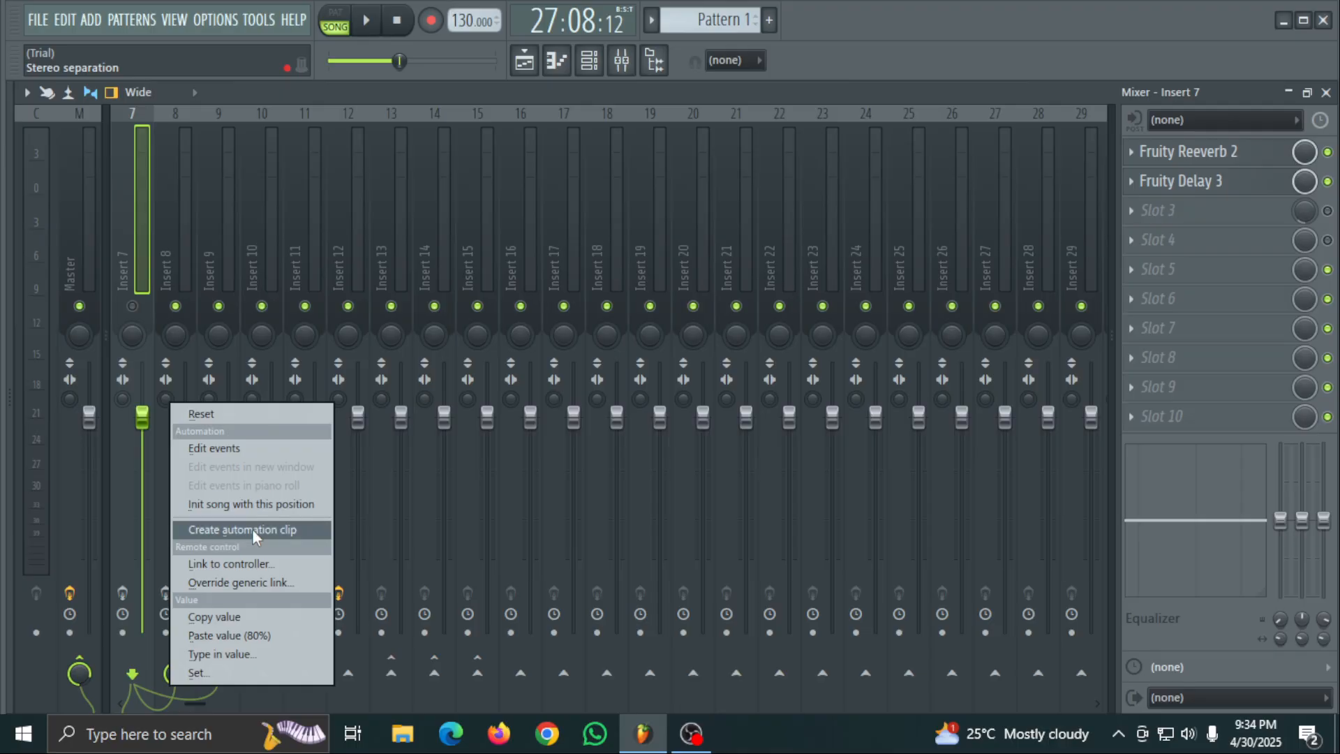
left_click(243, 566)
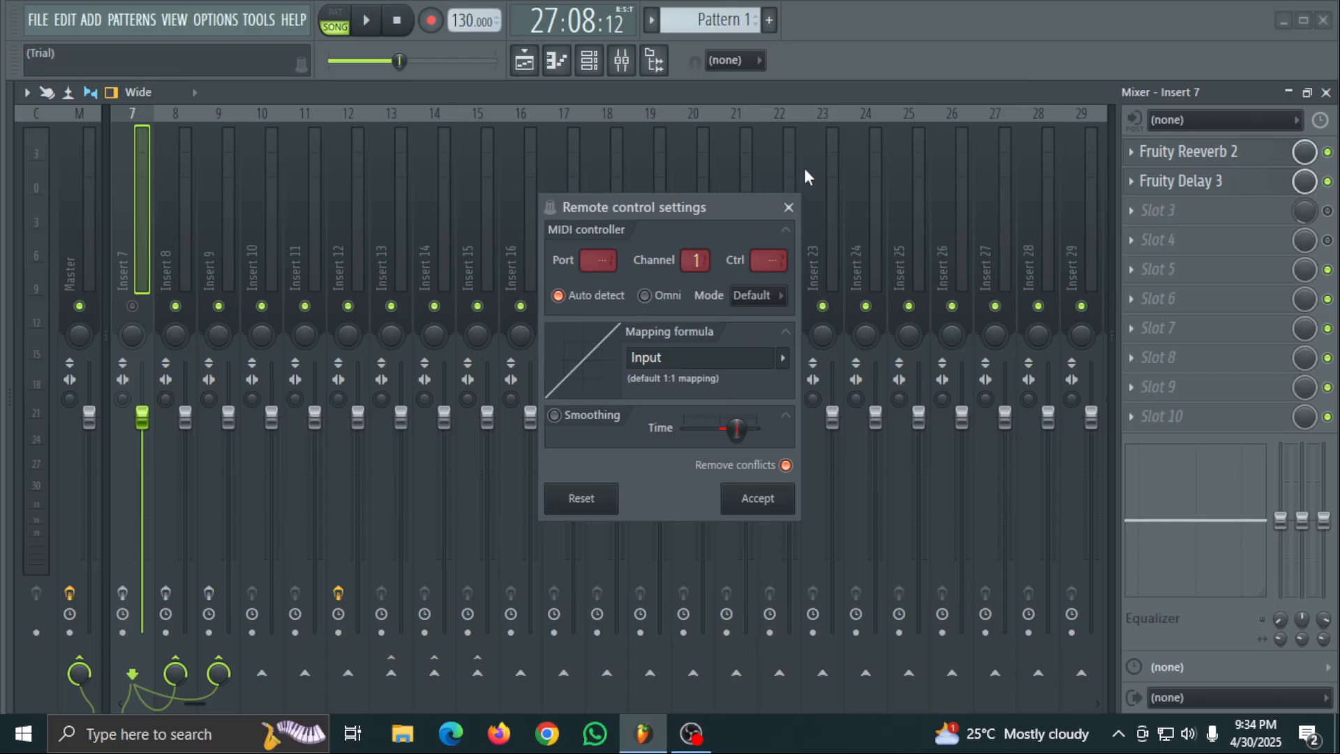
left_click(789, 207)
- Open Insert 7's volume value entry and its large Set knob, closing each without changing the volume
right_click(148, 417)
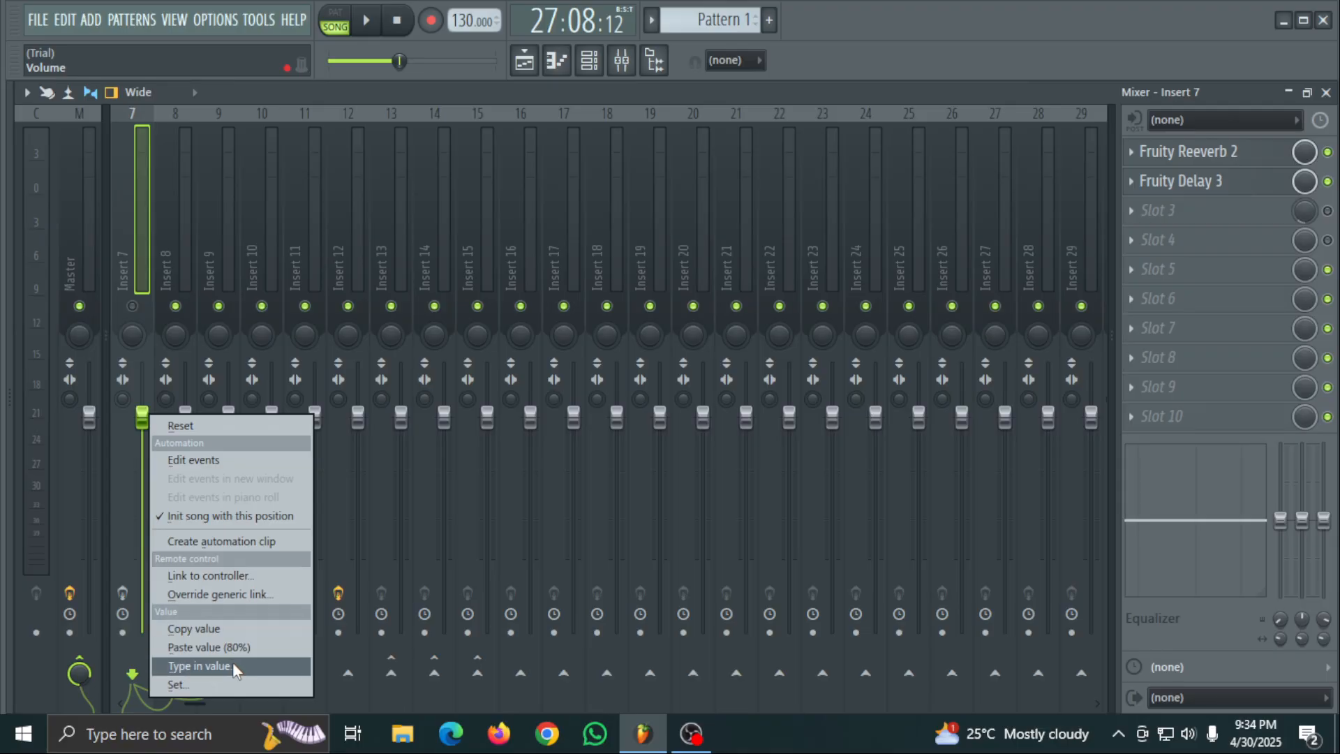
left_click(201, 667)
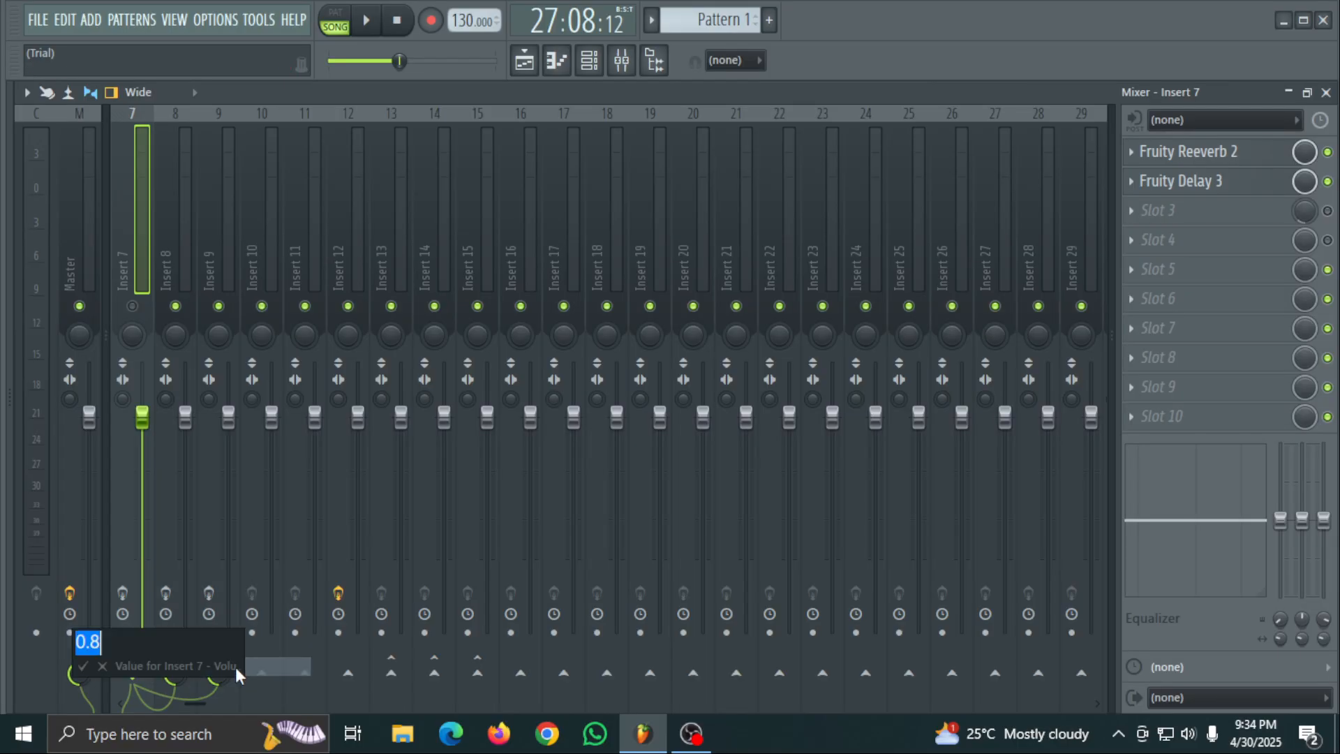
left_click(102, 668)
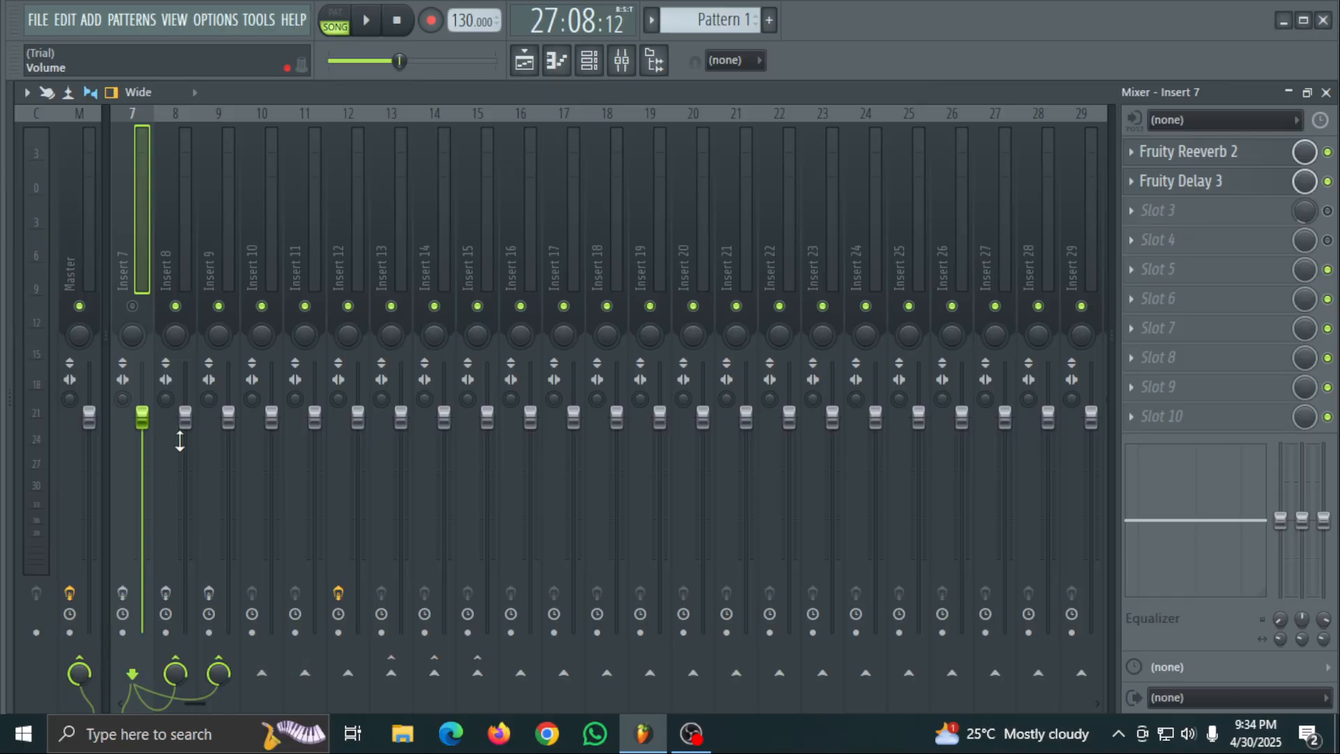
right_click(146, 422)
left_click(203, 691)
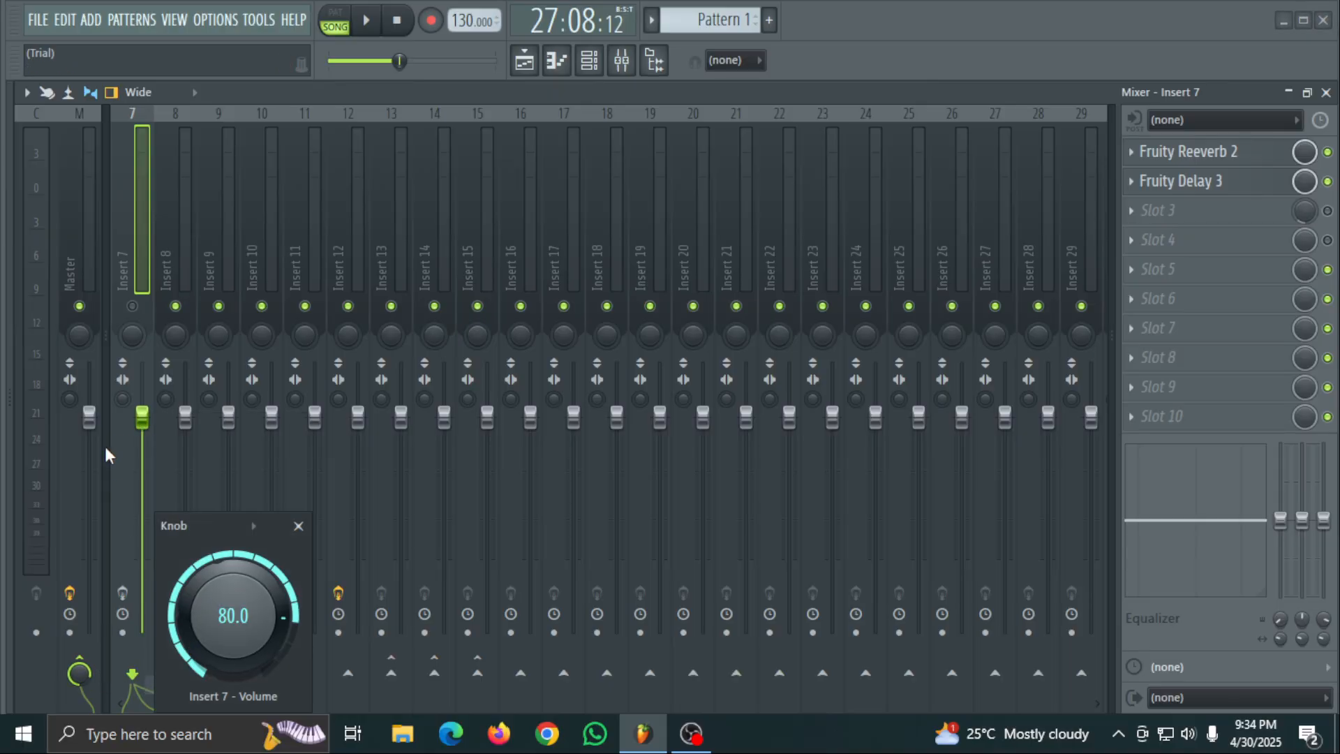
left_click(299, 527)
- Paste the copied 80% value onto Insert 7's volume fader and copy the fader's value again
right_click(142, 416)
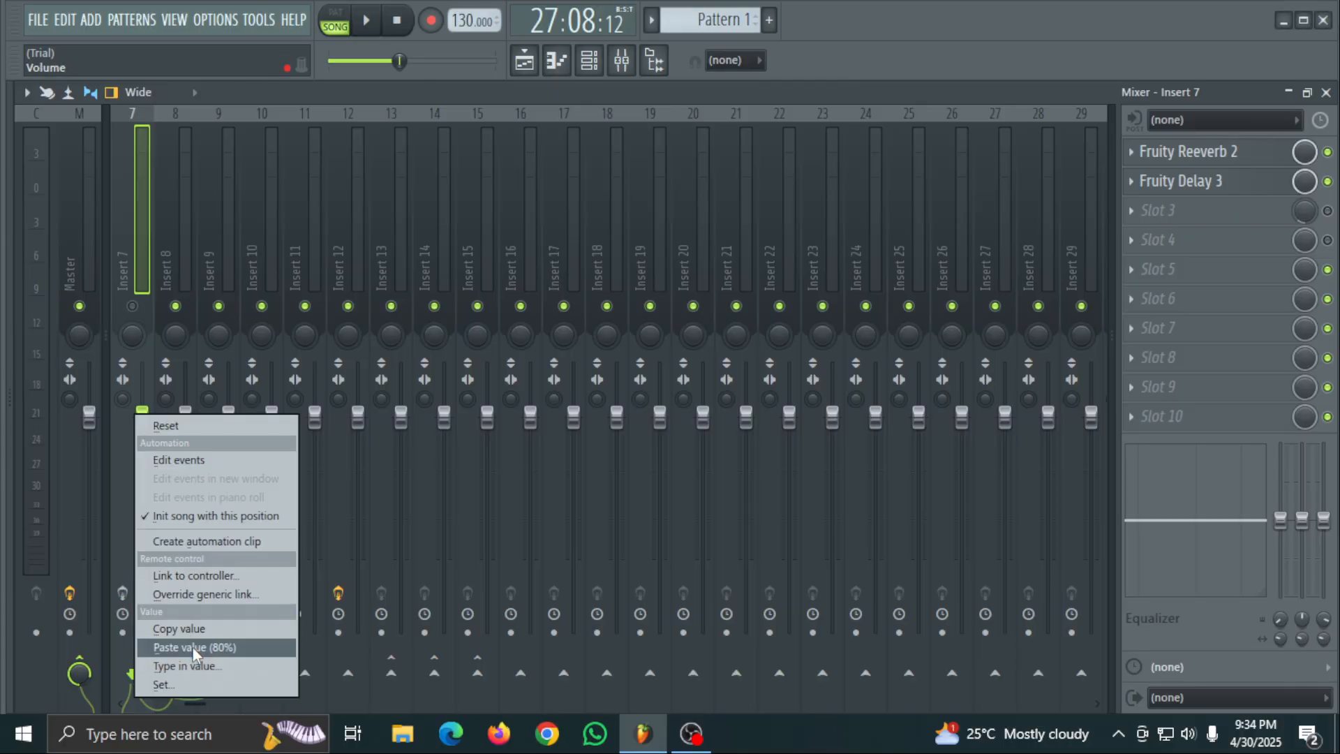
left_click(192, 647)
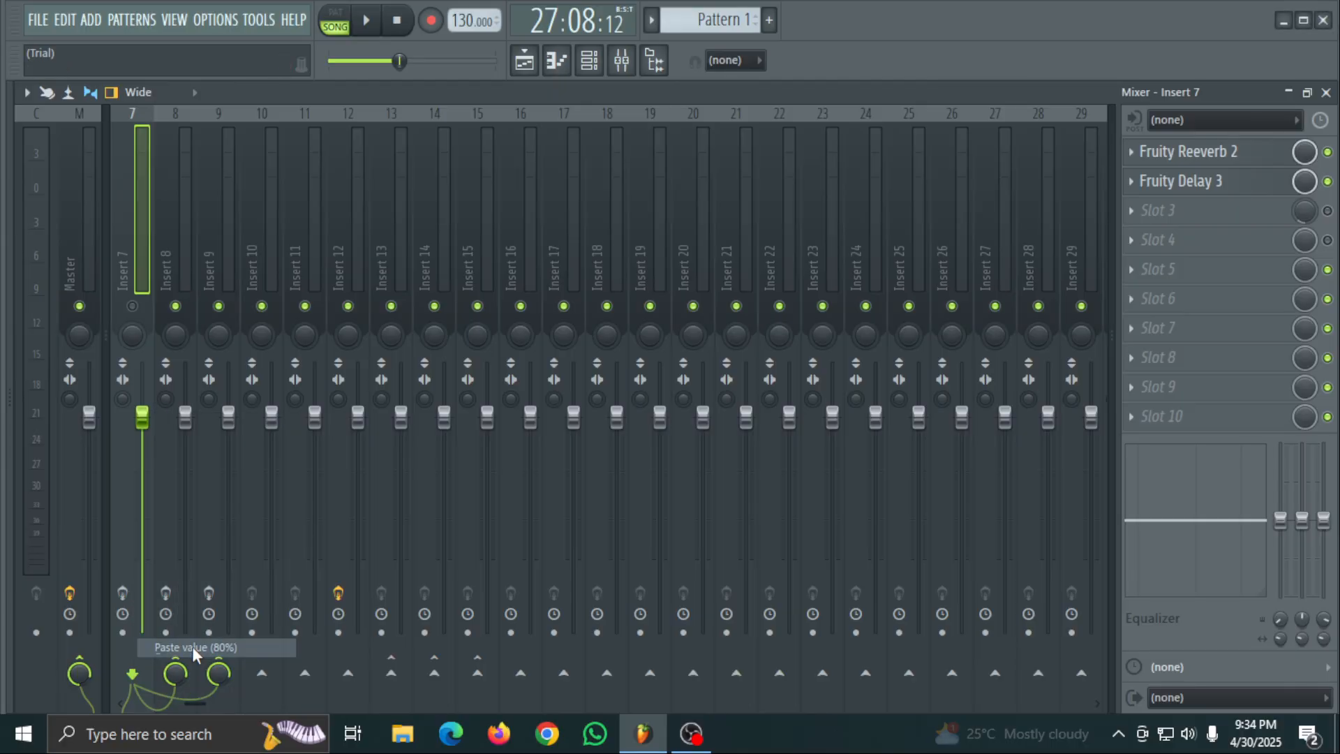
left_click(1289, 92)
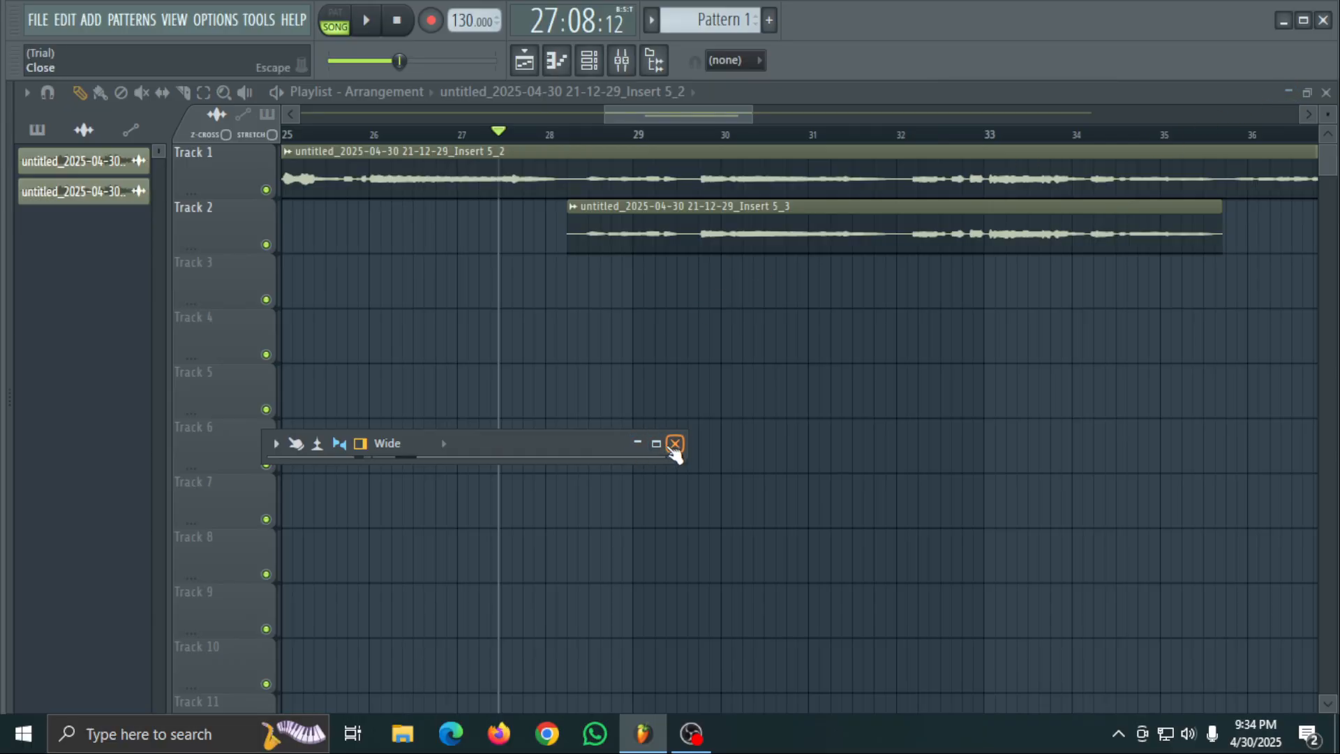
left_click(656, 444)
right_click(142, 416)
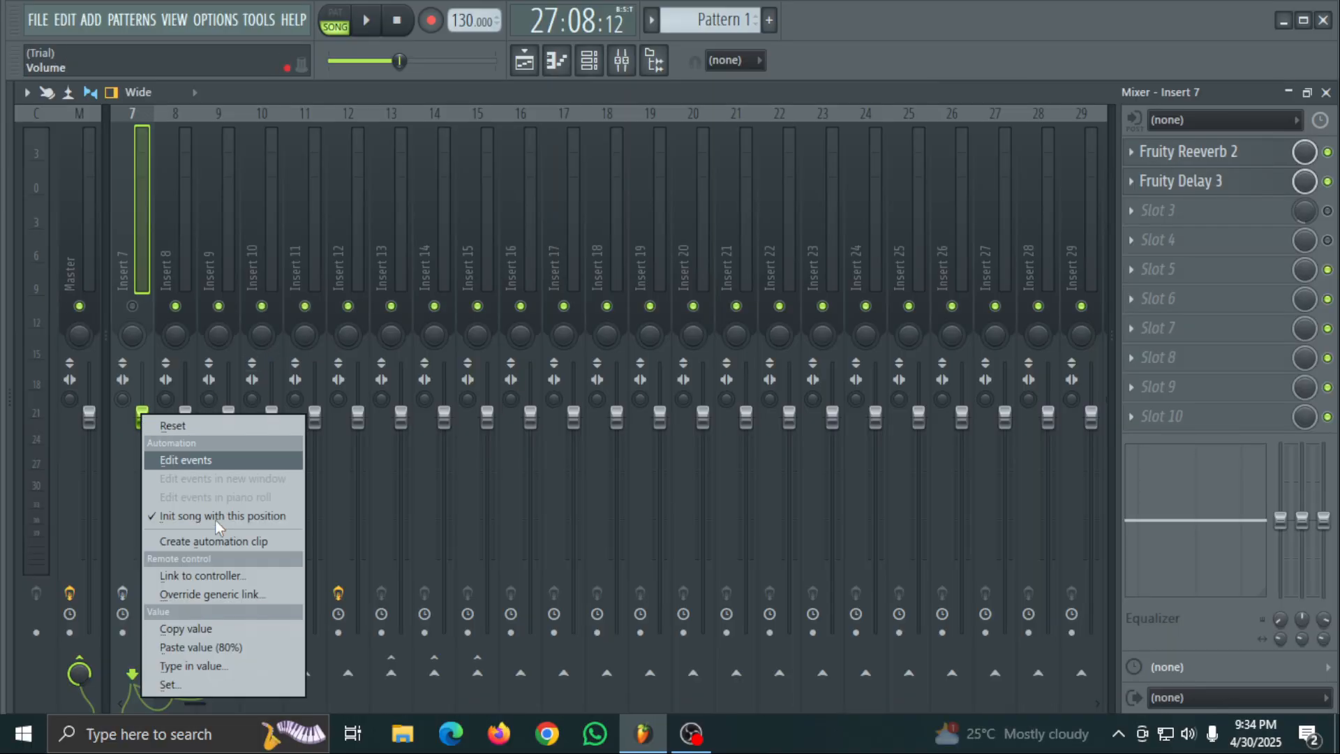
left_click(195, 628)
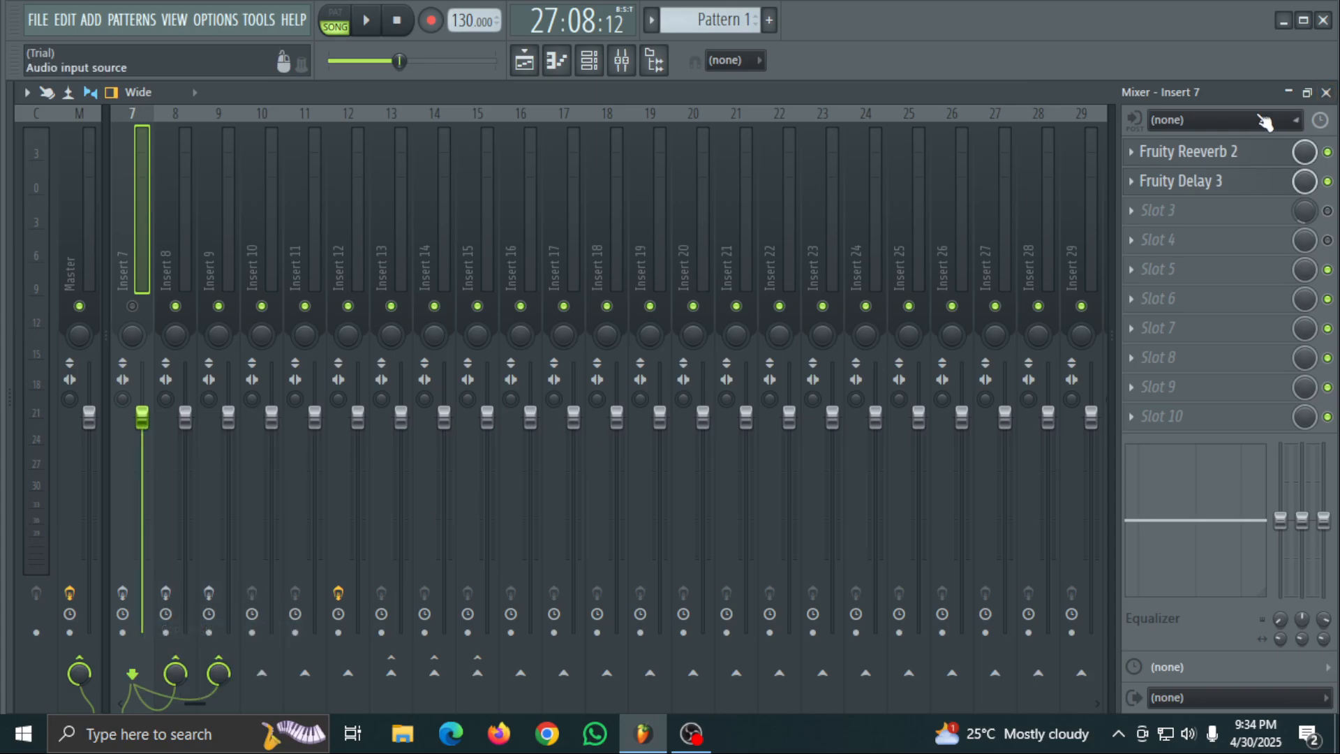
left_click(1289, 92)
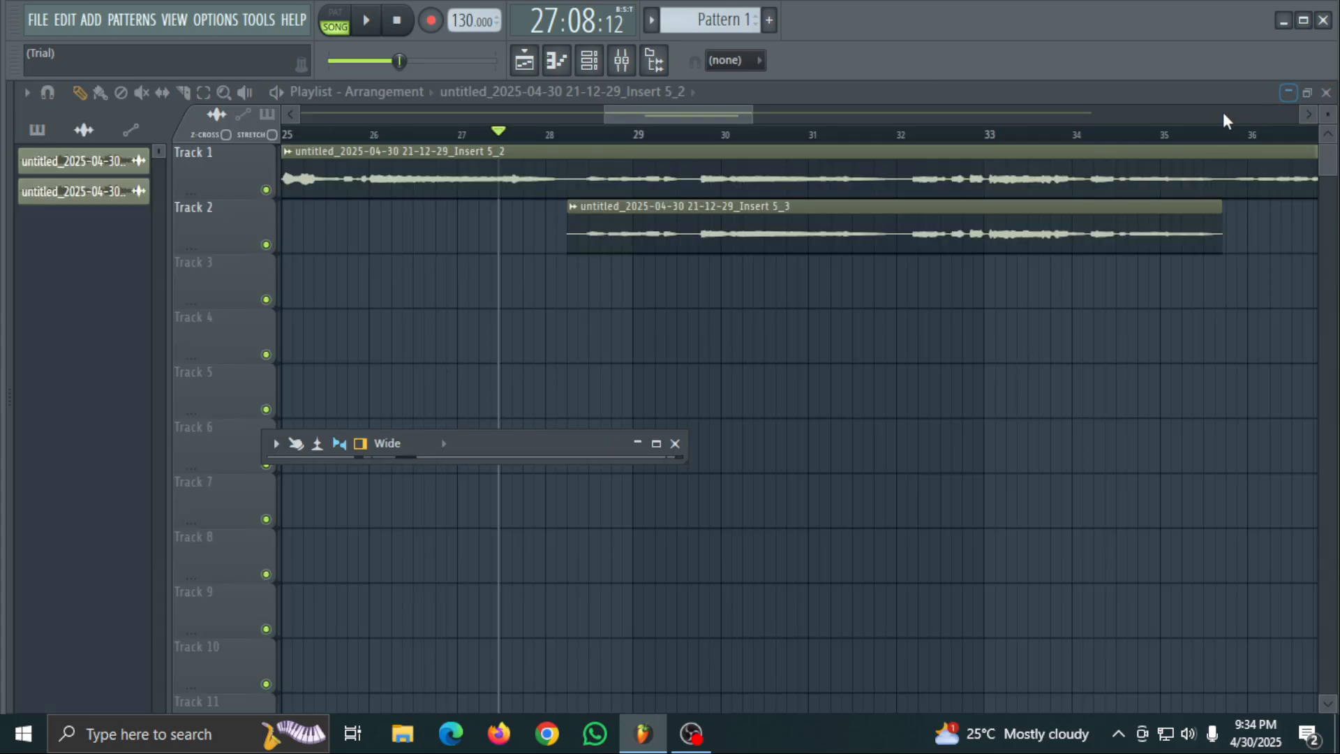
left_click(657, 444)
- Link Insert 7's volume fader to a controller with the default remote control settings, and close the mixer to return to the playlist
right_click(144, 424)
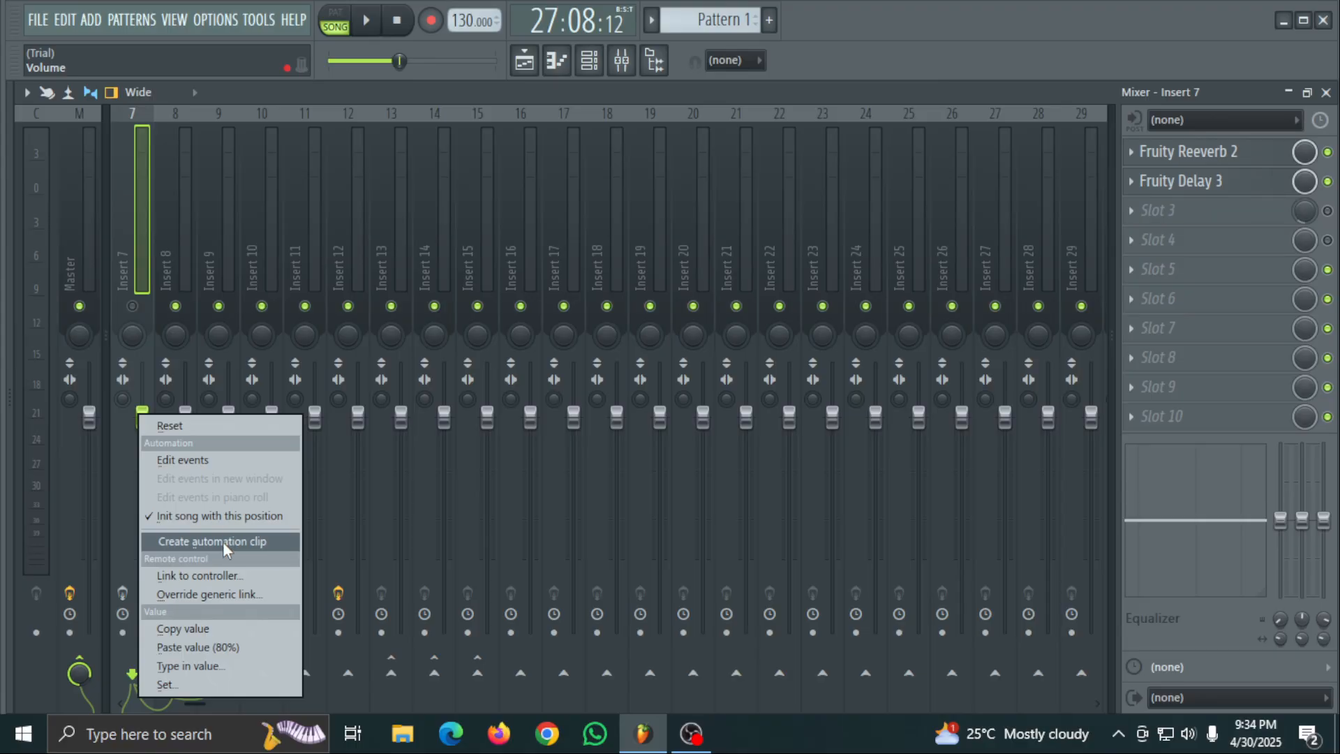
left_click(212, 575)
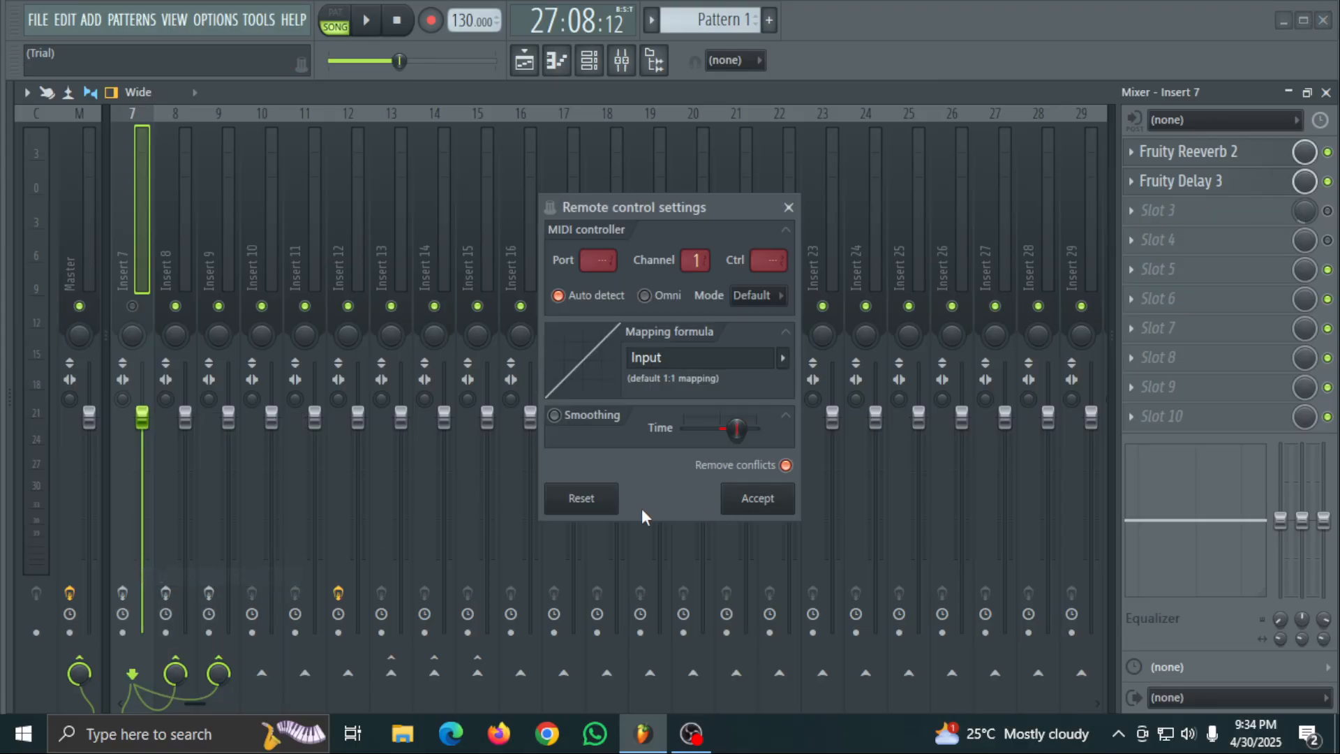
left_click(762, 508)
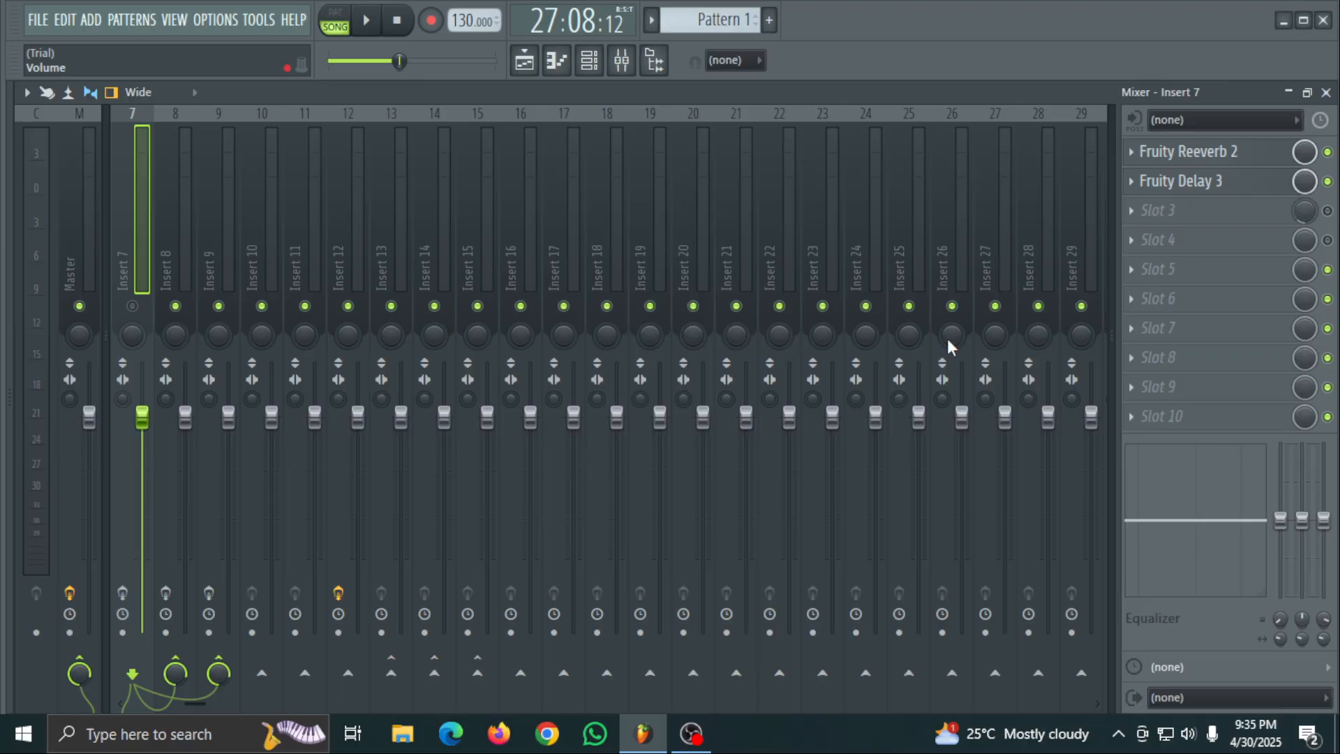
left_click(1288, 92)
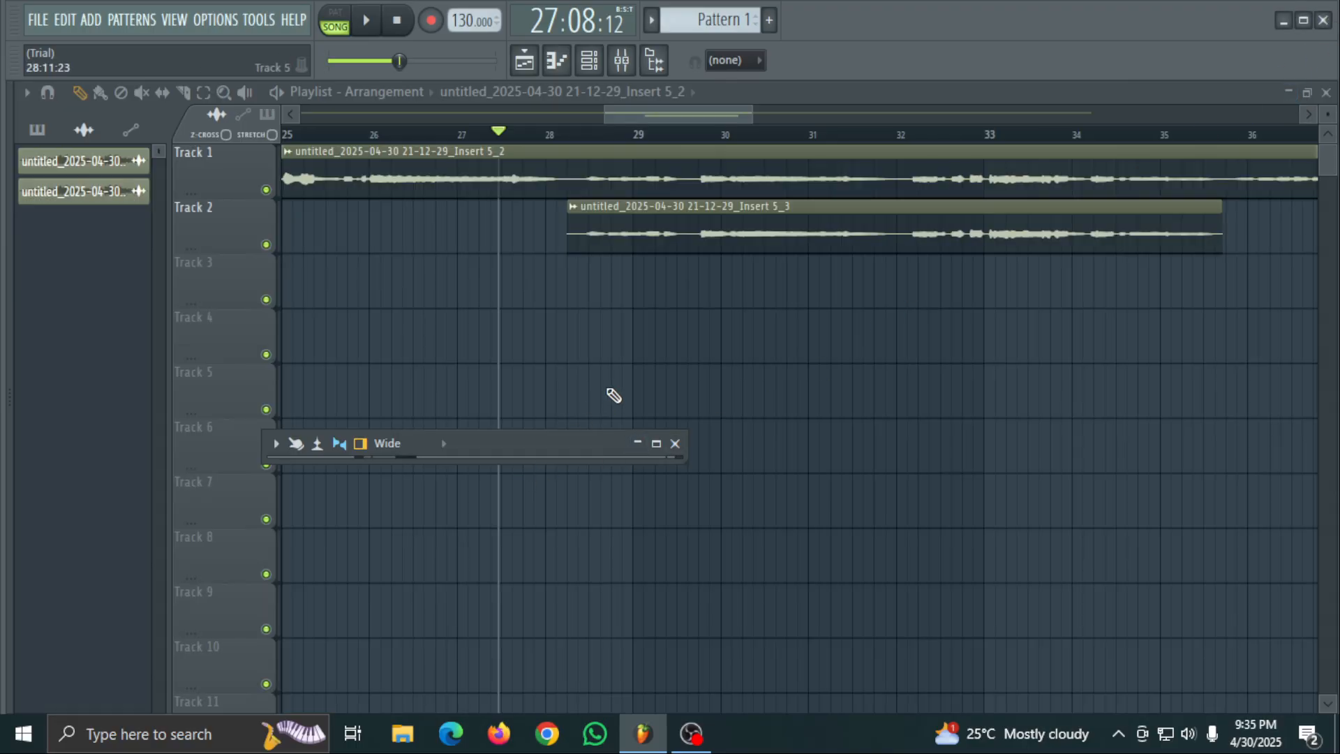
scroll(568, 502, "down", 8)
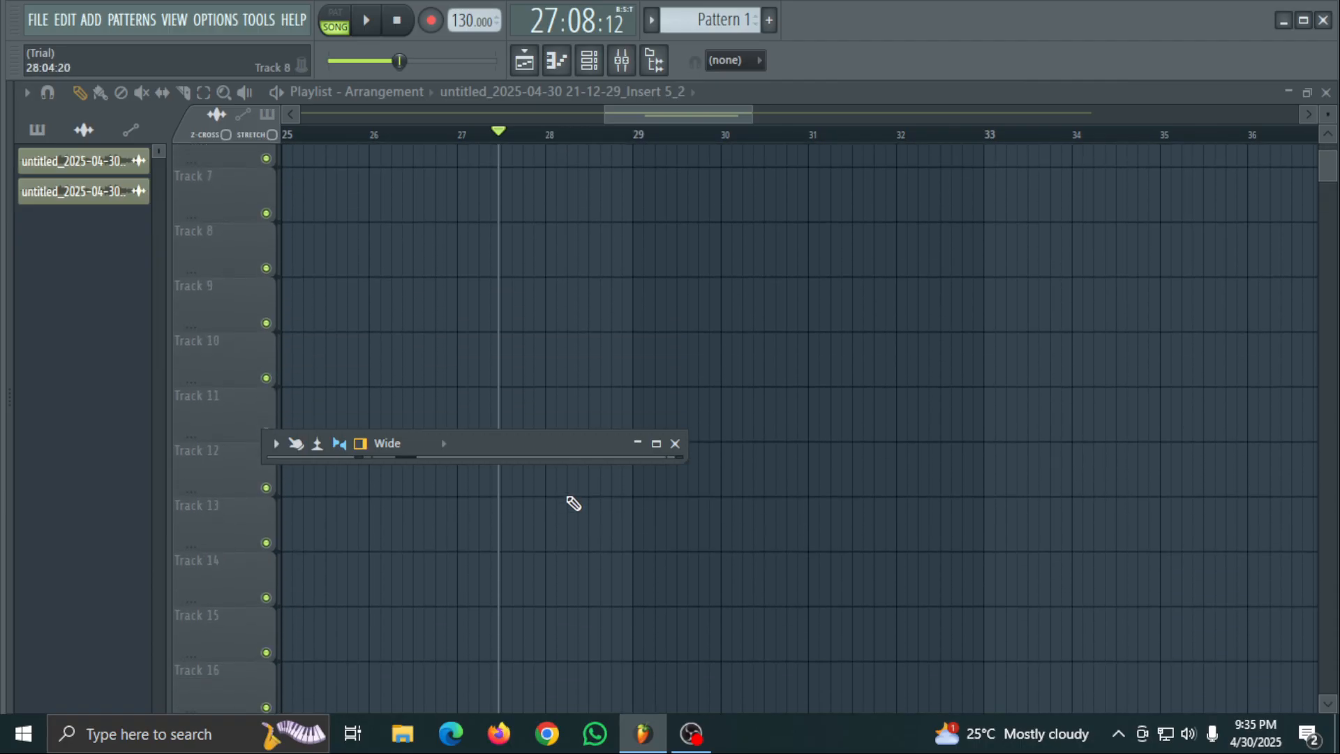
scroll(472, 293, "up", 7)
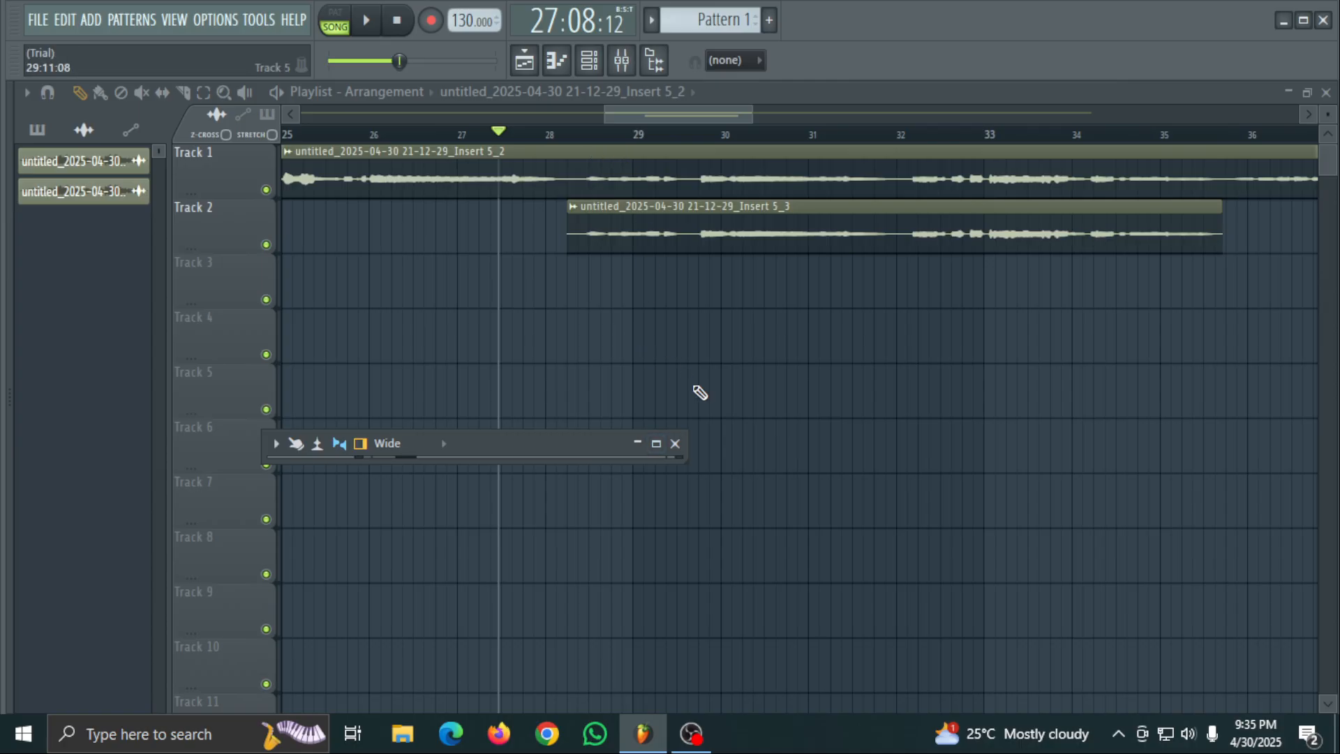
left_click(675, 444)
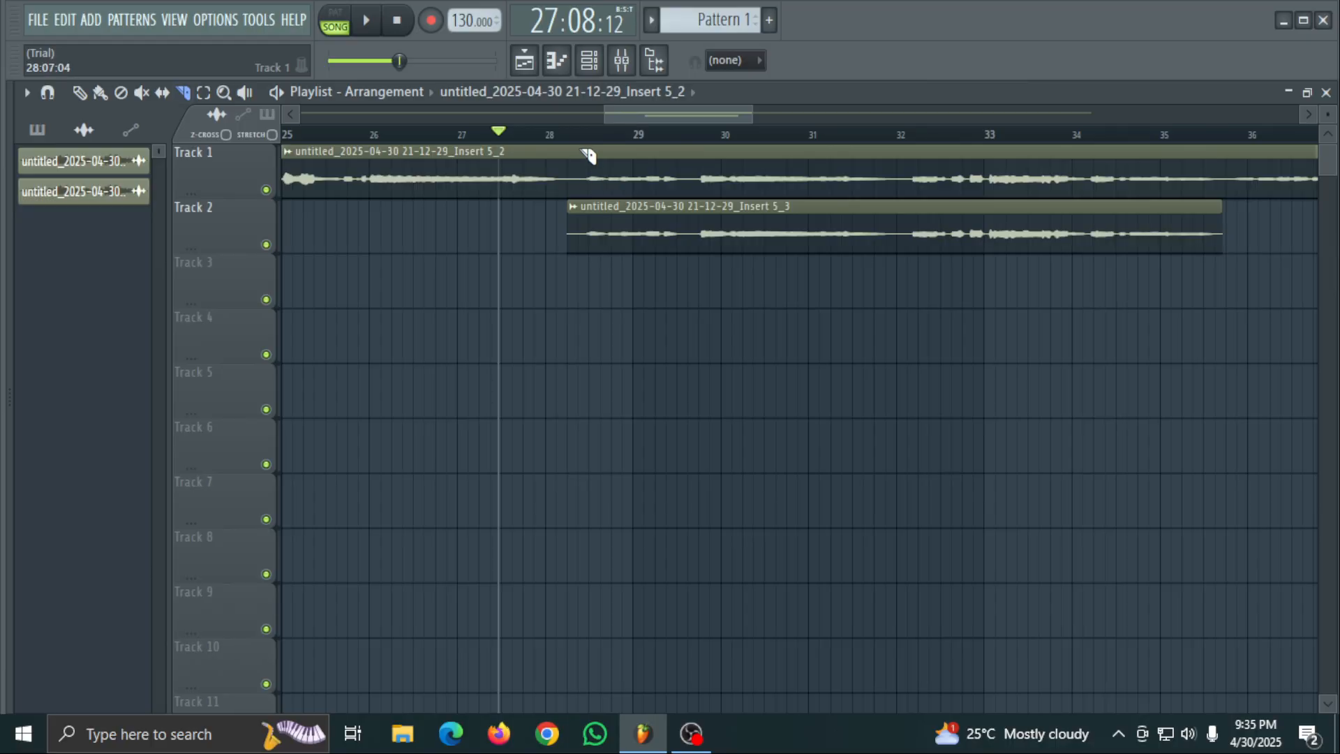
- Slice the Track 1 clip near the start and end of the Track 2 clip and delete the middle section
left_click_drag(597, 209, 598, 211)
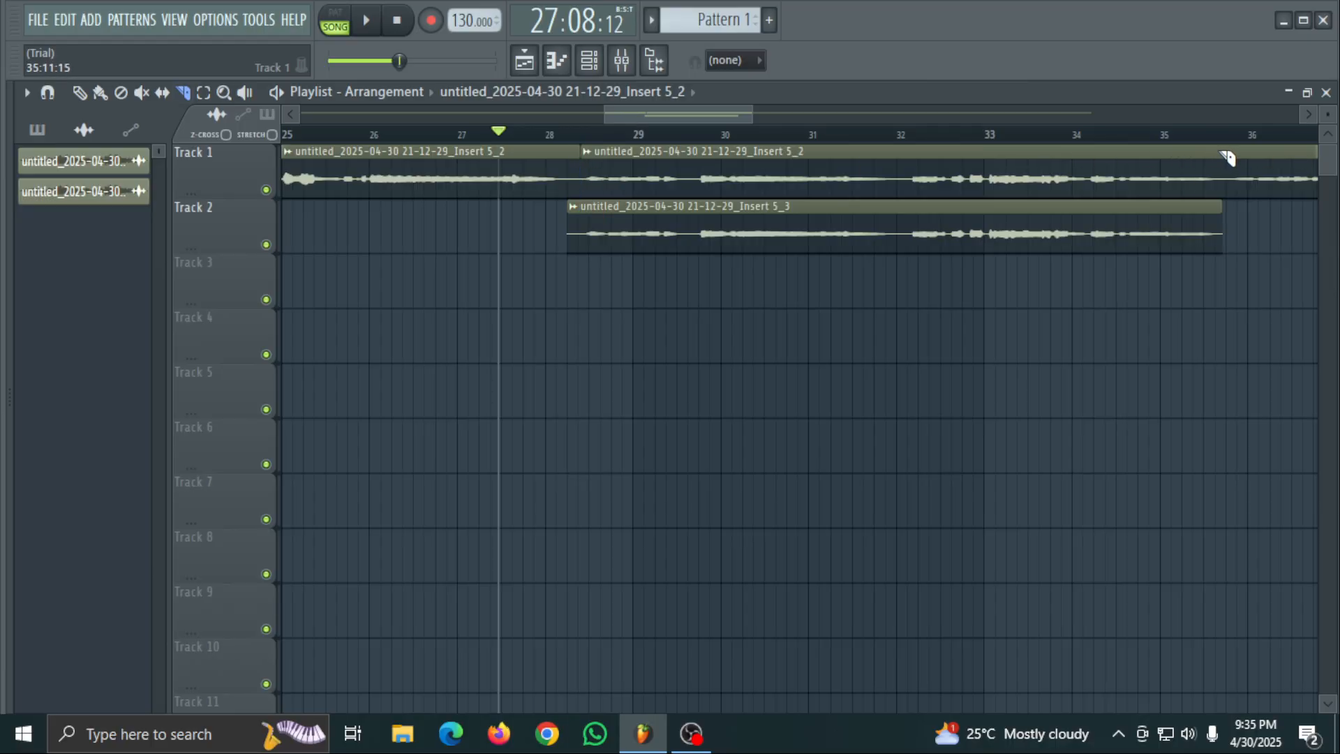
left_click_drag(1224, 210, 1222, 209)
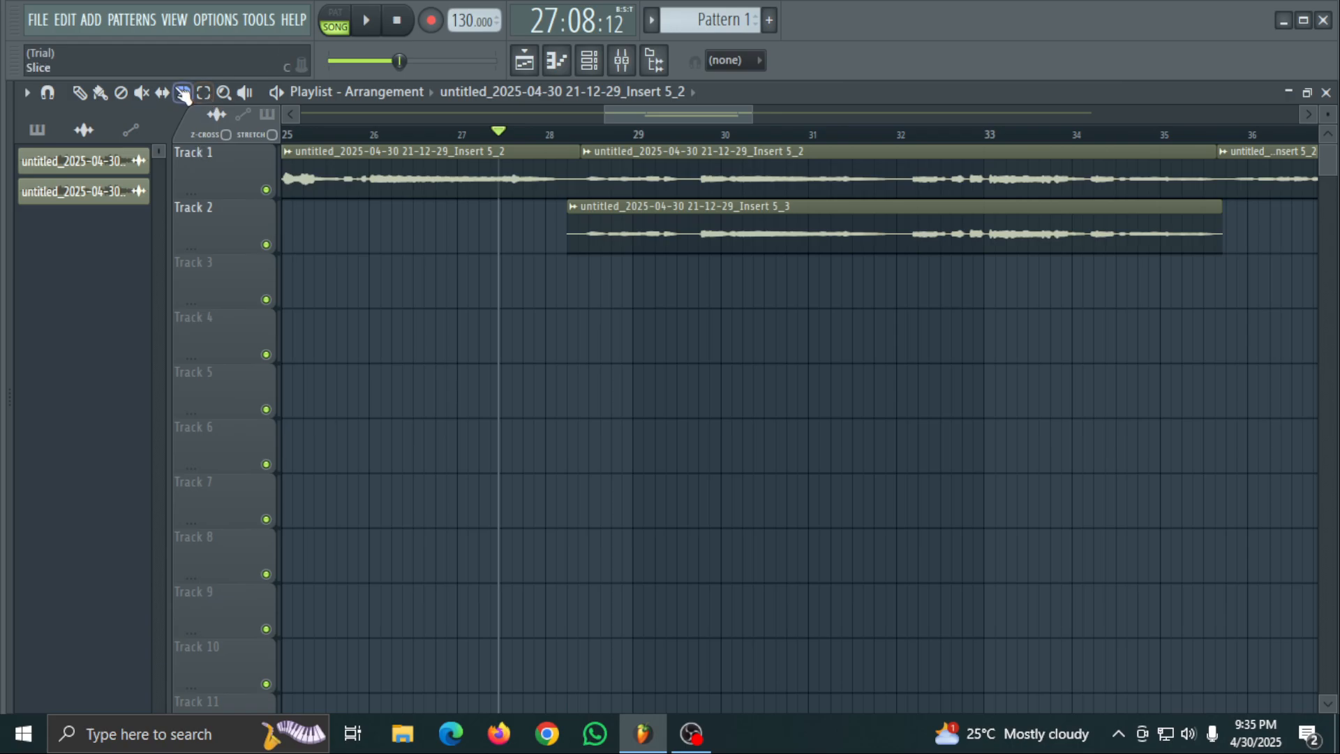
right_click(628, 175)
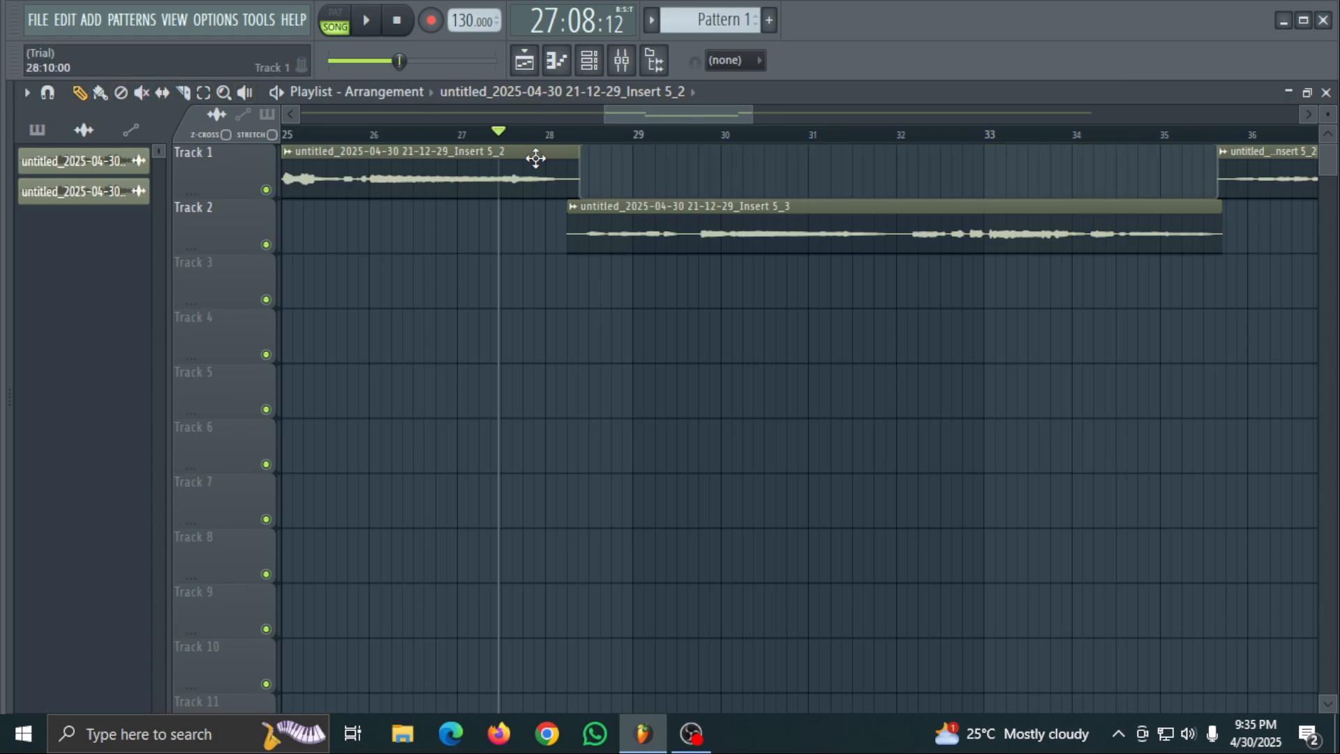
- Play the arrangement from the middle of bar 25 to check the cut clips, and stop playback
key("space")
key("space")
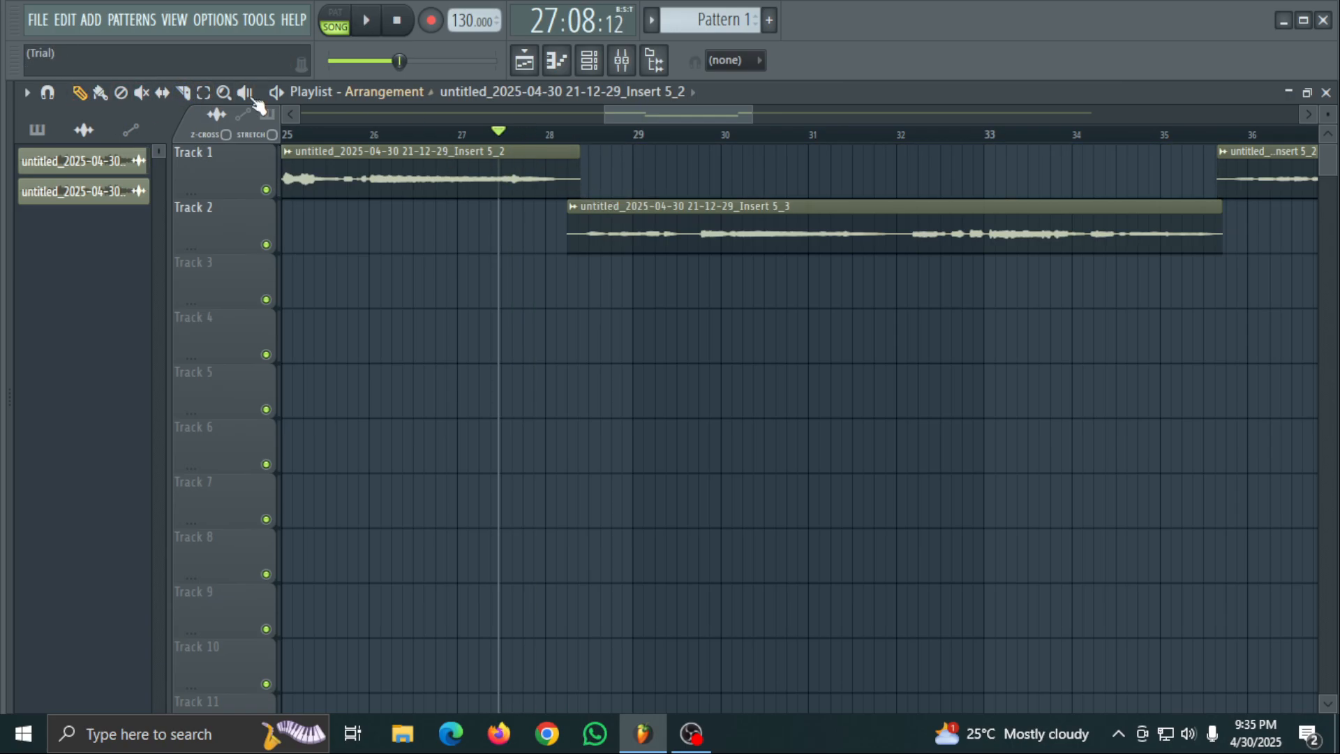
left_click(342, 134)
key("space")
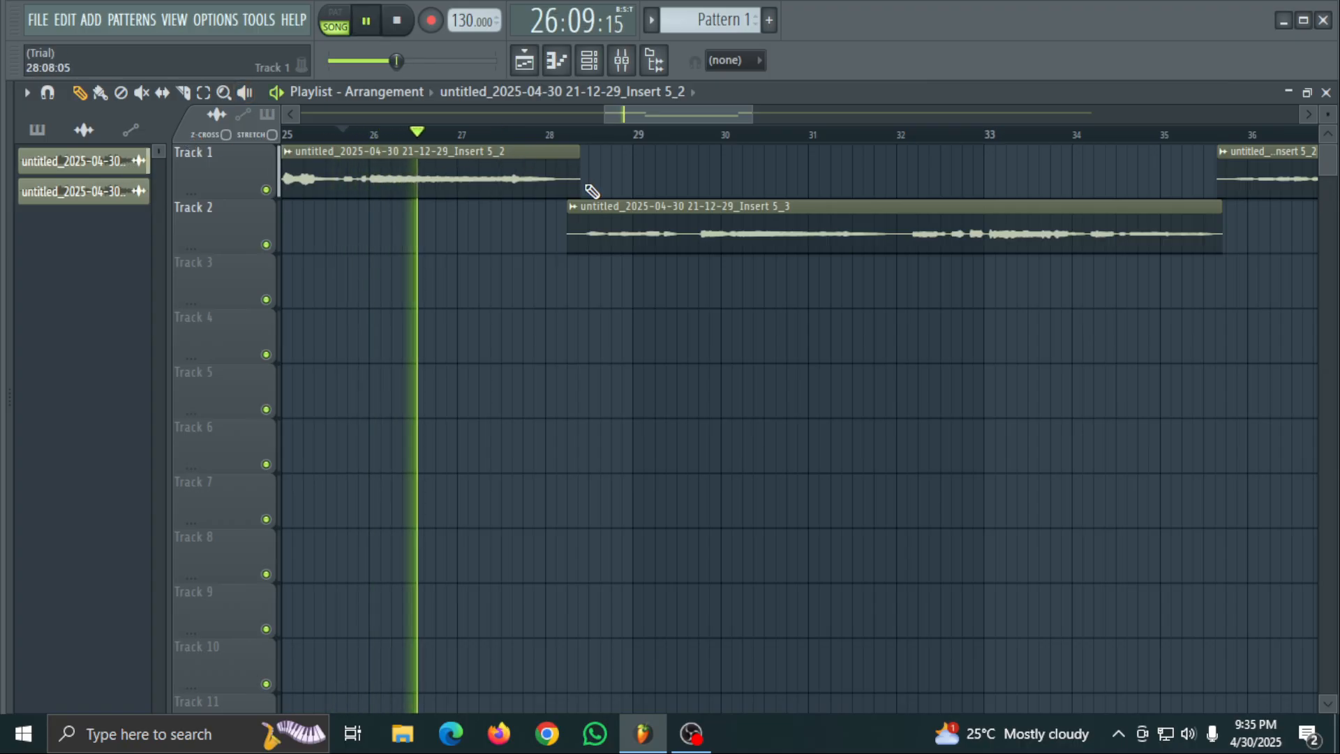
key("space")
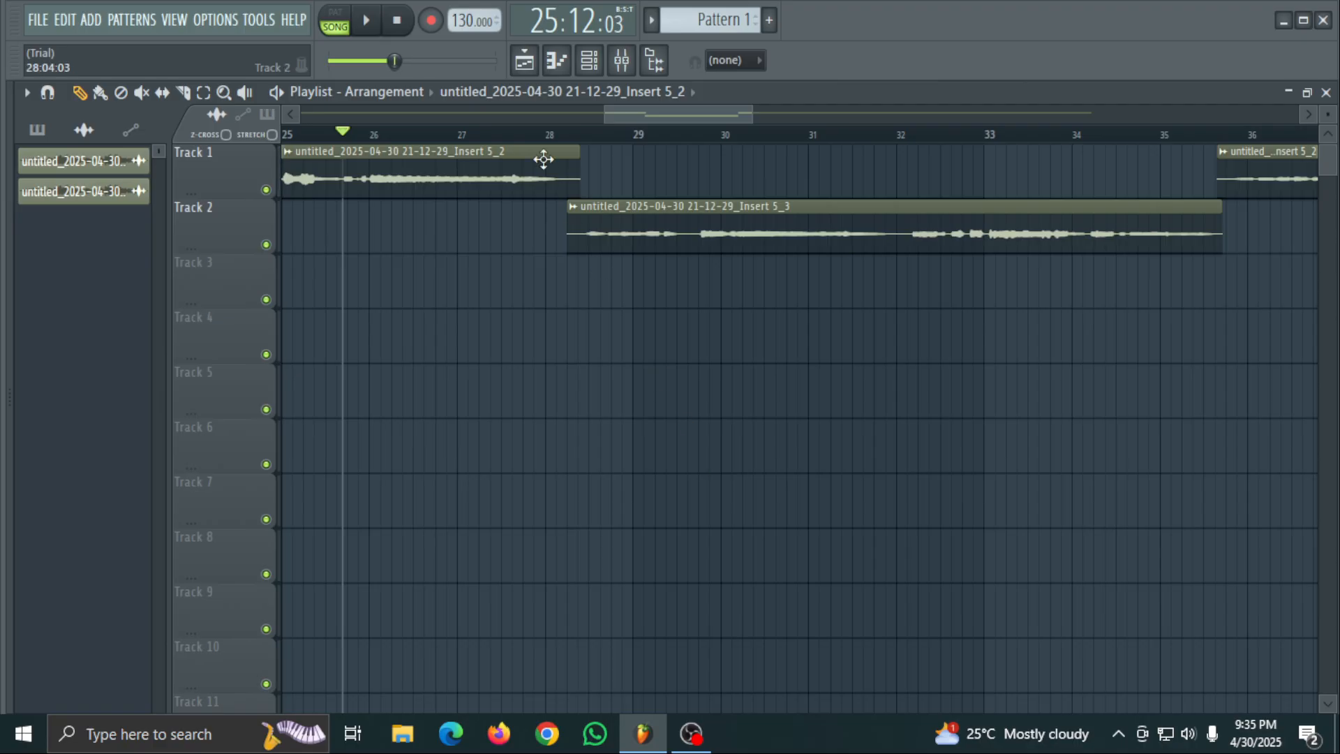
- Unmute mixer Insert 7, play the arrangement, and close the mixer to follow playback in the playlist
left_click(621, 70)
left_click(656, 444)
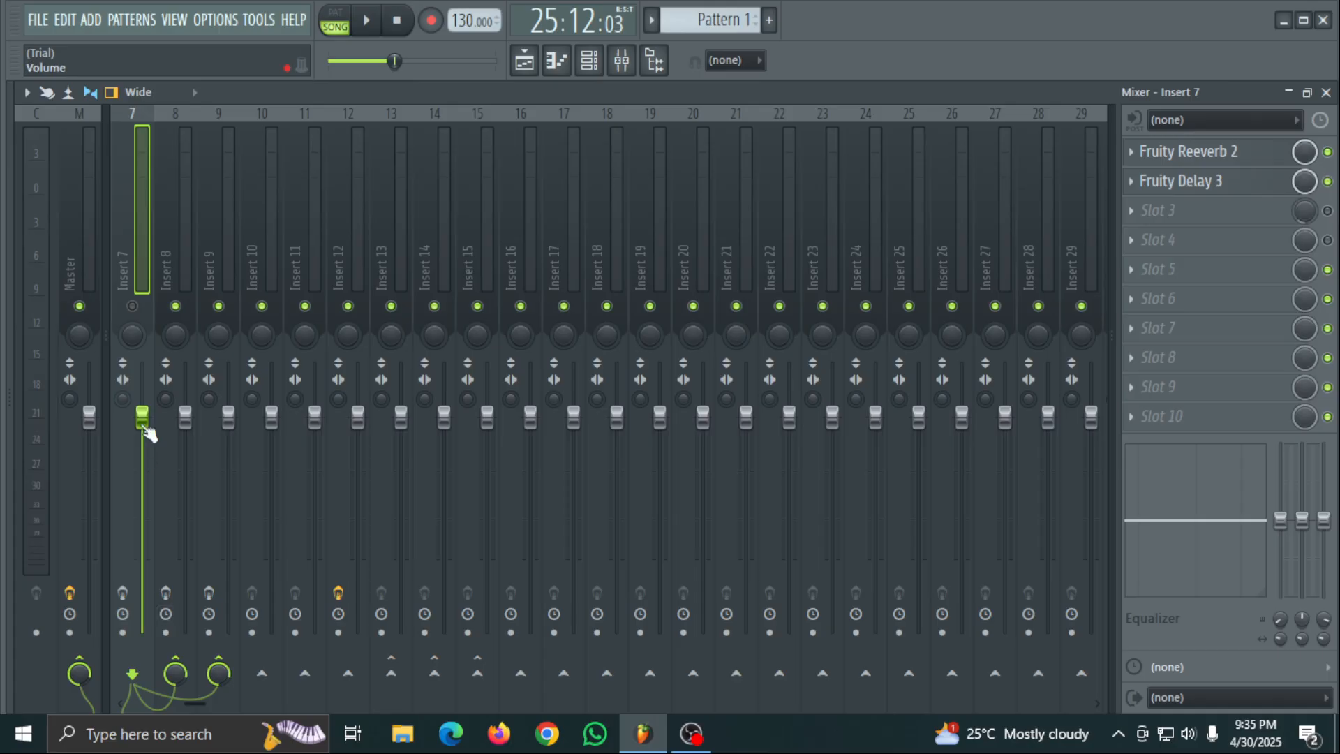
left_click(132, 307)
key("space")
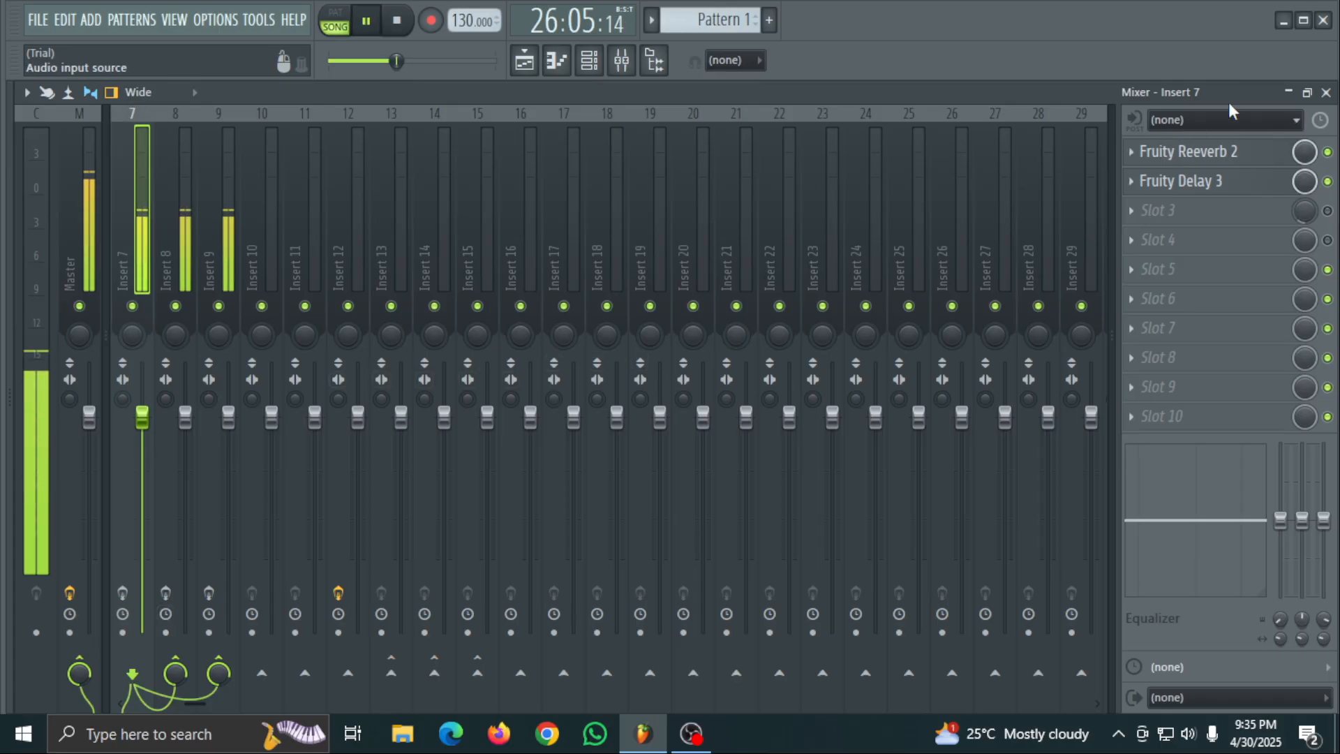
left_click(1286, 93)
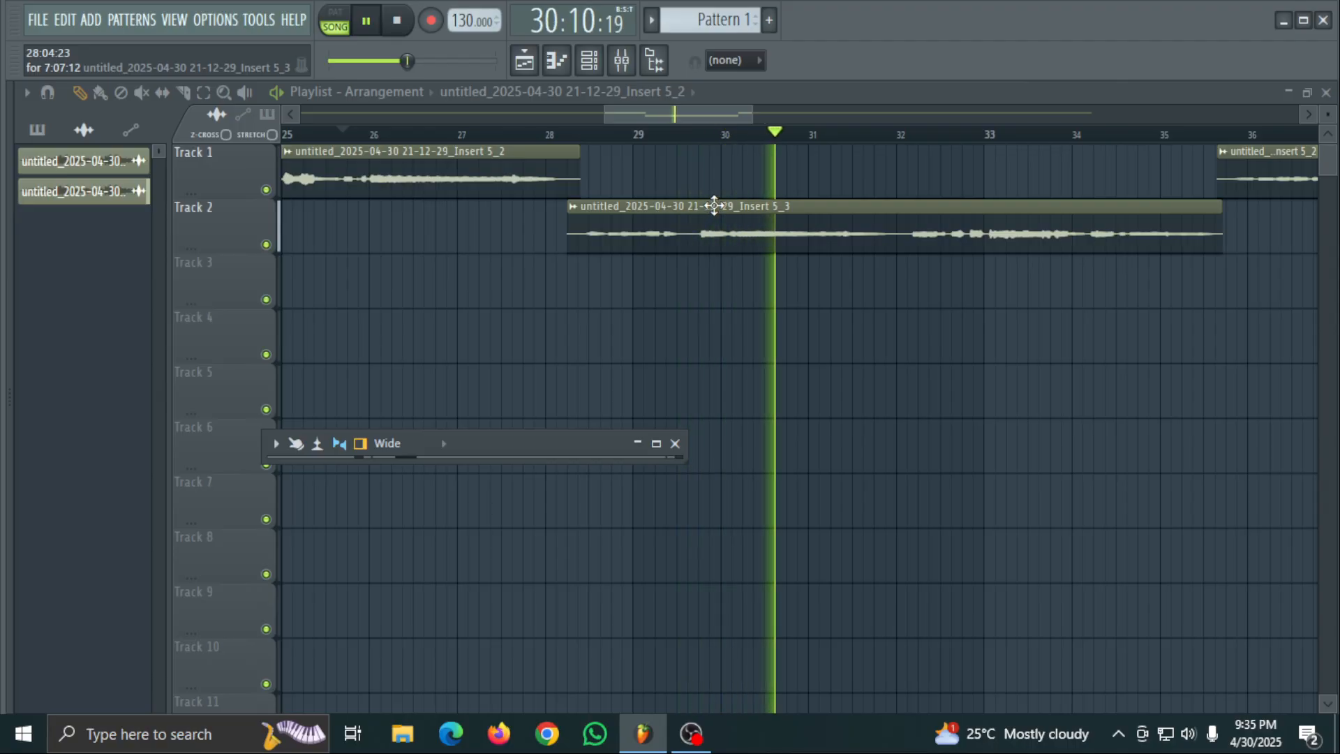
left_click(641, 63)
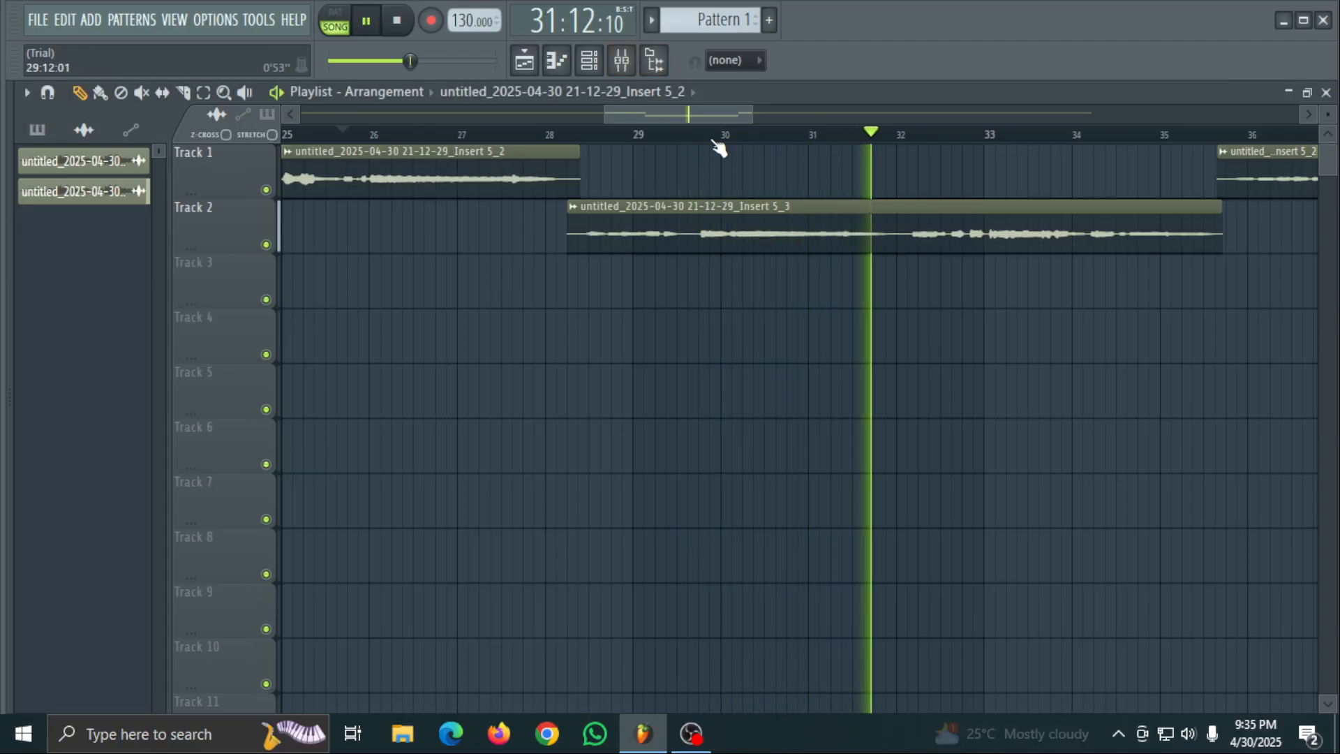
- Check the Track 2 clip's mixer track assignment in its channel settings and the channel rack, stopping playback
double_click(796, 217)
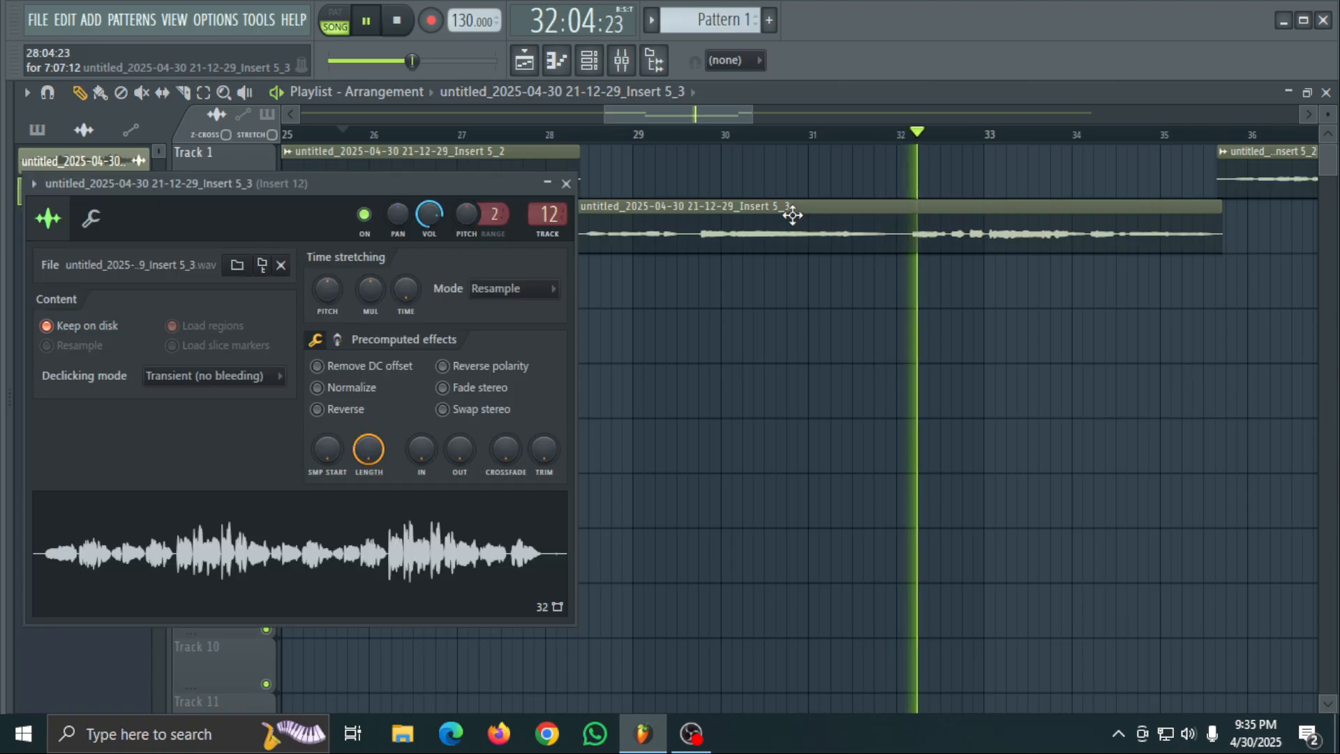
left_click(568, 183)
key("space")
left_click(589, 63)
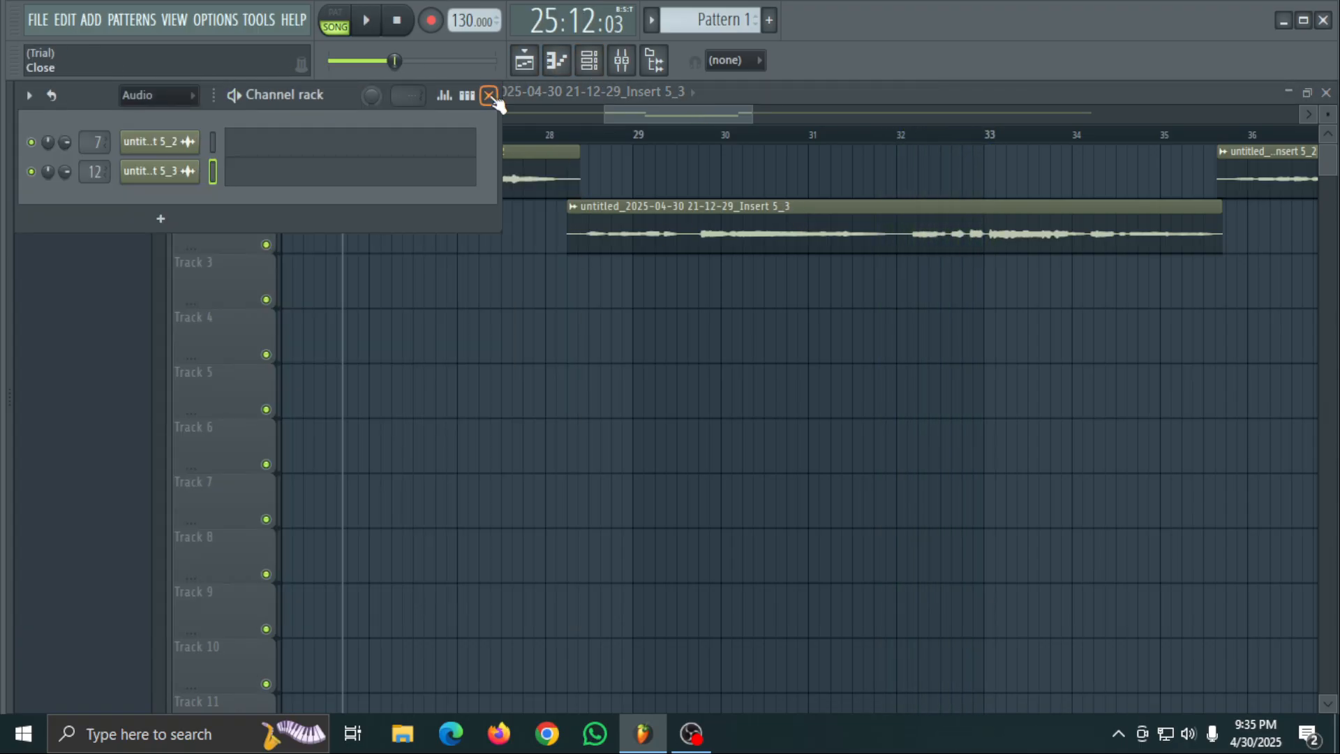
left_click(489, 96)
- Open the mixer at full size and add Fruity parametric EQ to slot 2 of Insert 12
left_click(620, 63)
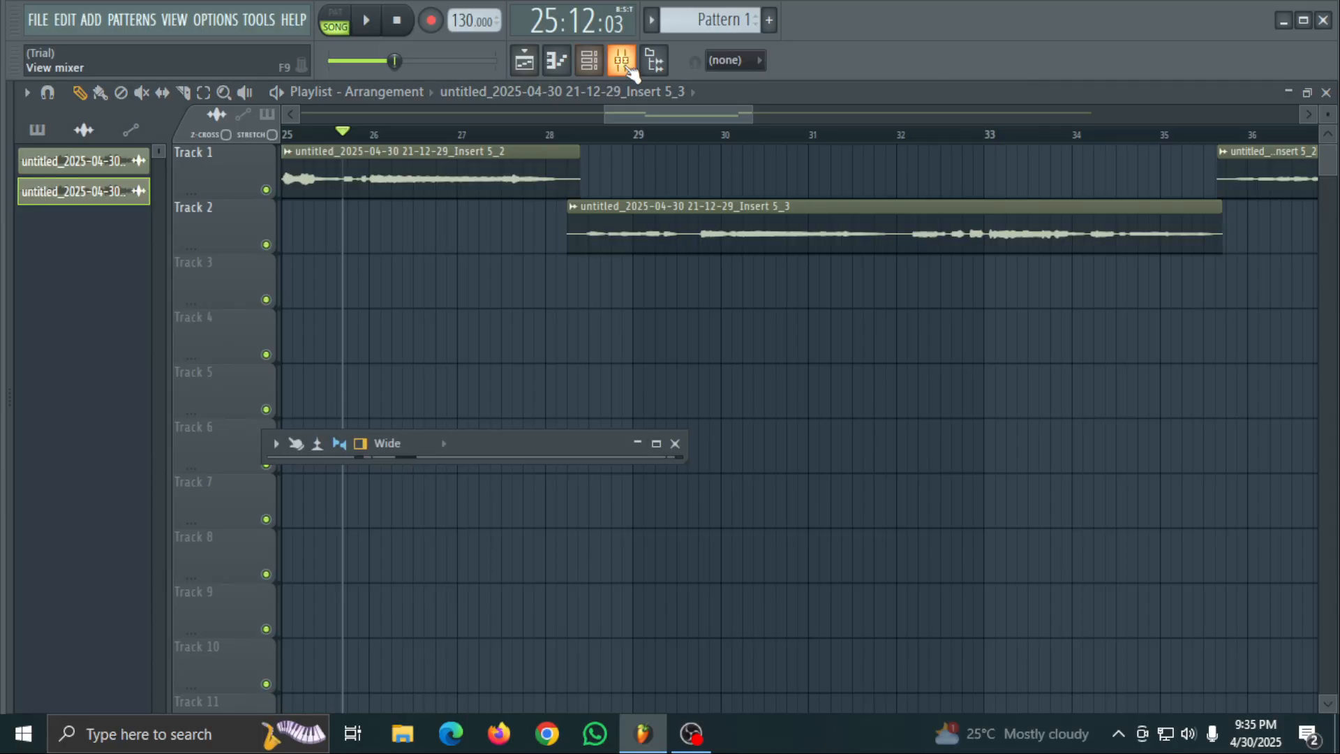
left_click(646, 444)
left_click(1160, 183)
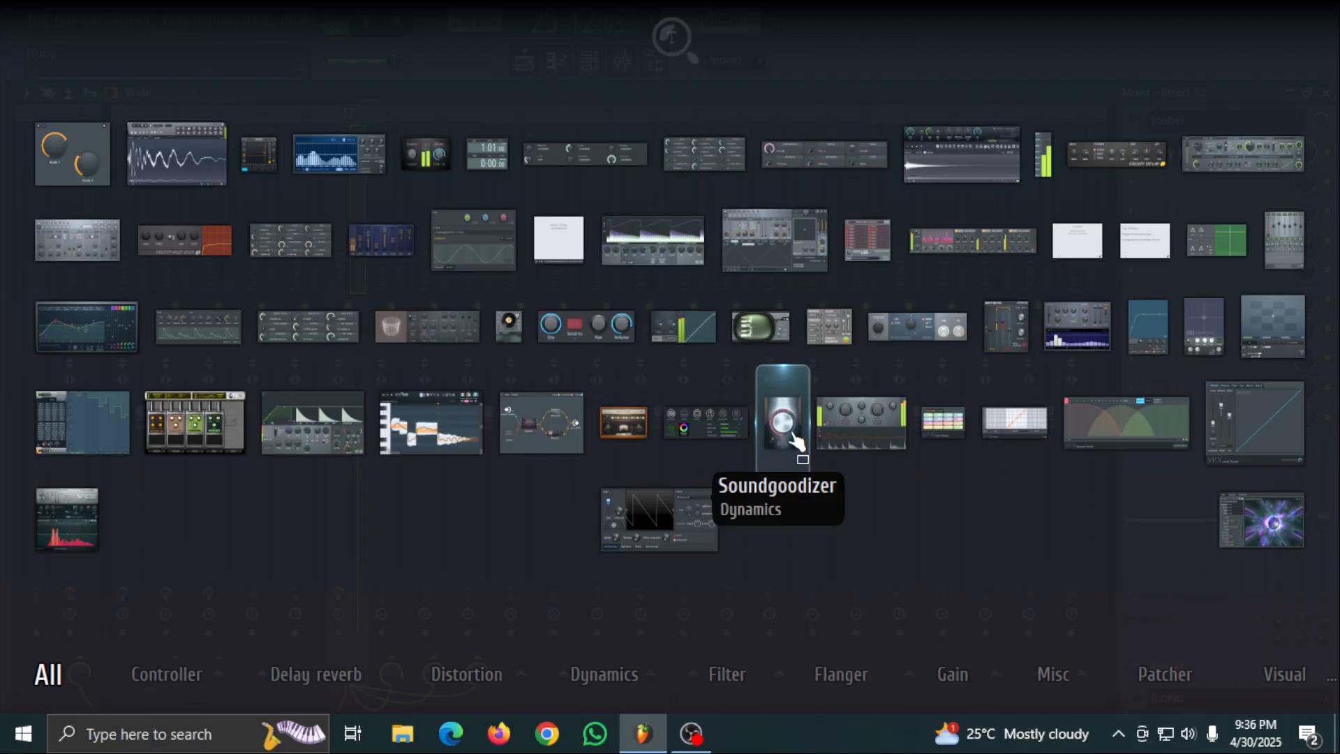
left_click(1292, 243)
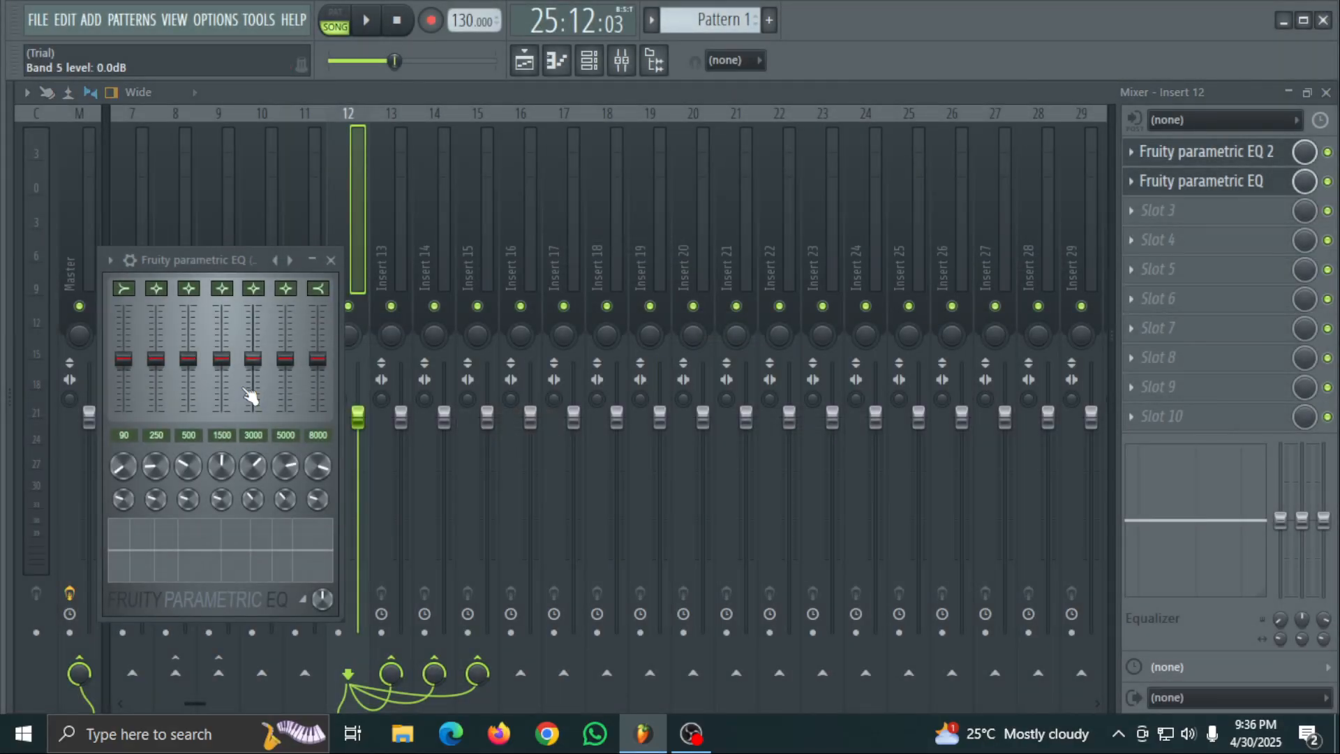
- Start playback and set the parametric EQ's band 7 to its minimum, band 6 to its maximum and band 5 to -18 dB
key("space")
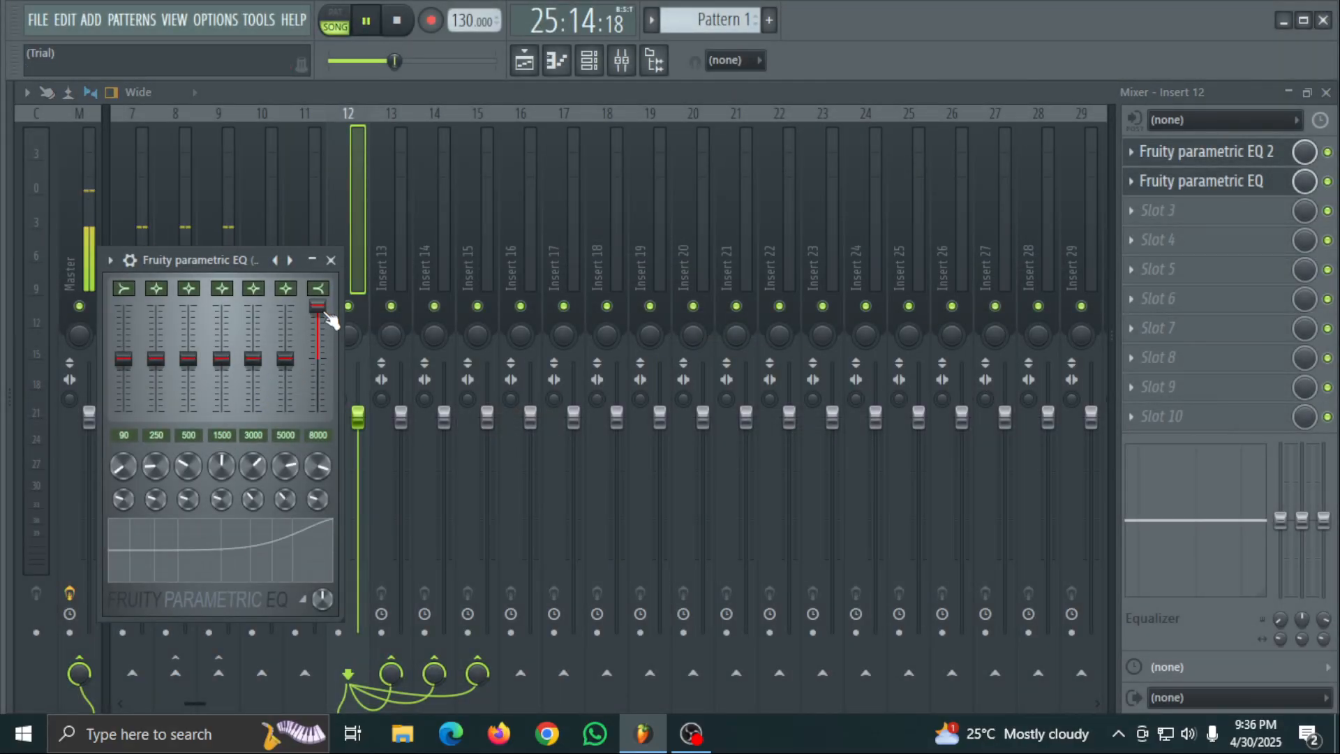
left_click_drag(317, 307, 317, 412)
left_click_drag(284, 341, 286, 306)
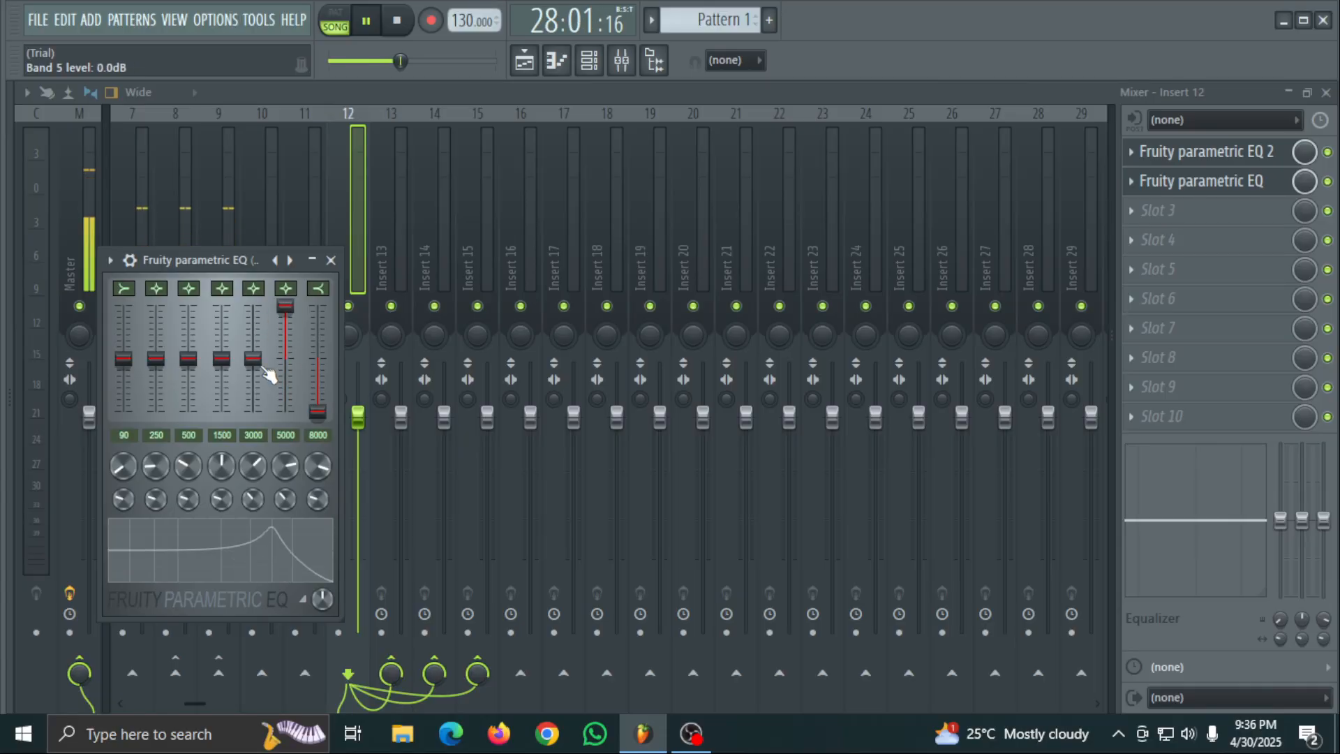
left_click_drag(254, 360, 256, 314)
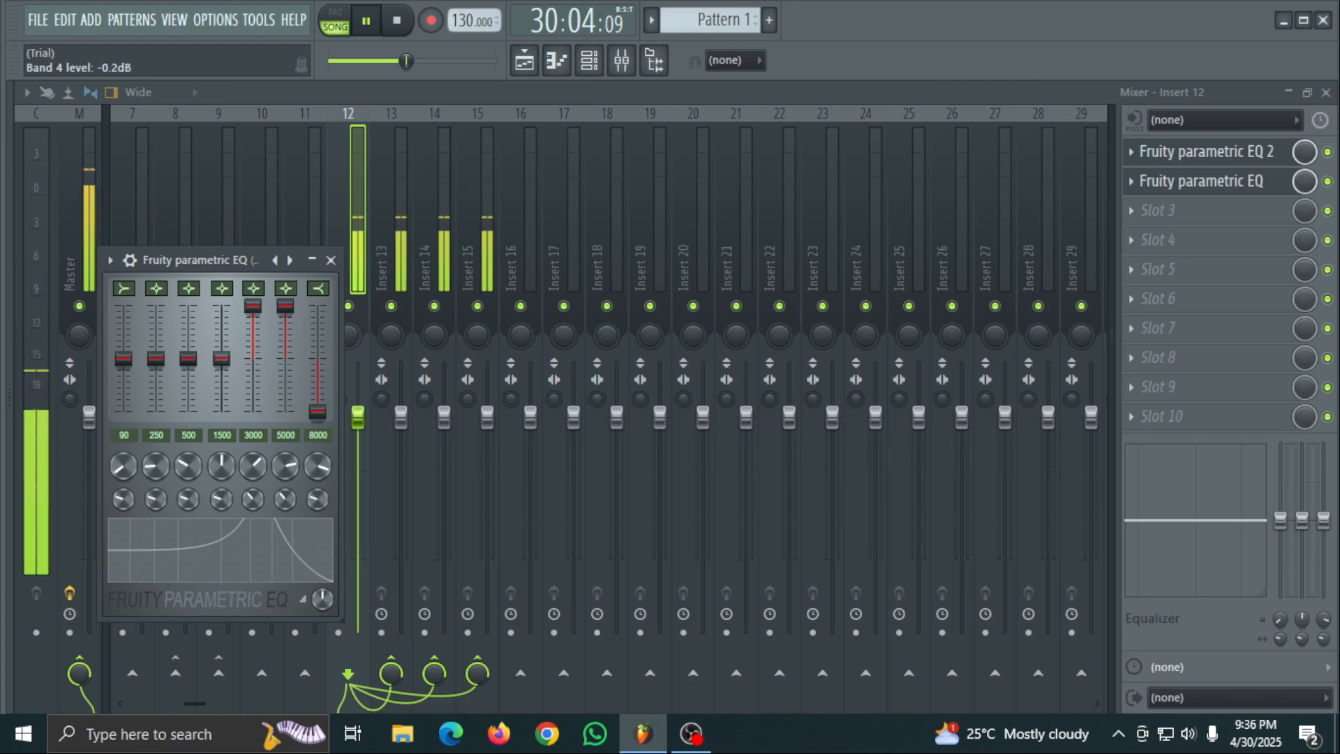
left_click_drag(221, 358, 254, 412)
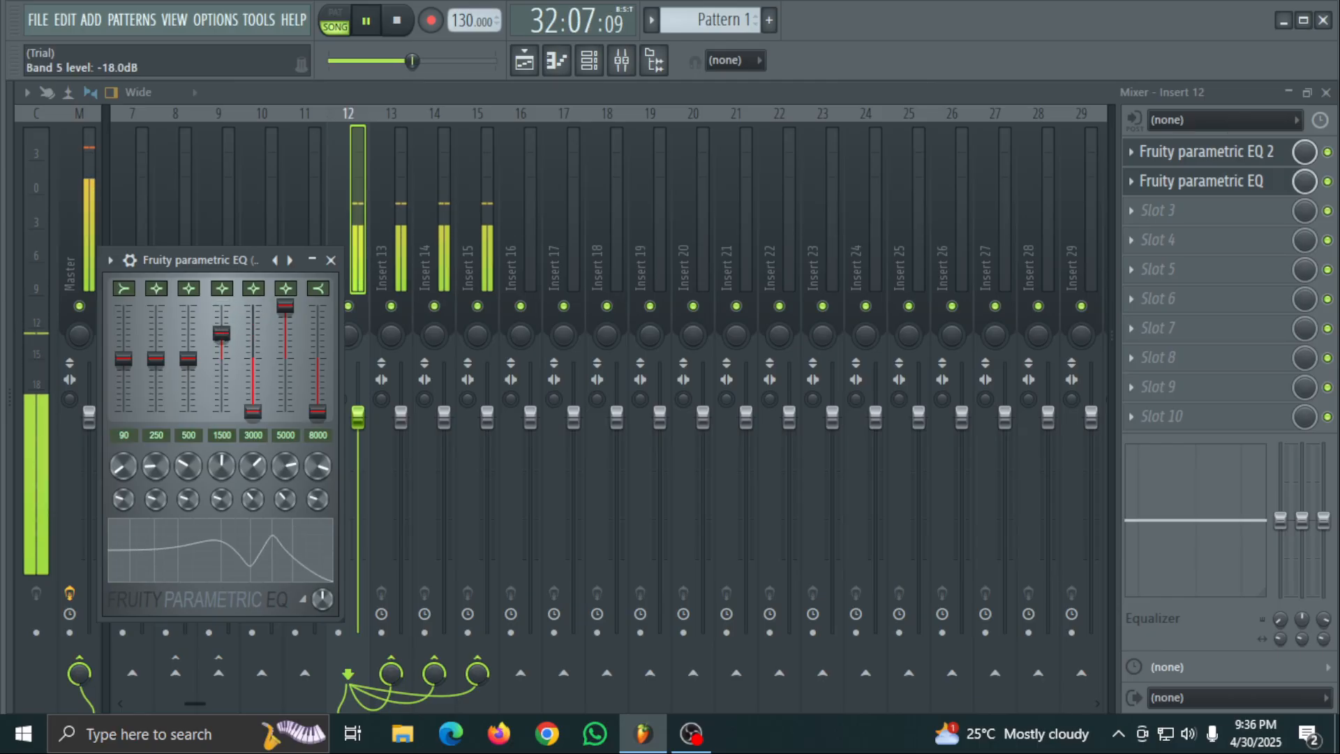
- Set EQ bands 4, 2 and 1 to 18 dB and band 3 to its minimum level
left_click_drag(221, 333, 222, 306)
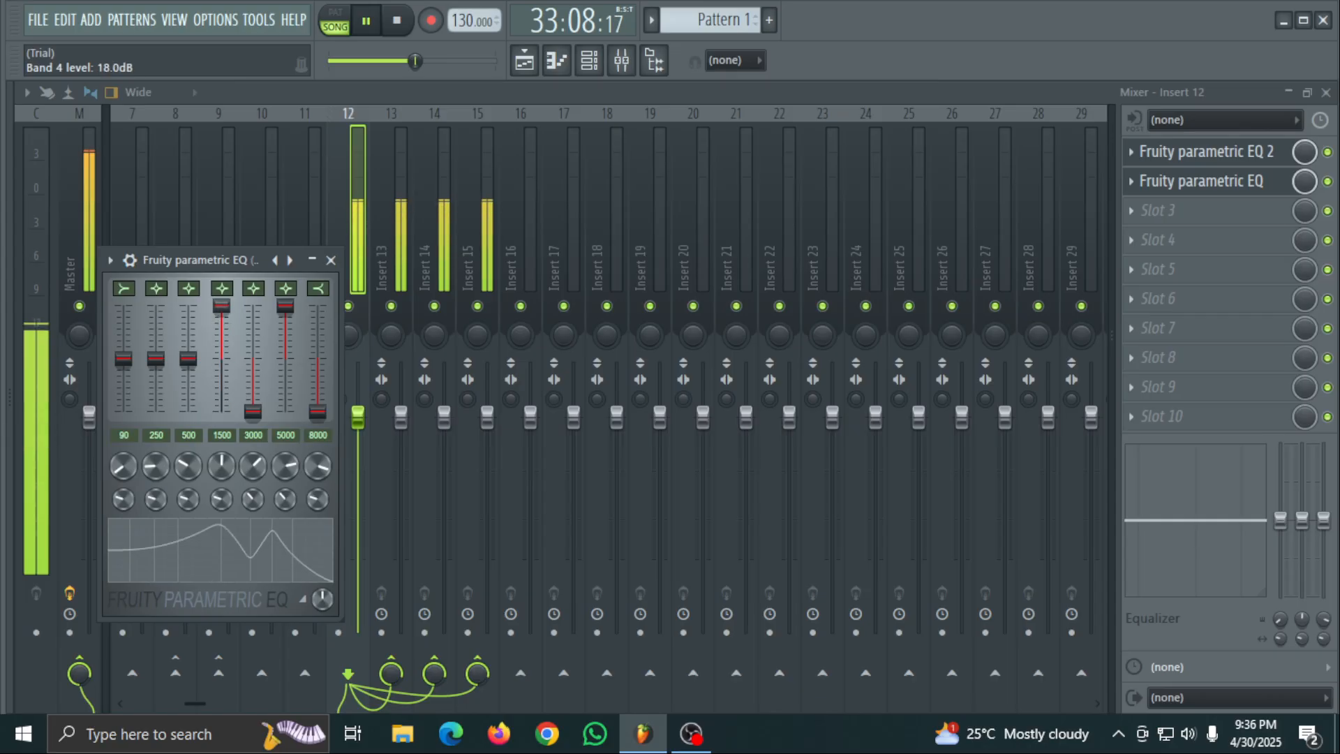
left_click_drag(189, 360, 188, 412)
left_click_drag(156, 359, 156, 305)
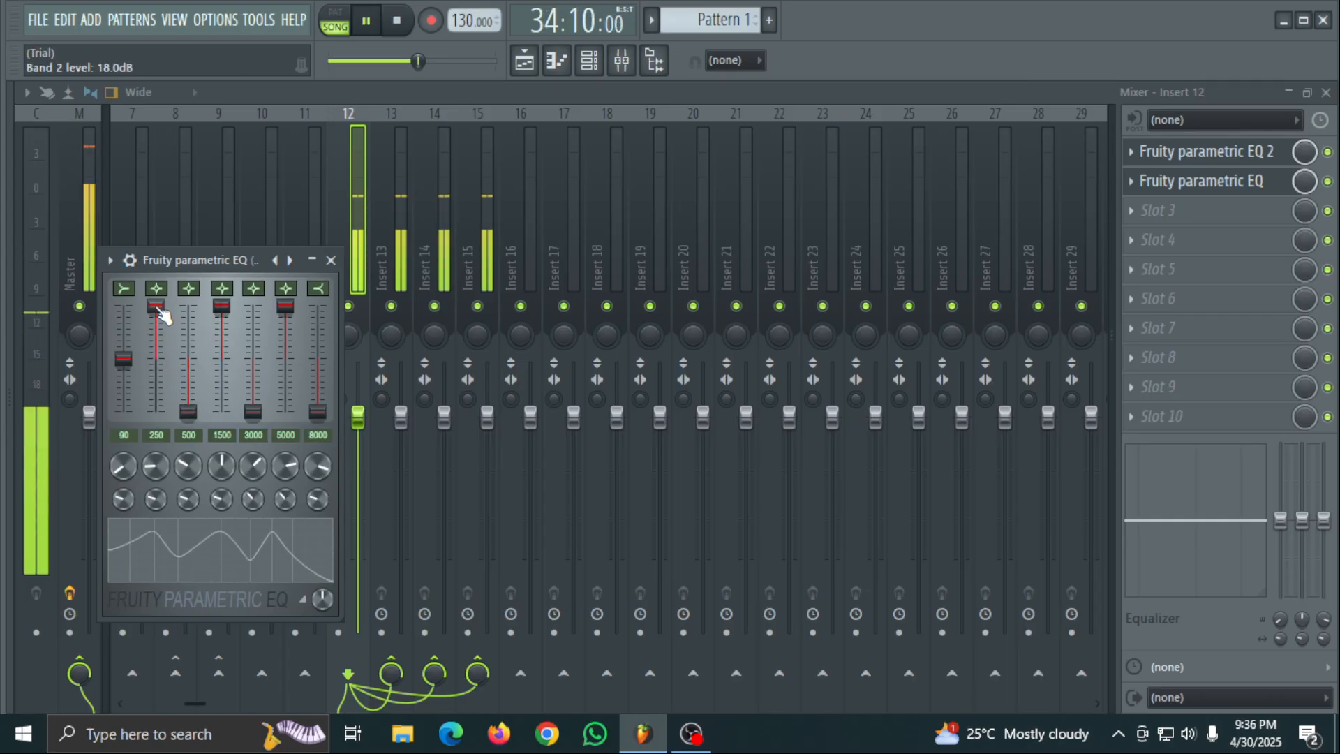
left_click_drag(133, 367, 132, 311)
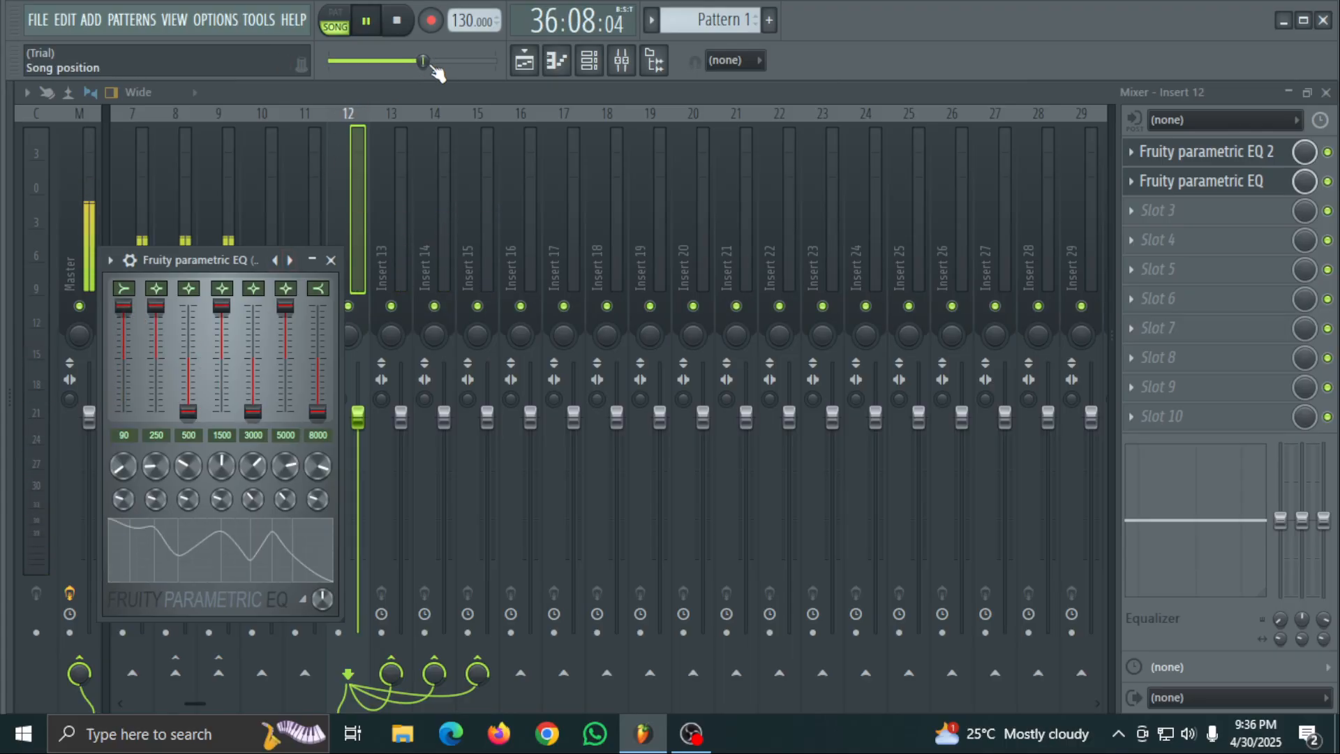
- Replay the Track 2 section while raising EQ band 3 slightly, lowering band 4 slightly and setting band 2 to 10 dB
left_click_drag(422, 60, 392, 61)
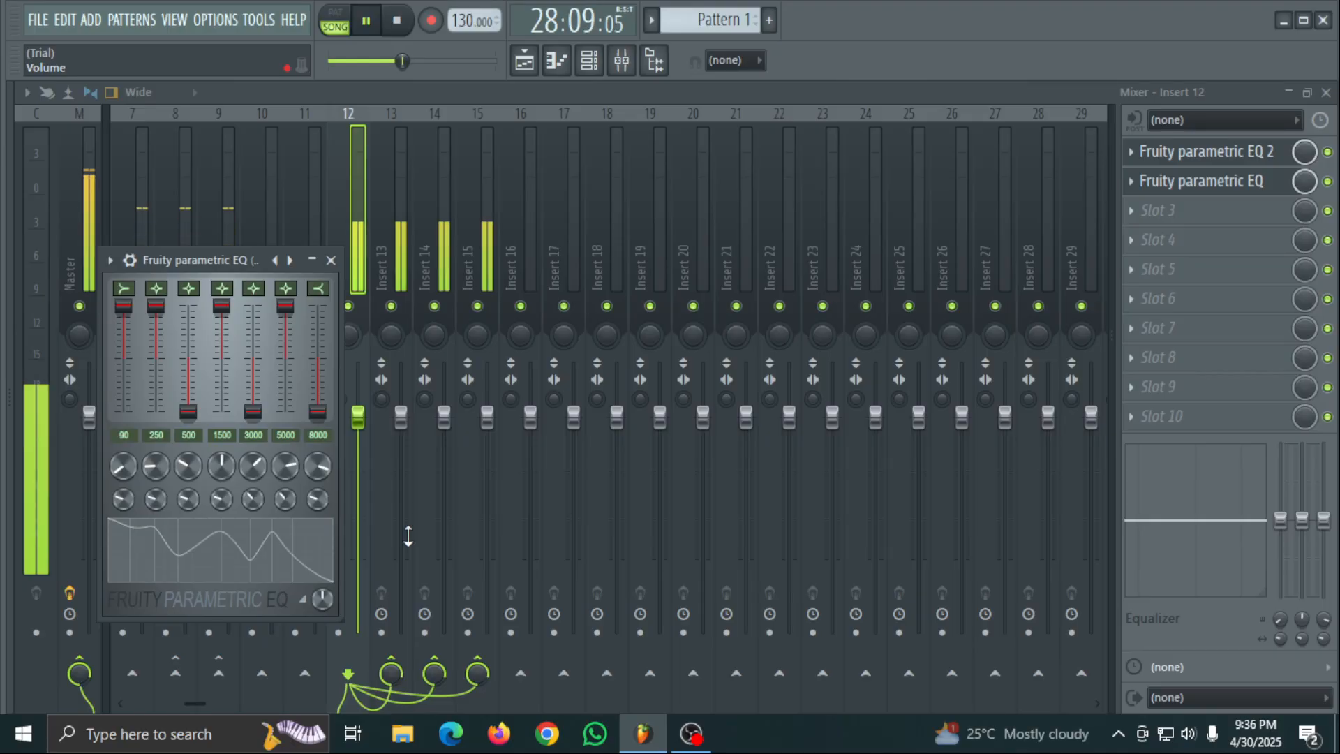
left_click_drag(204, 408, 204, 394)
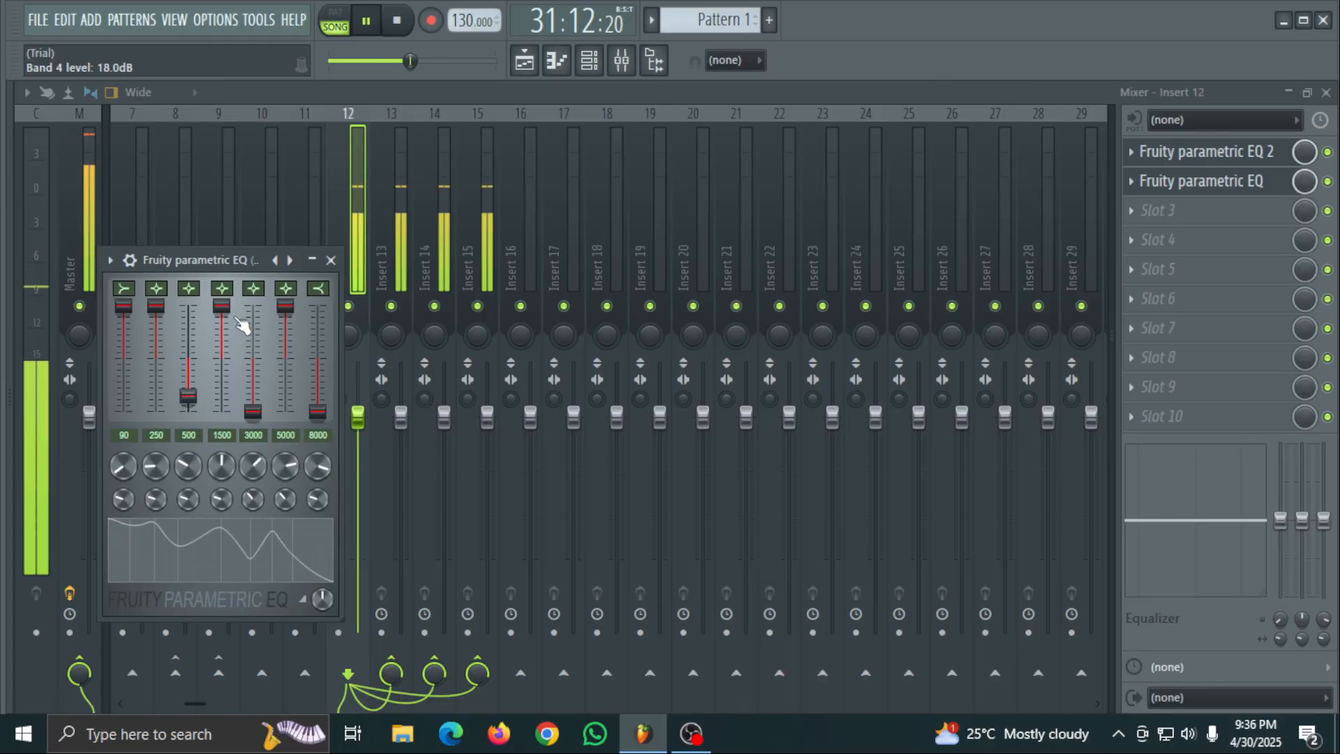
mouse_move(156, 305)
left_mouse_down()
mouse_move(156, 388)
mouse_move(155, 329)
left_mouse_up()
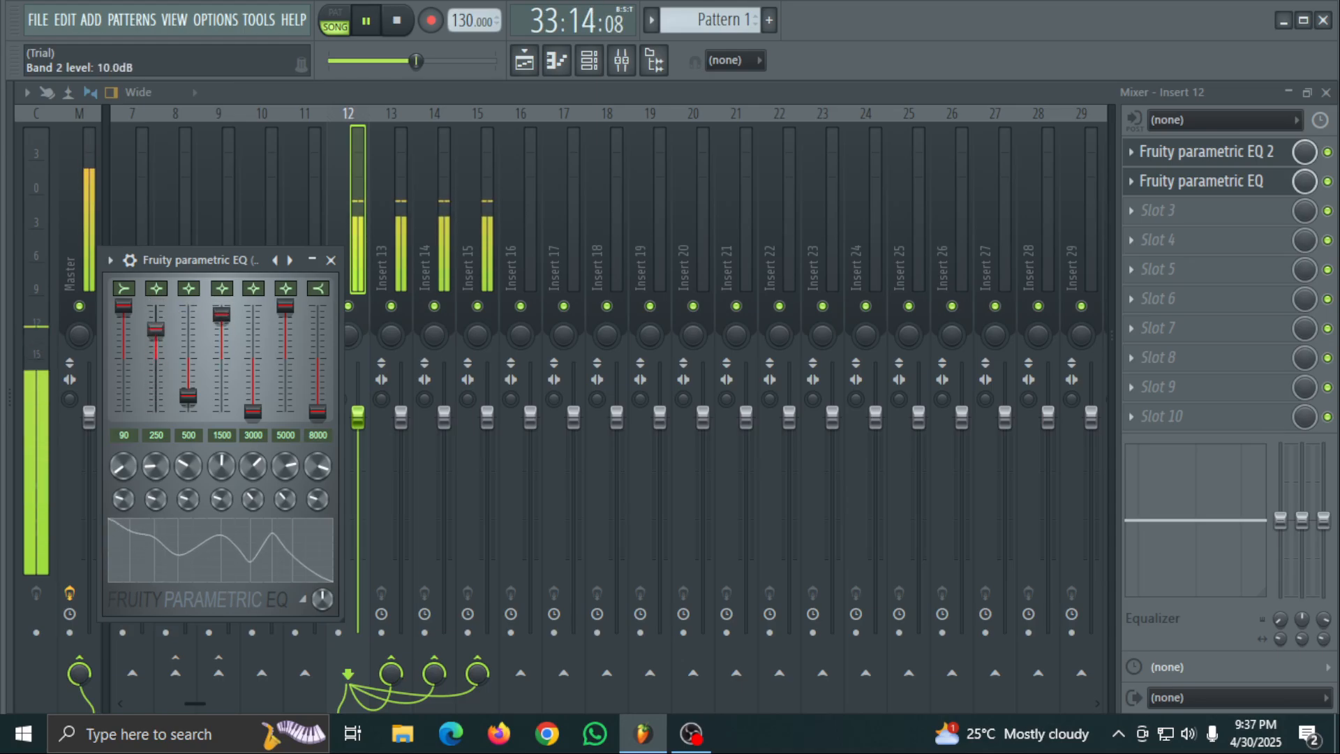
left_click_drag(419, 62, 396, 61)
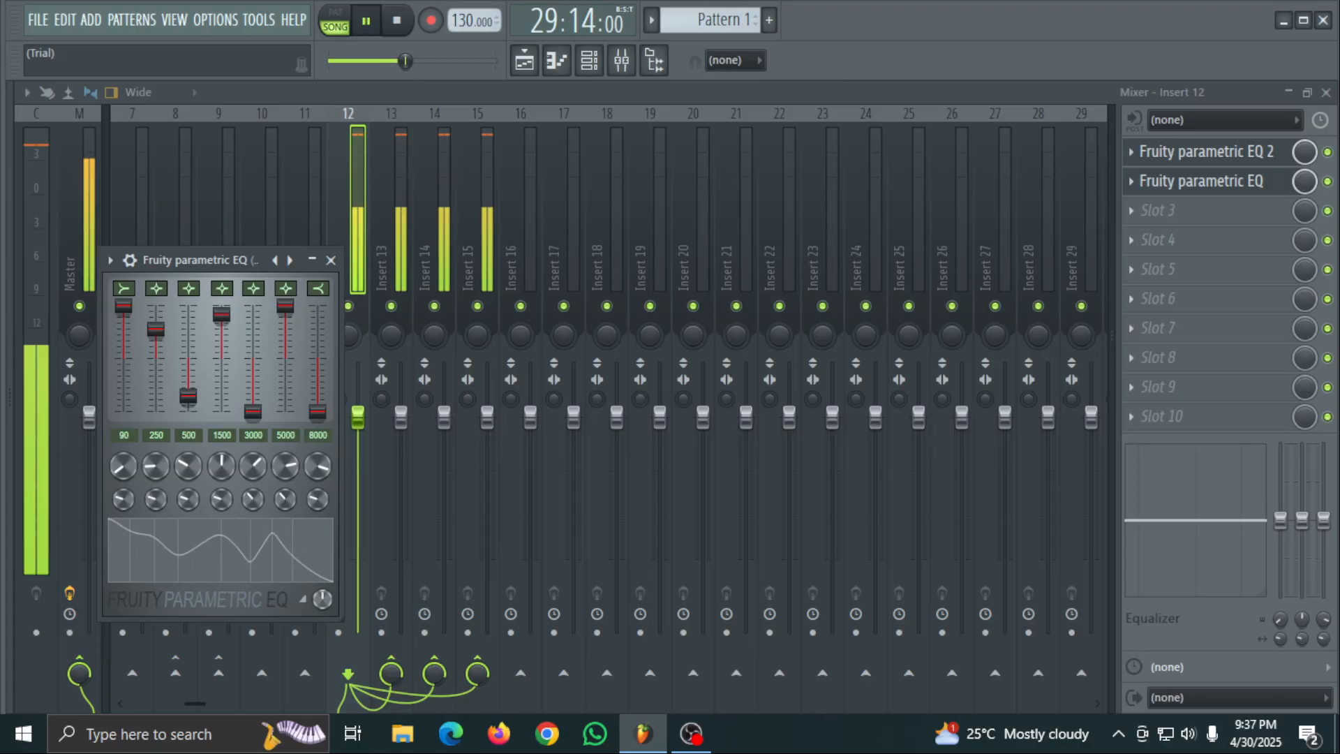
- Reset the parametric EQ's main level and its band 1 level
right_click(330, 596)
left_click(393, 417)
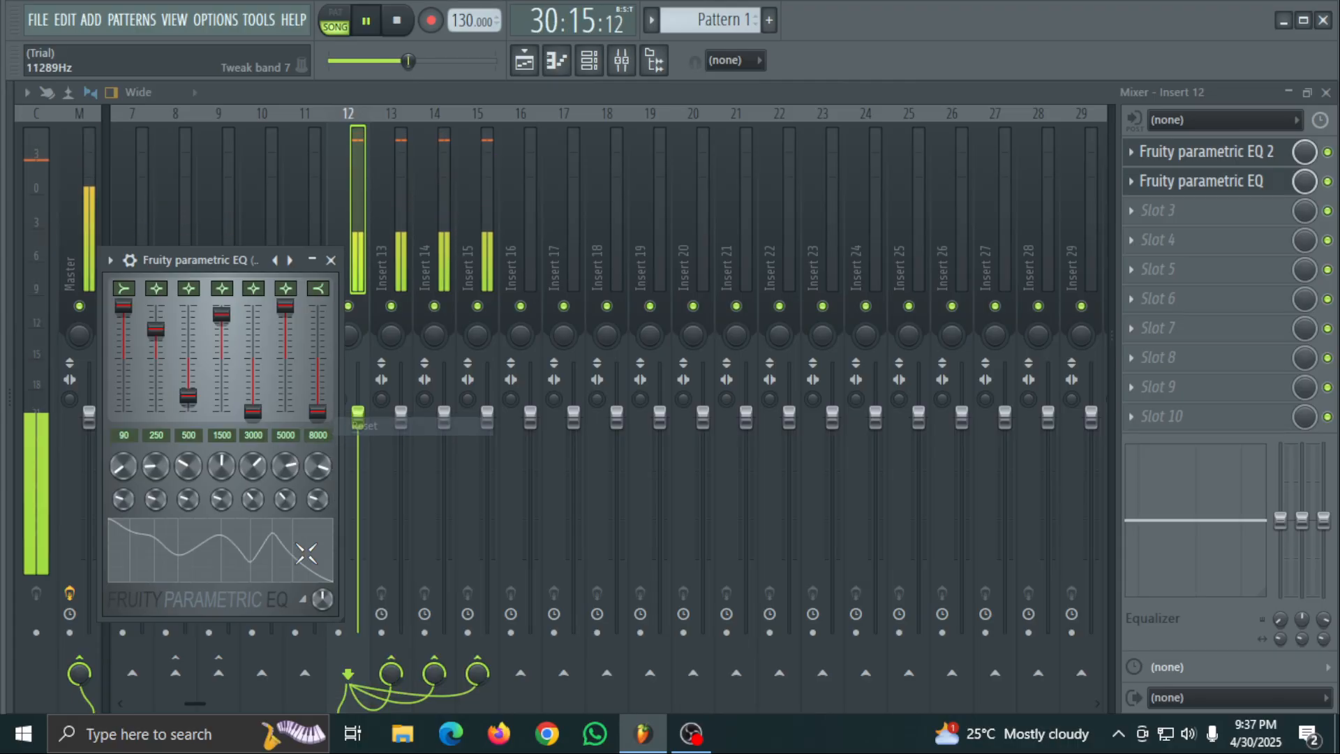
right_click(124, 308)
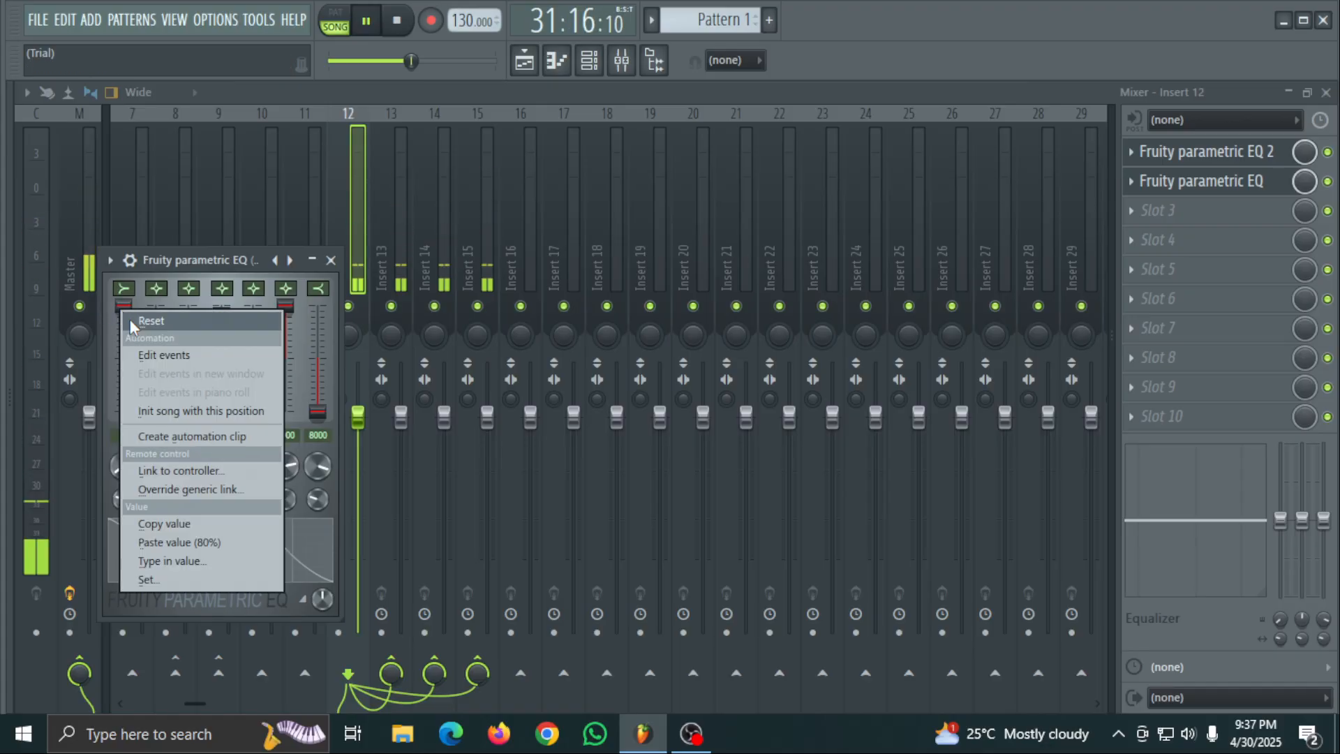
left_click(133, 321)
left_click(166, 325)
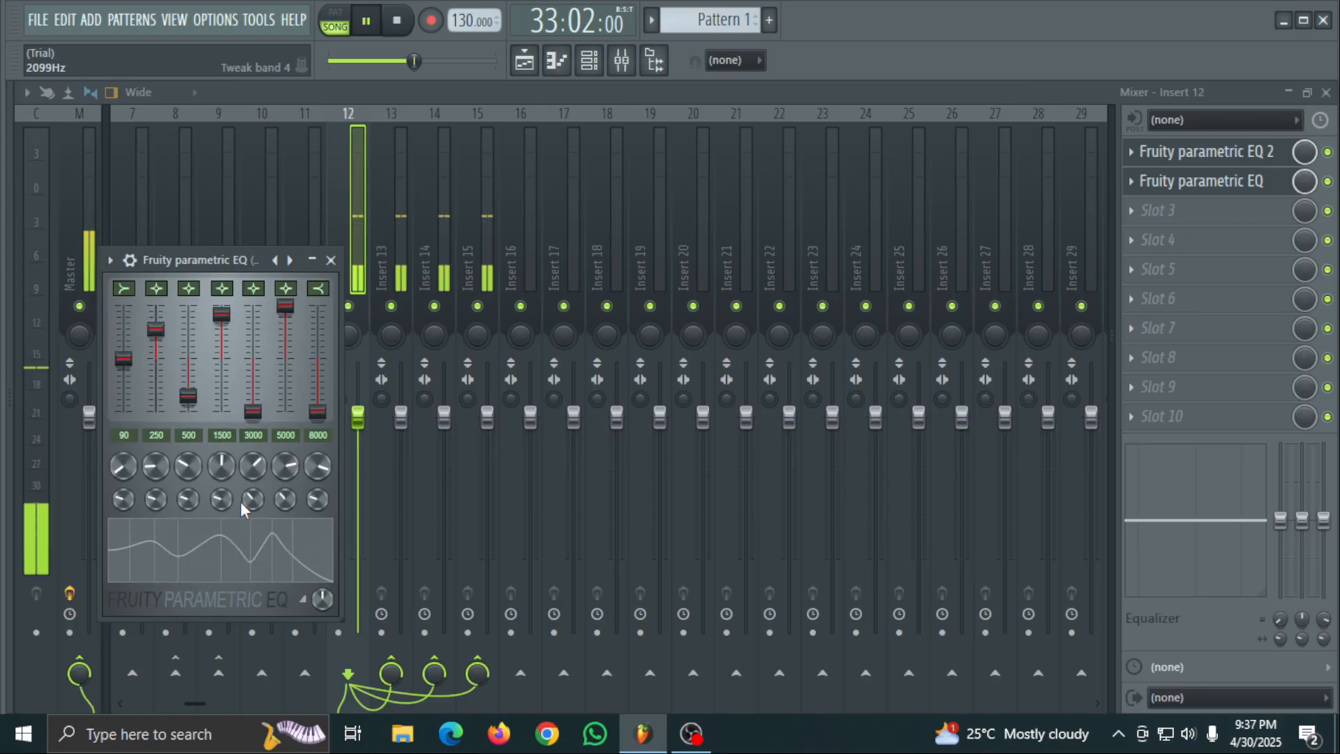
- Reset the band 4 frequency and adjust the band 5 bandwidth in the parametric EQ
right_click(228, 466)
left_click(283, 423)
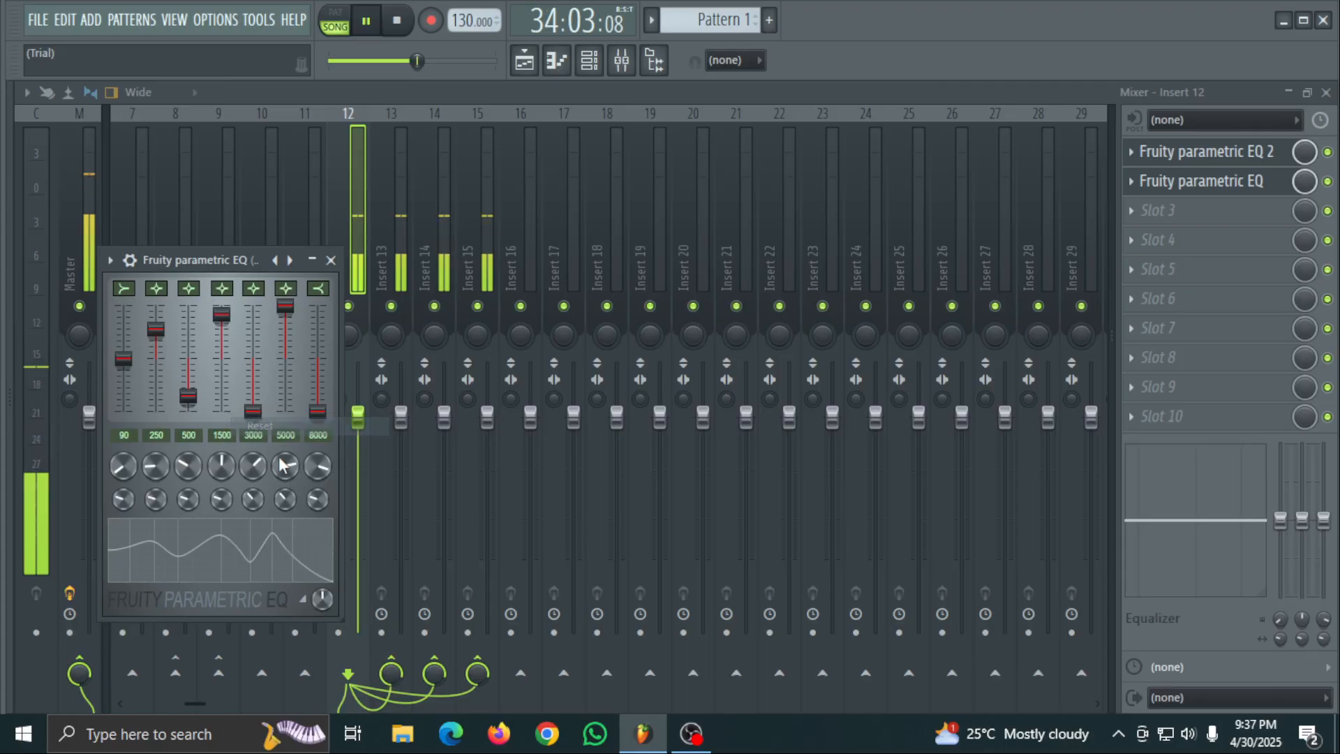
left_click_drag(258, 507, 257, 545)
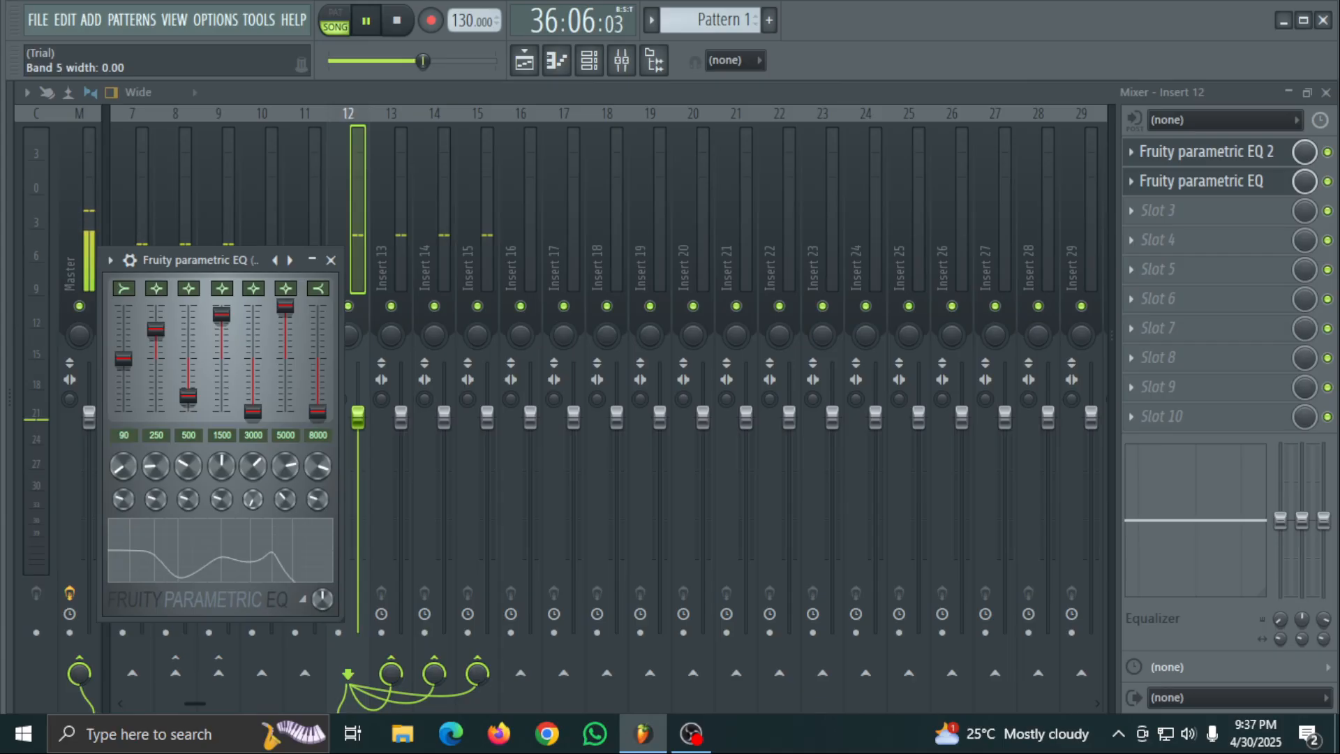
- Add Fruity Multiband Compressor to slot 3 of Insert 12 and disable both parametric EQs
left_click(1179, 209)
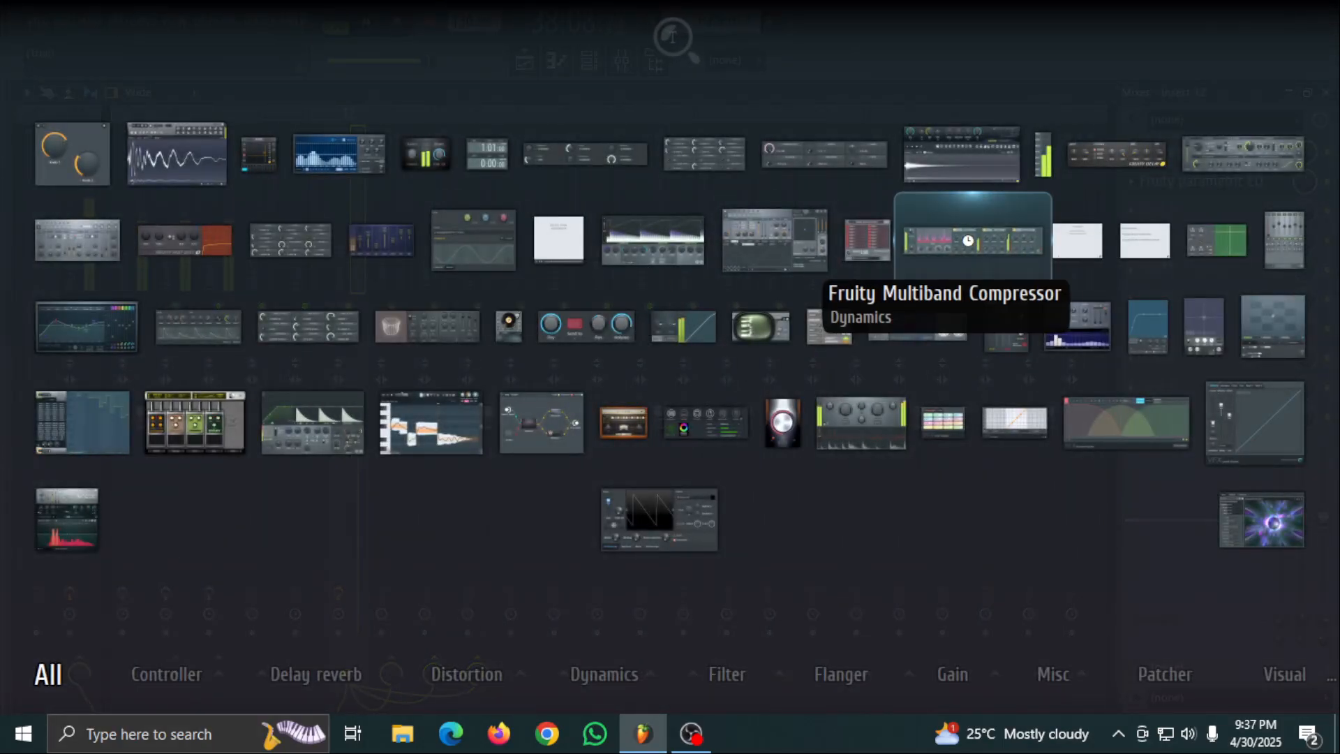
left_click(968, 241)
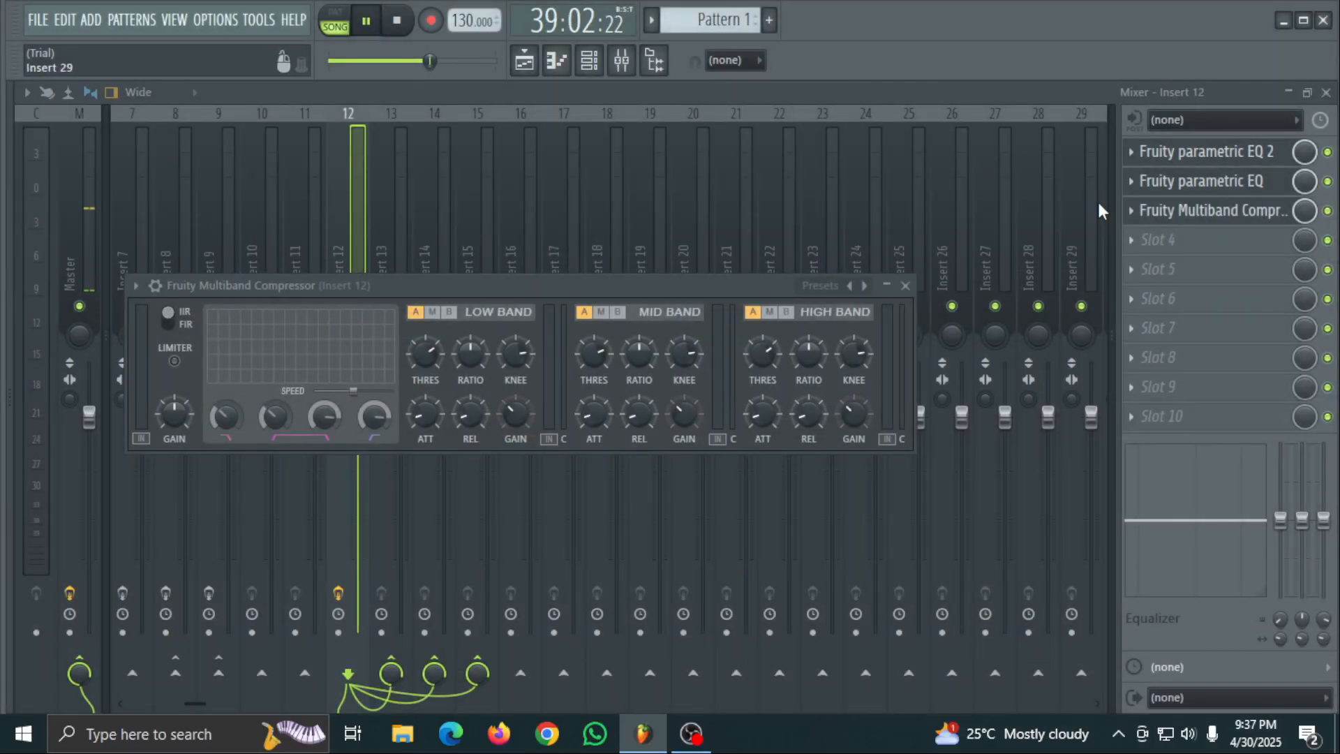
left_click(1328, 181)
left_click(1328, 152)
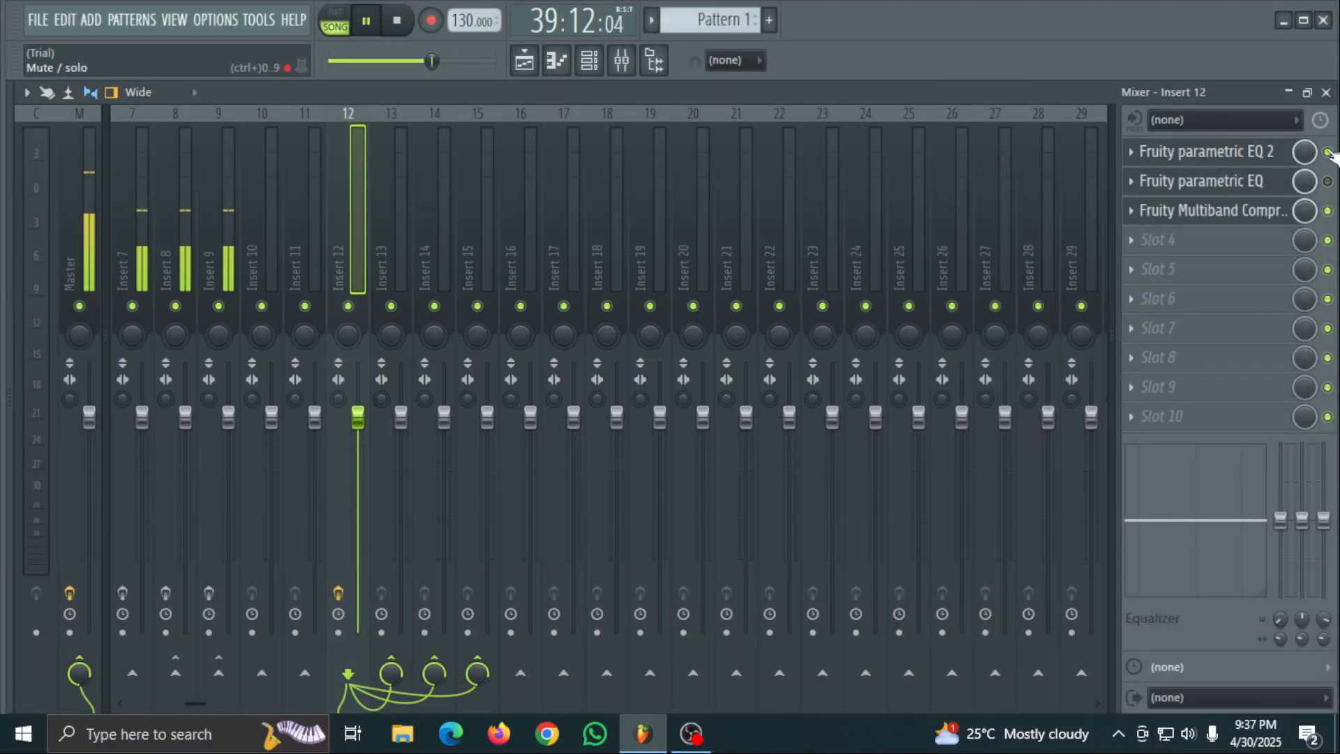
- Load the Crazy bass preset in the Multiband Compressor and replay the section from around bar 28
left_click(1257, 213)
left_click(801, 283)
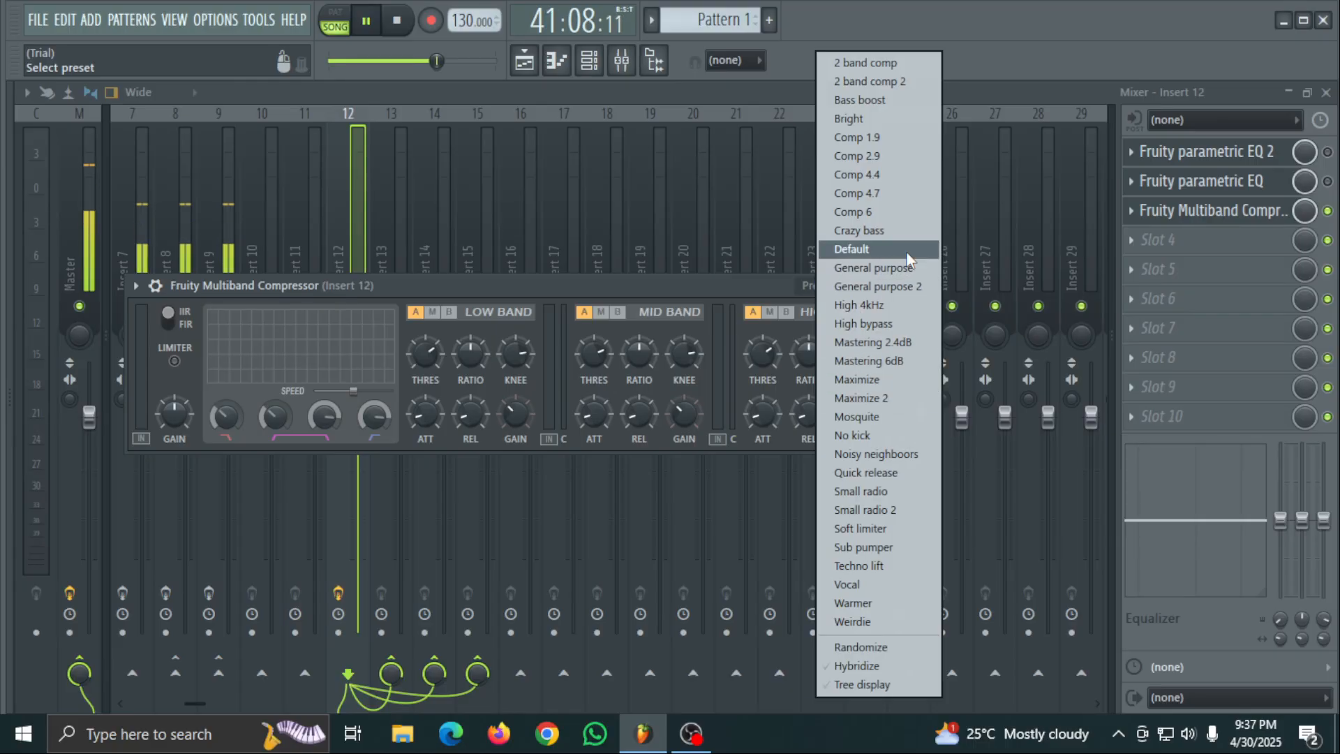
left_click(902, 228)
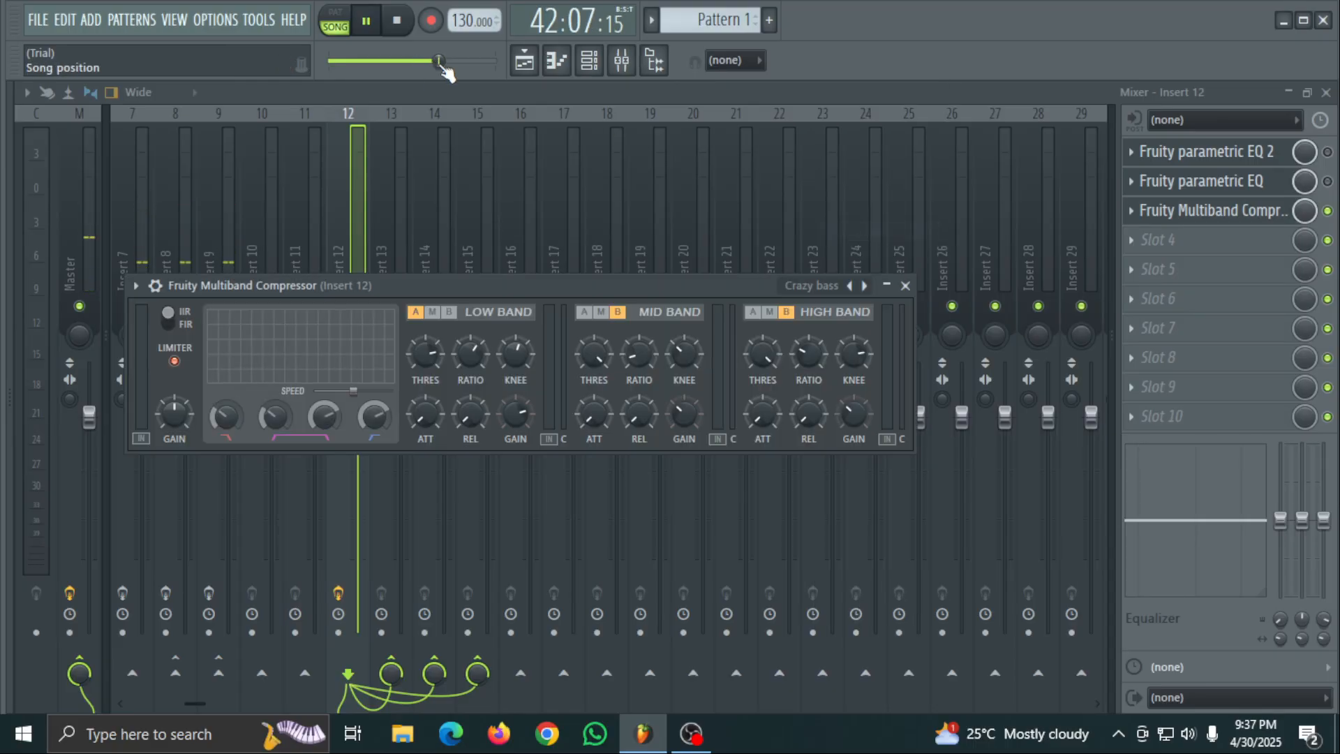
left_click_drag(440, 61, 401, 62)
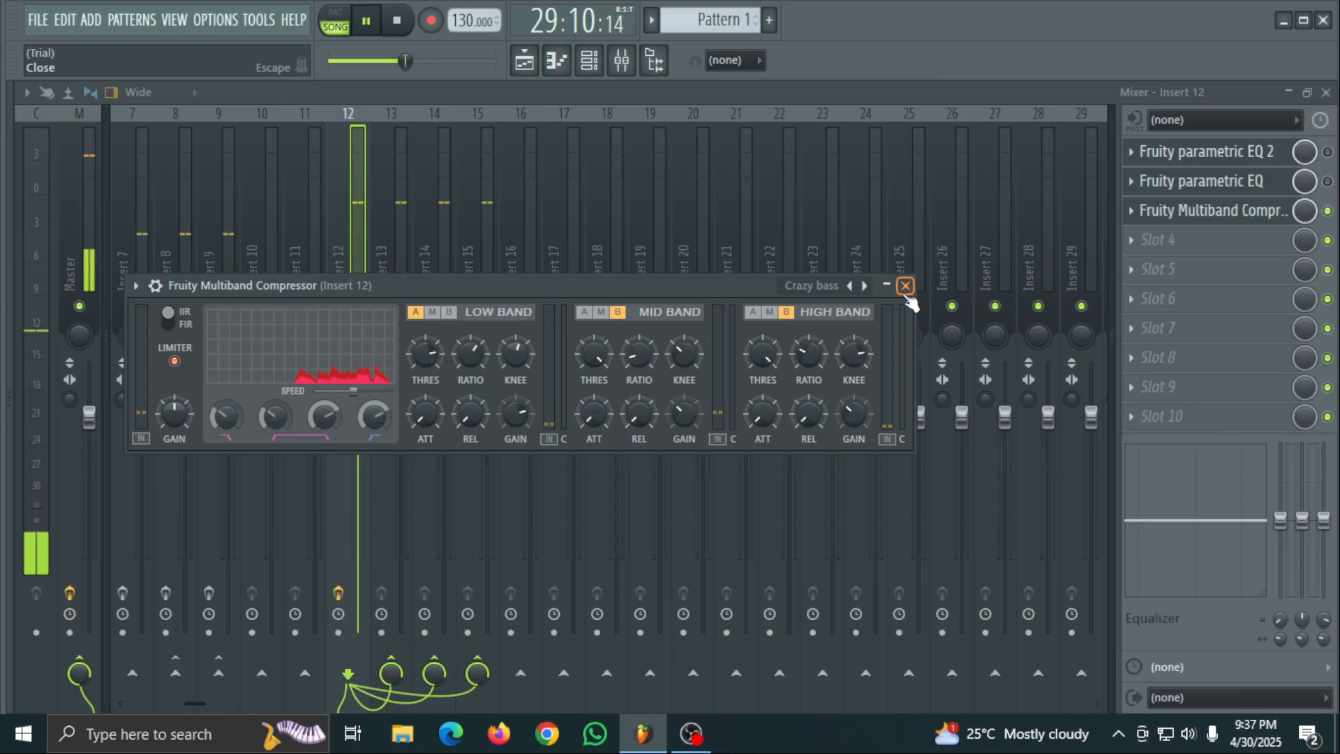
- Audition the compressor's following presets one after another up to Mastering 6dB, and move playback back to about bar 25
left_click(865, 286)
left_click(866, 286)
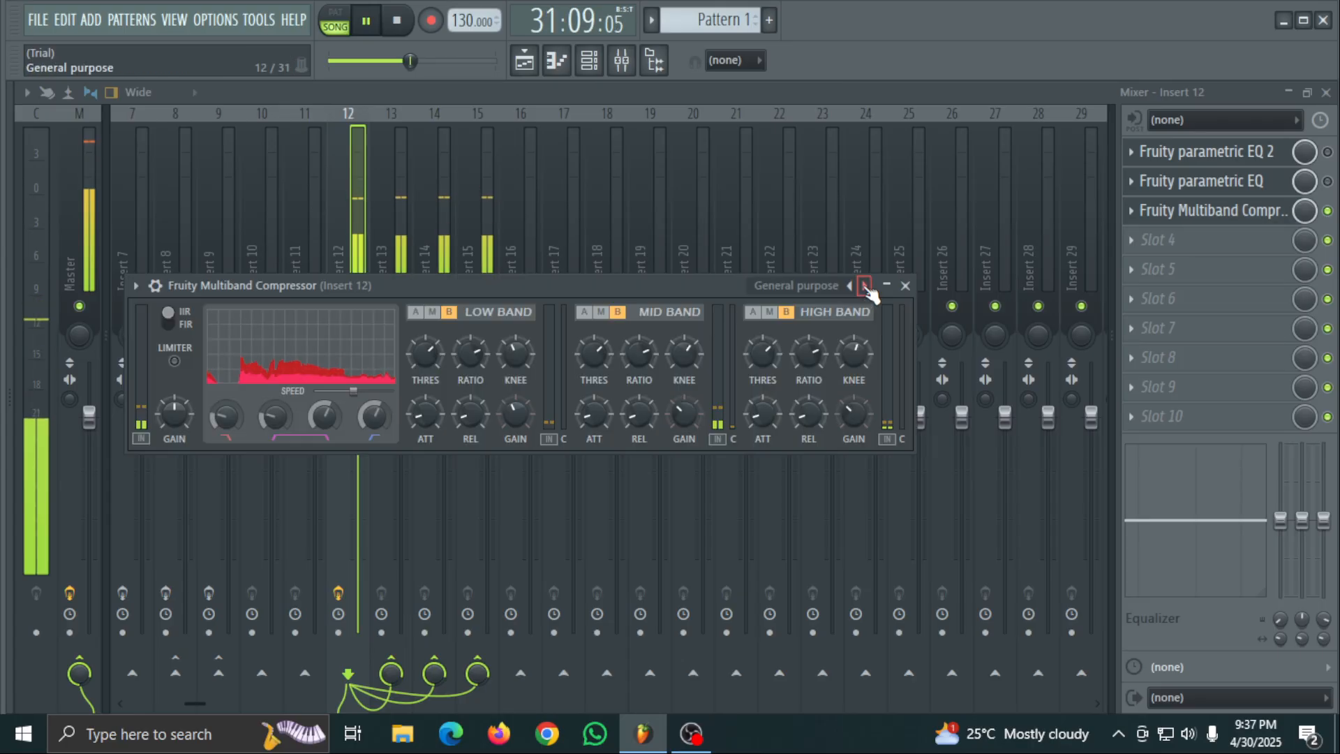
left_click(866, 286)
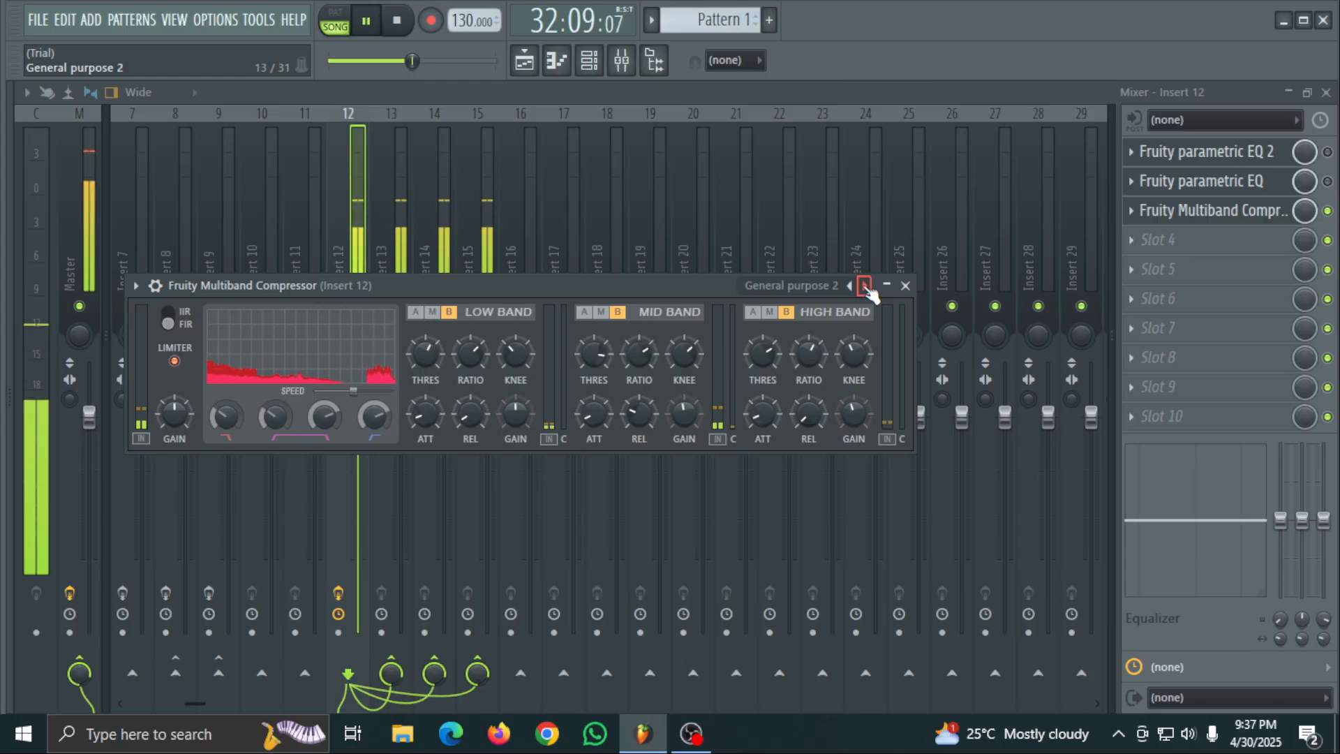
left_click(866, 286)
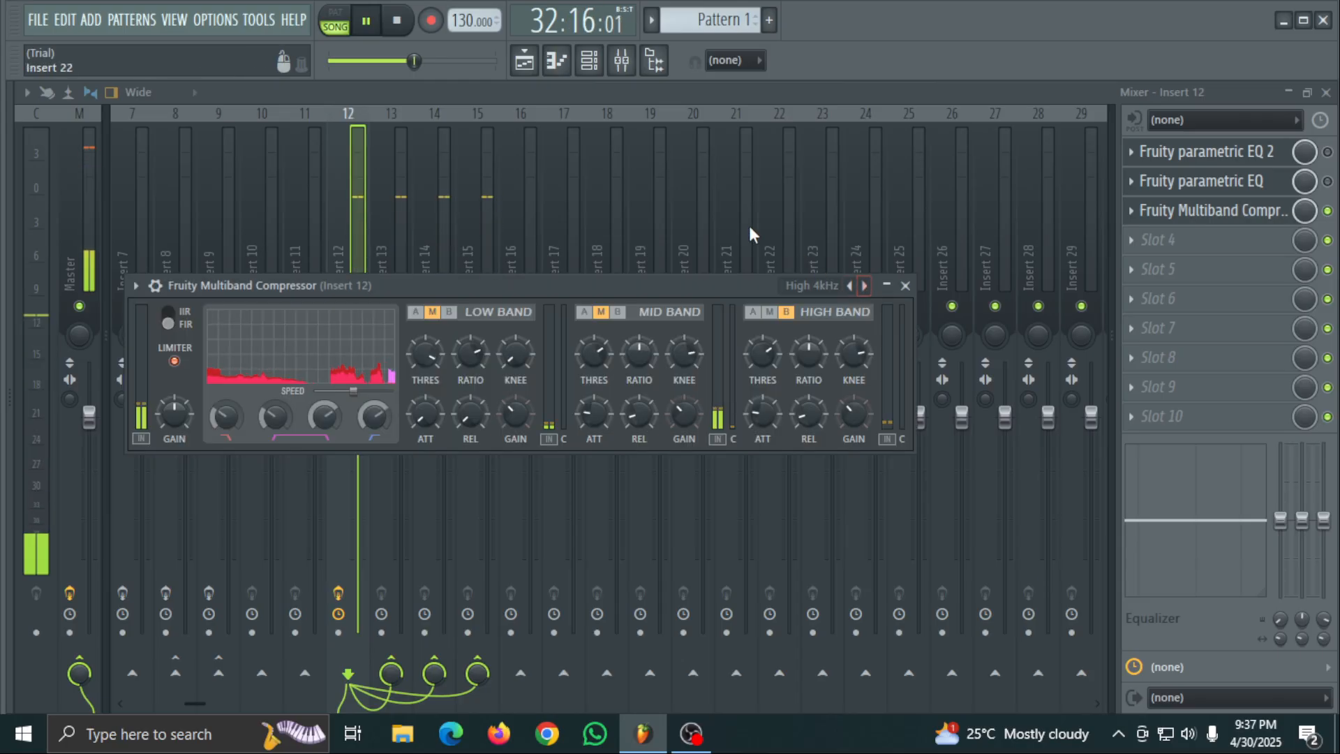
left_click(866, 286)
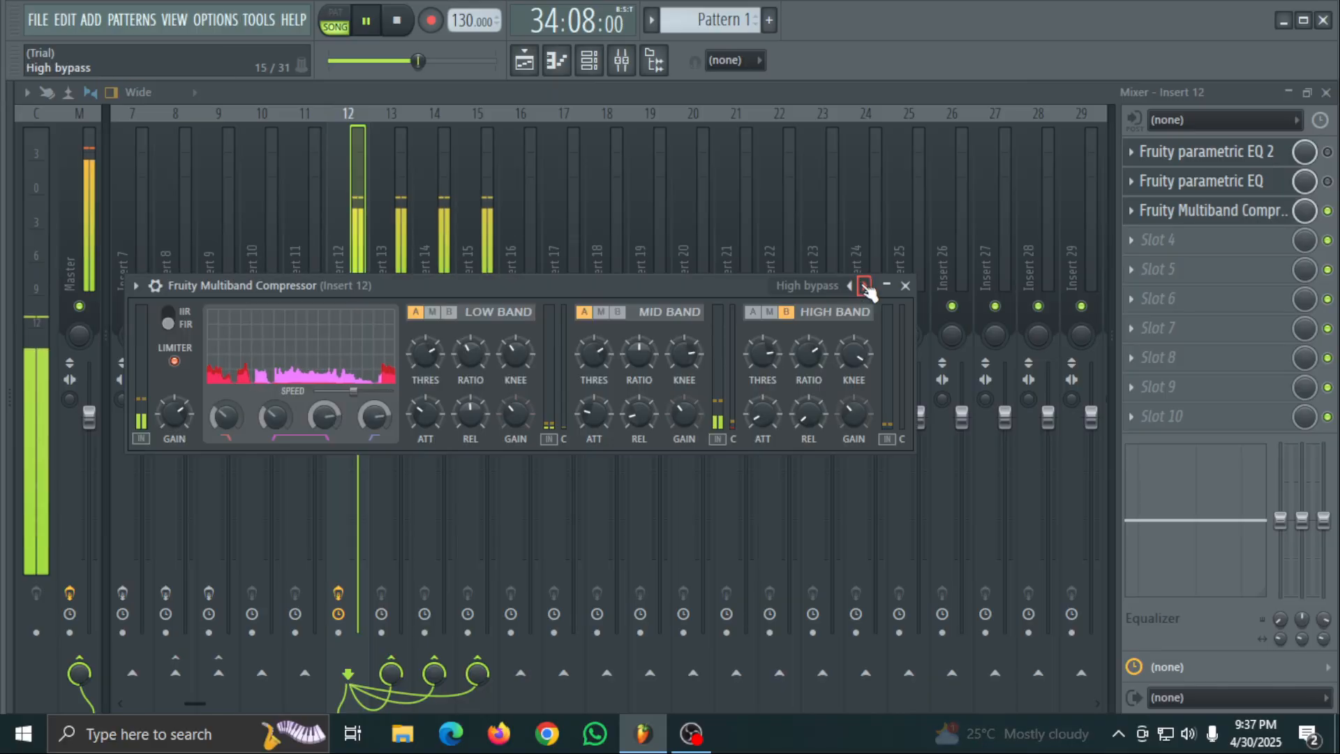
left_click(866, 286)
left_click(866, 287)
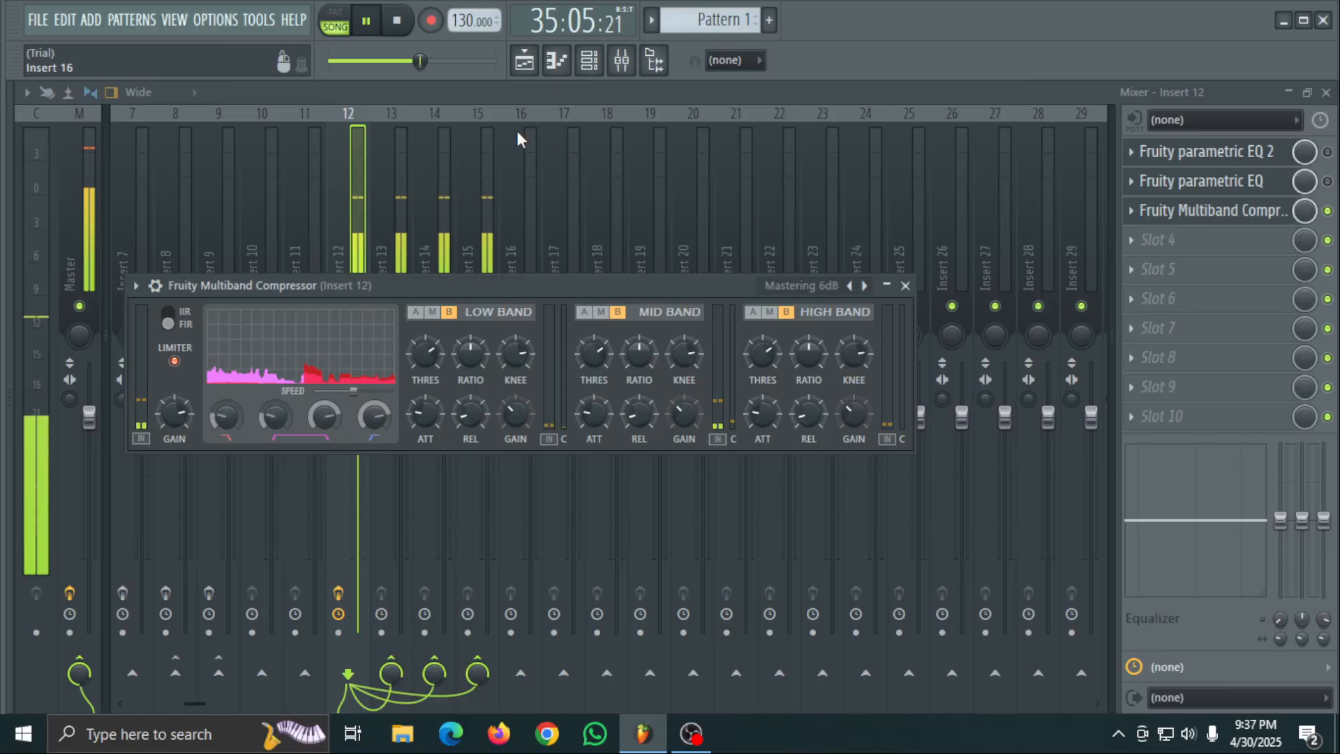
left_click_drag(419, 61, 395, 61)
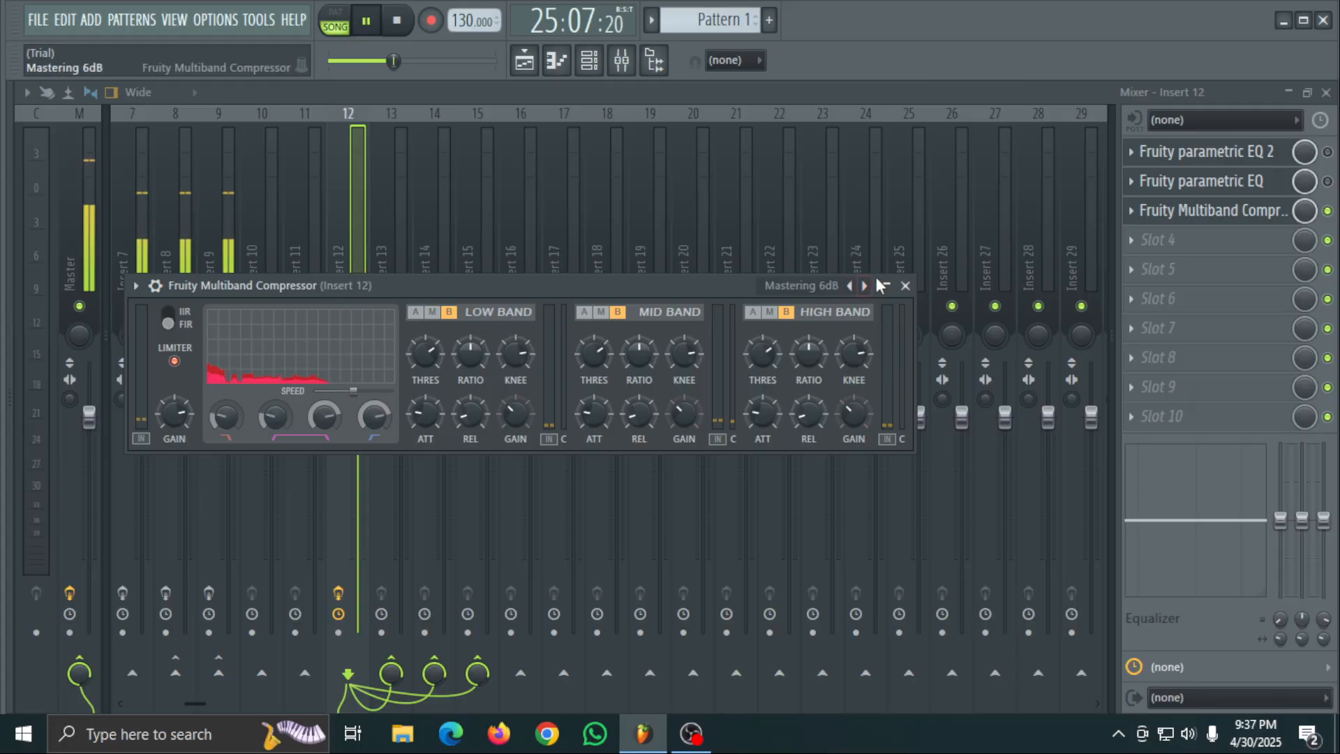
- Close the compressor, re-enable Fruity parametric EQ 2, and delete Fruity Multiband Compressor from slot 3 of Insert 12
left_click(905, 286)
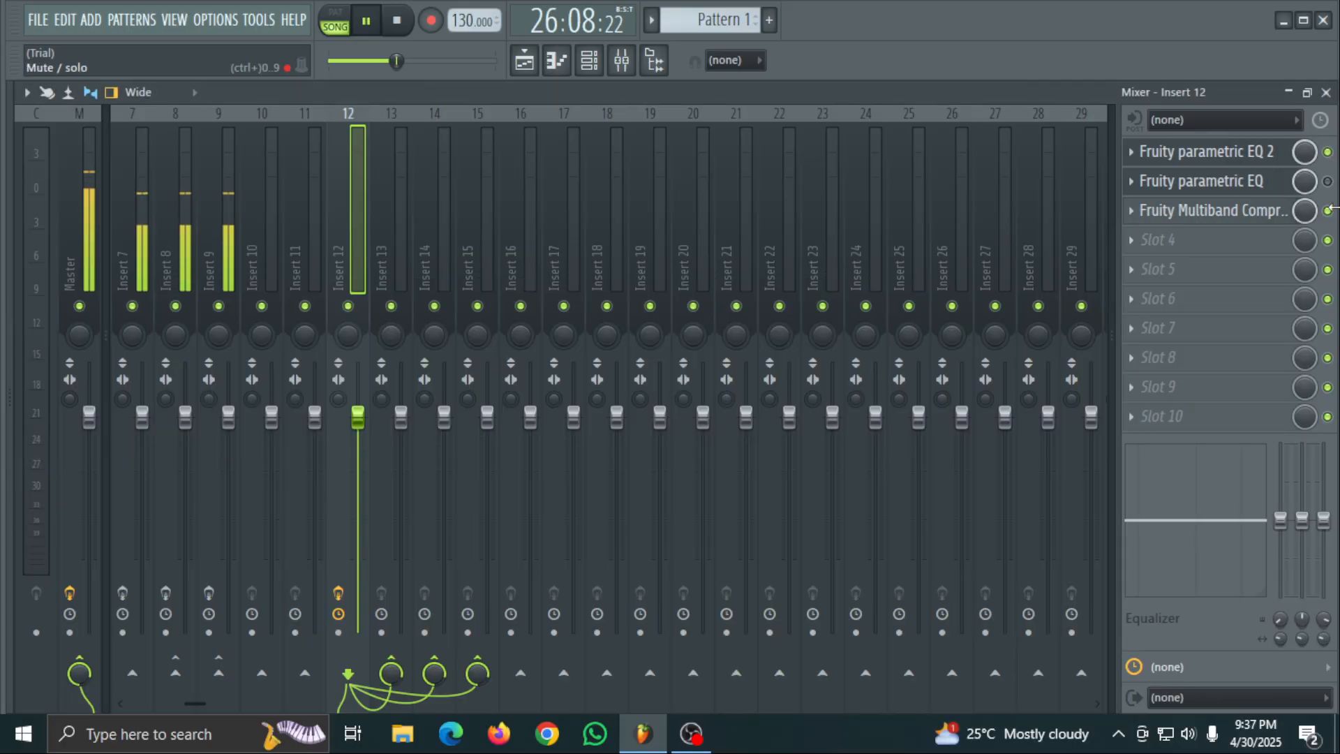
right_click(1142, 215)
left_click(1145, 256)
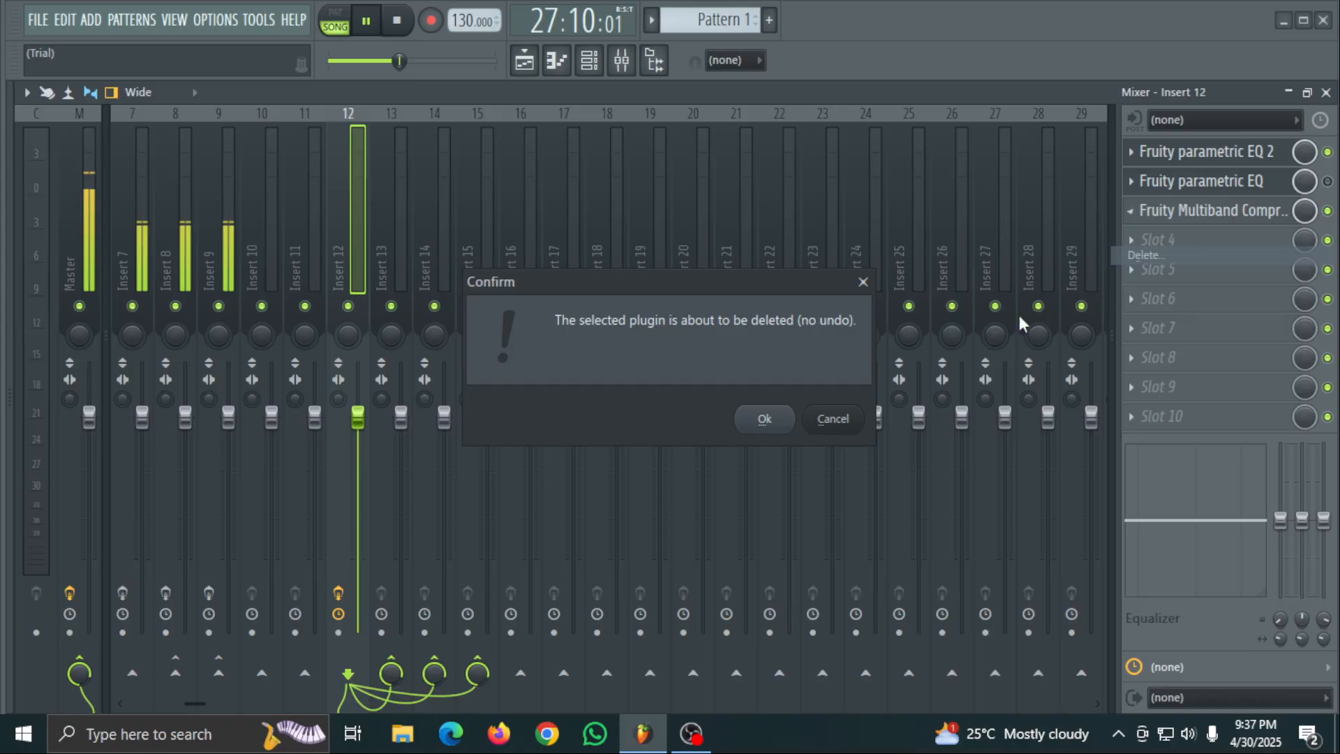
left_click(766, 420)
- Delete Fruity parametric EQ from slot 2 of Insert 12 and confirm the removal
right_click(1139, 179)
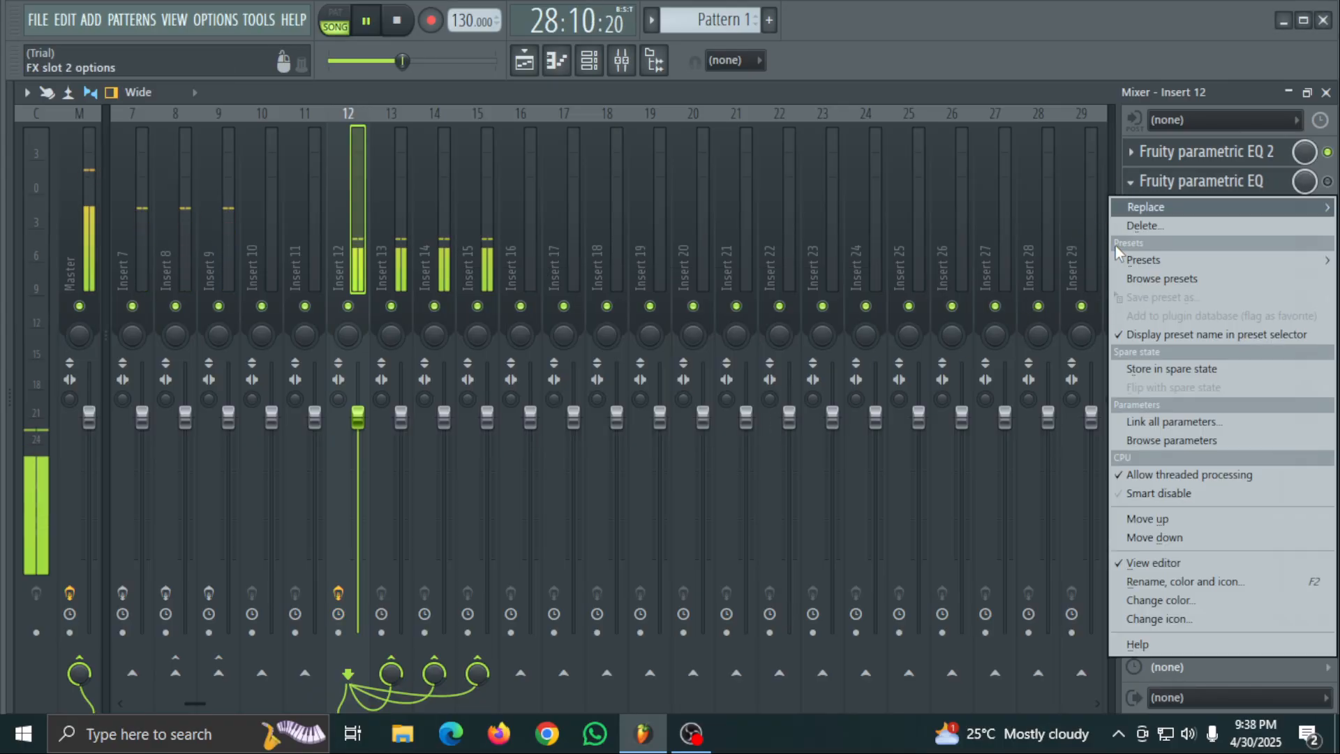
left_click(1167, 225)
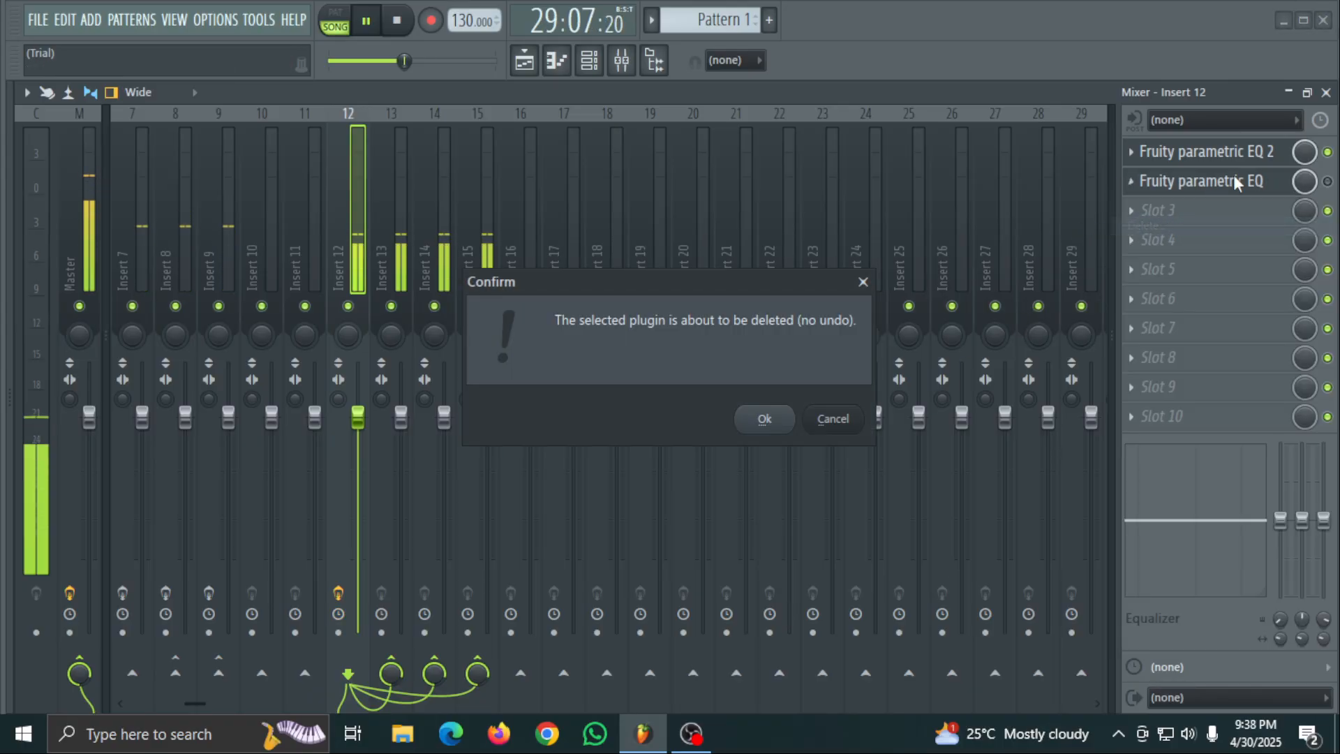
left_click(768, 421)
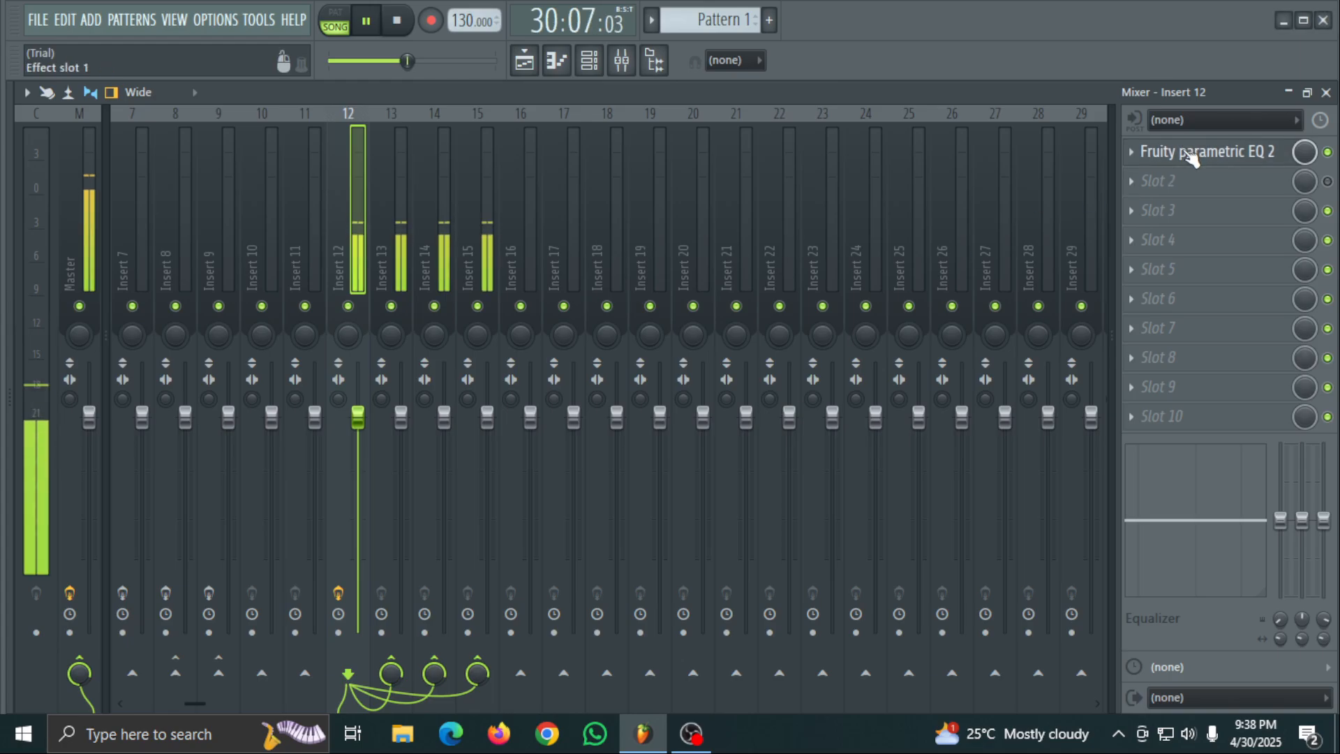
- In a maximized Fruity parametric EQ 2, lower band 1 to -18 dB and raise the main level to about 9 dB
left_click(1191, 155)
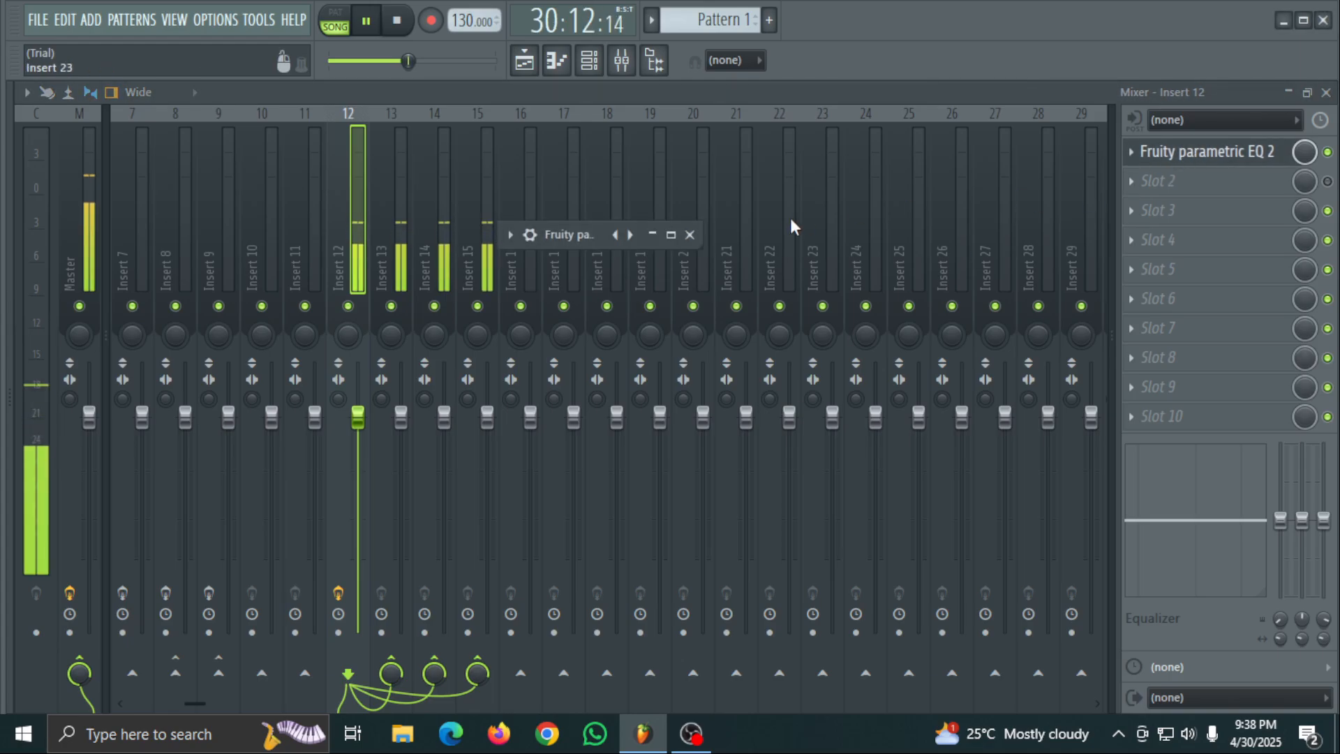
left_click(679, 234)
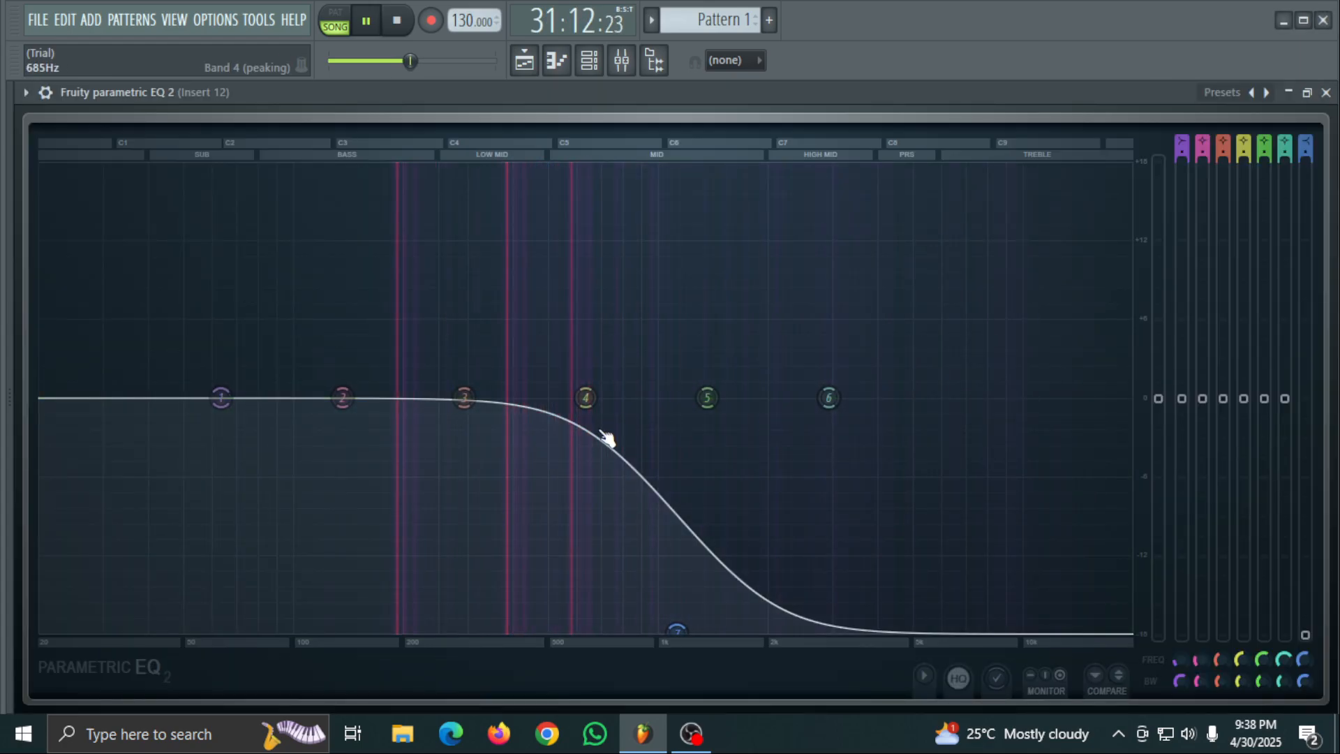
left_click_drag(221, 398, 393, 633)
left_click_drag(1158, 399, 1158, 284)
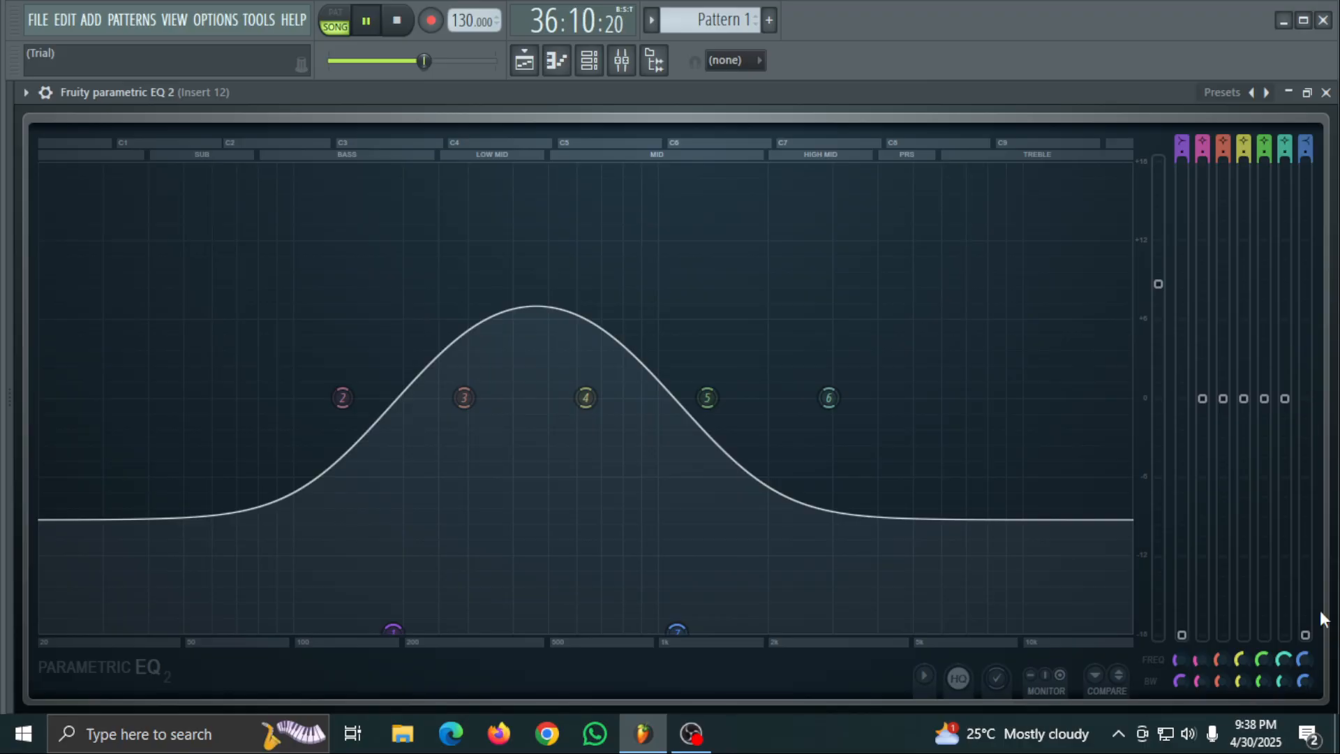
- Try band 7 of the EQ at 18 dB and at 0 dB while replaying the earlier section, and pause playback
left_click_drag(1305, 635, 1306, 161)
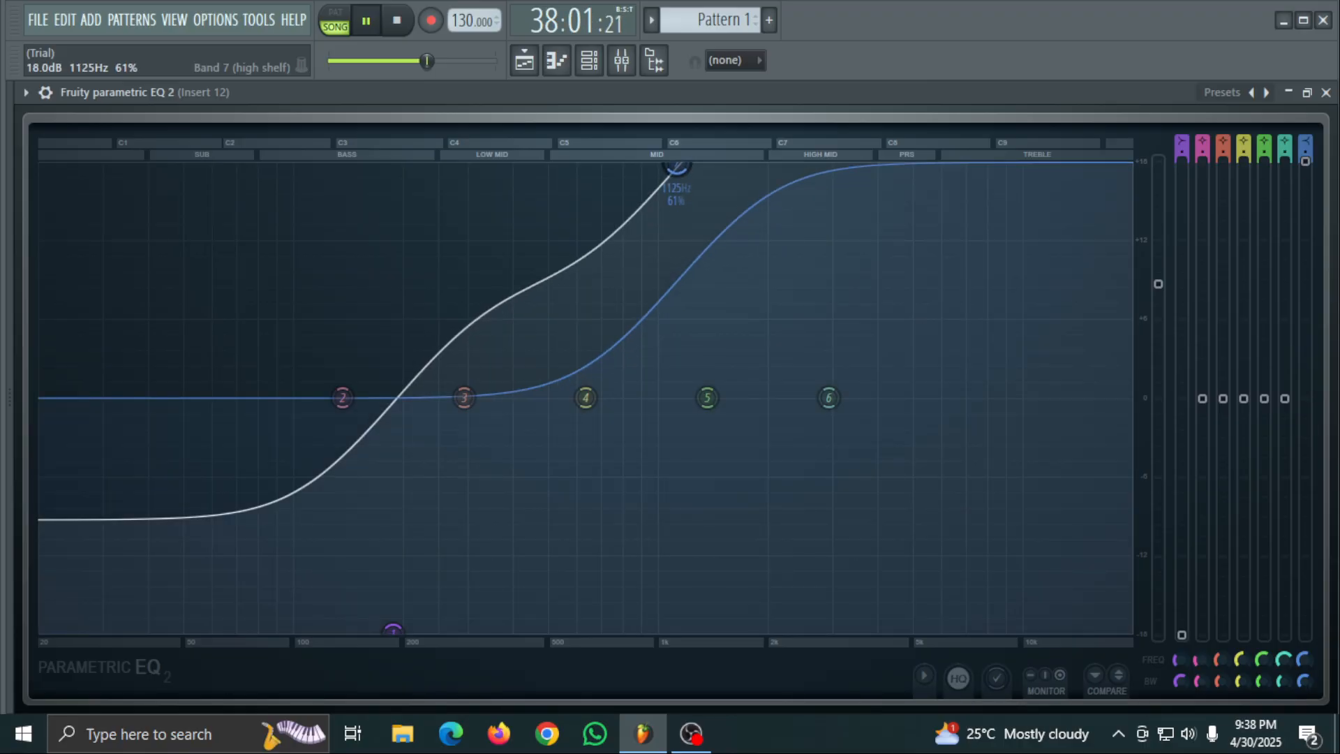
left_click_drag(427, 62, 392, 61)
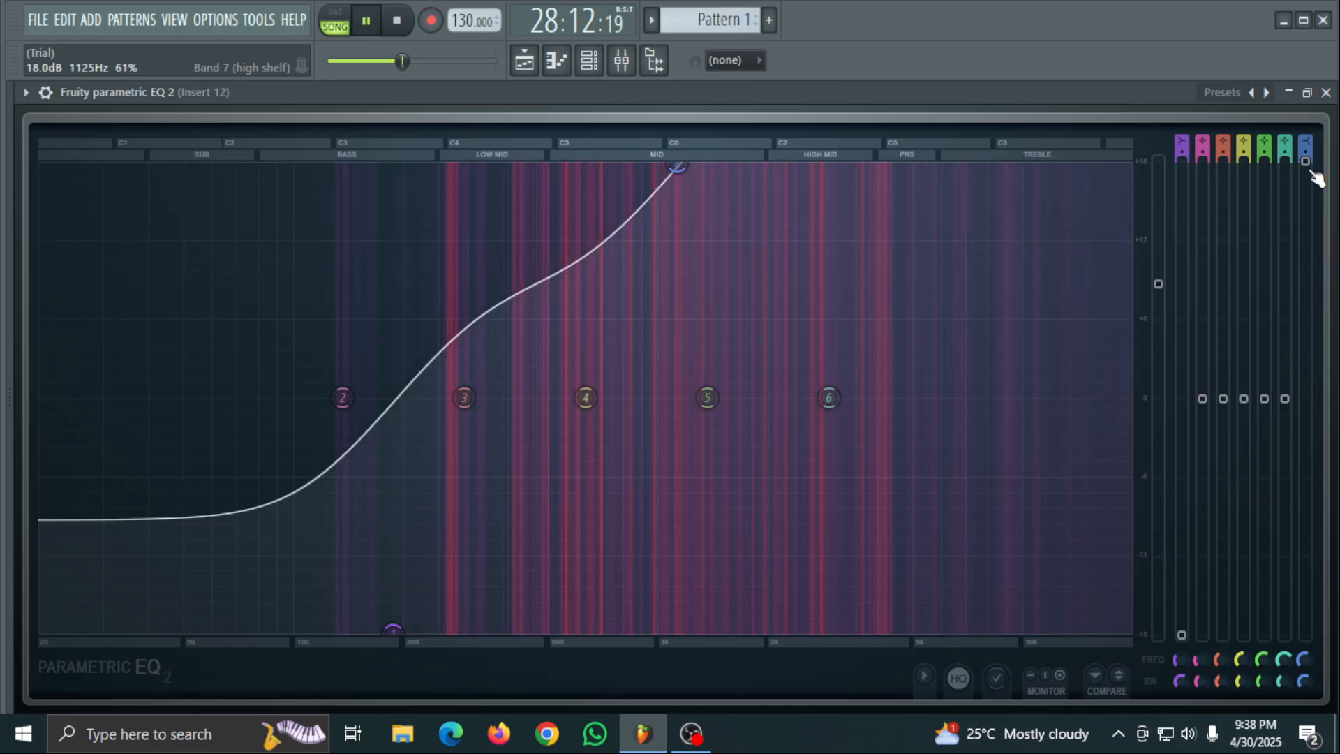
left_click_drag(1306, 162, 1305, 398)
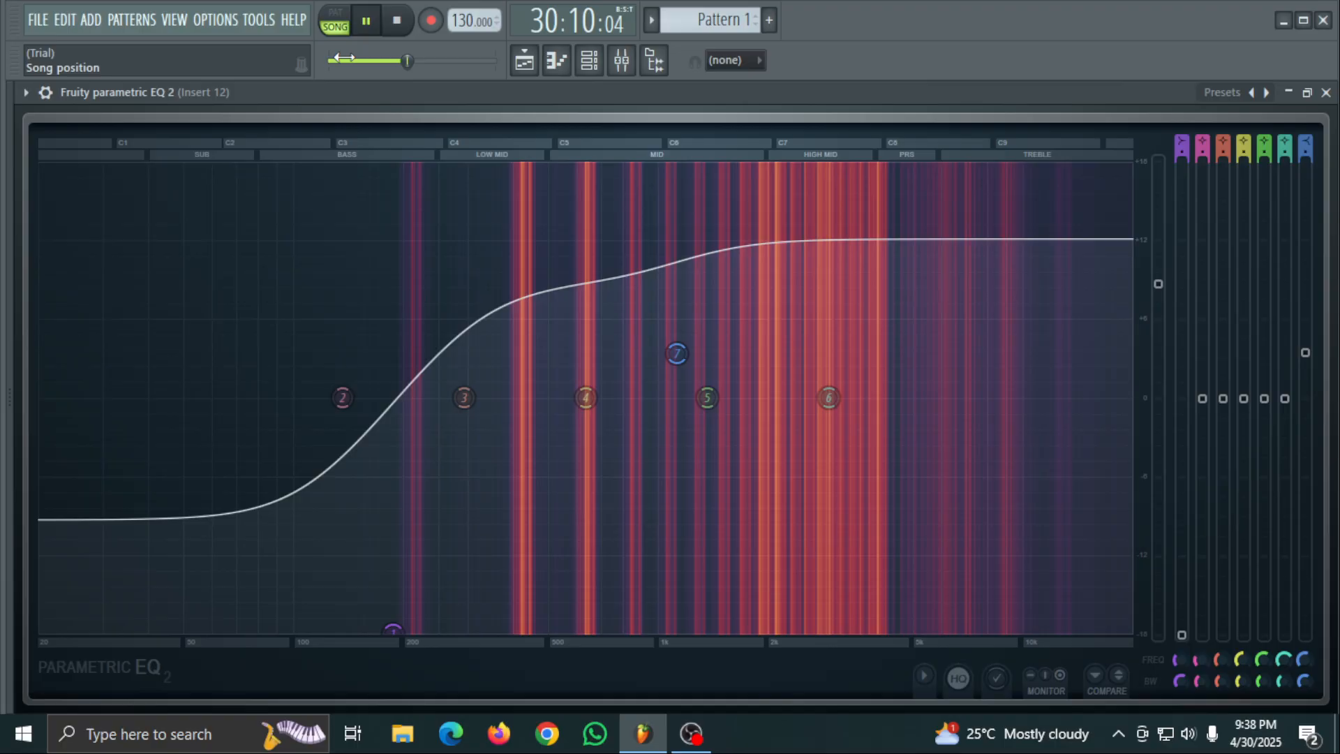
left_click(369, 28)
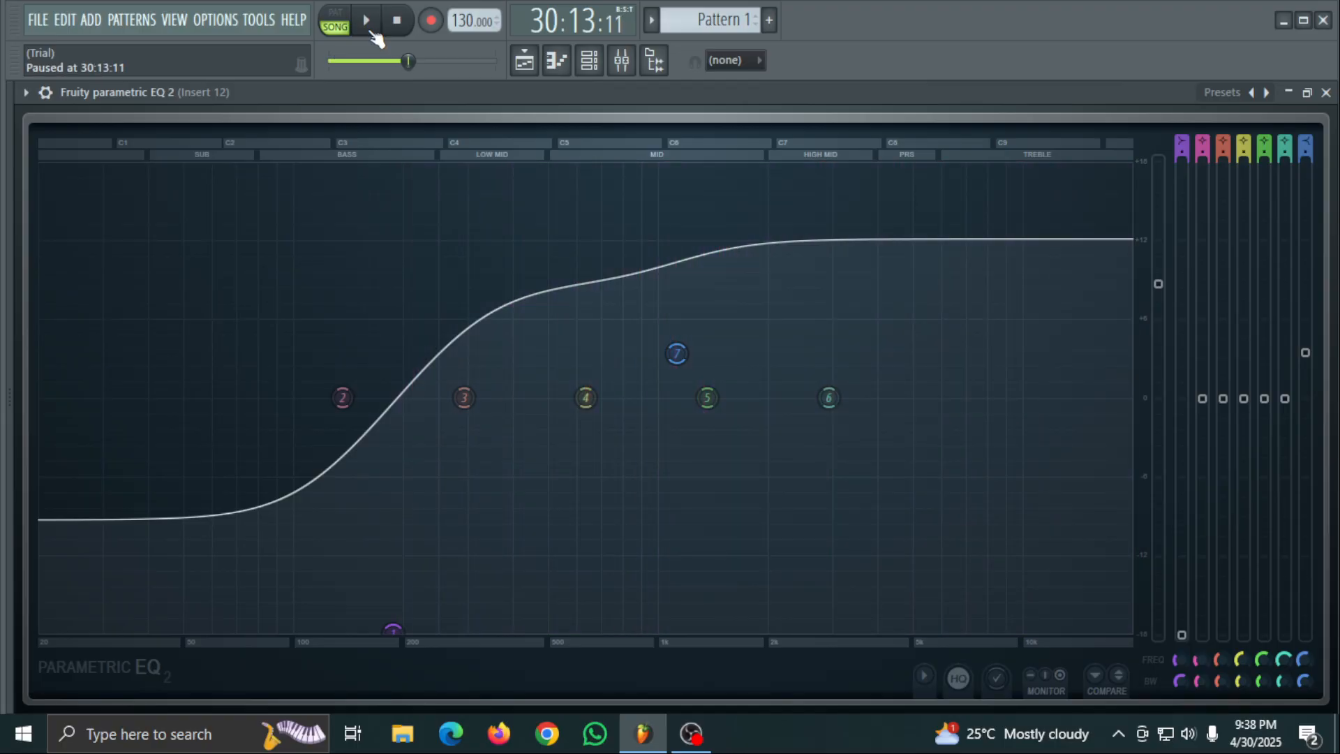
- Delete Fruity parametric EQ 2 from slot 1 of Insert 12 and load a fresh Fruity parametric EQ 2 there
left_click(1328, 93)
right_click(1184, 159)
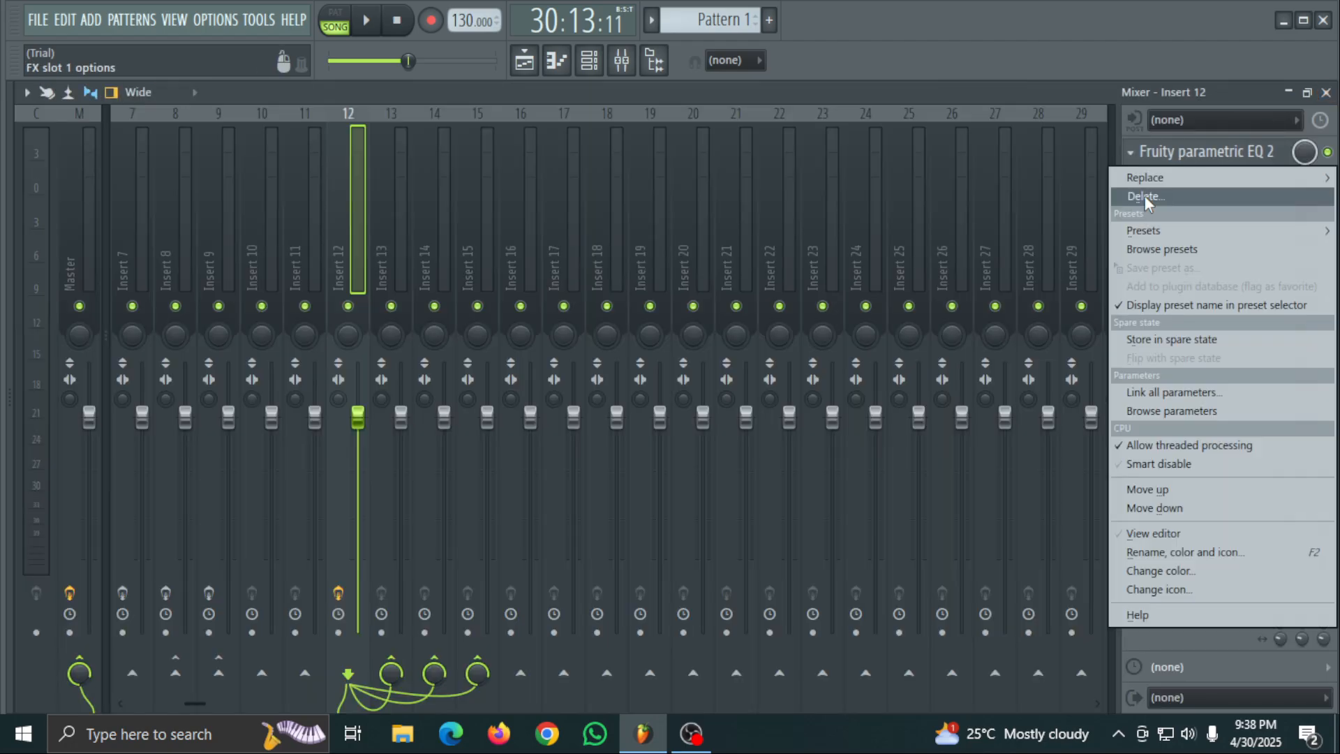
left_click(1145, 196)
left_click(770, 422)
left_click(1170, 162)
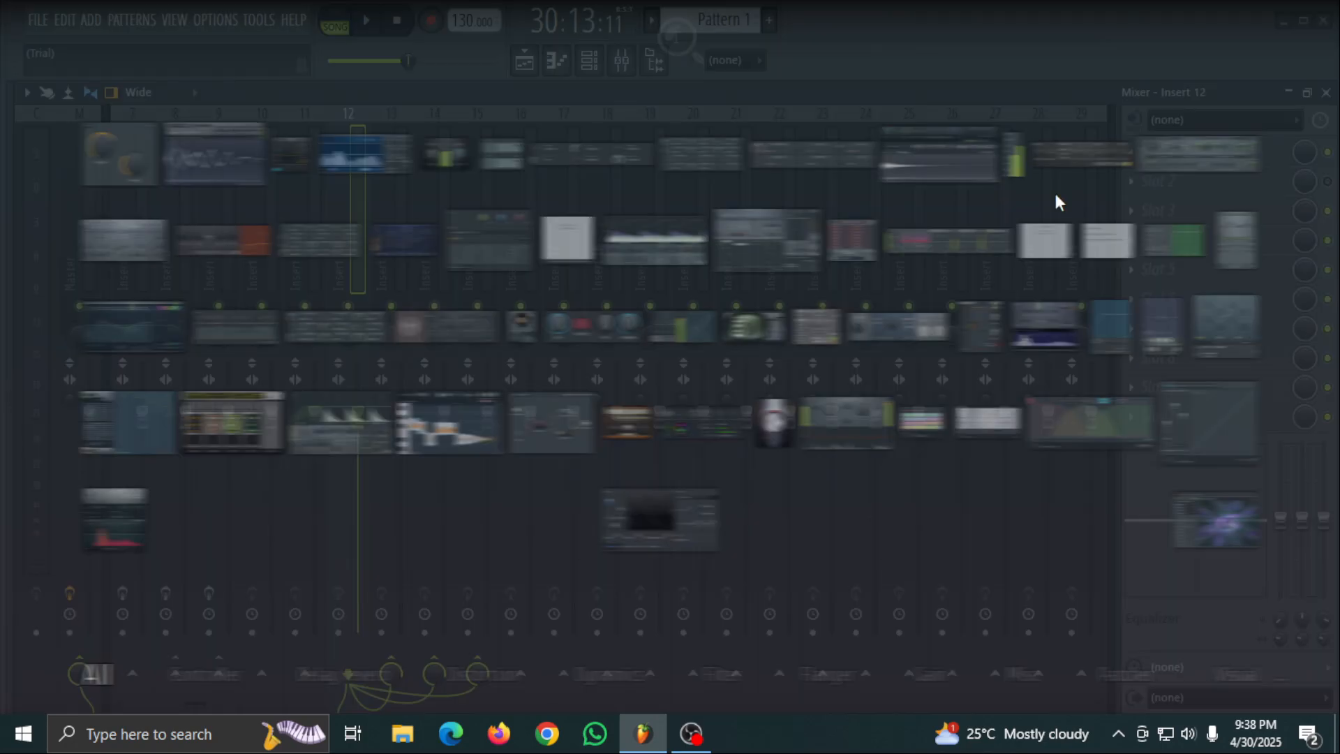
left_click(89, 319)
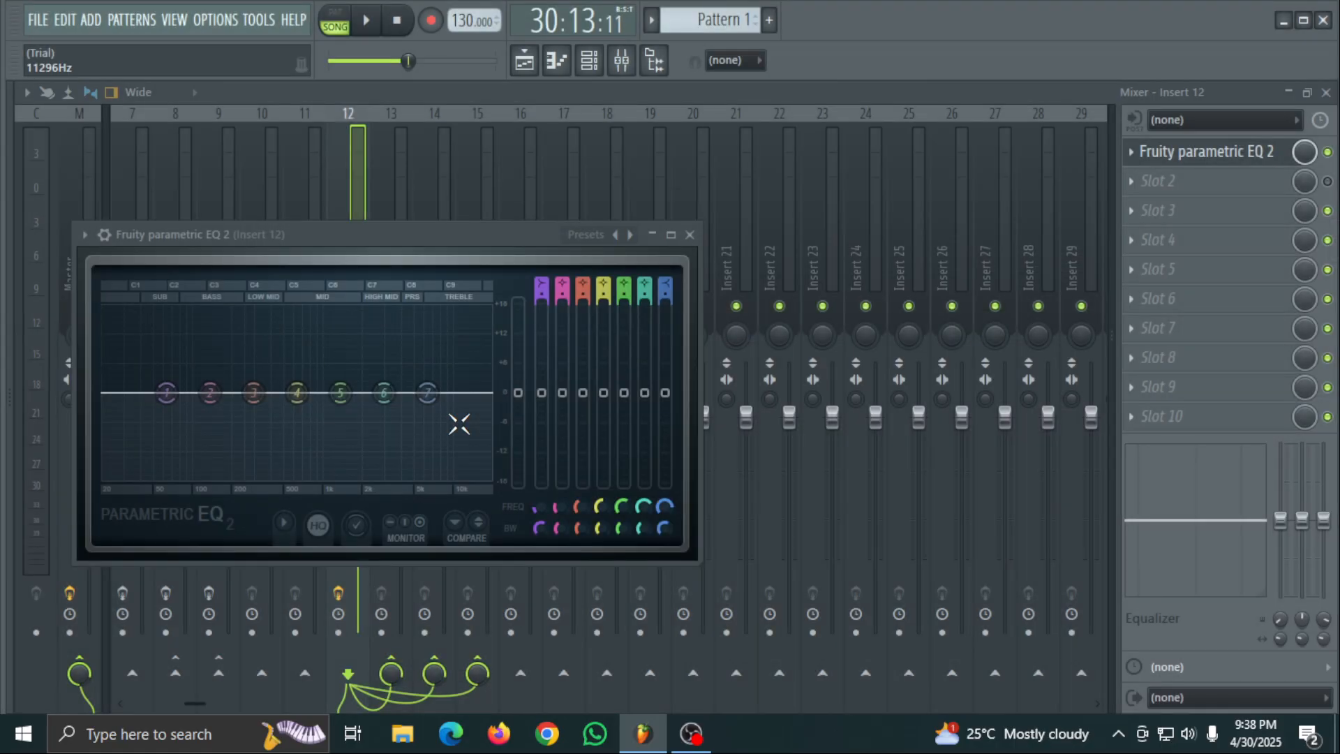
- Raise band 7, cut band 5 to -18 dB, boost band 2 to 12 dB near 162 Hz, lower band 3 to 177 Hz, and resume playback
left_click_drag(428, 393, 421, 357)
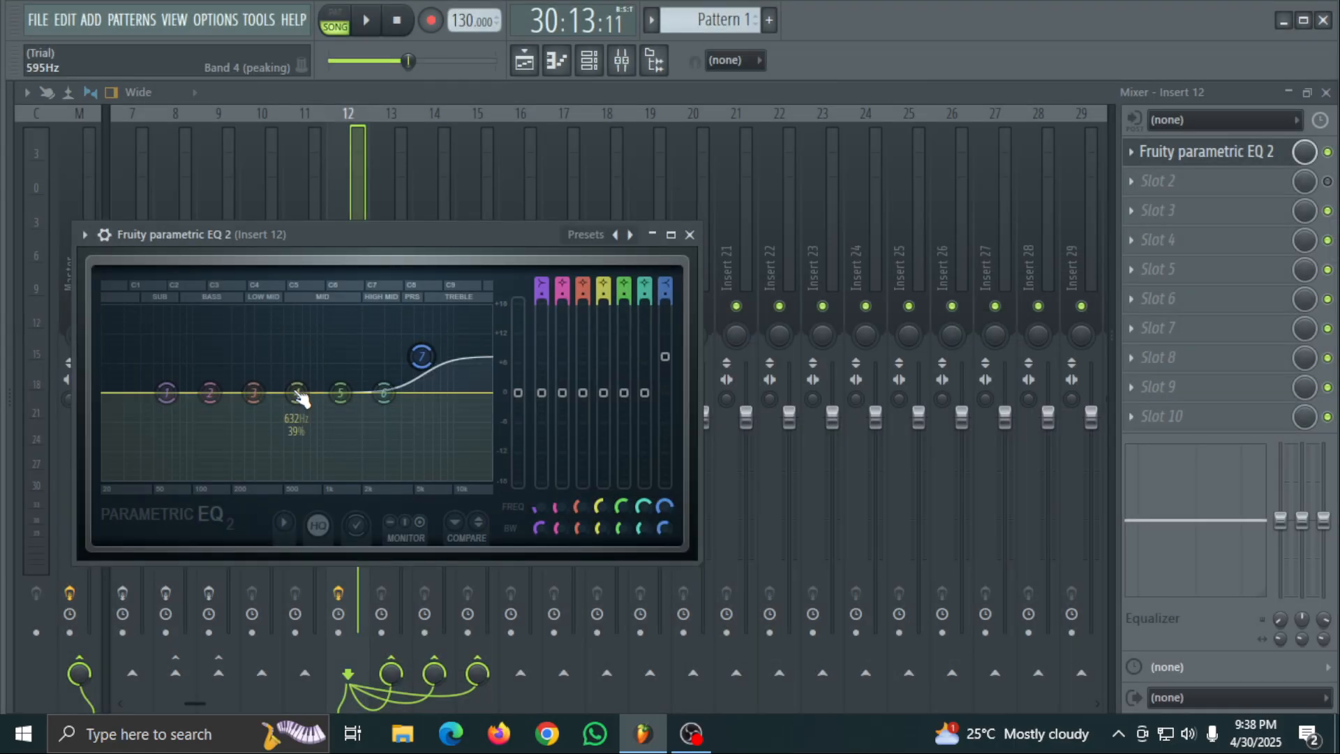
left_click_drag(340, 393, 333, 479)
left_click_drag(210, 393, 220, 335)
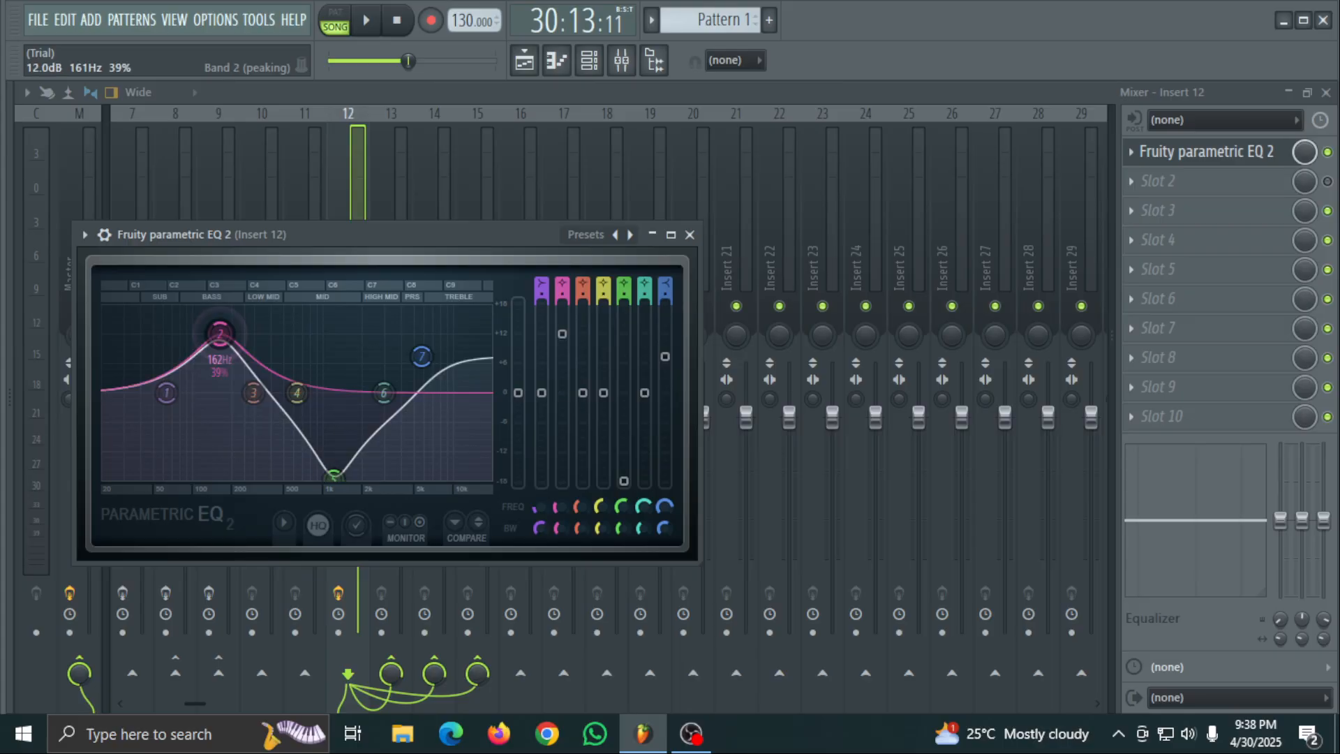
left_click_drag(253, 393, 224, 421)
key("space")
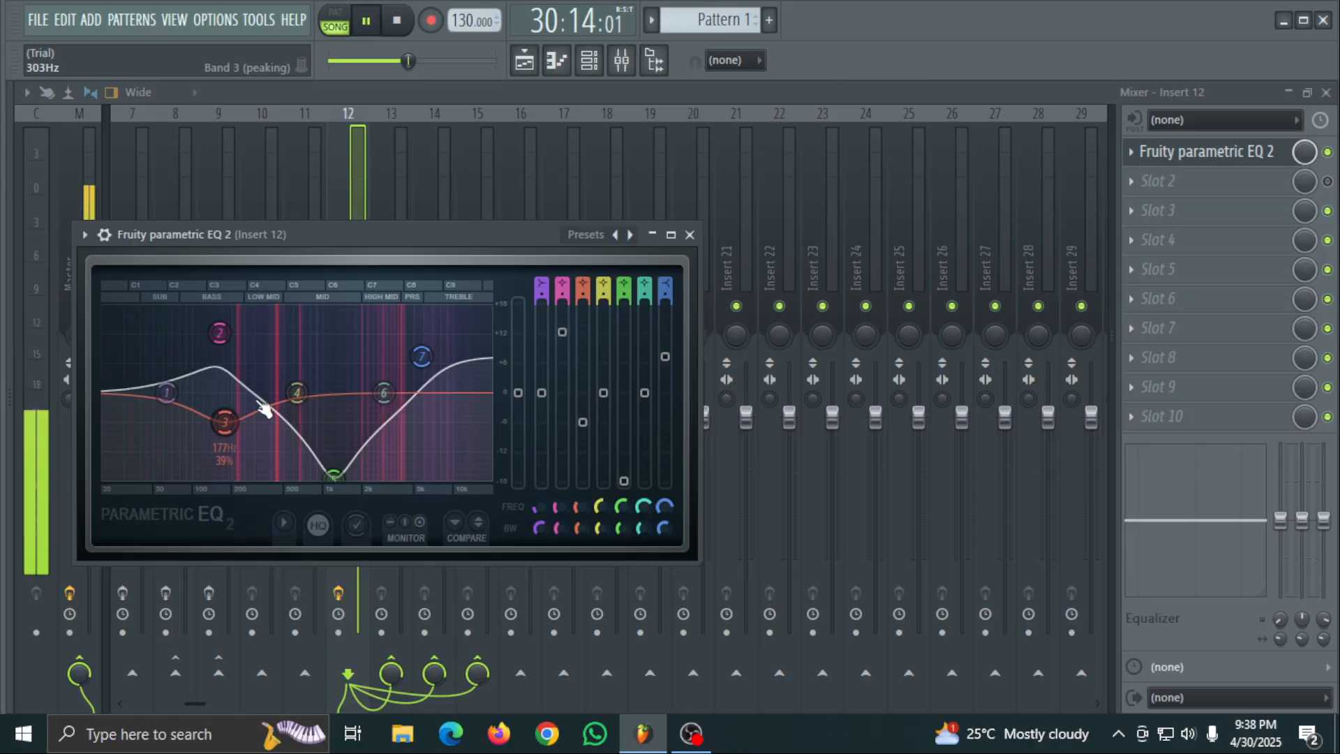
- Set band 7 to 18 dB at 3712 Hz and band 6 to -6.3 dB at 4582 Hz, raise band 4, and close the EQ
left_click_drag(425, 393, 397, 307)
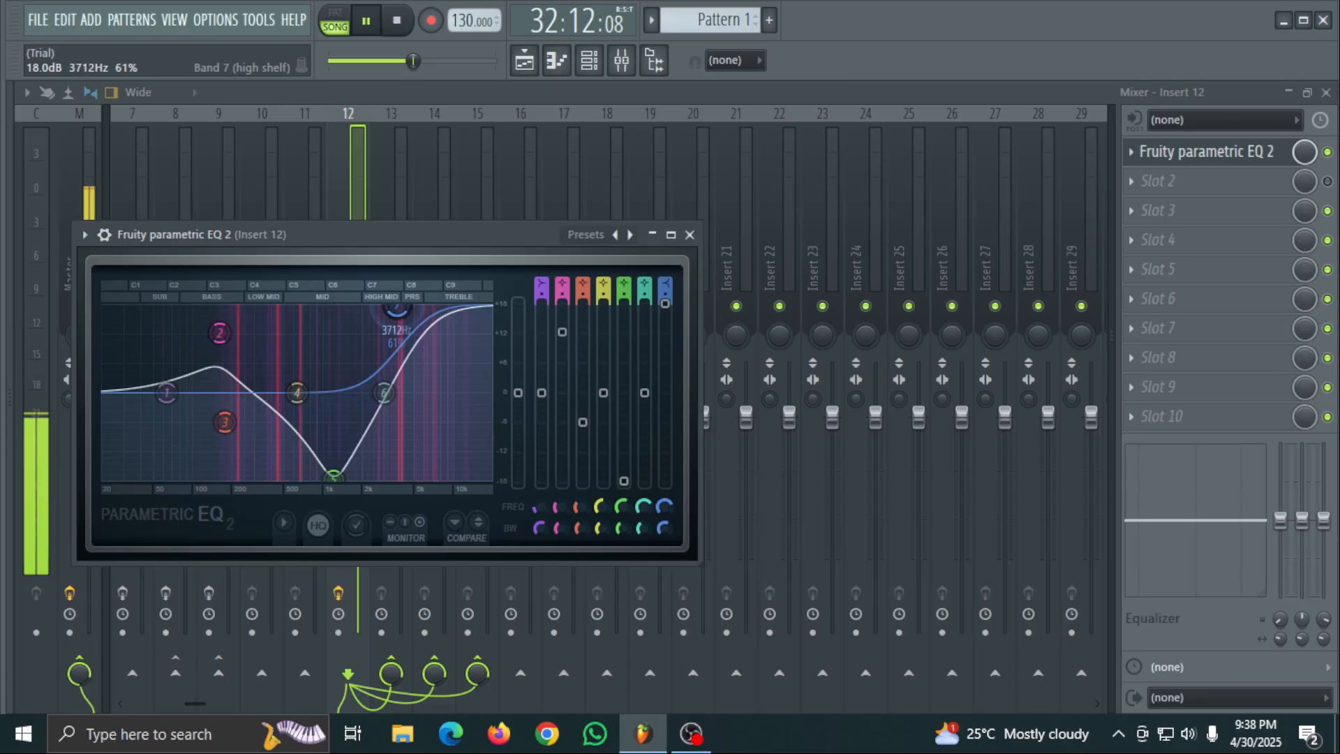
left_click_drag(384, 393, 409, 423)
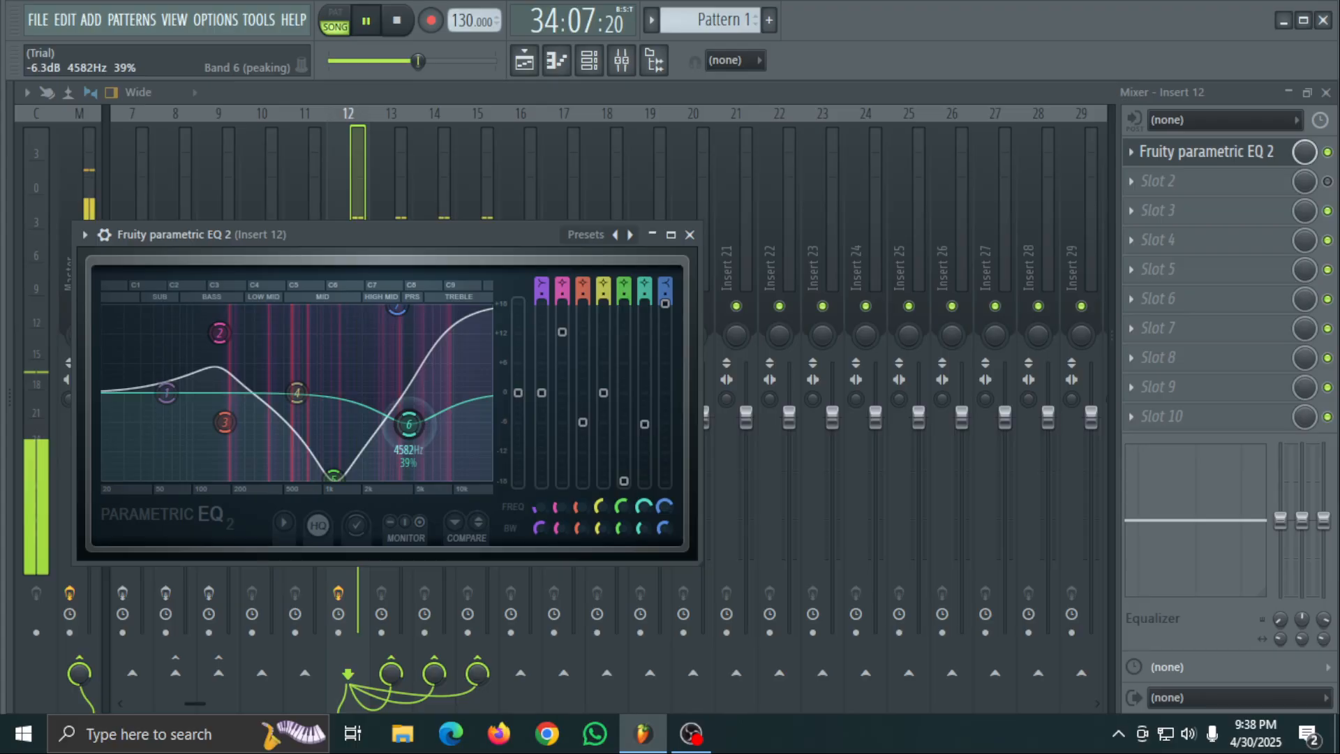
left_click_drag(297, 392, 294, 347)
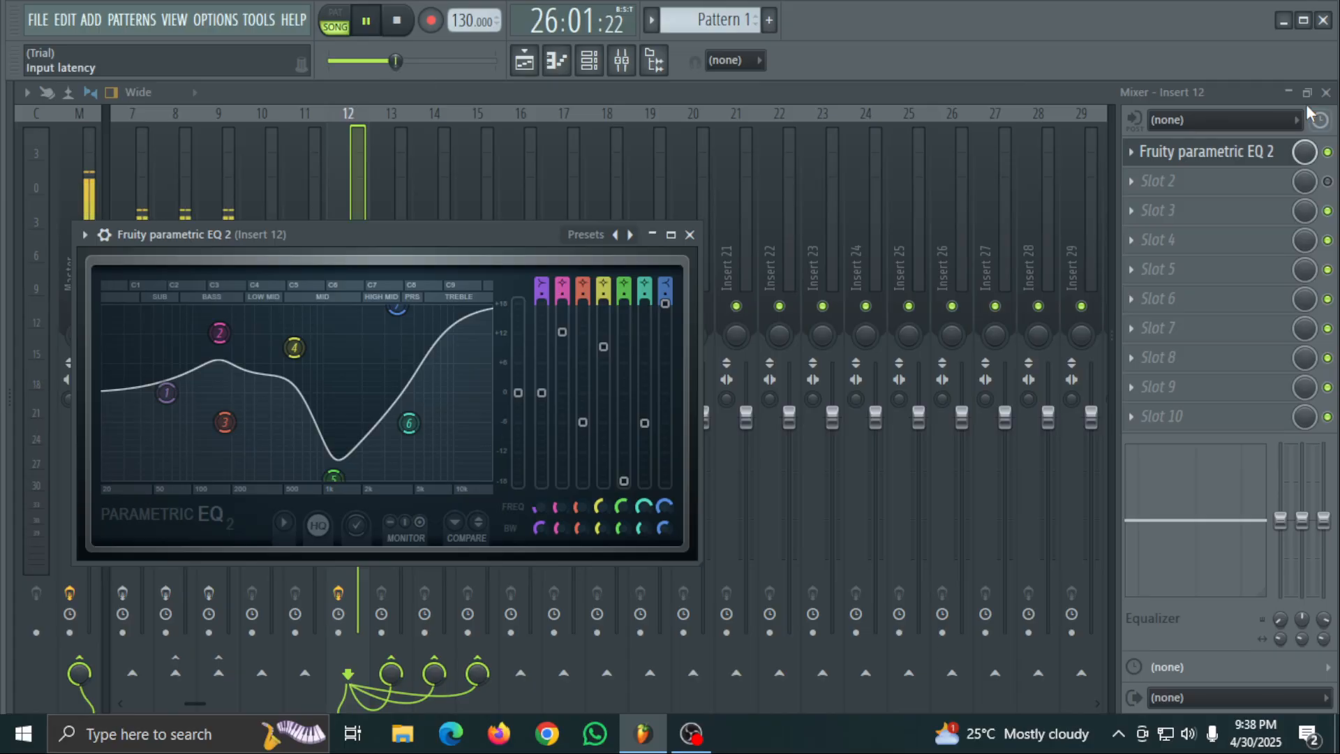
left_click(1305, 104)
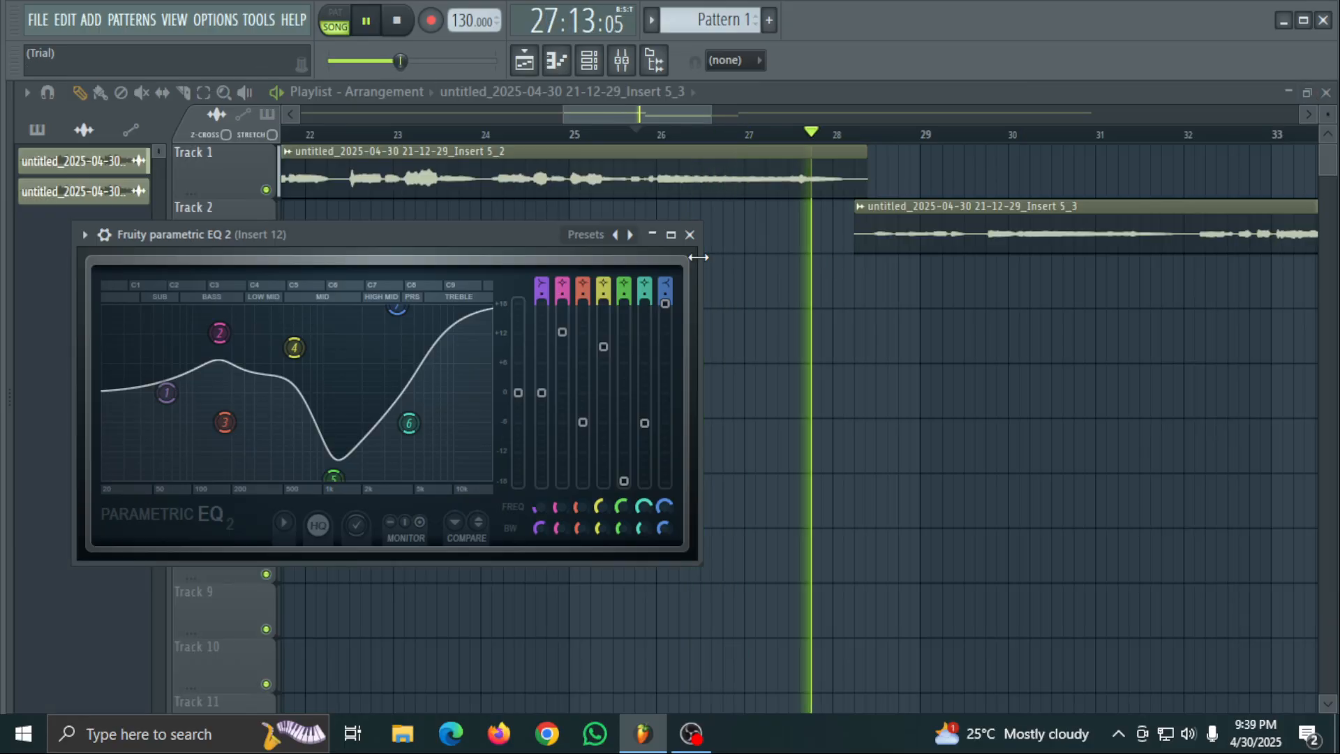
left_click(690, 235)
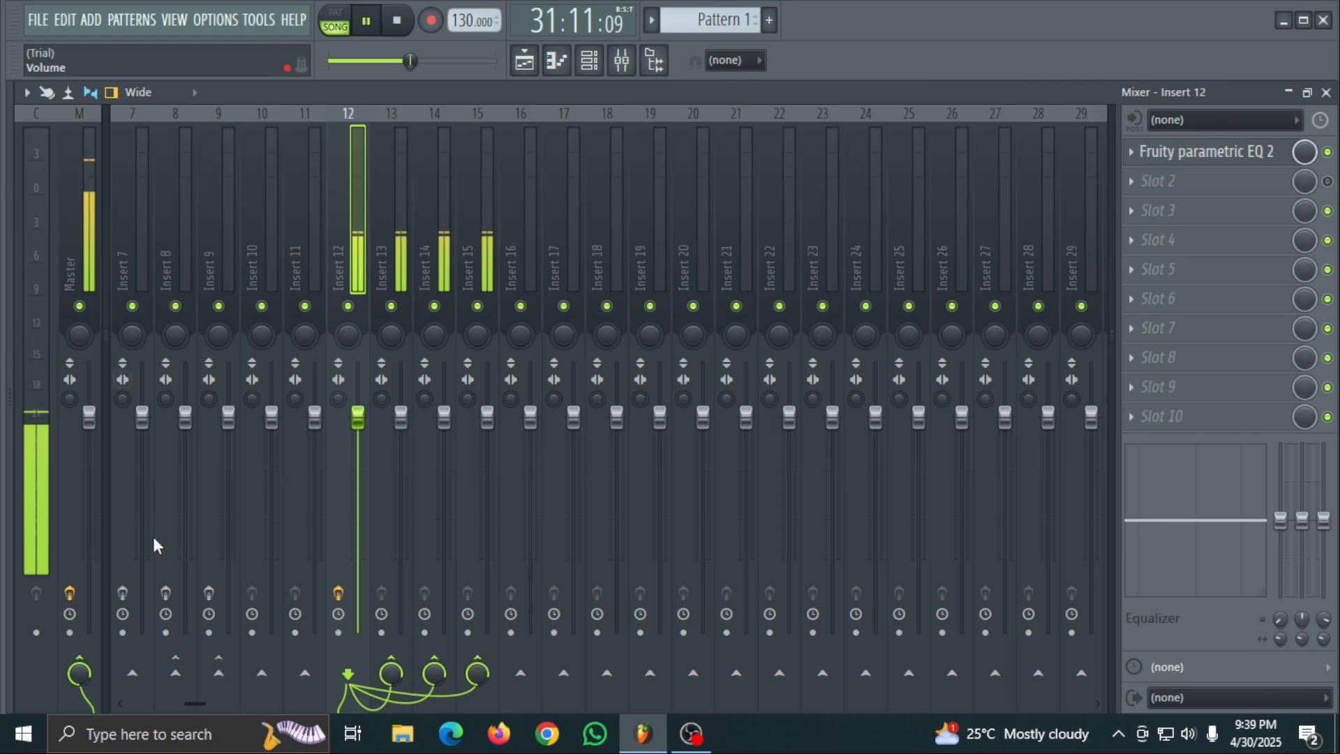
- Enable the effect slots of Inserts 7, 8 and 9
left_click(122, 593)
left_click(165, 593)
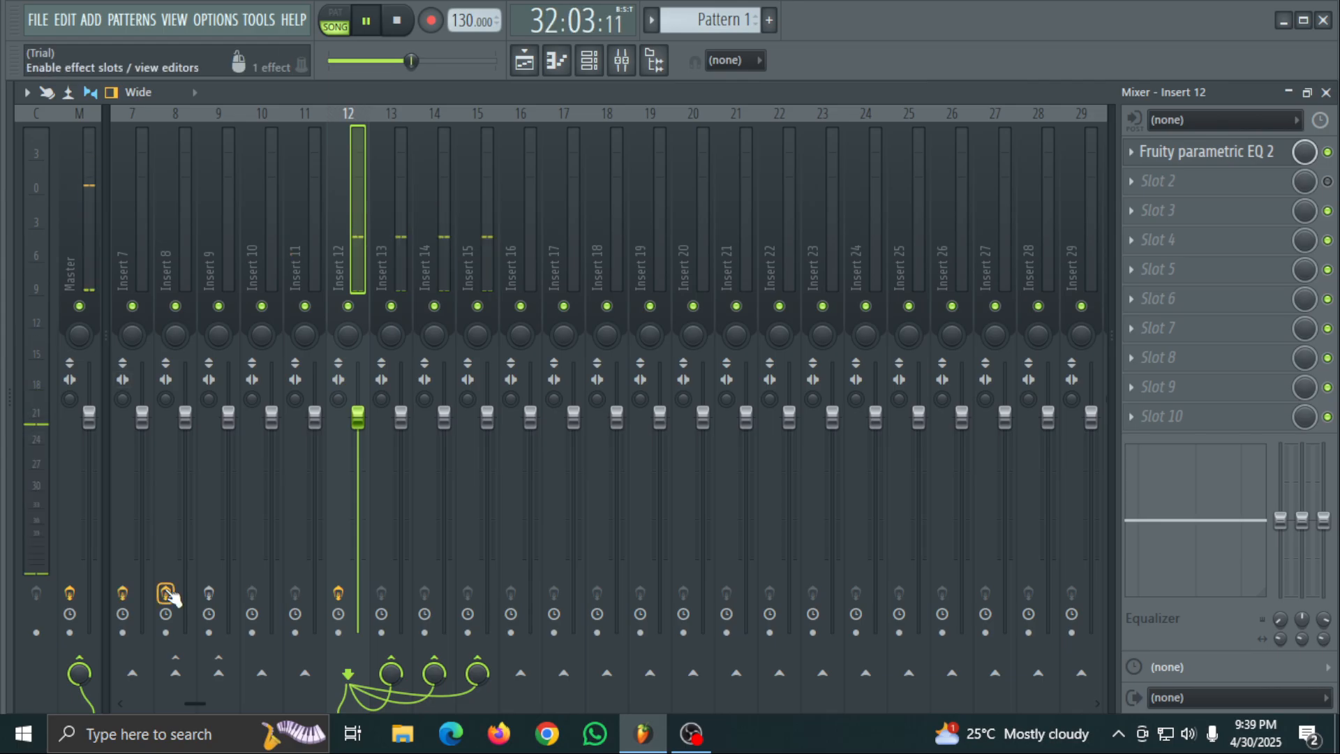
left_click(208, 594)
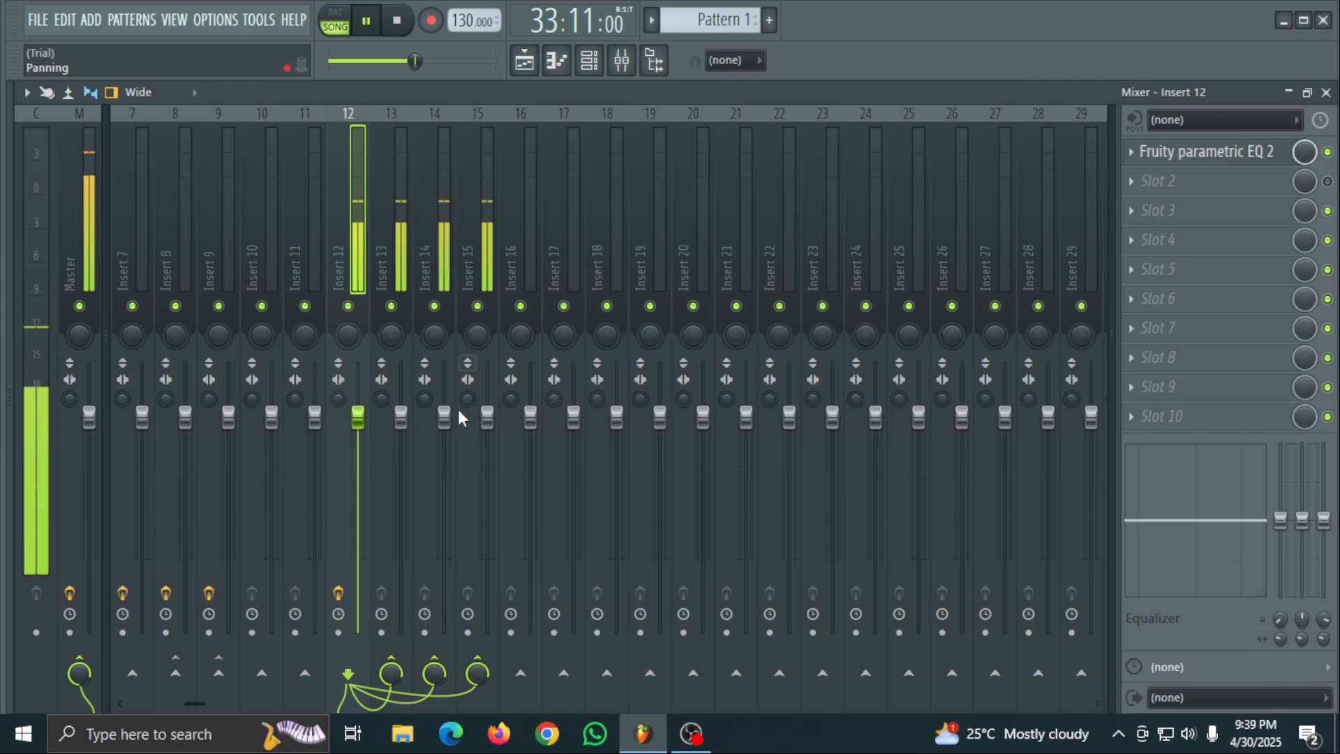
- Add Effector with its Reverb effect to slot 2 of Insert 12, enable the slot, and audition from around bar 17
left_click(1208, 182)
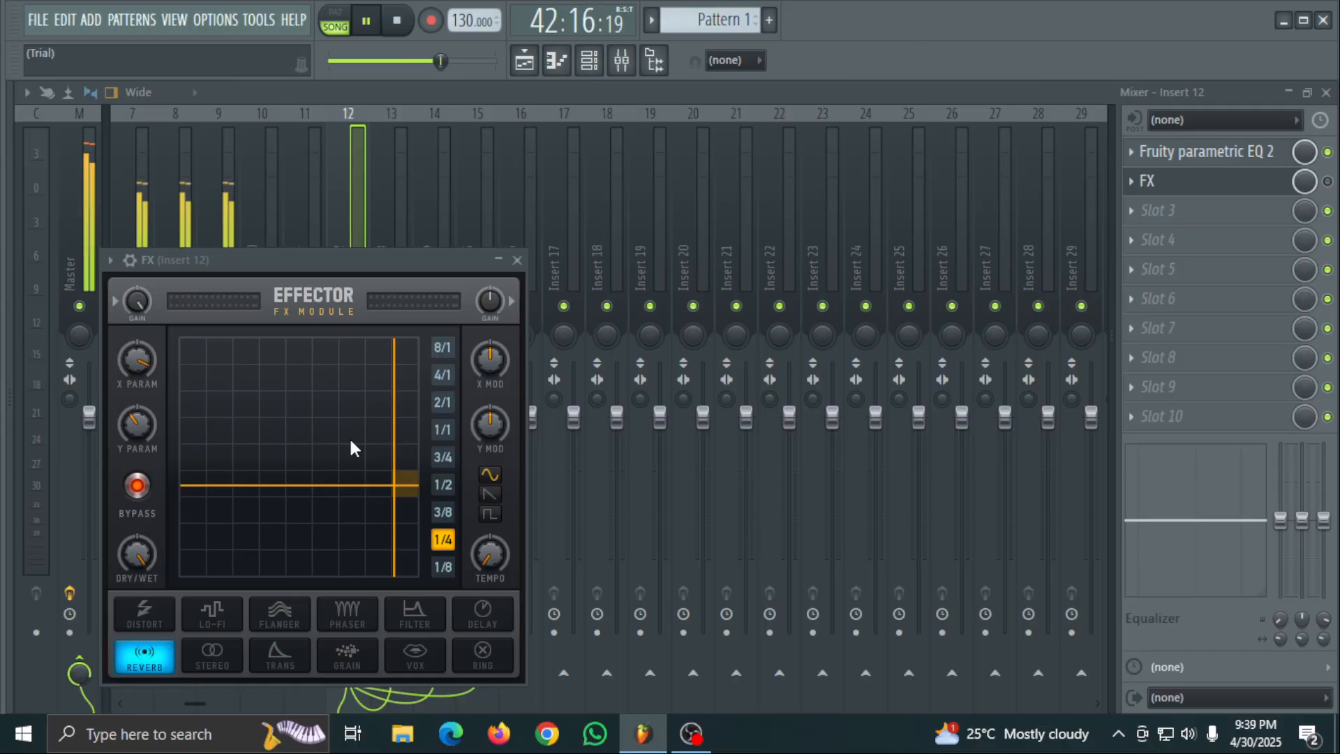
left_click(372, 60)
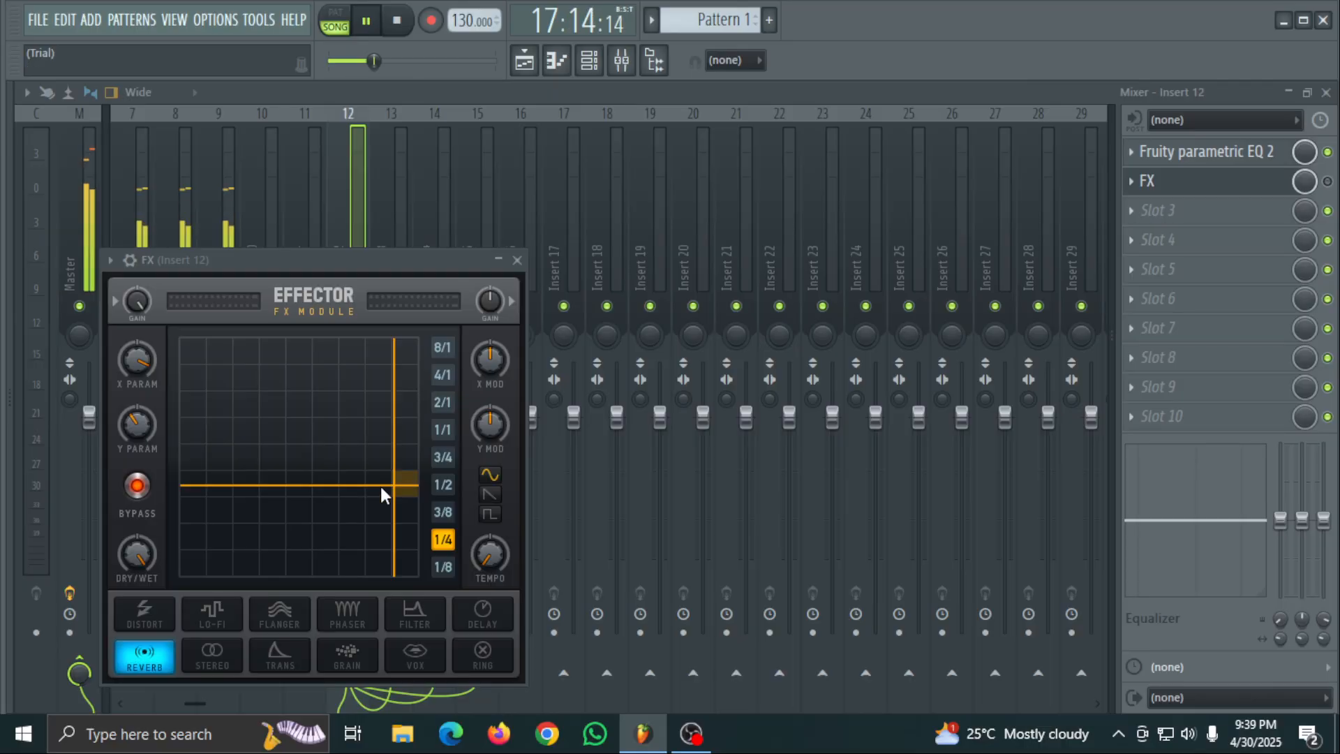
left_click(517, 260)
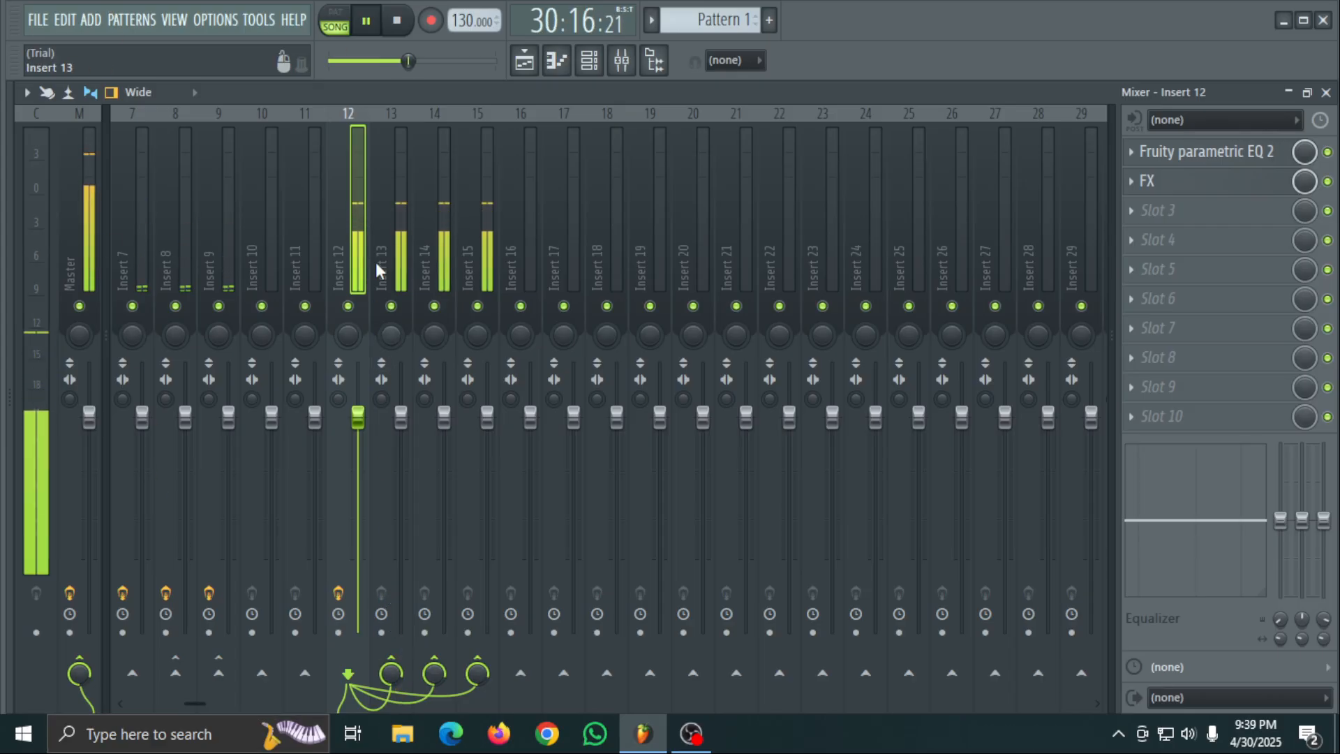
left_click(375, 36)
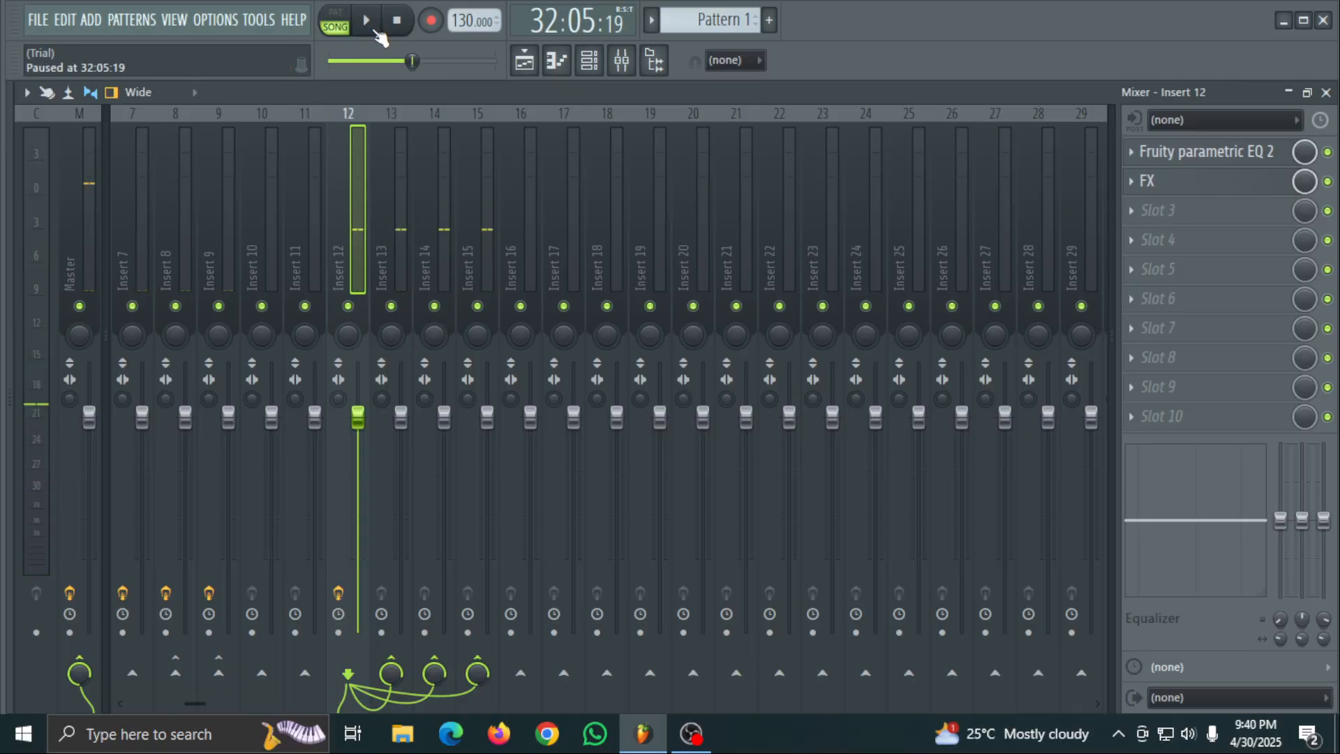
left_click(376, 32)
left_click(376, 31)
left_click(375, 31)
left_click(376, 31)
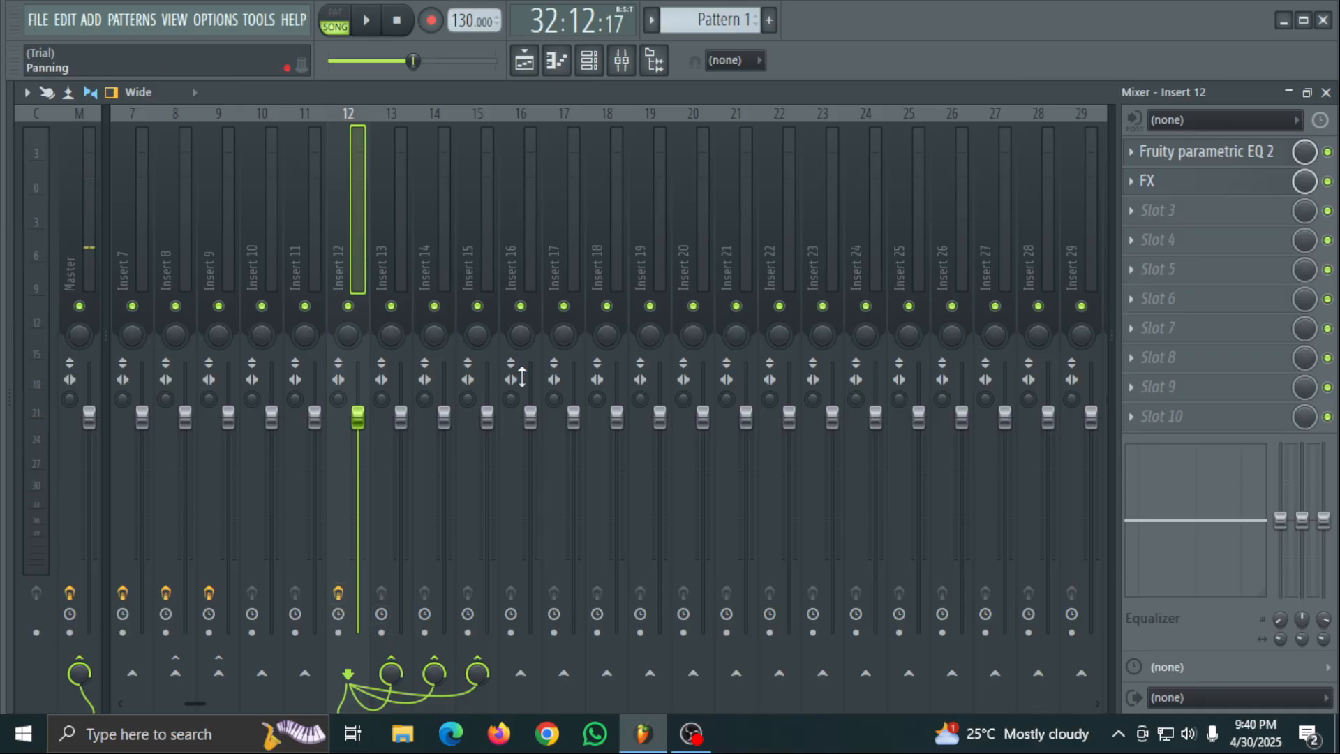
right_click(1228, 208)
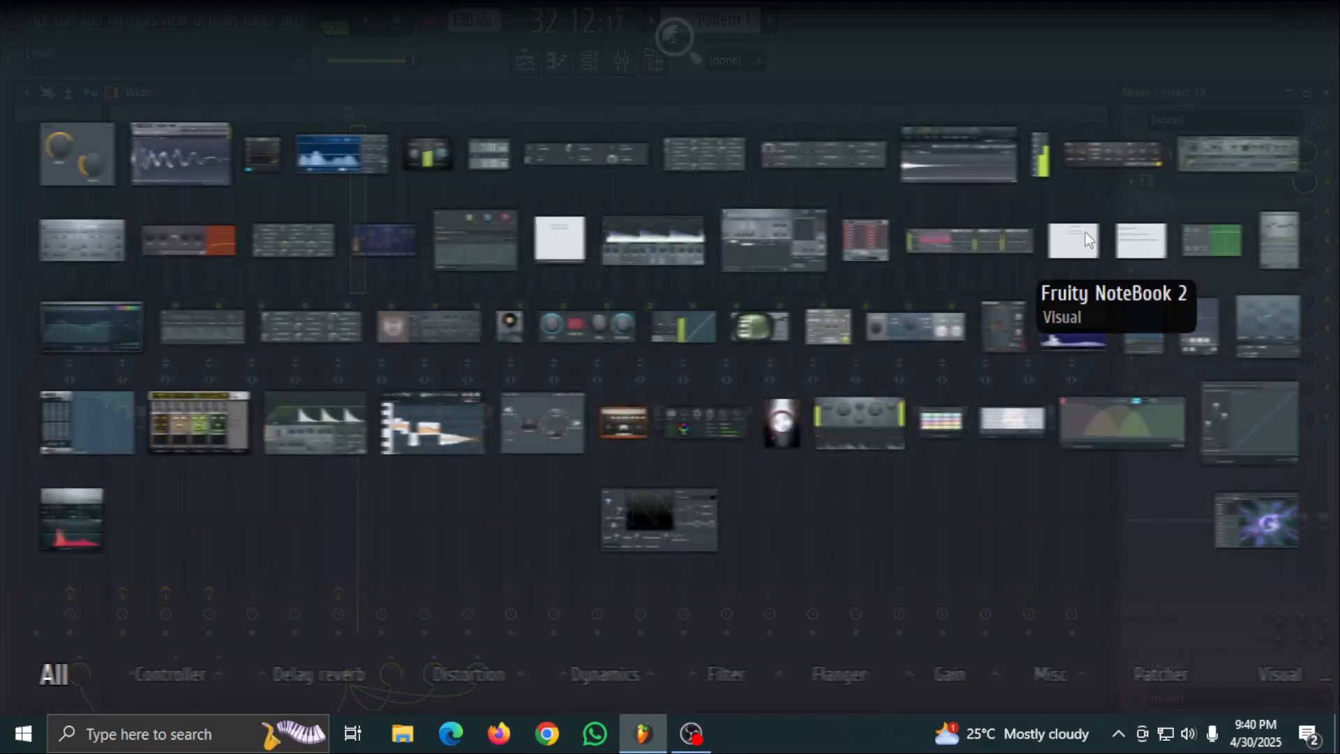
left_click(460, 543)
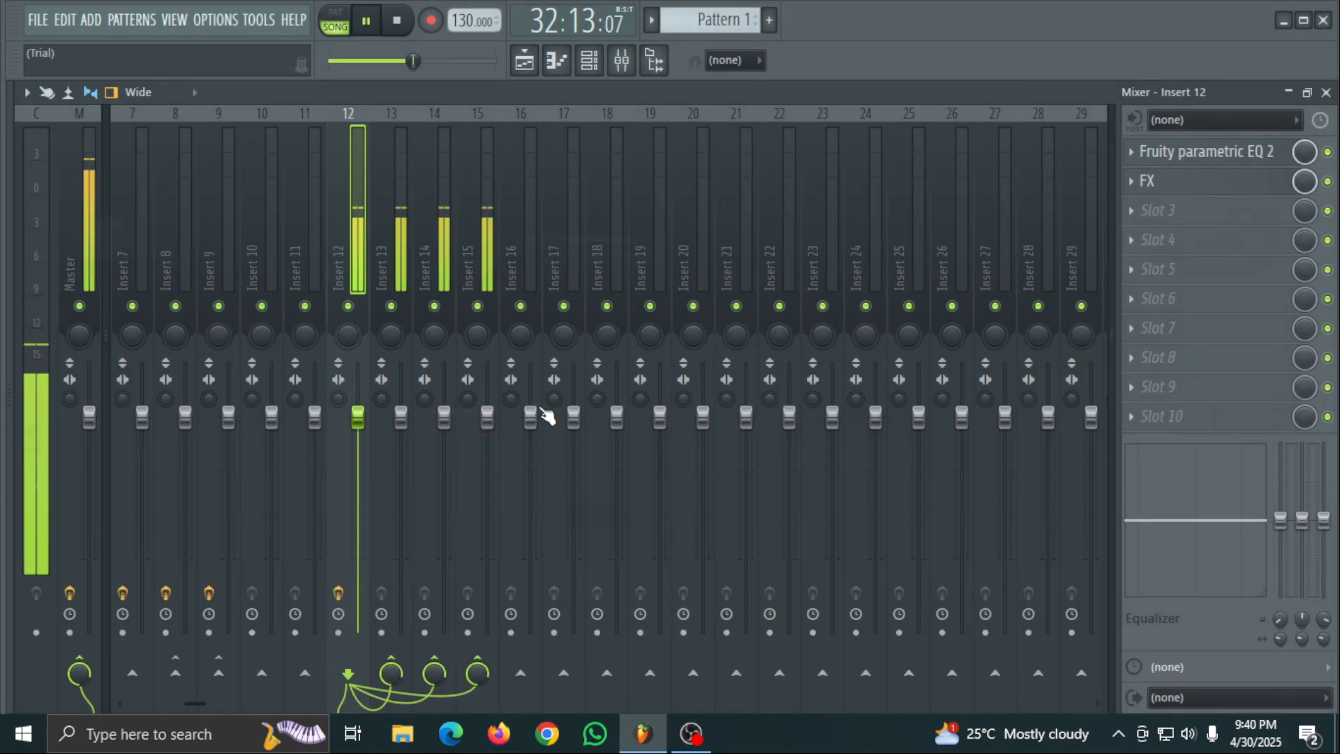
- Move FX above Fruity parametric EQ 2 in Insert 12's effect chain and replay from around bar 19
left_click_drag(1214, 182, 1191, 167)
key("space")
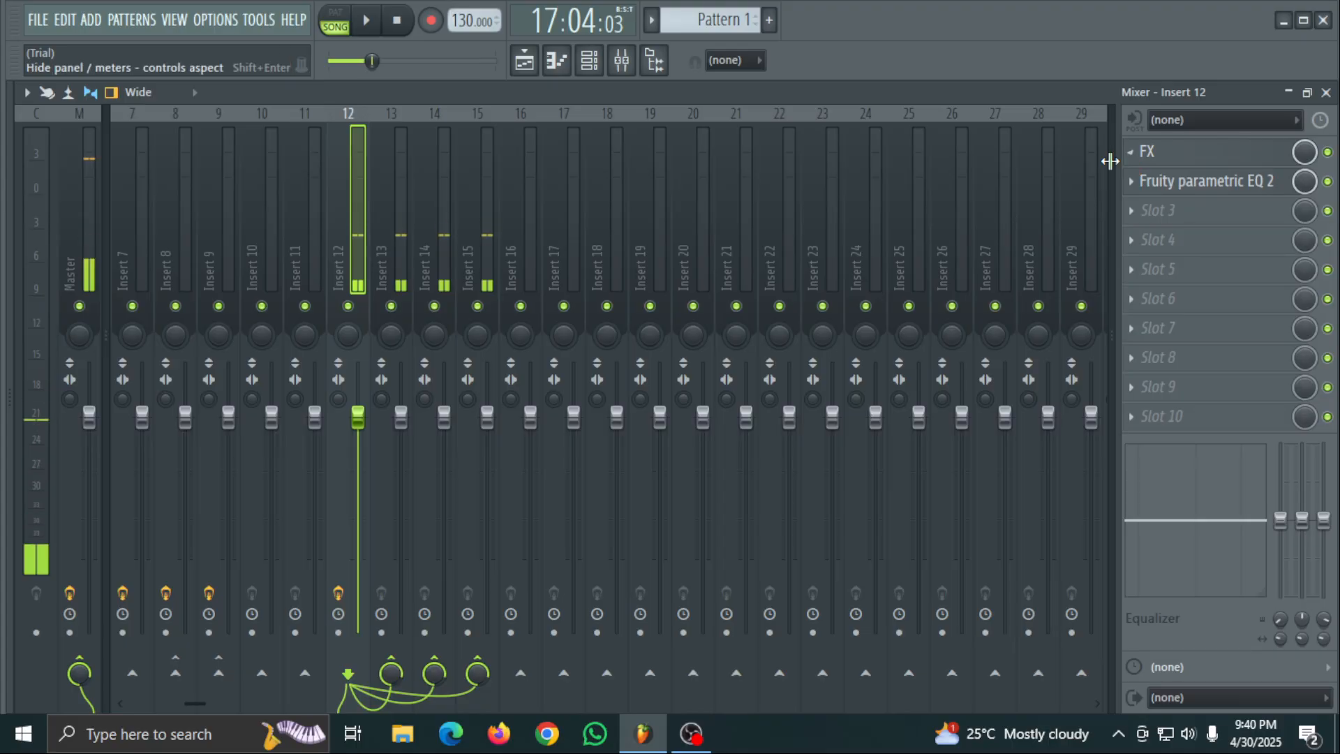
left_click_drag(372, 61, 383, 61)
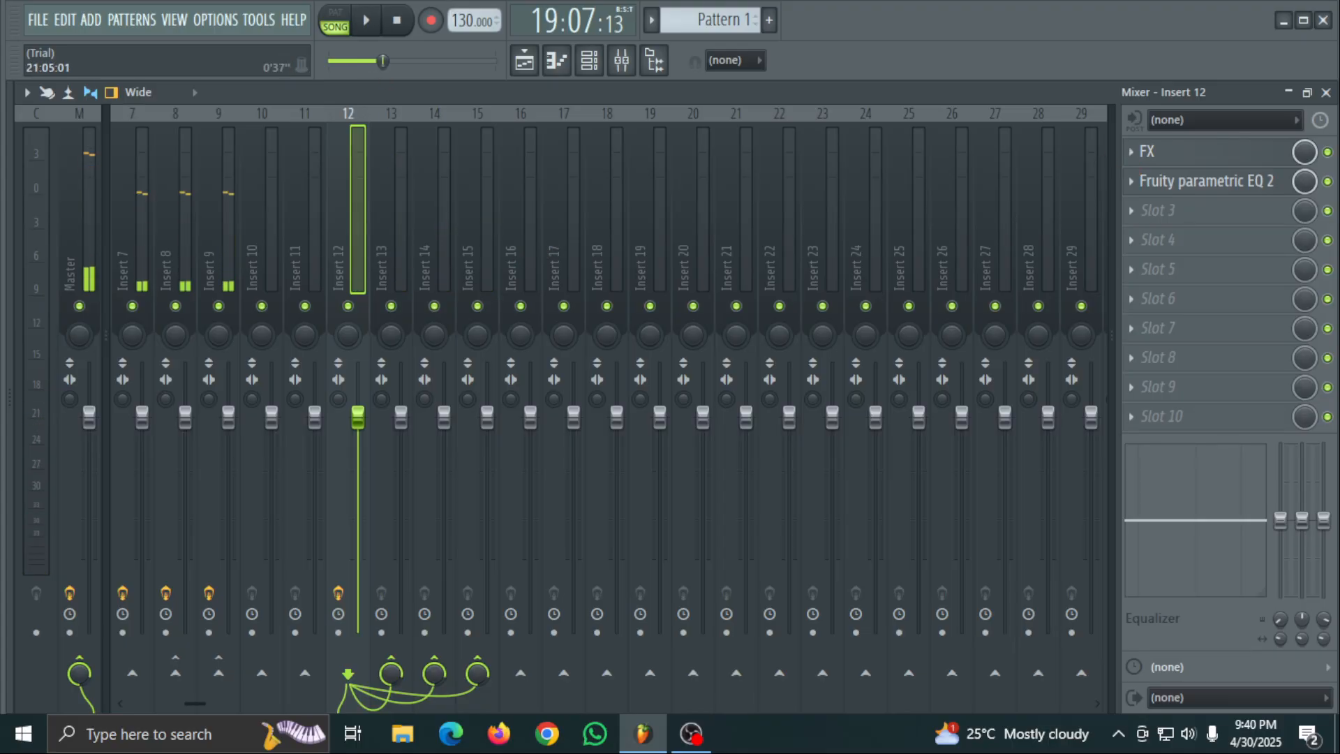
key("space")
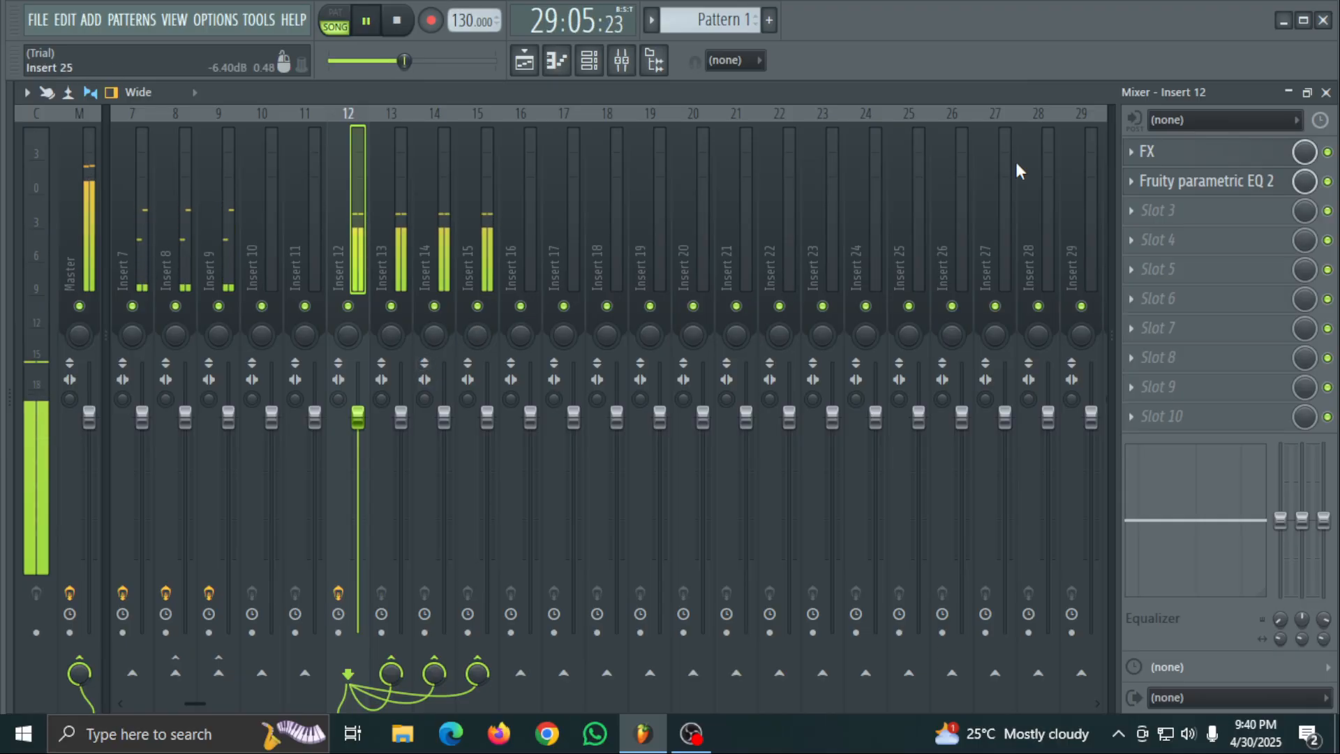
- Turn off the bypass in the Effector FX module on Insert 12 and close its window
left_click(1221, 154)
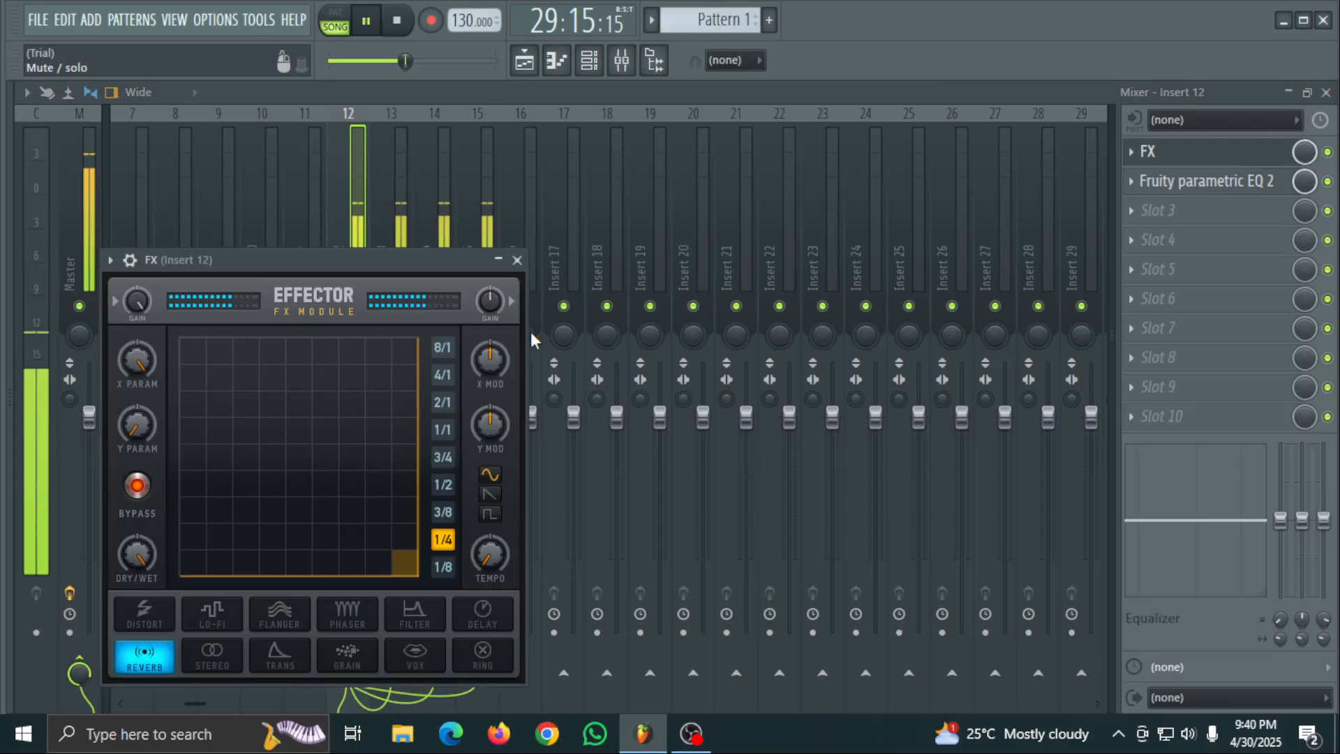
left_click(137, 484)
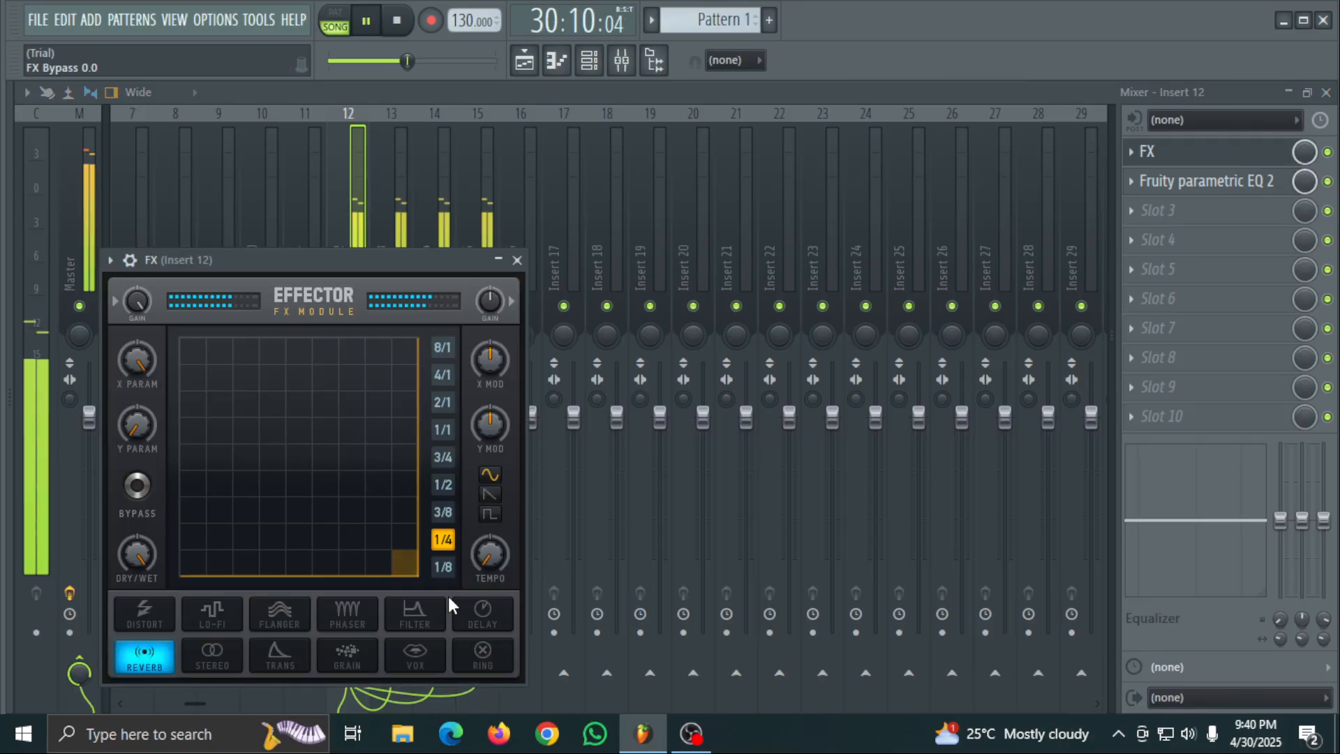
left_click(520, 261)
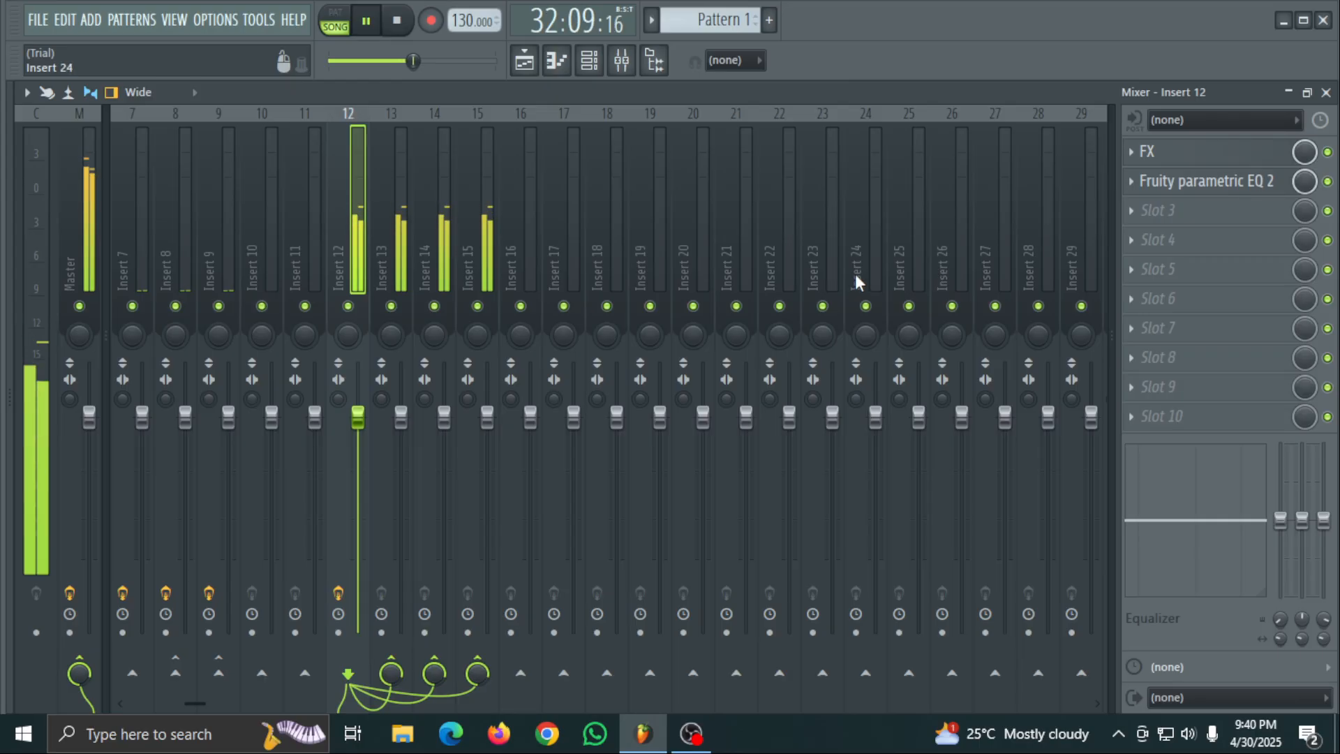
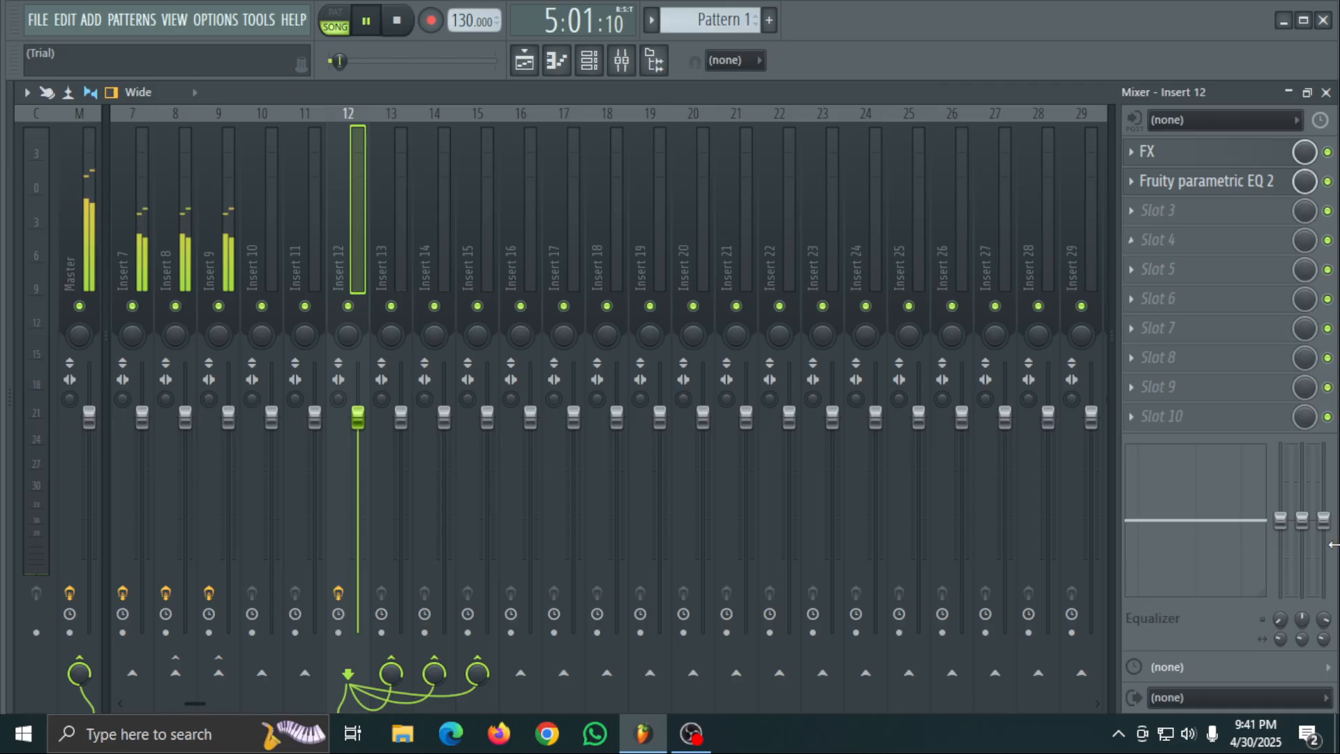
- Set the system speaker volume to 73, check the audio levels in OBS, and switch back to FL Studio
left_click(1189, 731)
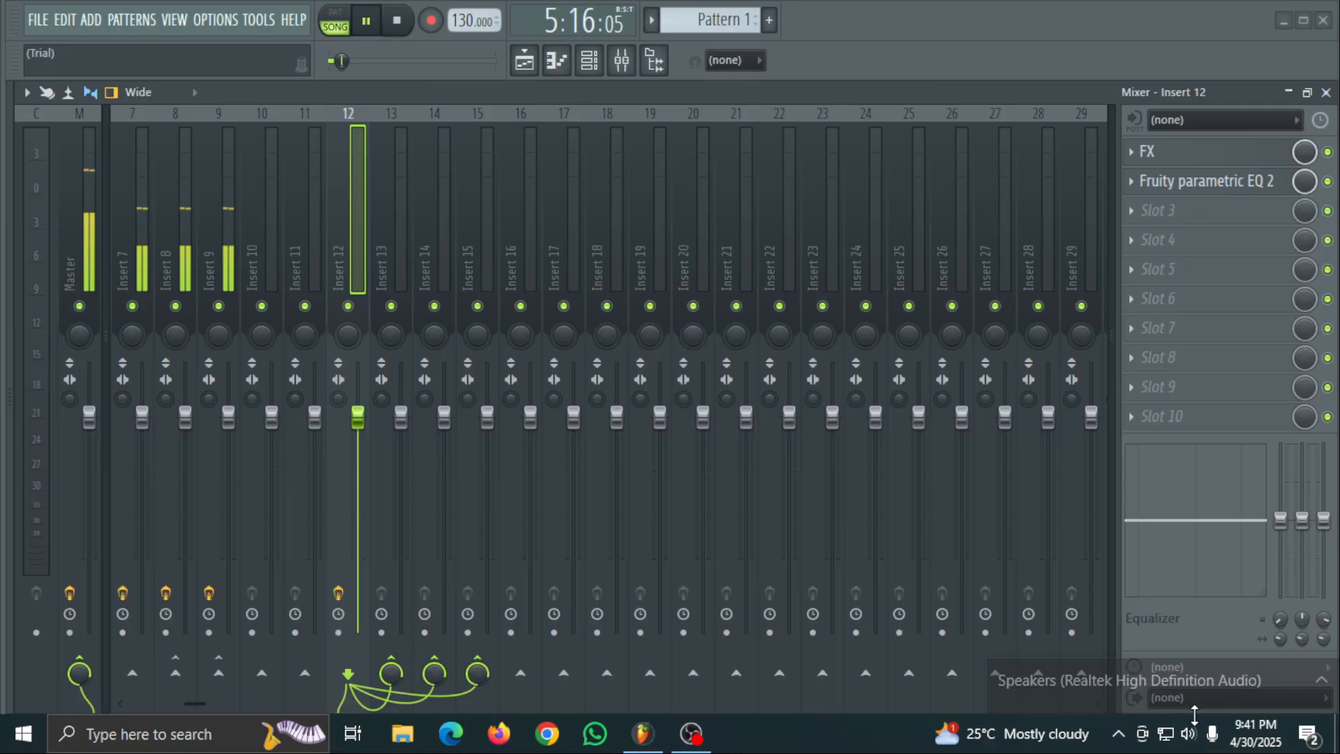
left_click(1189, 731)
left_click_drag(1205, 695, 1210, 697)
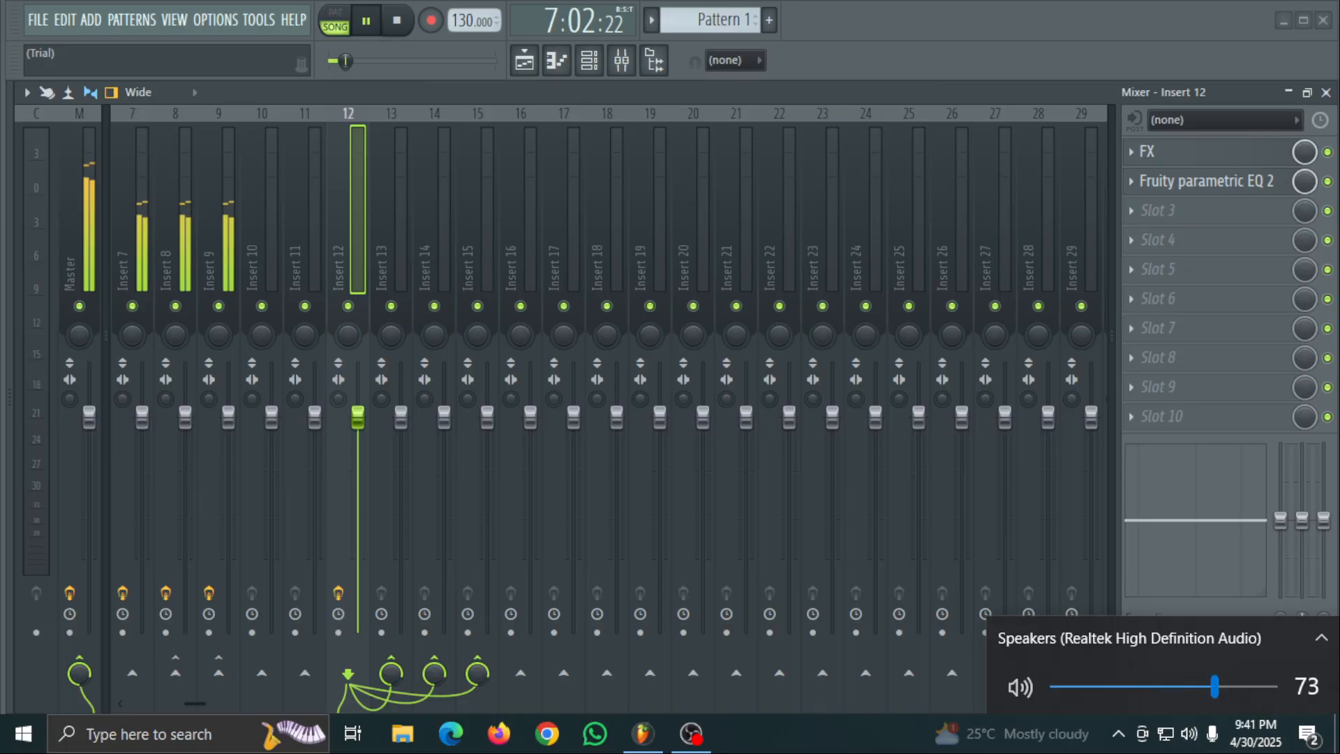
left_click(1283, 19)
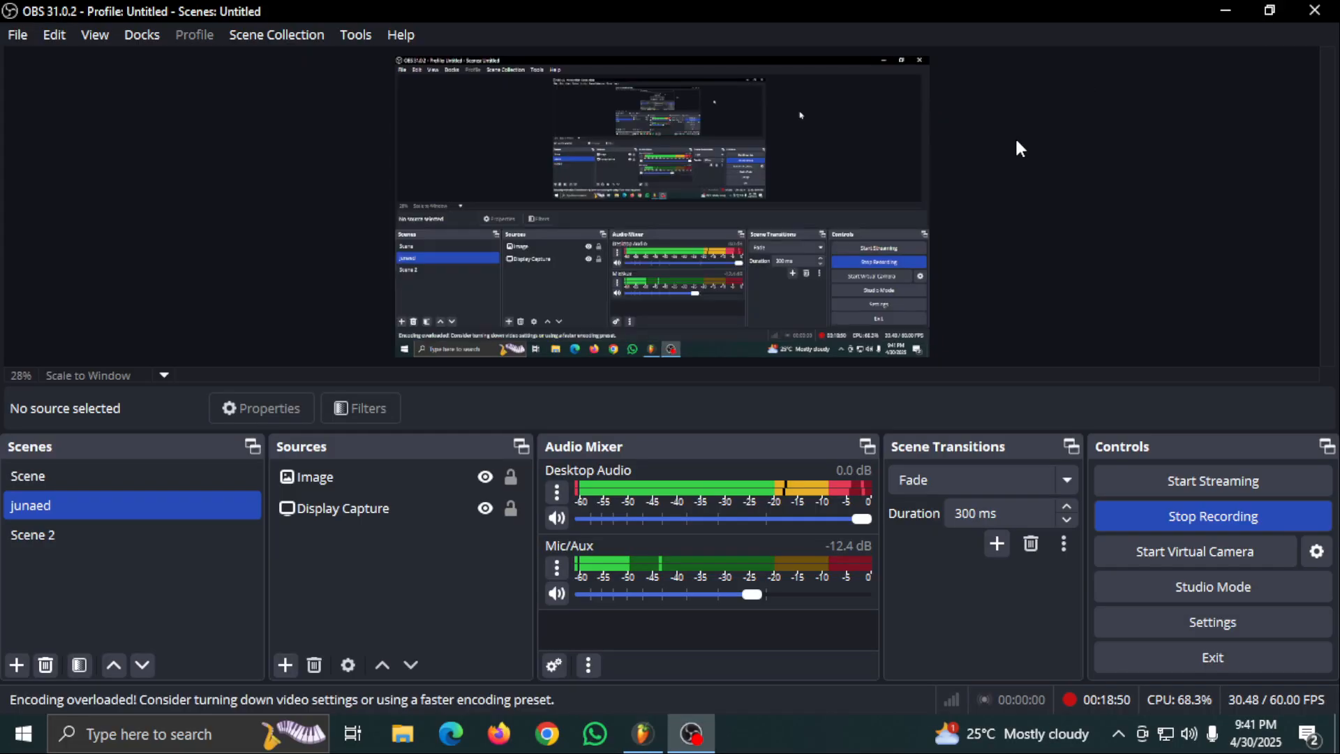
left_click(655, 743)
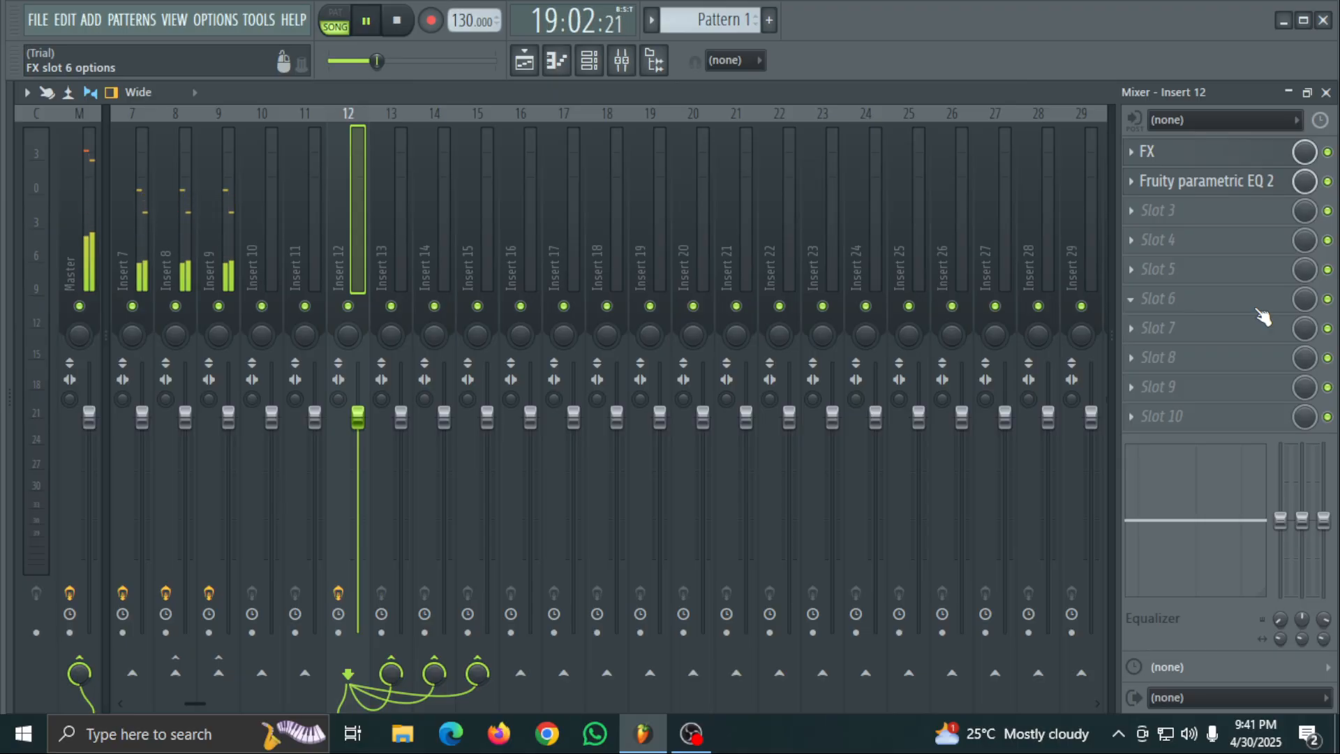
- Add Fruity Compressor to slot 2 of the Master track, load one of its presets, and close its window
left_click(77, 230)
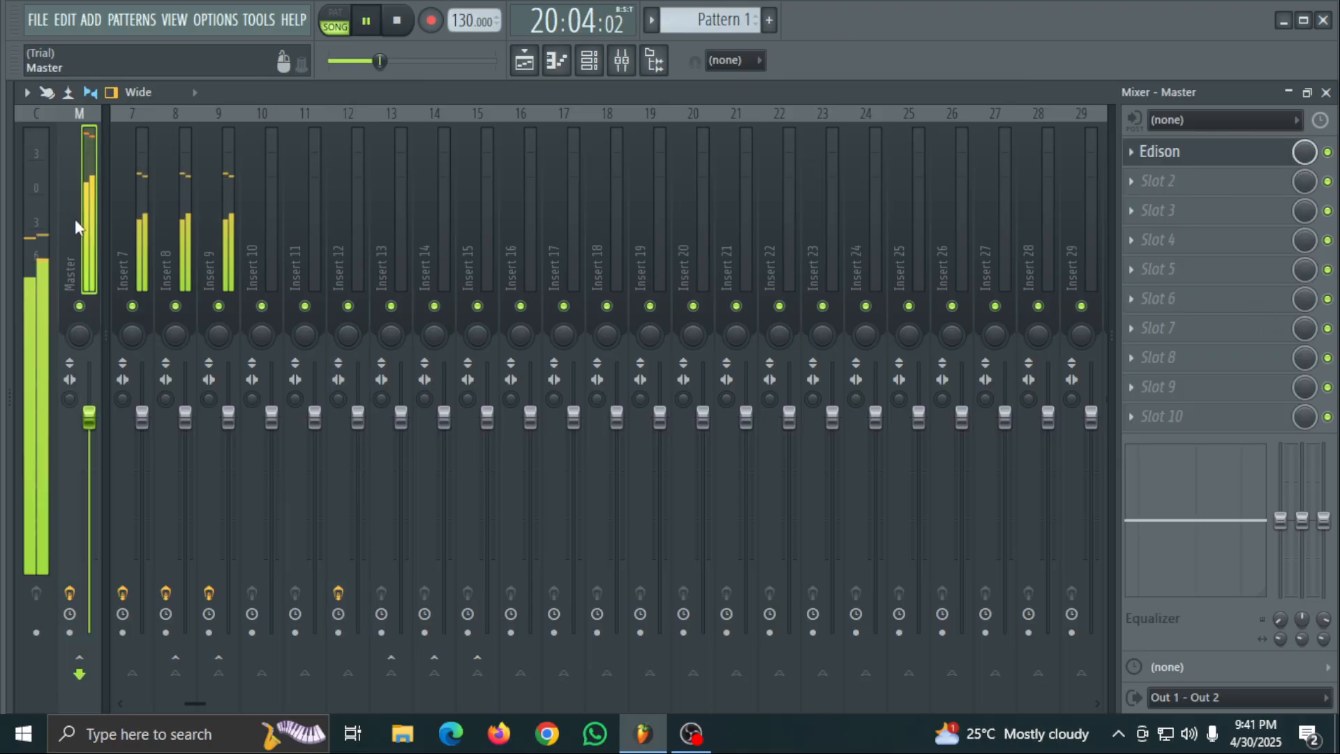
left_click(1170, 178)
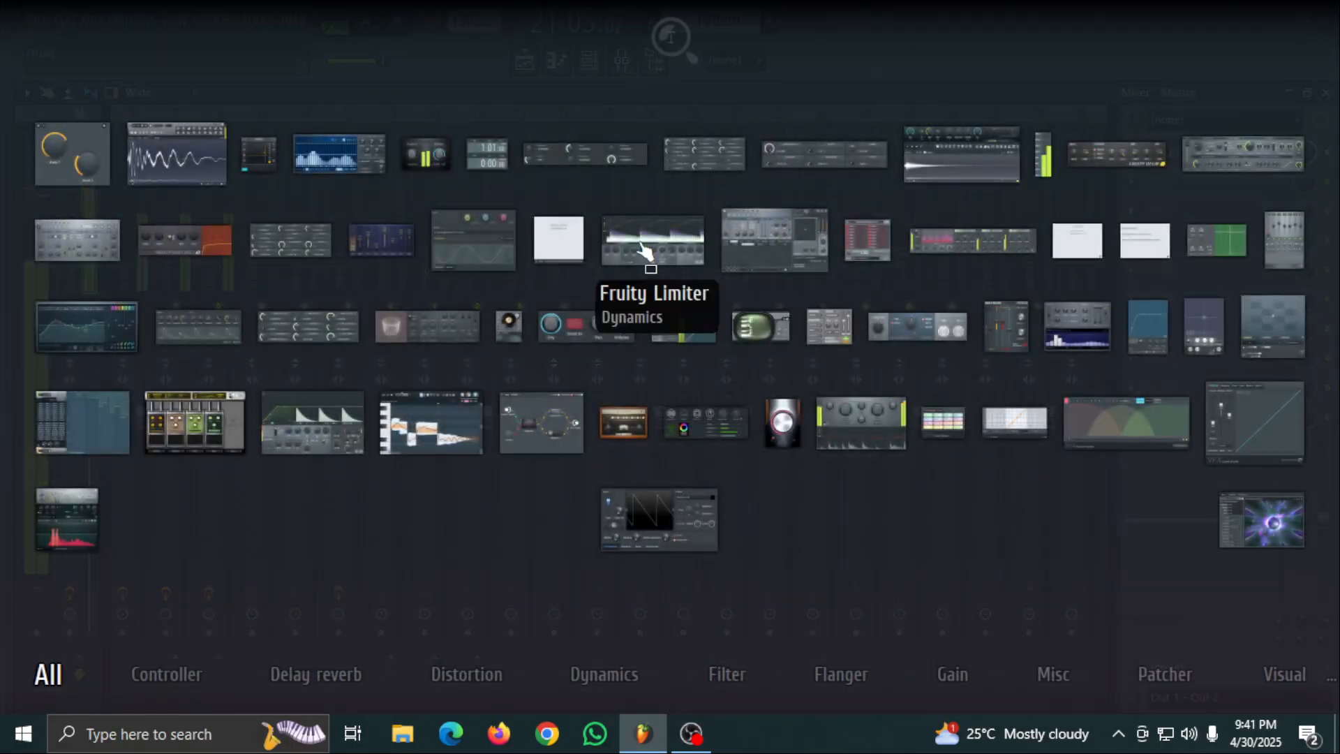
left_click(816, 161)
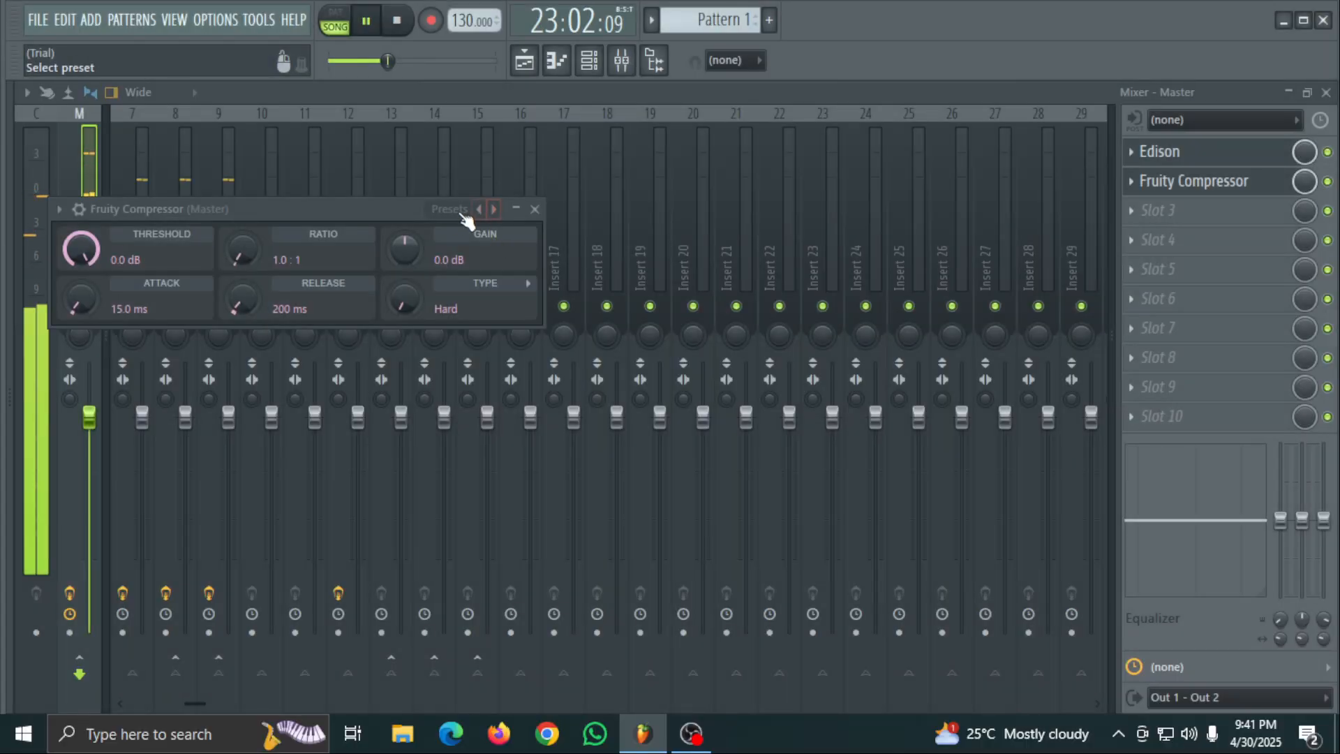
left_click(462, 211)
left_click(527, 296)
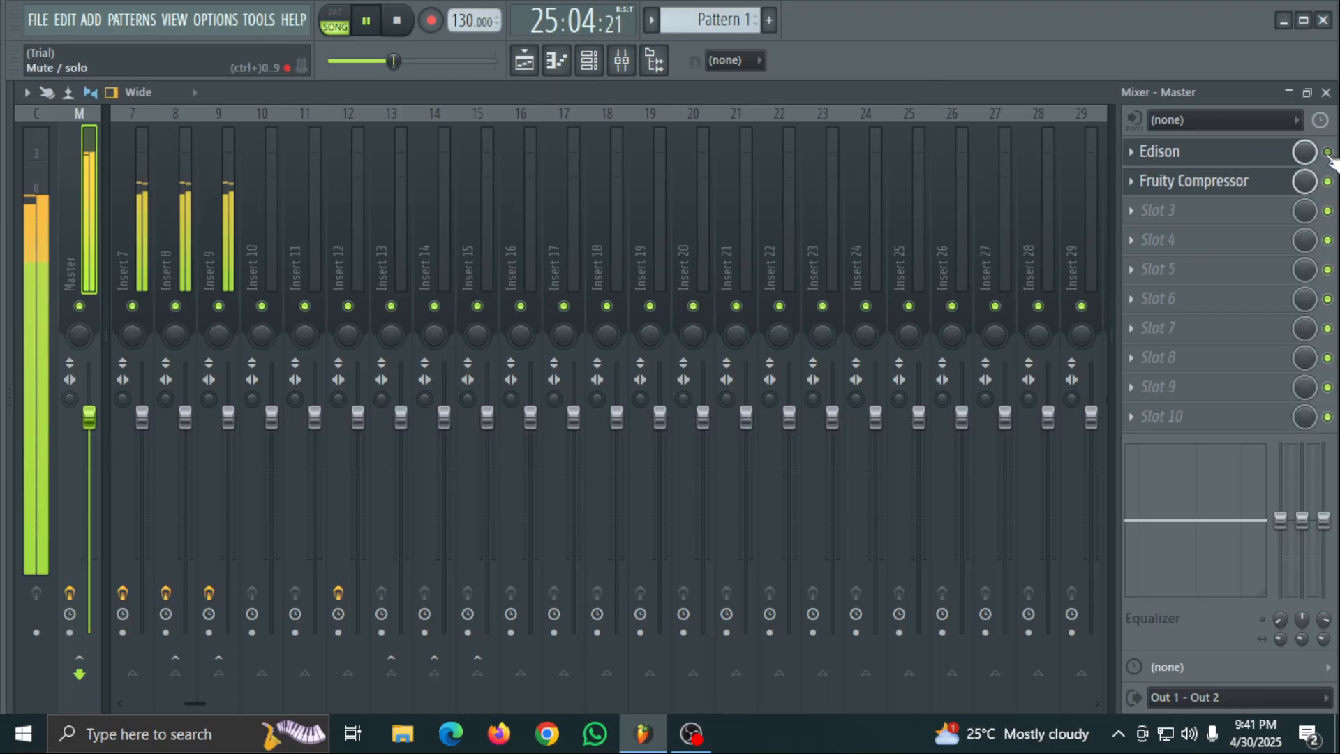
- Delete the Edison plugin from slot 1 of the Master track
right_click(1184, 166)
left_click(1160, 201)
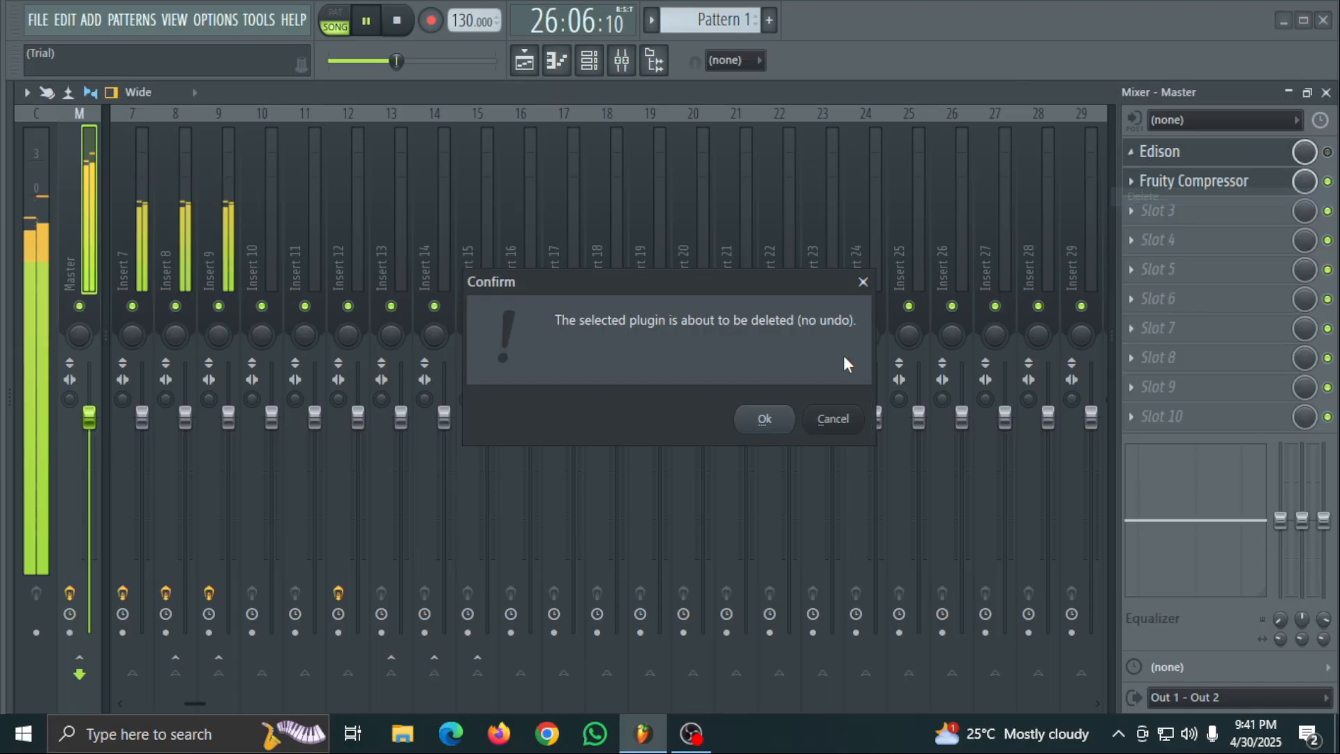
left_click(768, 420)
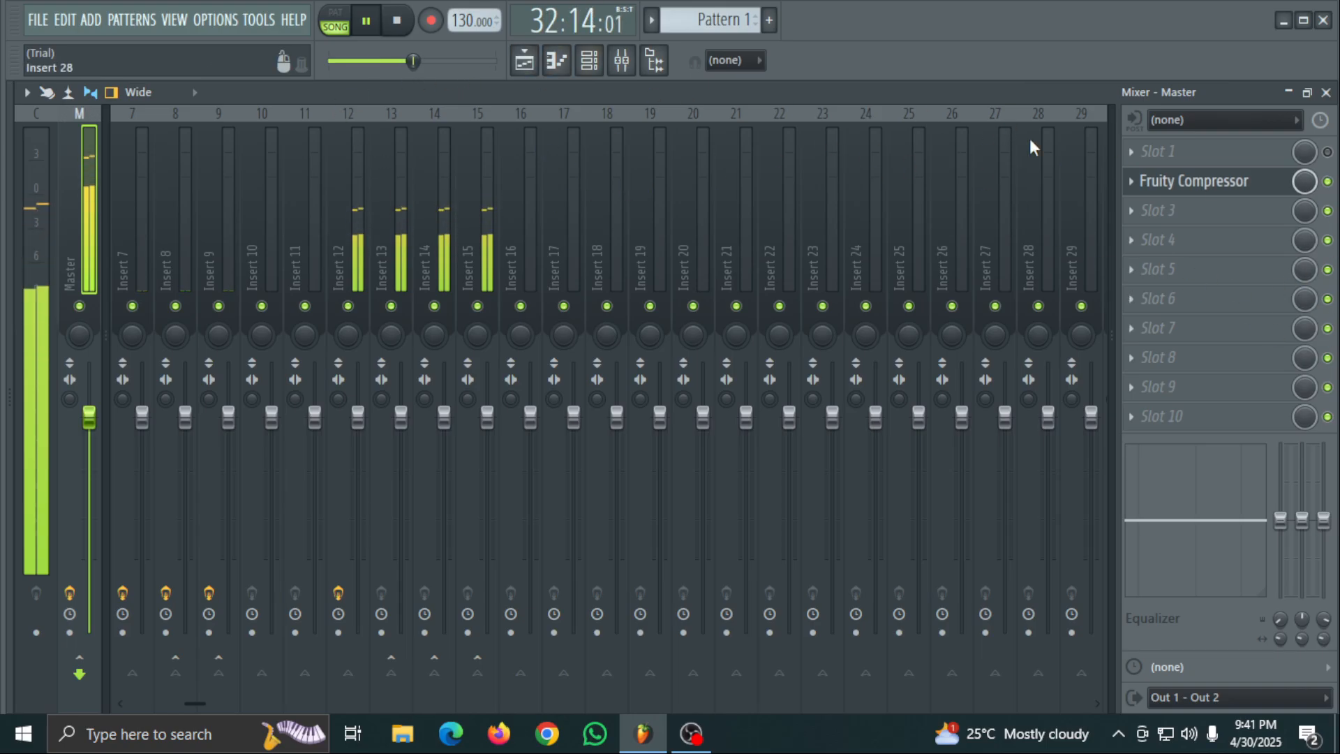
- Remove Insert 12's sends to Inserts 15, 14 and 13, and restore only the send to Insert 13
left_click(353, 181)
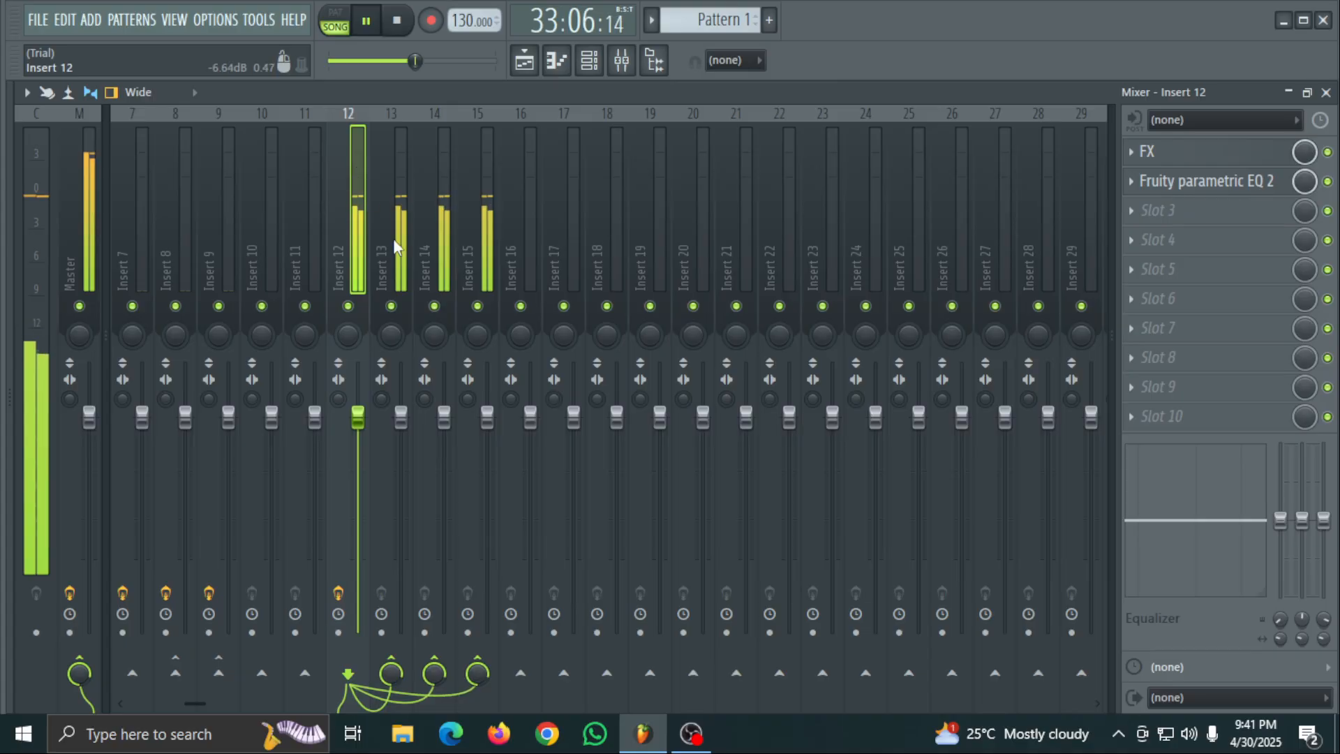
left_click(434, 670)
left_click(391, 670)
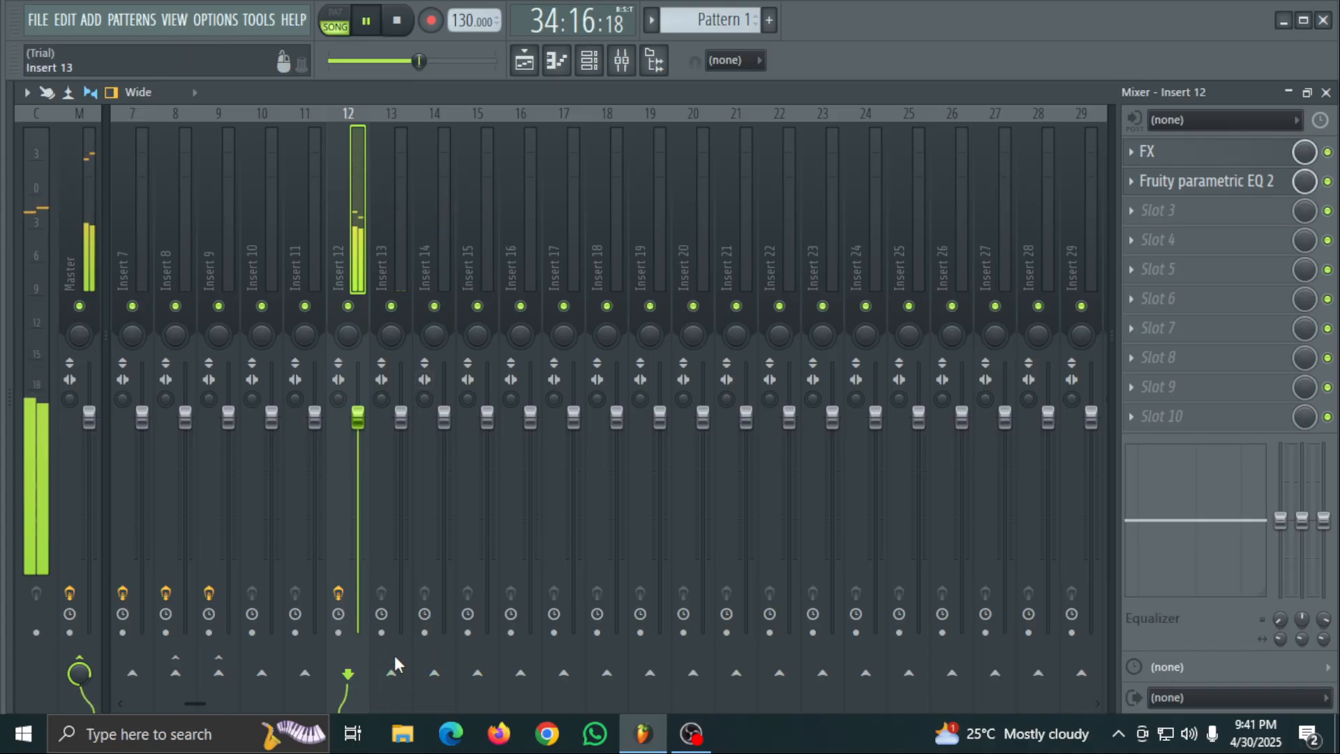
left_click(391, 670)
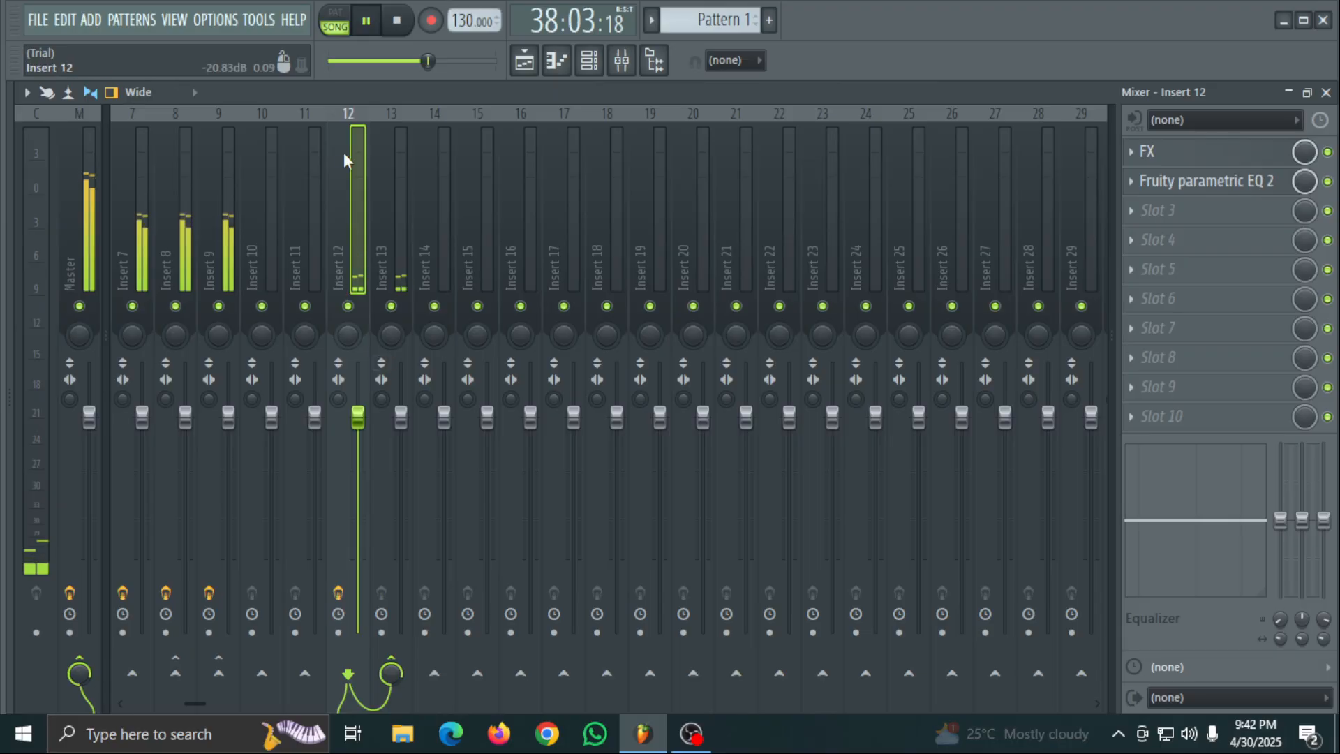
- Pull band 7 of Insert 12's Fruity parametric EQ 2 down to its lowest gain just above 5 kHz, and resume playback
left_click(365, 23)
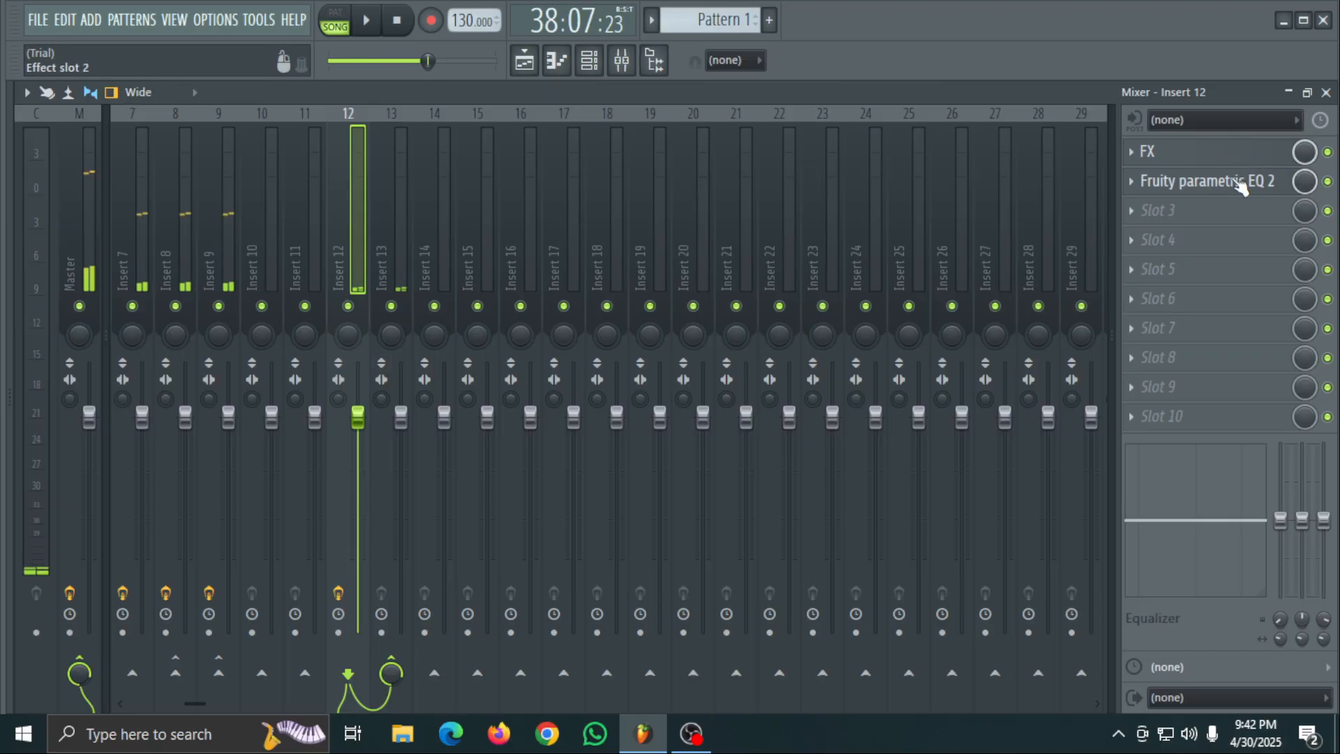
left_click(1218, 183)
left_click(1233, 164)
left_click(1224, 184)
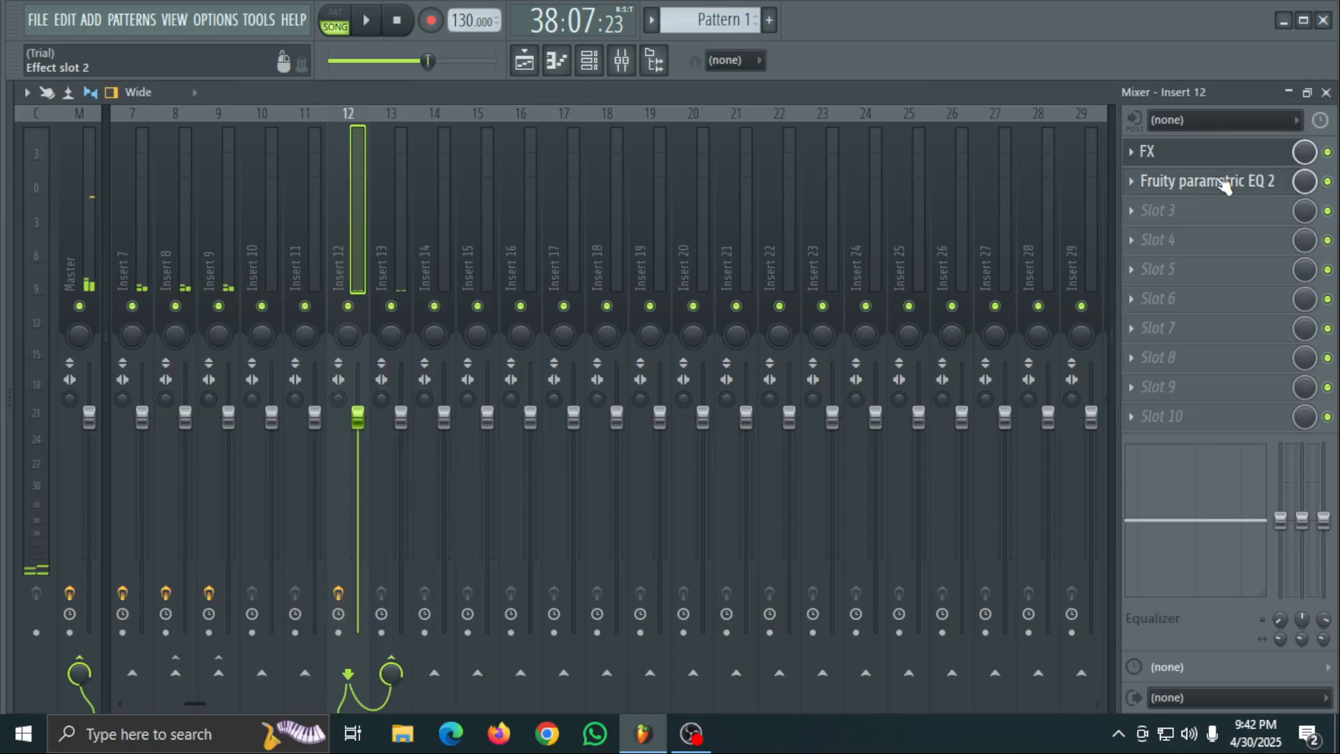
left_click(1225, 185)
left_click_drag(397, 307, 427, 480)
key("space")
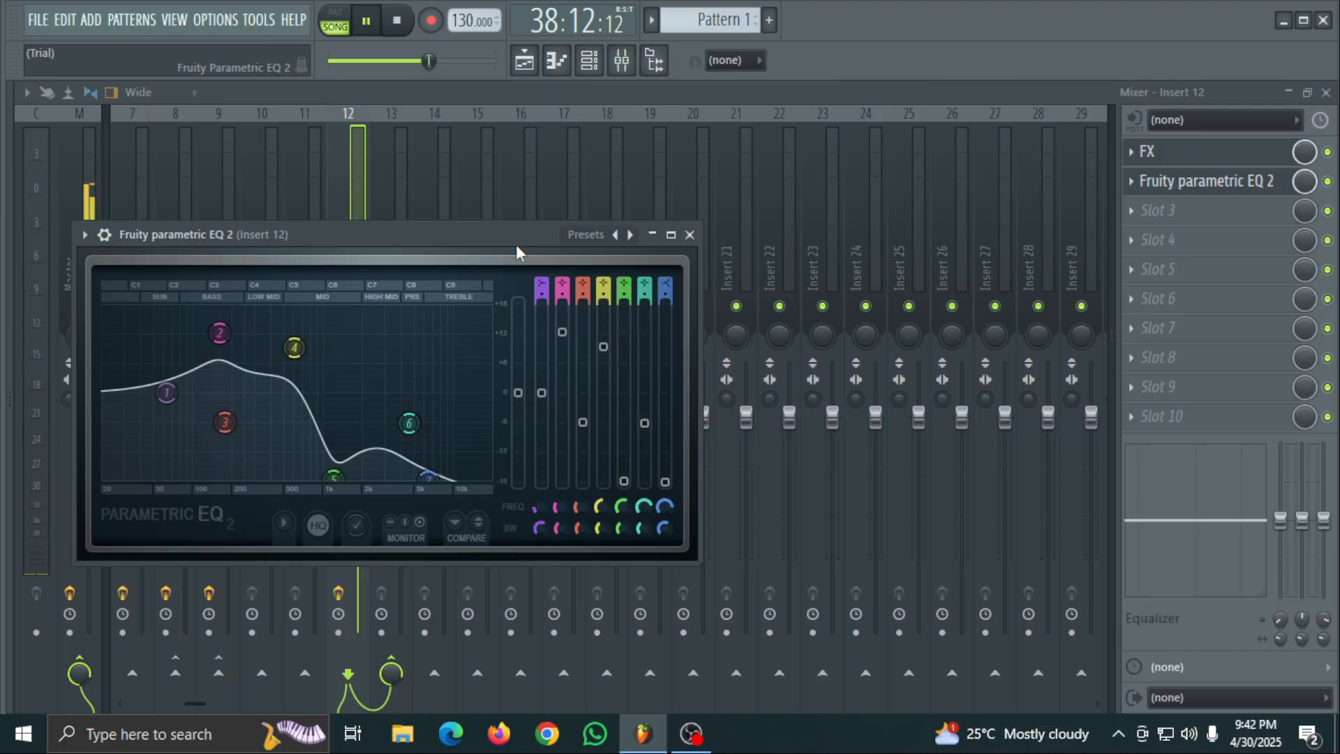
left_click(690, 236)
- Disable the FX slot on Insert 12 and replay the song from around bar 26
left_click_drag(430, 60, 385, 60)
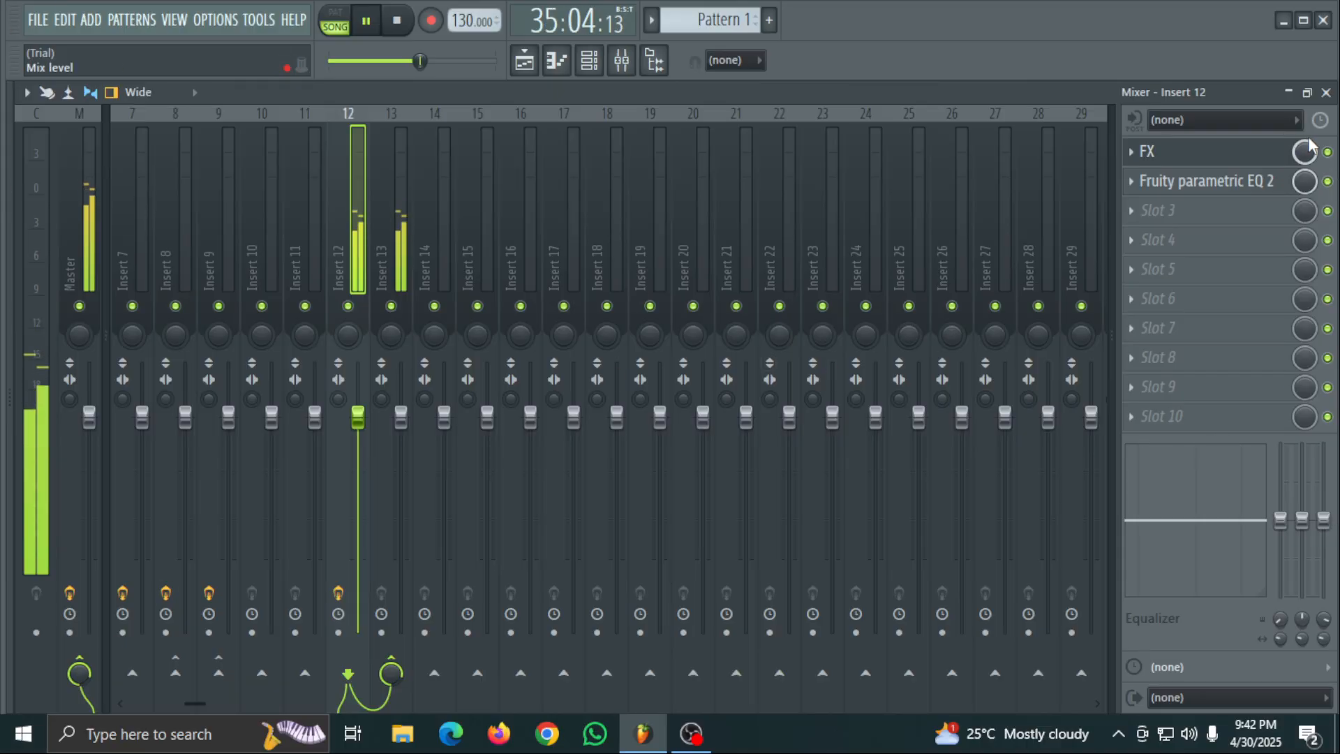
left_click(1328, 151)
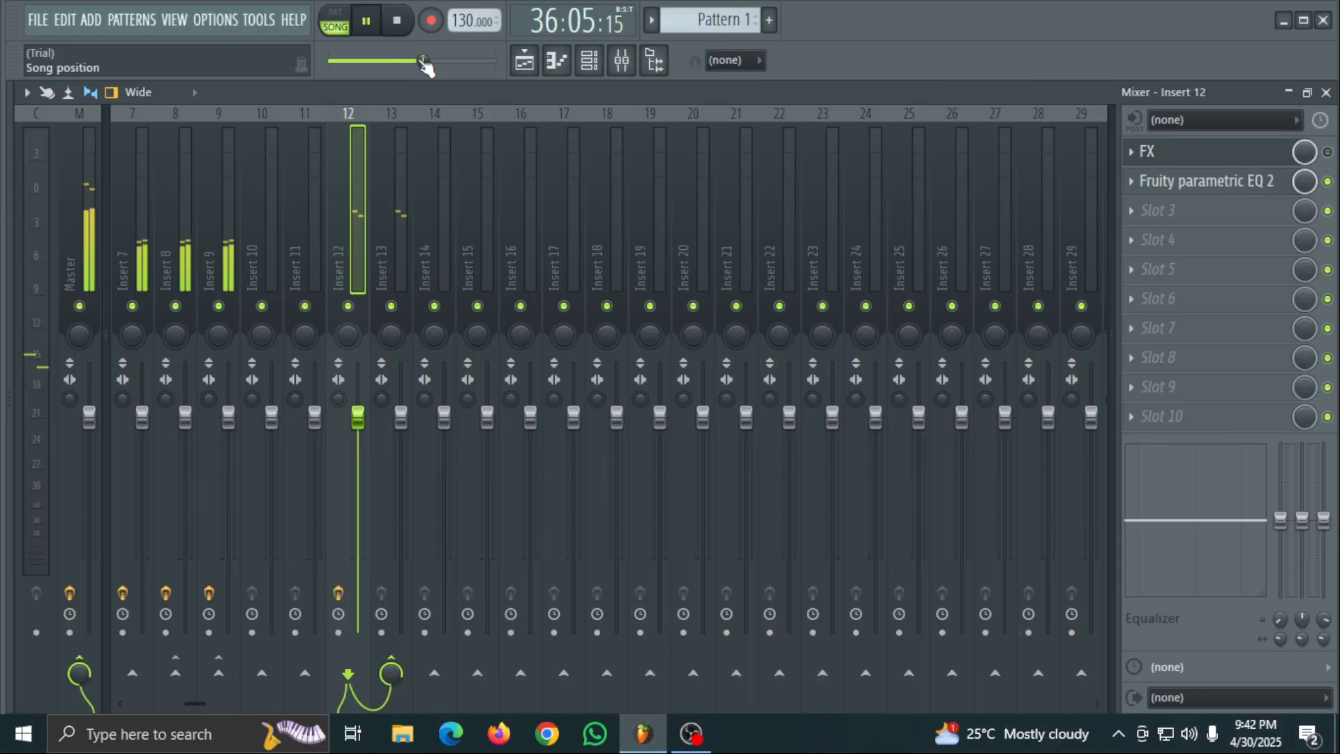
left_click_drag(426, 67, 396, 63)
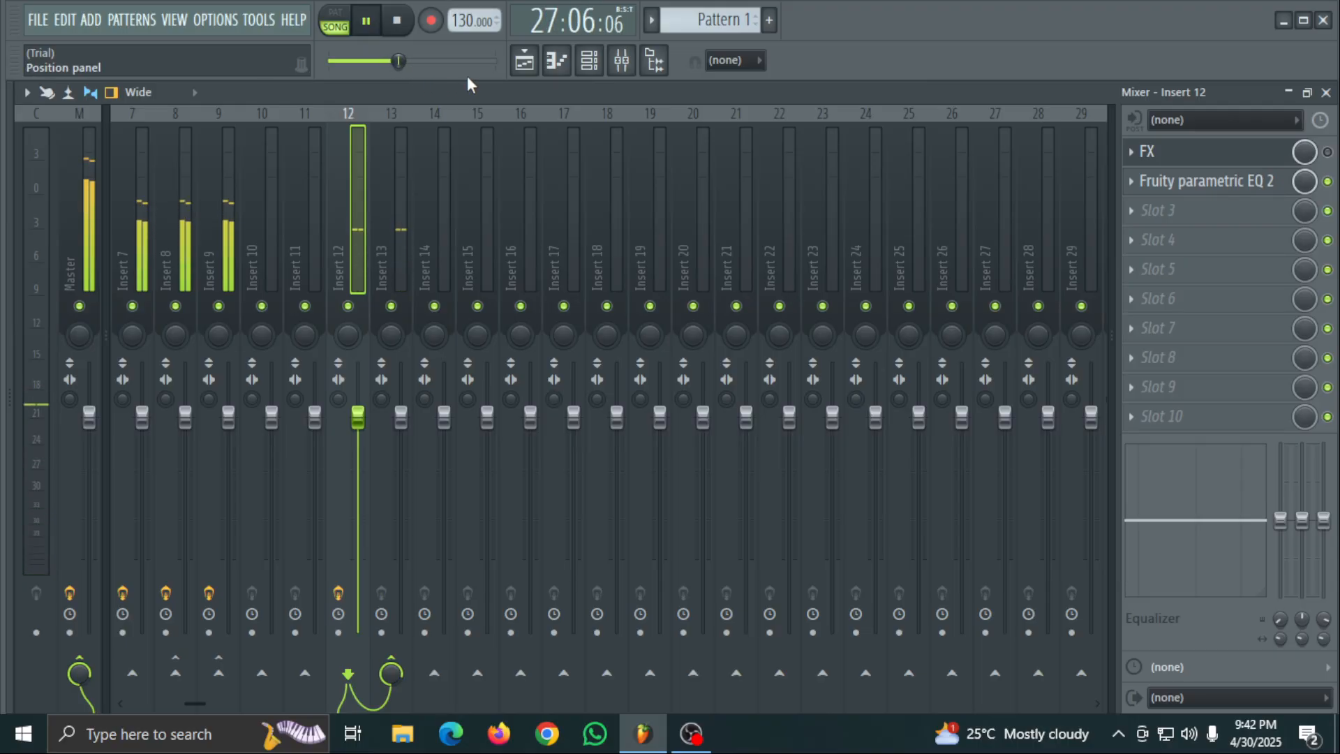
- Try a send from Insert 12 to Insert 14, remove it again, and replay an earlier section of the song
left_click(435, 672)
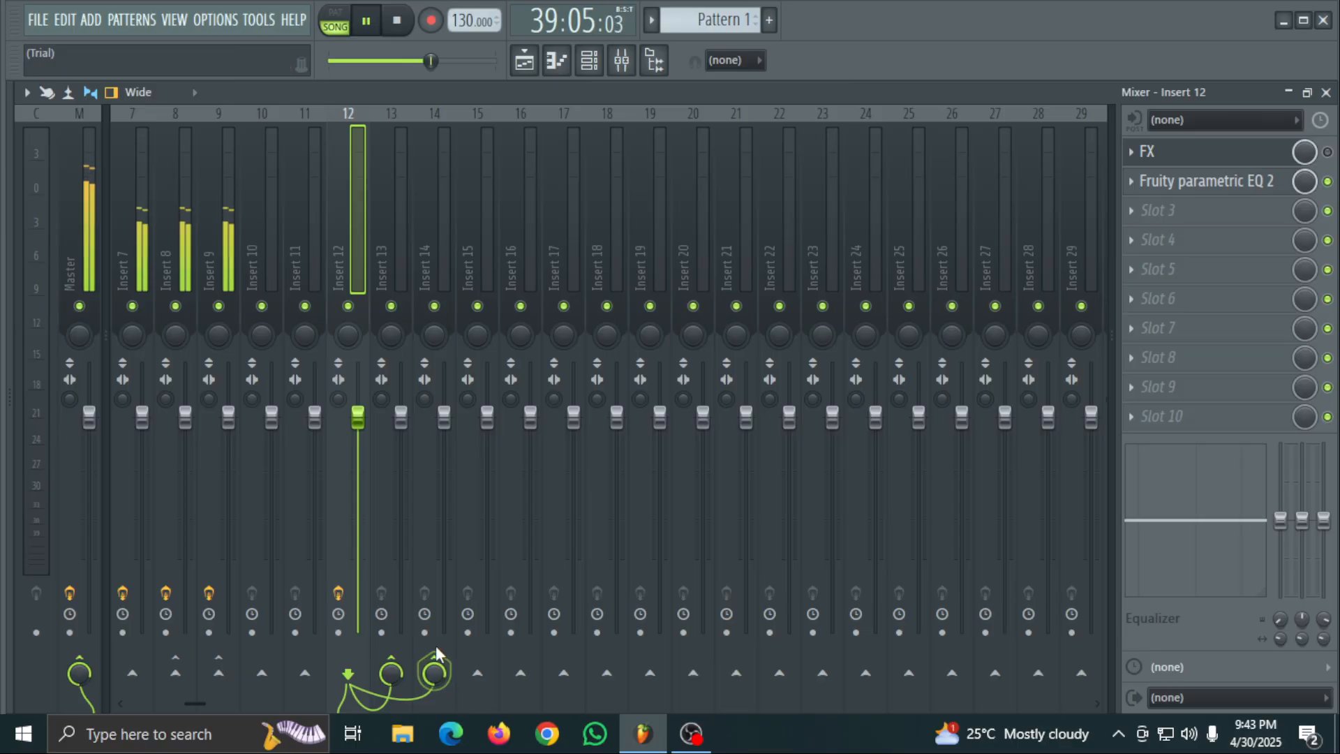
left_click(447, 667)
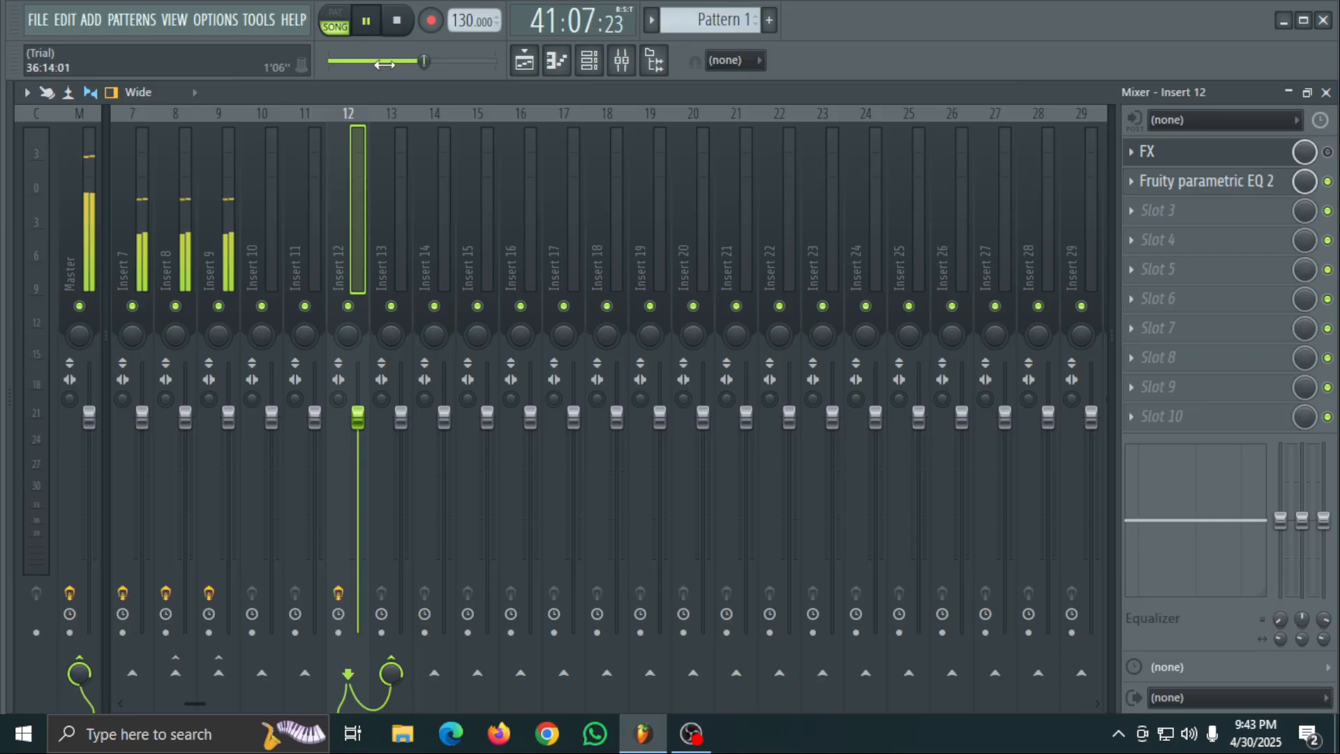
left_click_drag(358, 62, 349, 62)
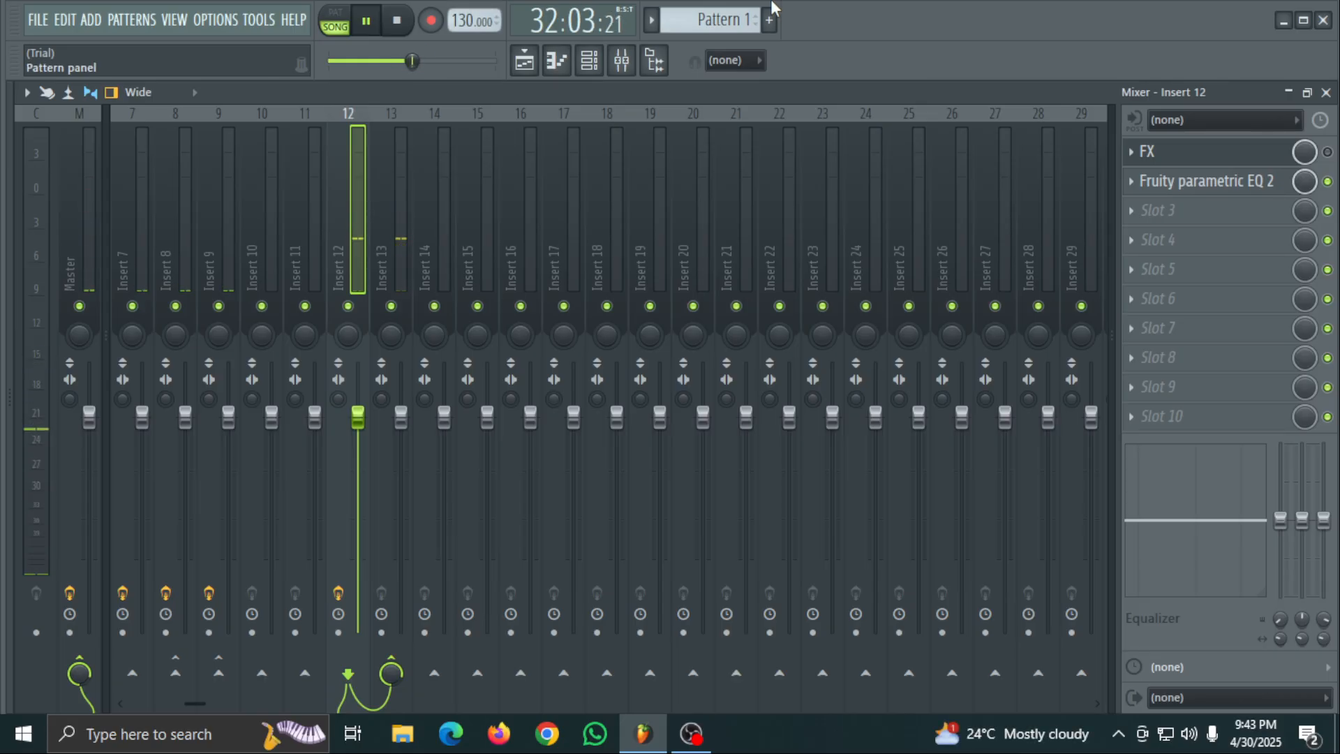
left_click(375, 23)
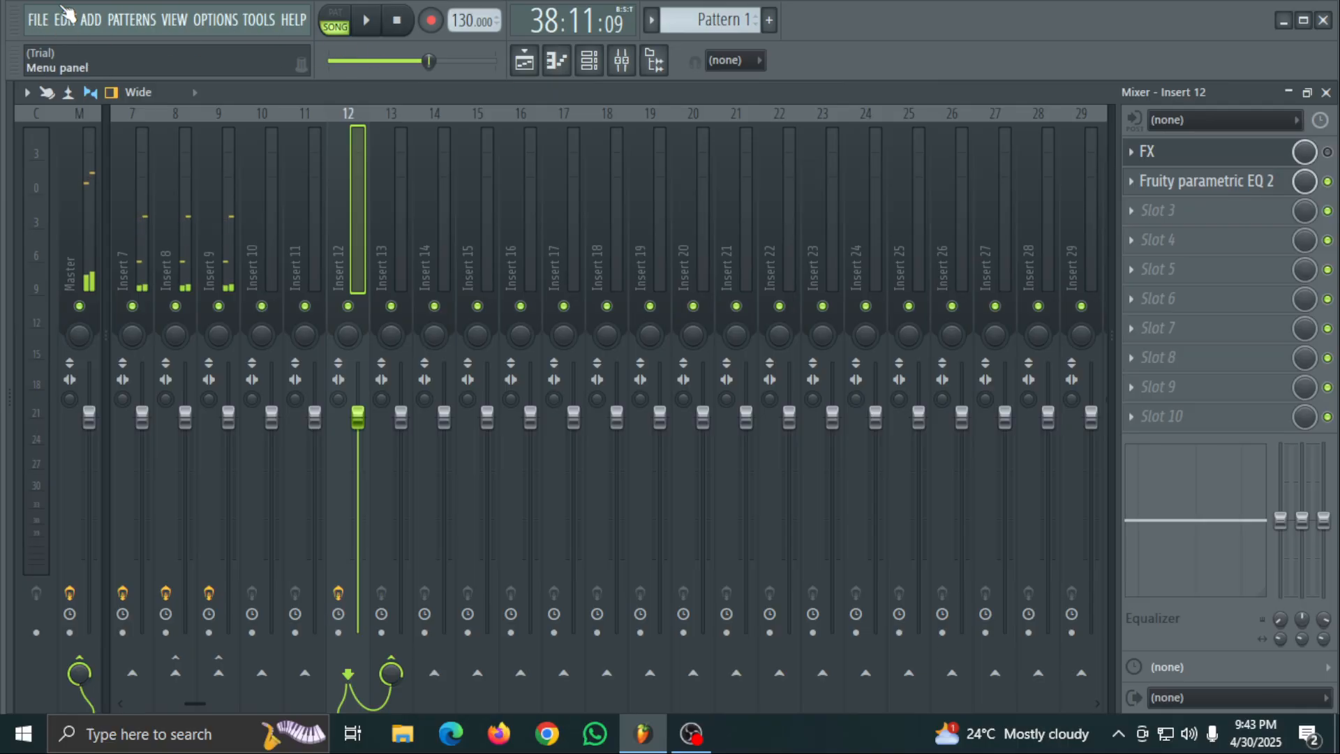
- Export the full song to Downloads as the MP3 file "zubaed 123" and start rendering with the current settings
left_click(37, 19)
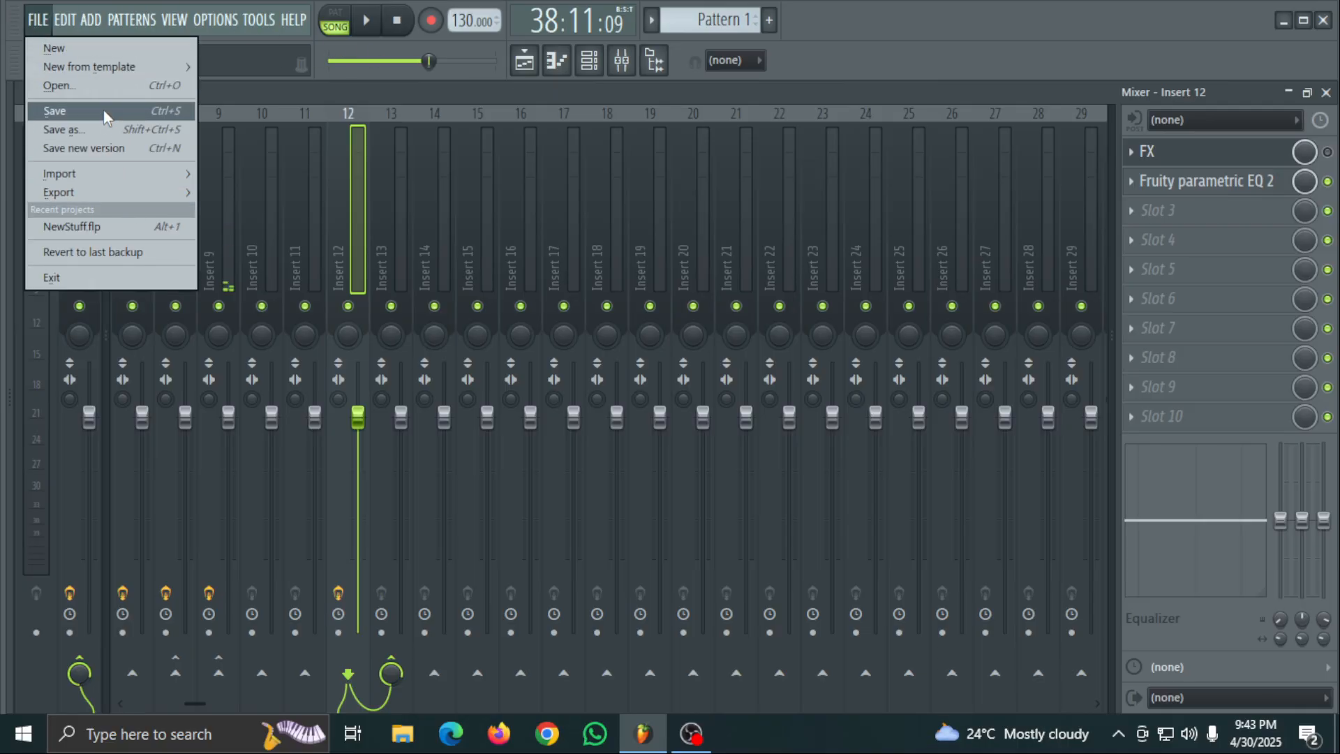
mouse_move(92, 191)
left_click(258, 225)
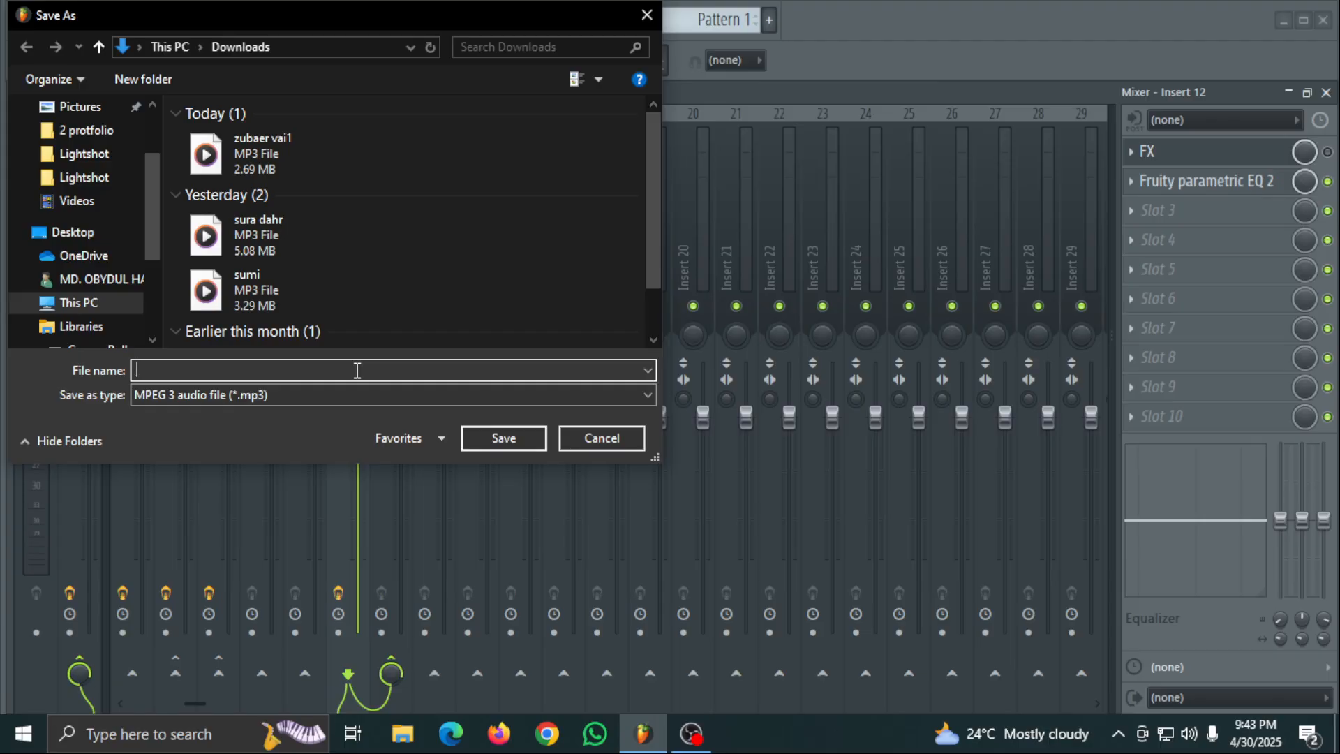
type("z")
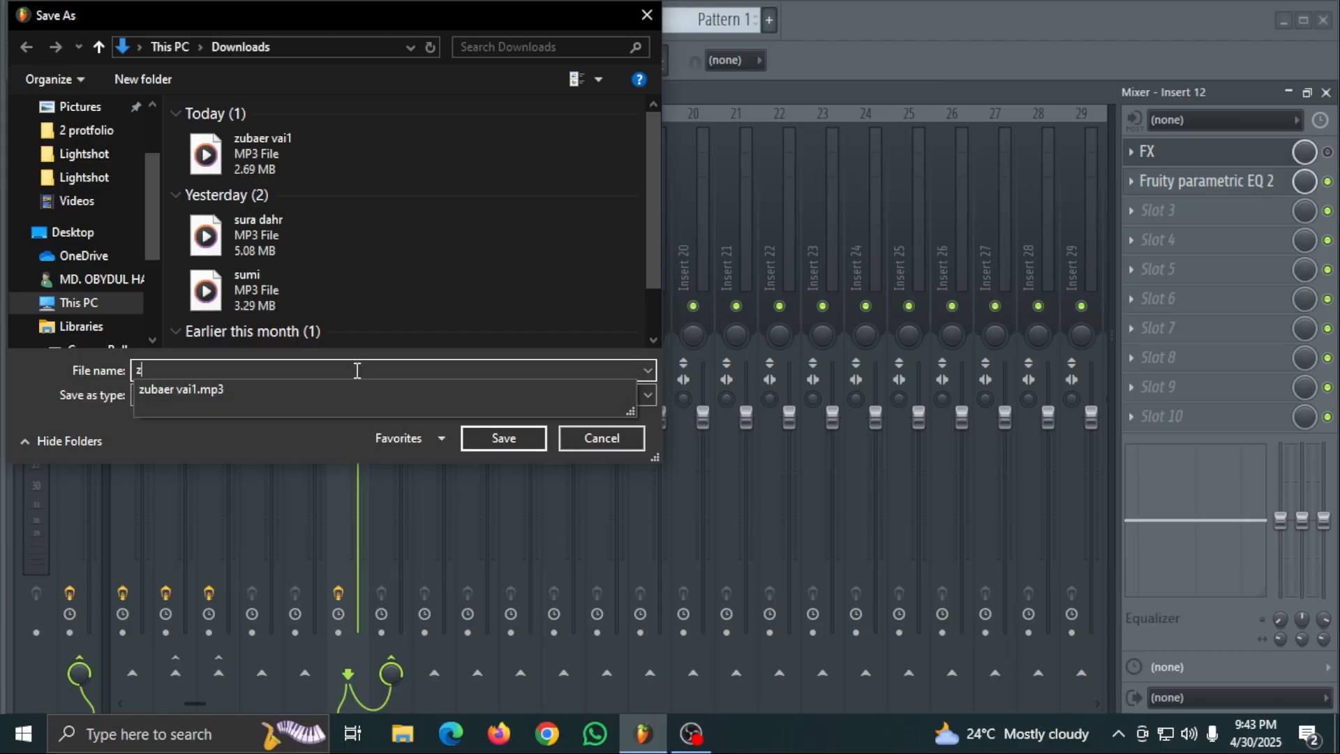
type("ubaed 123")
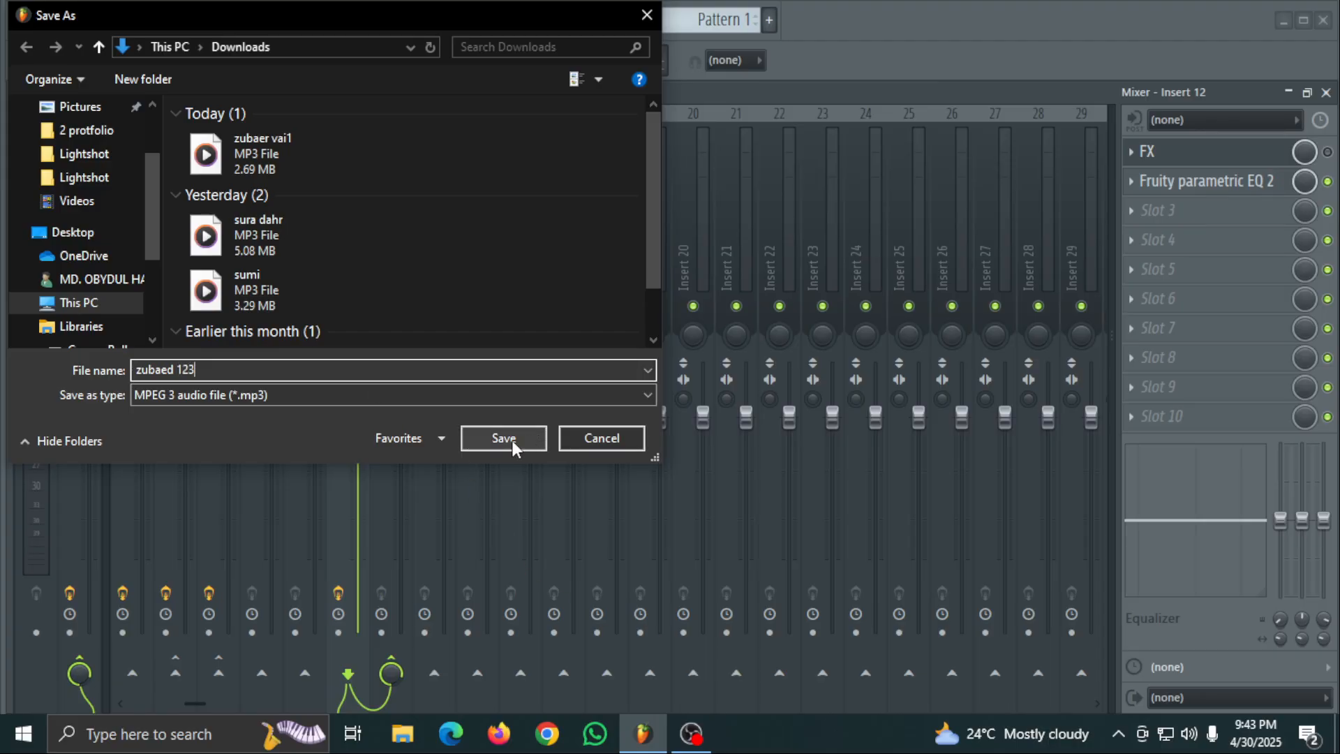
left_click(504, 438)
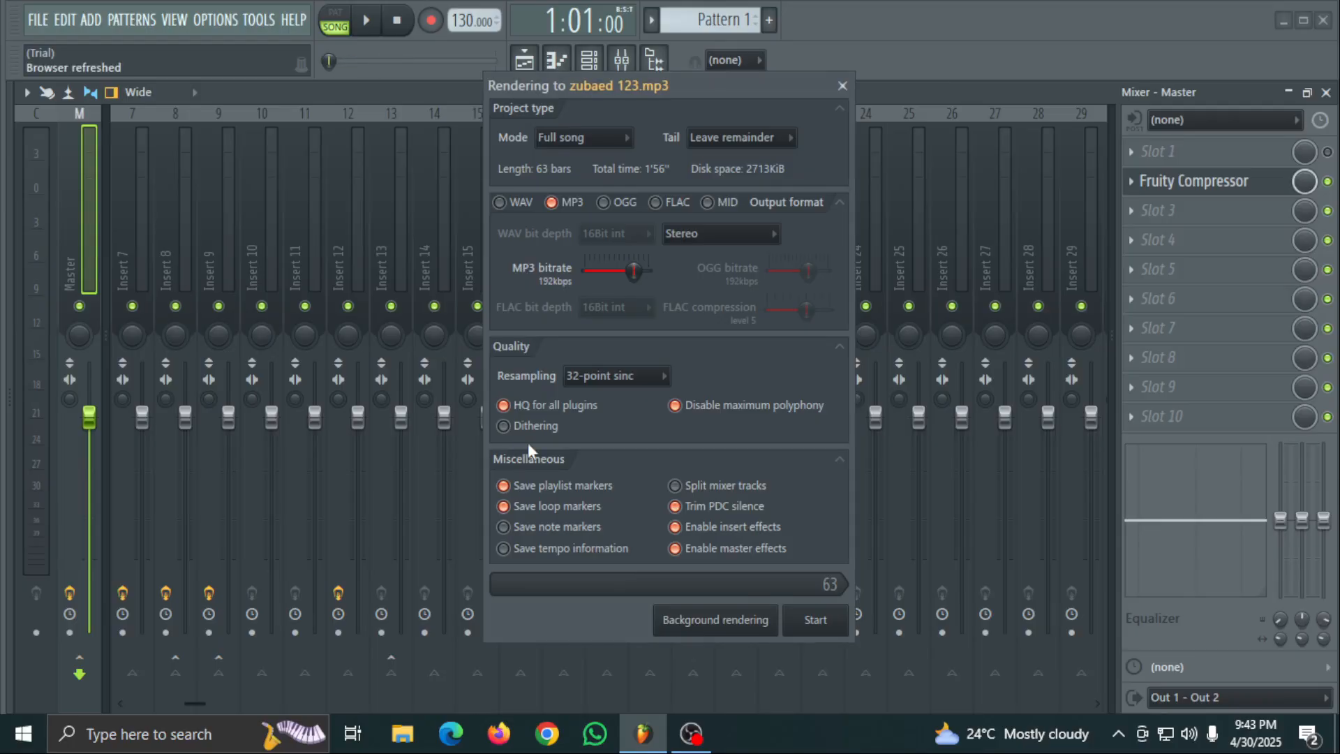
left_click(832, 620)
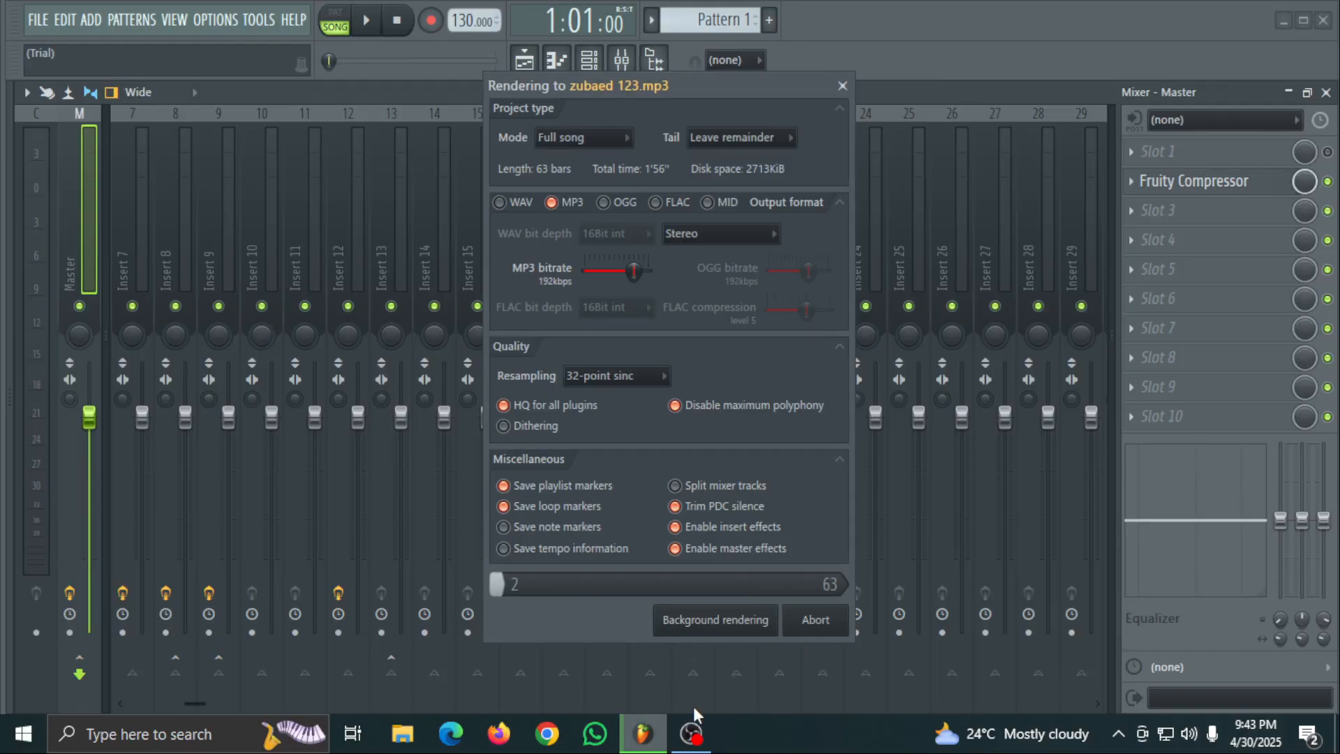
- Check OBS while the render runs, return to FL Studio until it finishes, and switch to OBS again
mouse_move(691, 745)
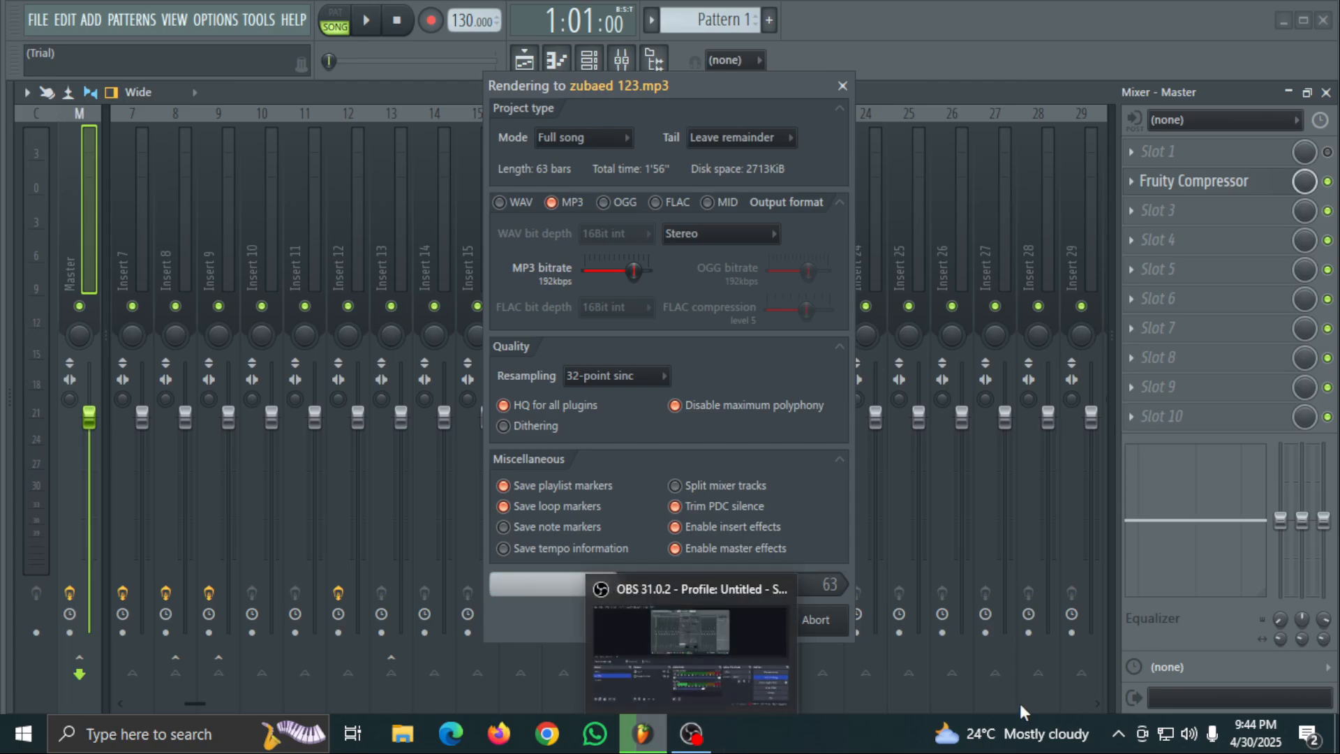
left_click(693, 744)
left_click(643, 748)
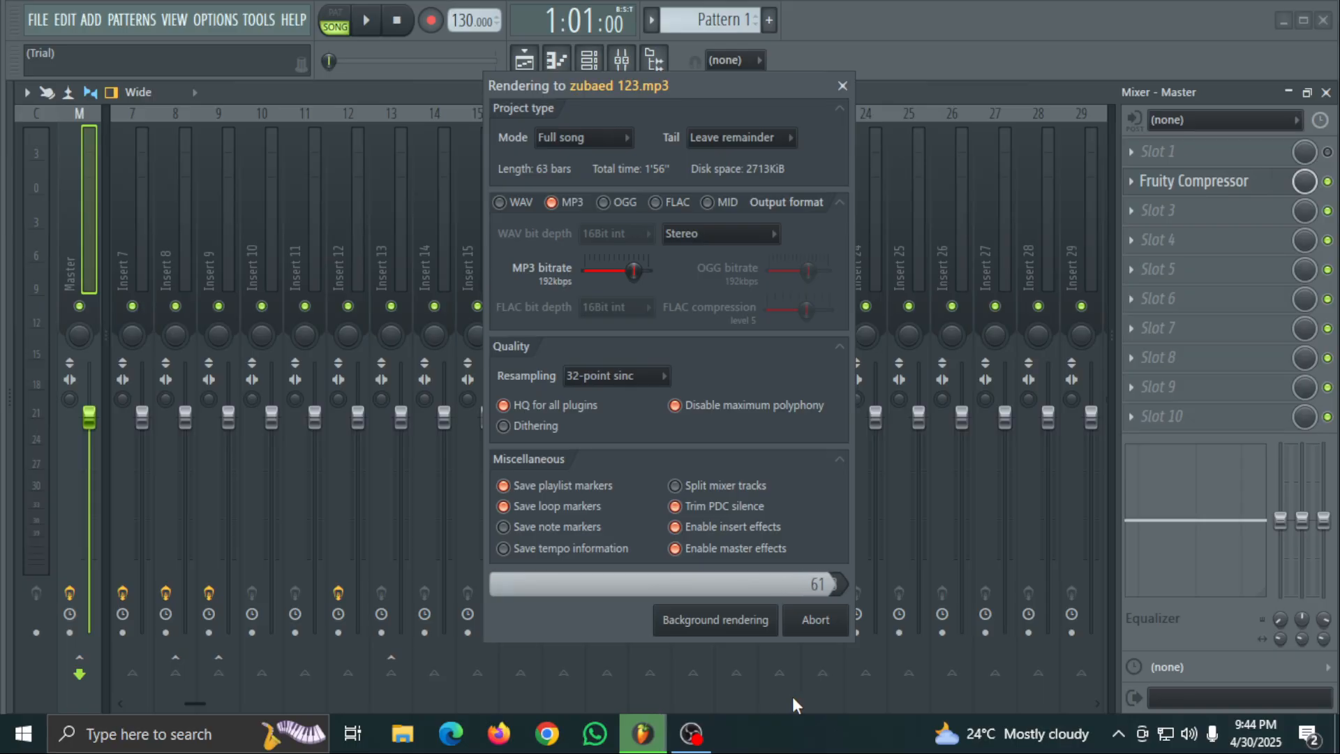
mouse_move(700, 749)
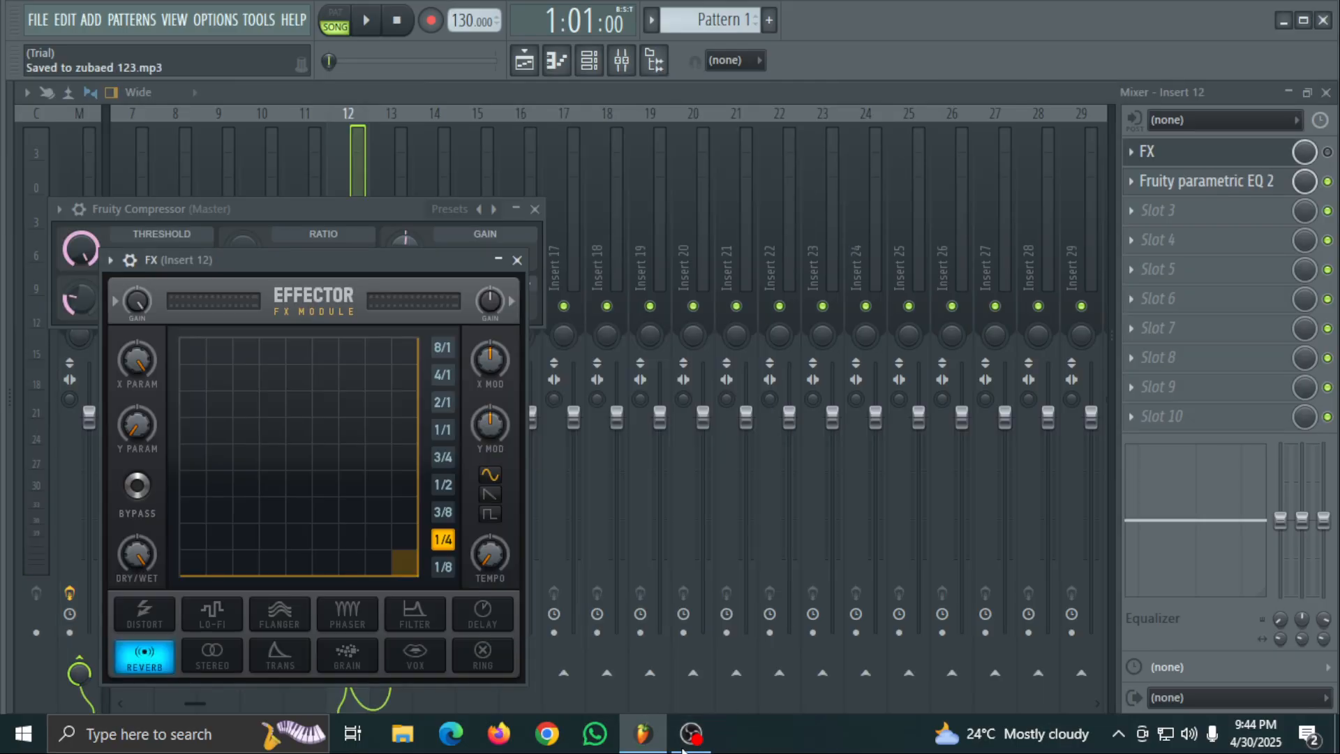
left_click(686, 746)
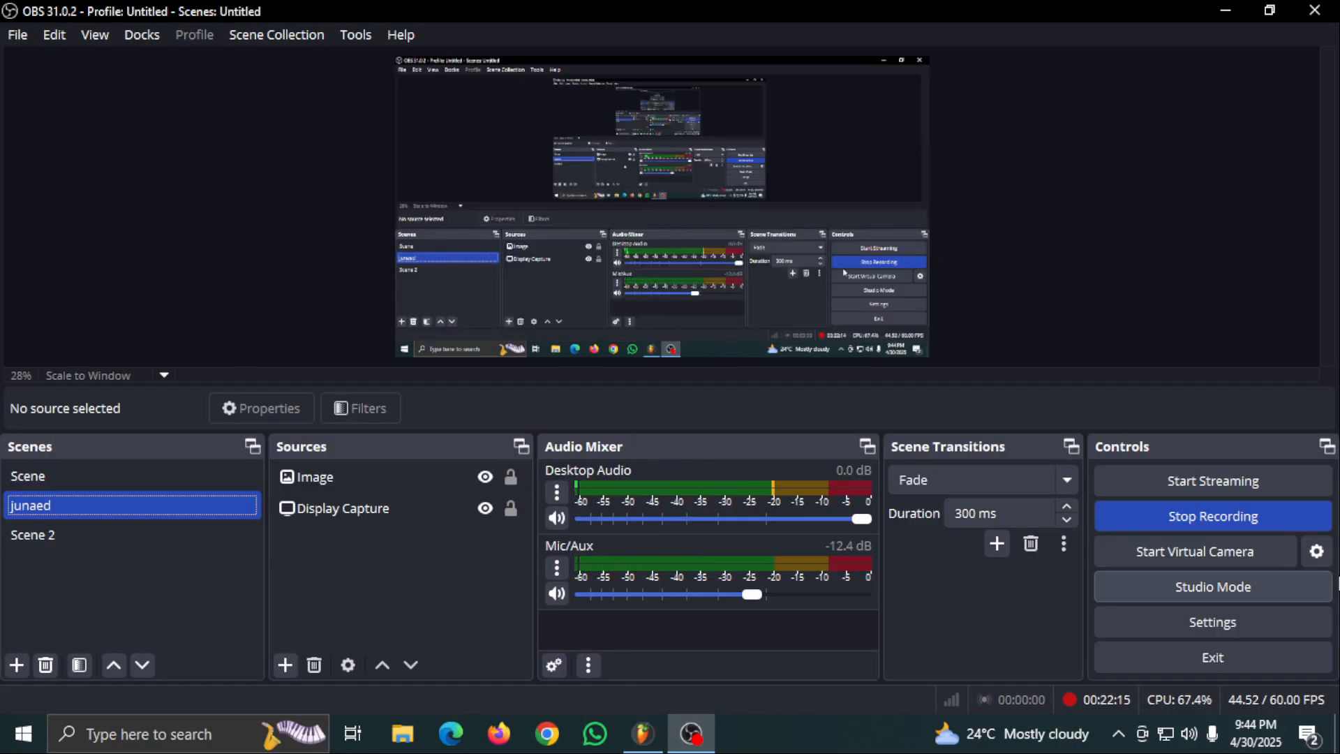